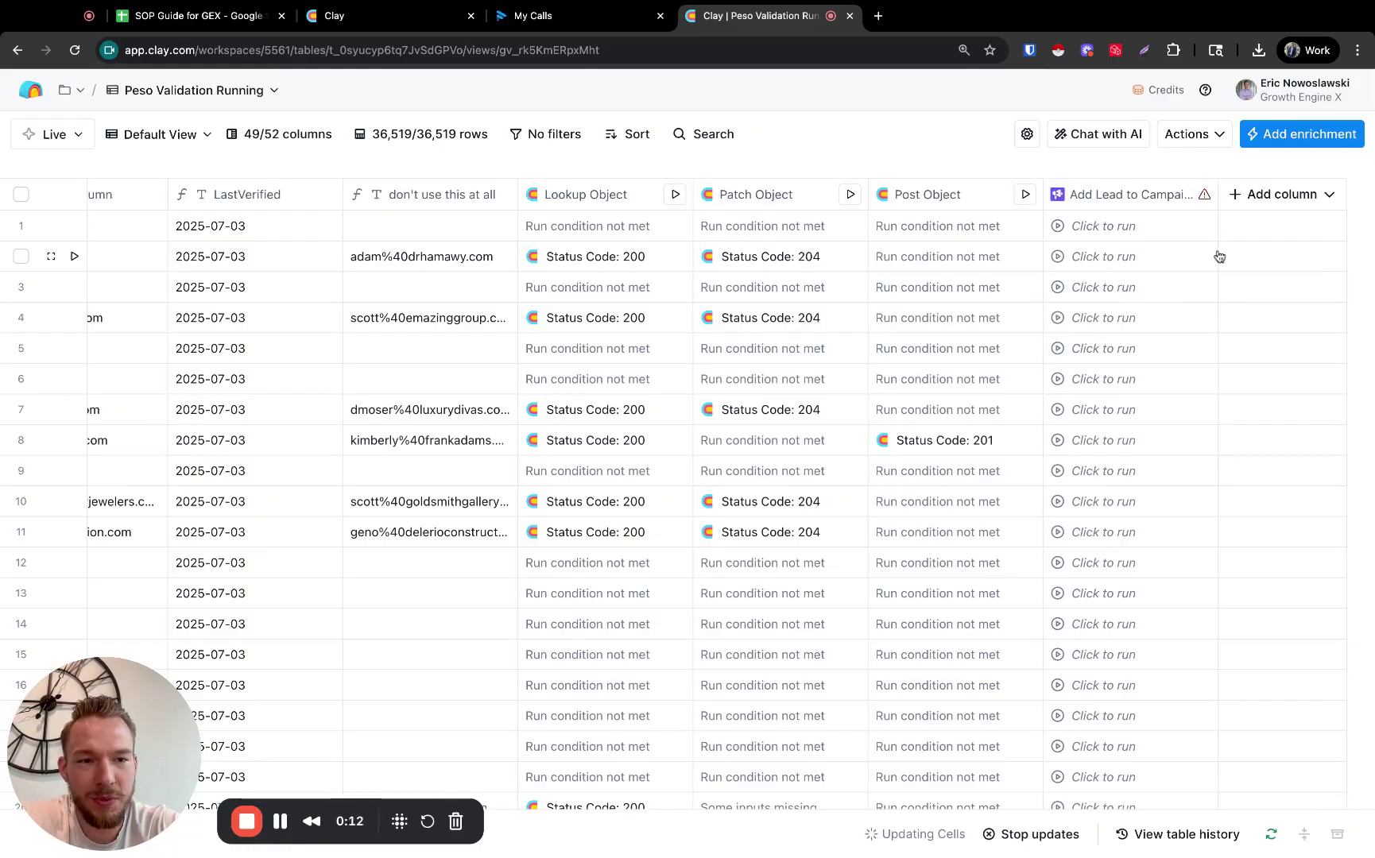
Step: Add a Run Zenrows Scrape enrichment column using your own Zenrows API key account
click(1259, 206)
click(1256, 230)
text(zenrows)
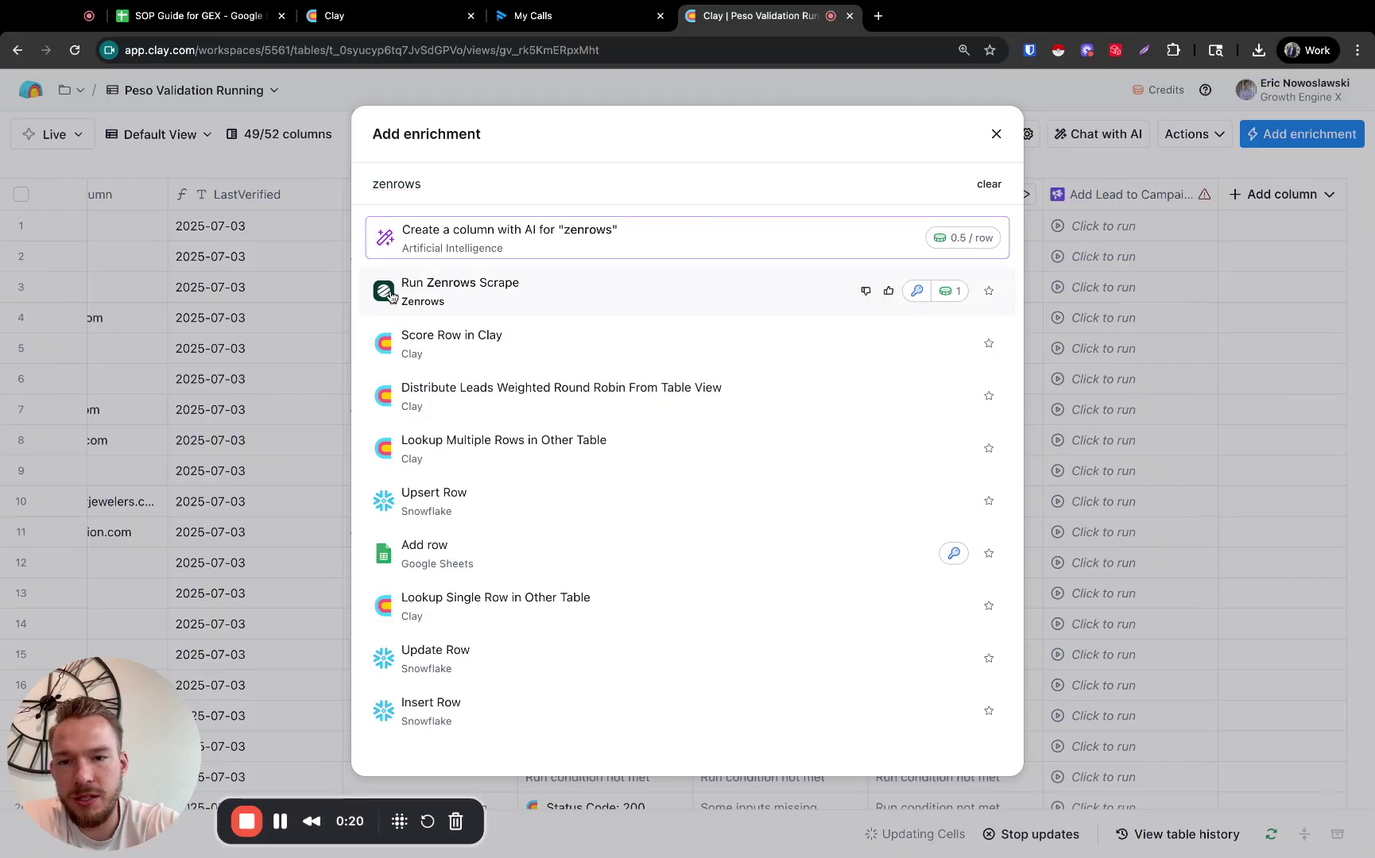
click(477, 288)
click(1057, 445)
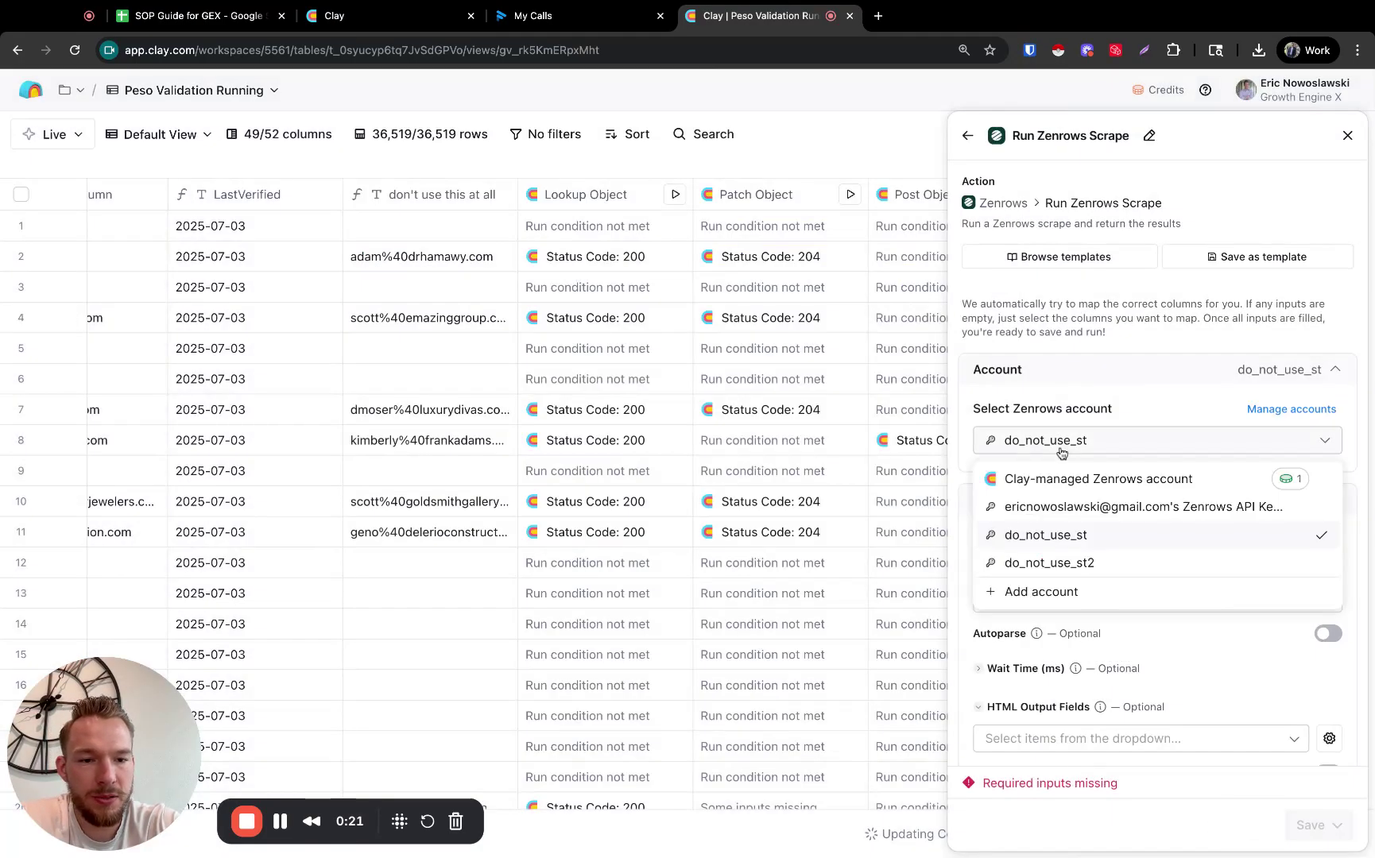
click(1065, 502)
Step: Map the Scrape URL to normalizedUrl from the Normalize a Domain fields
scroll(1079, 473, down, 3)
click(1049, 386)
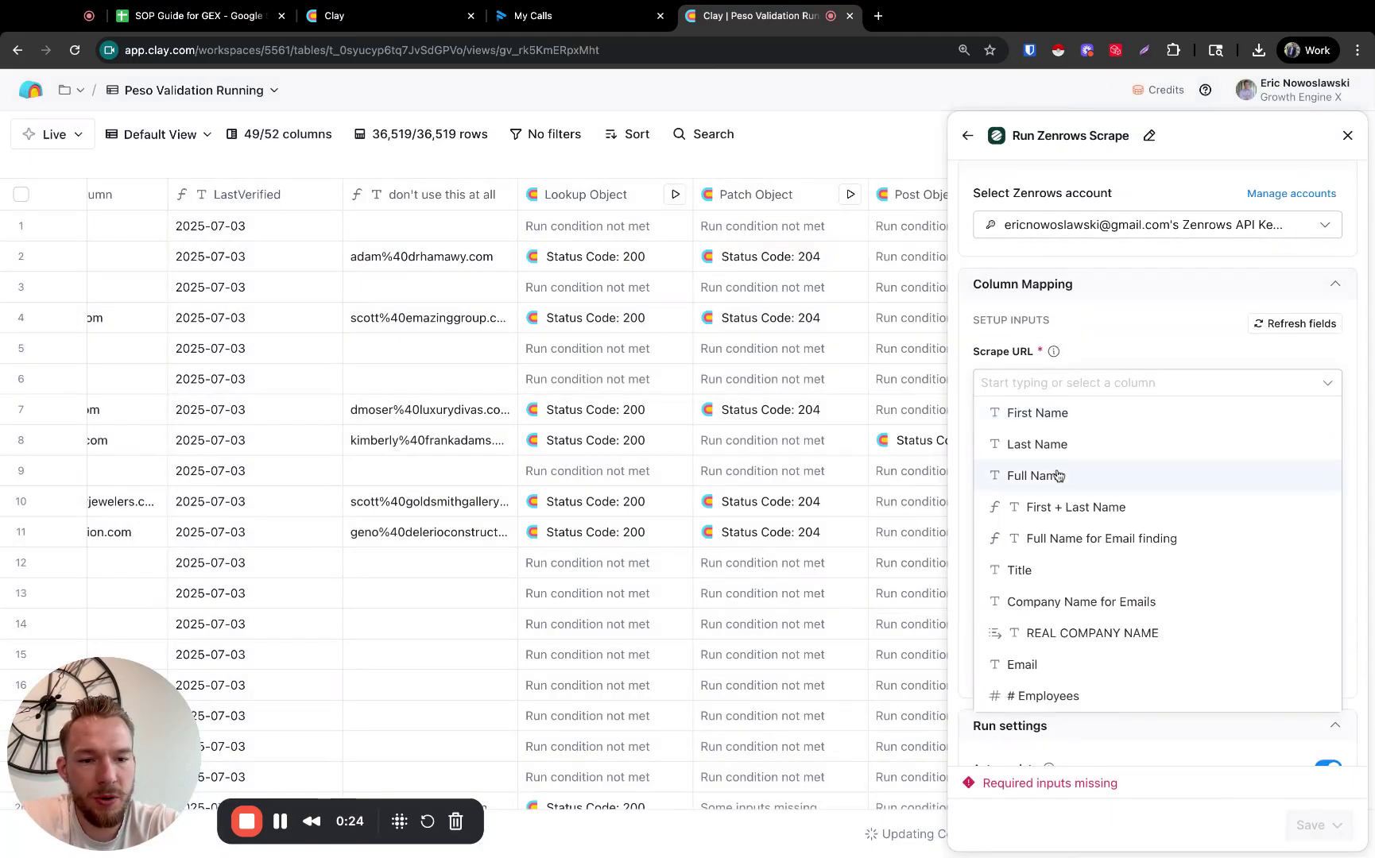
scroll(1057, 517, down, 2)
scroll(1057, 554, down, 8)
click(1059, 550)
scroll(1059, 550, down, 2)
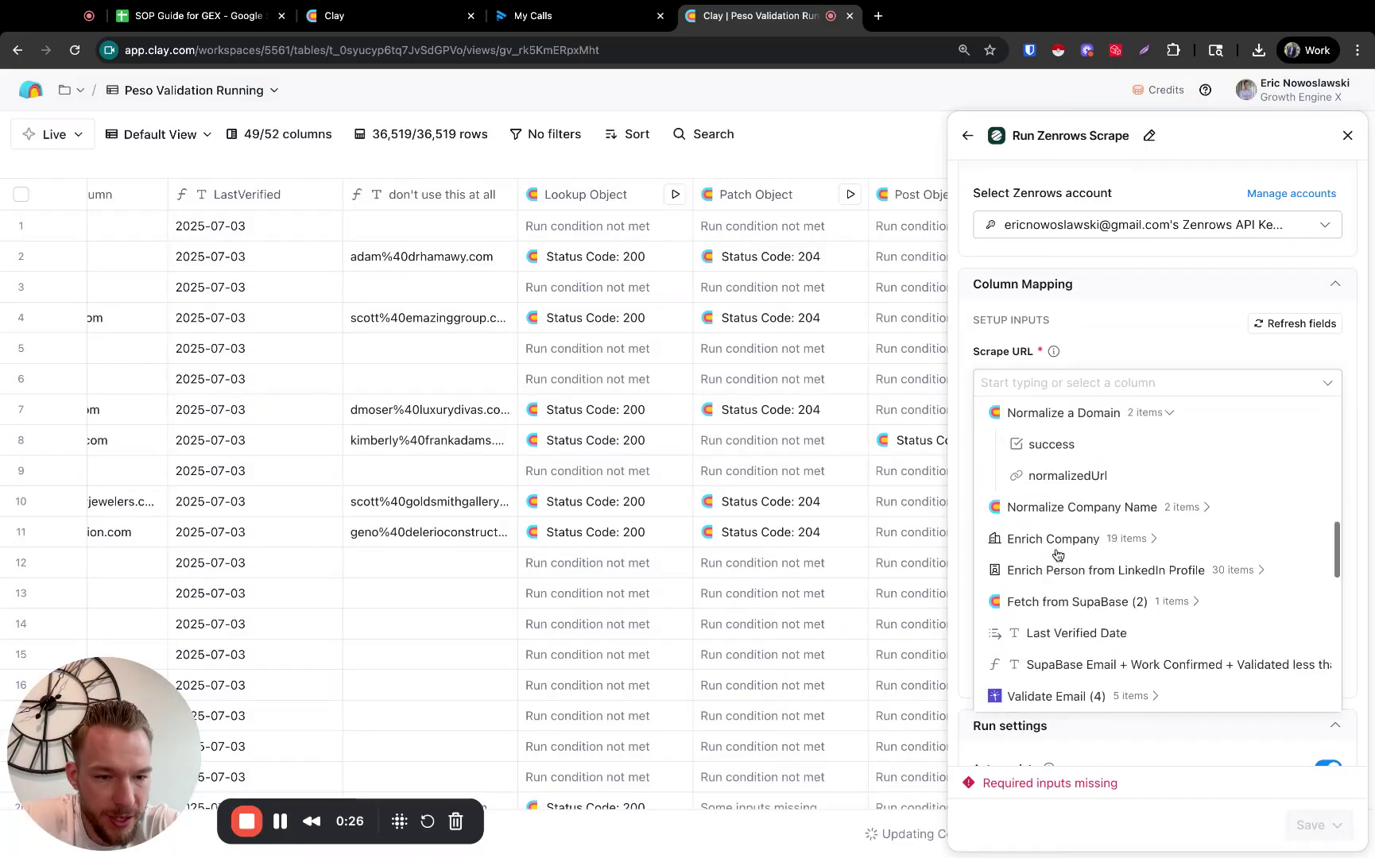
click(1081, 507)
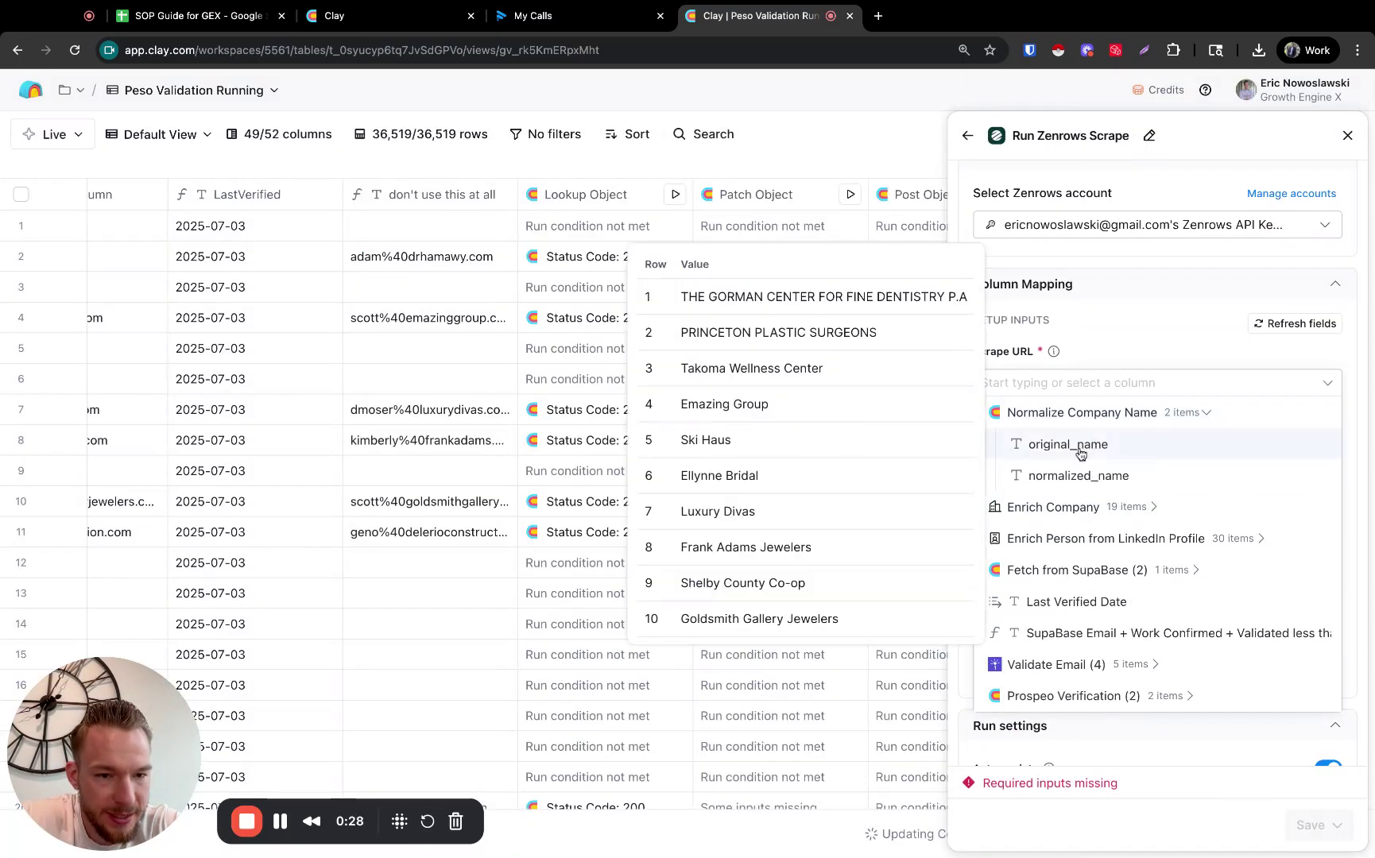
scroll(1081, 472, up, 3)
click(1080, 498)
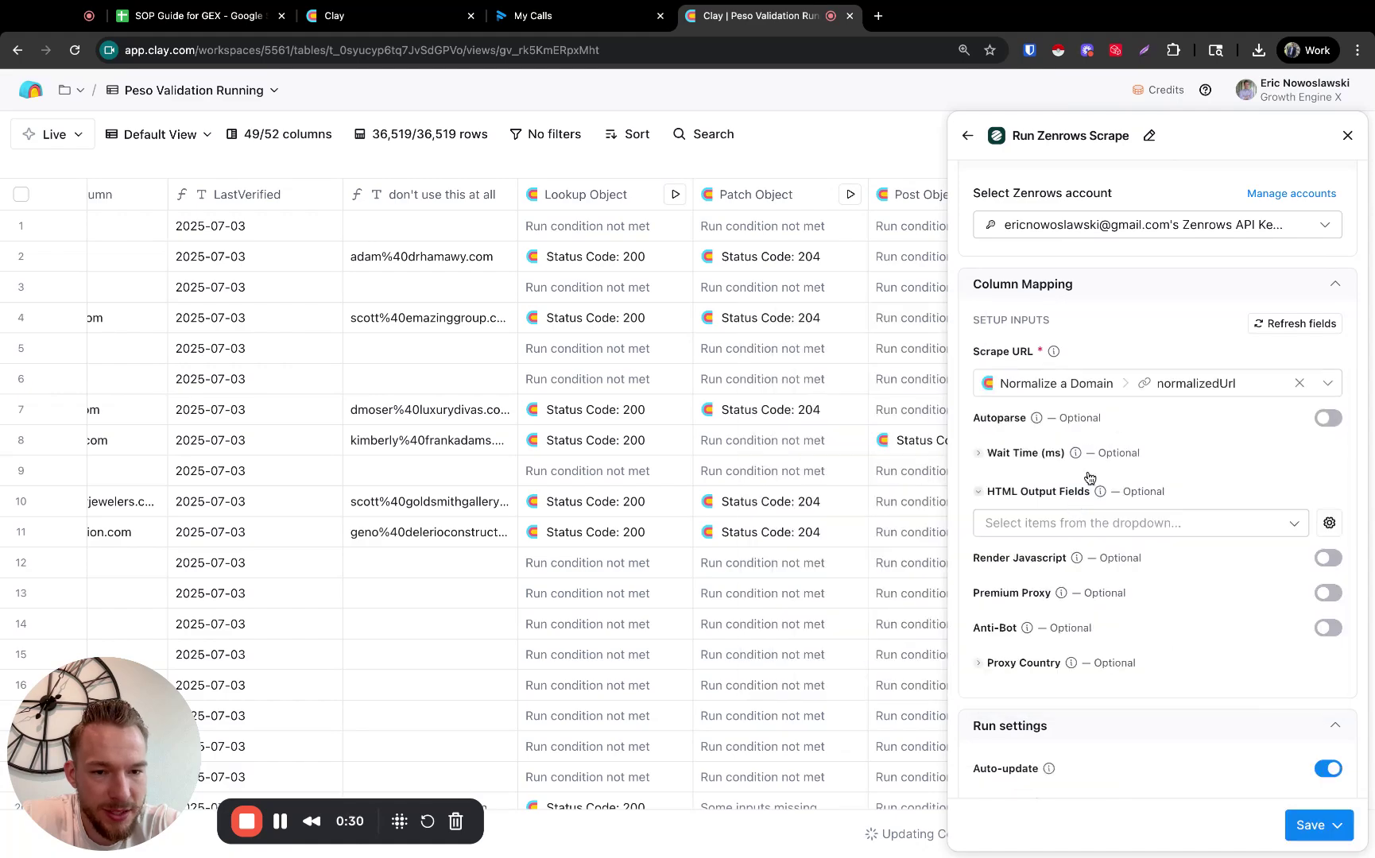
Step: Choose Social Links as the scrape output, then save and run on 10 rows
scroll(1124, 518, down, 2)
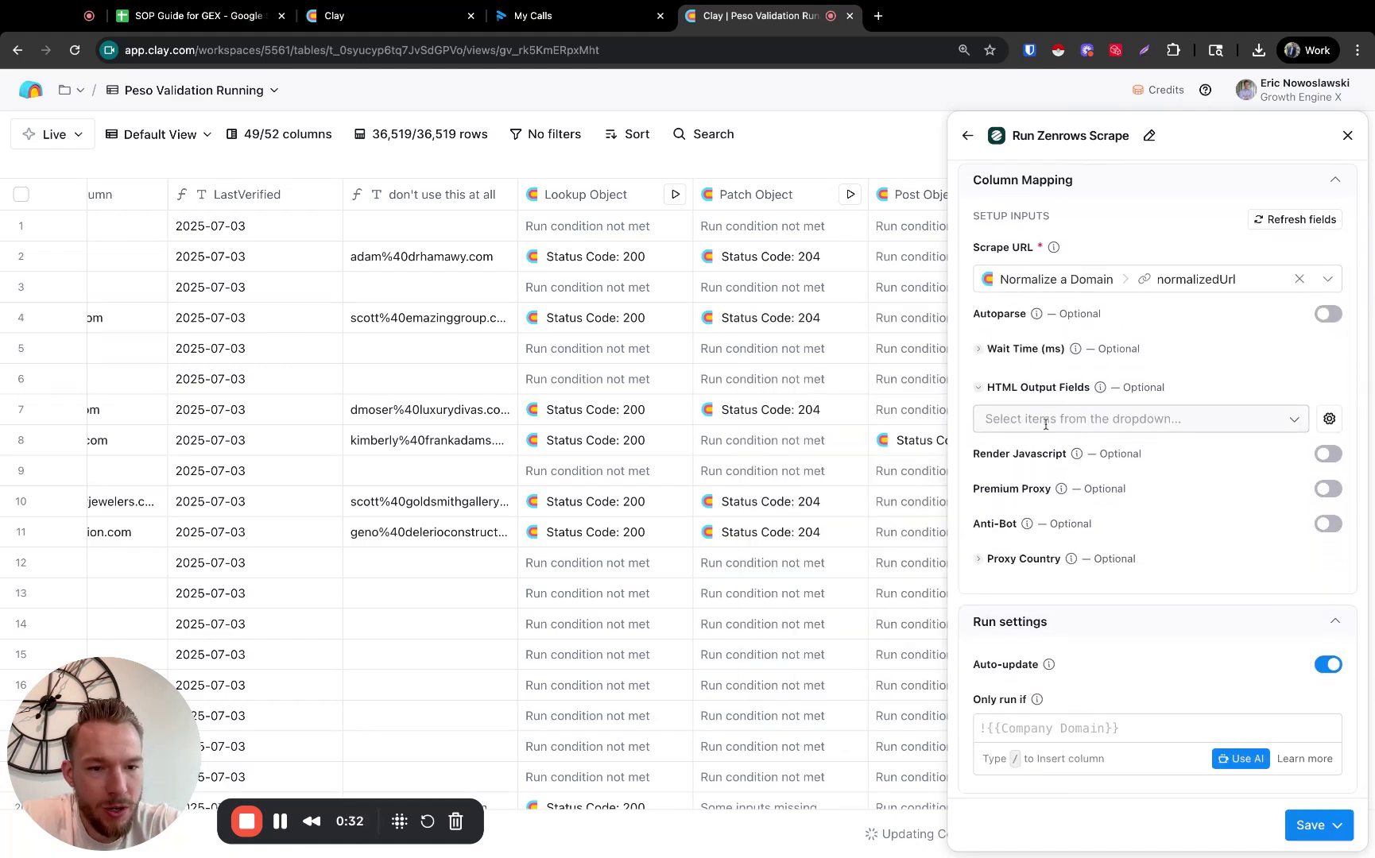
click(1050, 417)
scroll(1091, 636, down, 1)
click(1091, 621)
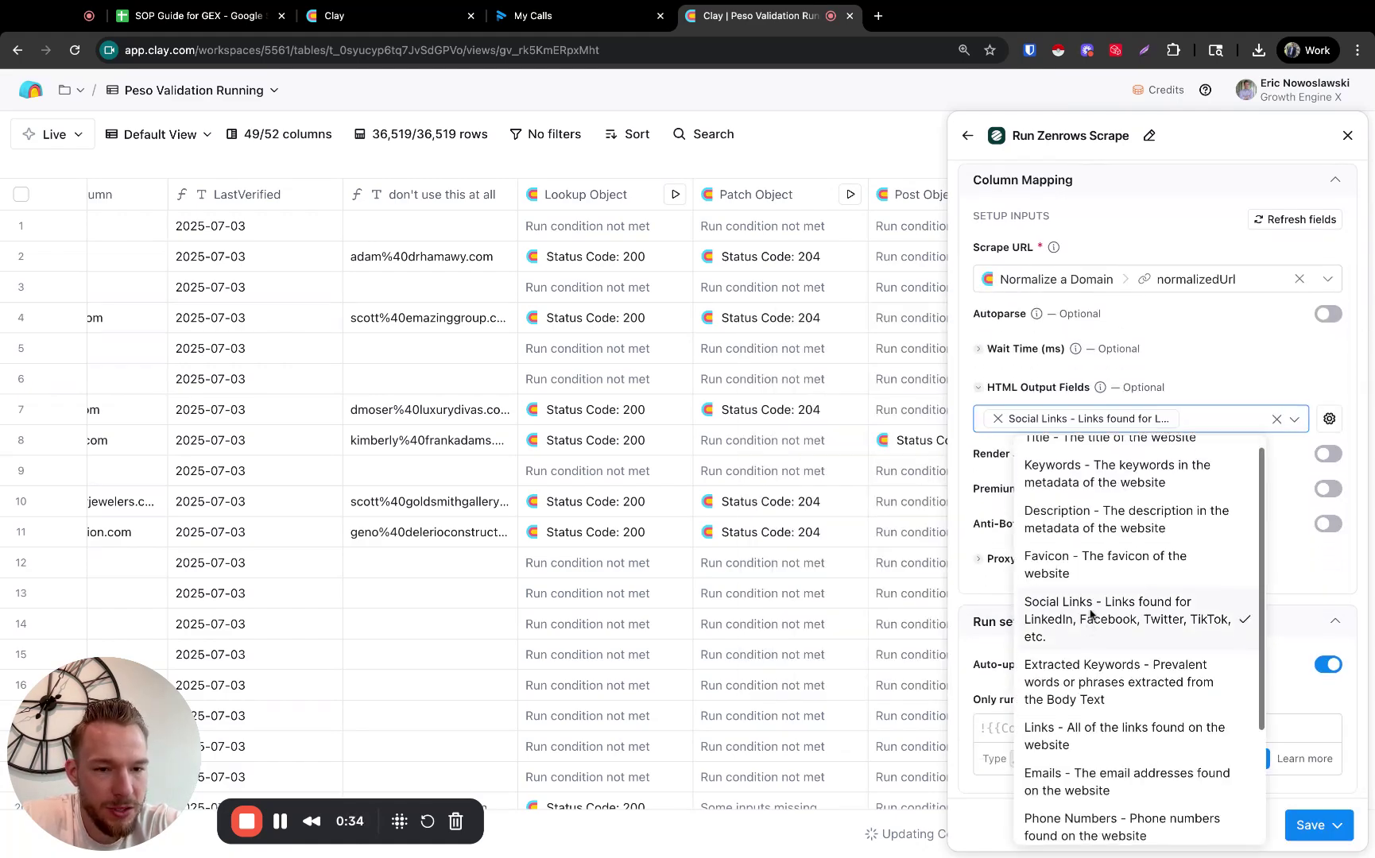
click(1206, 386)
scroll(1133, 454, down, 1)
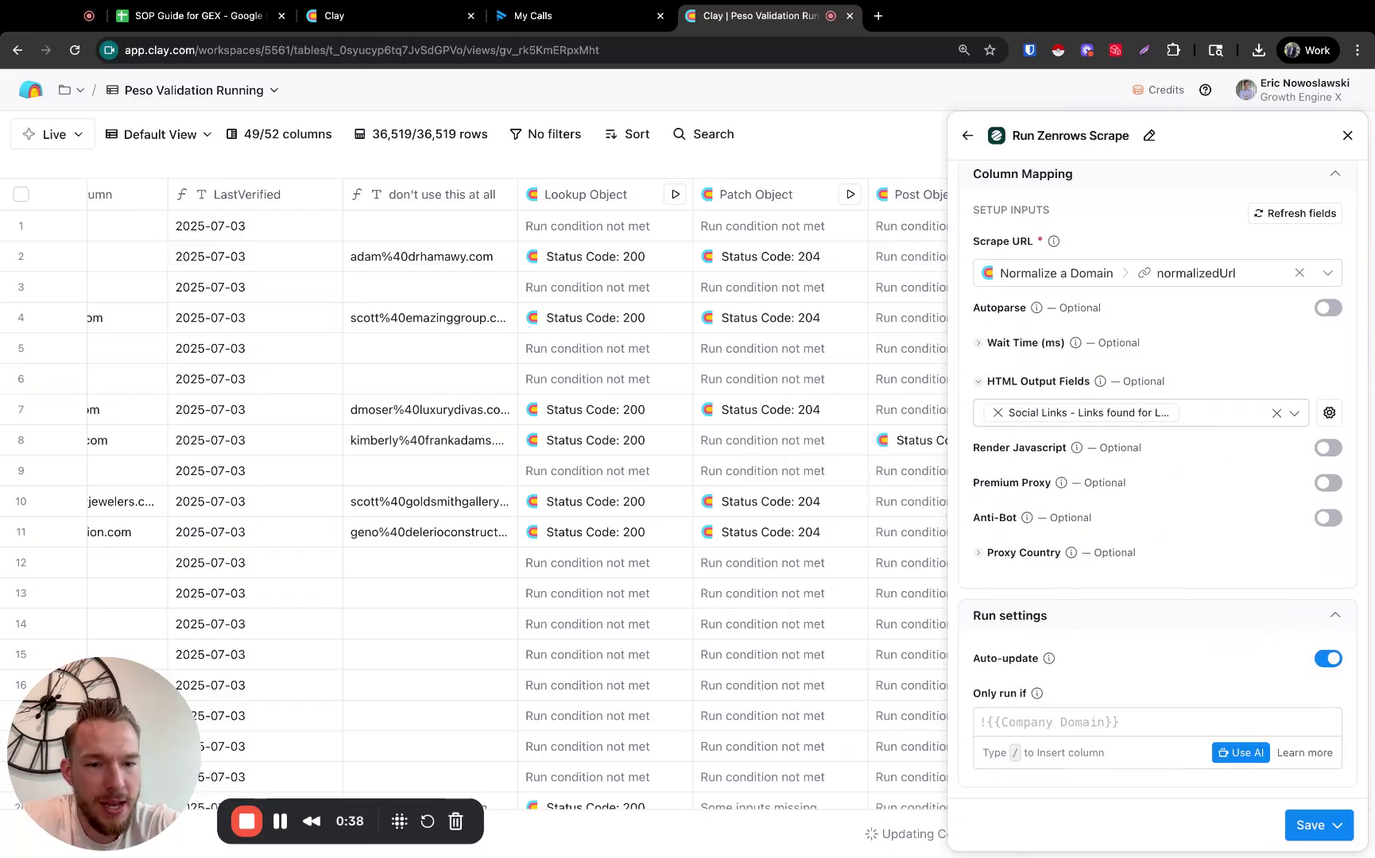
click(1319, 825)
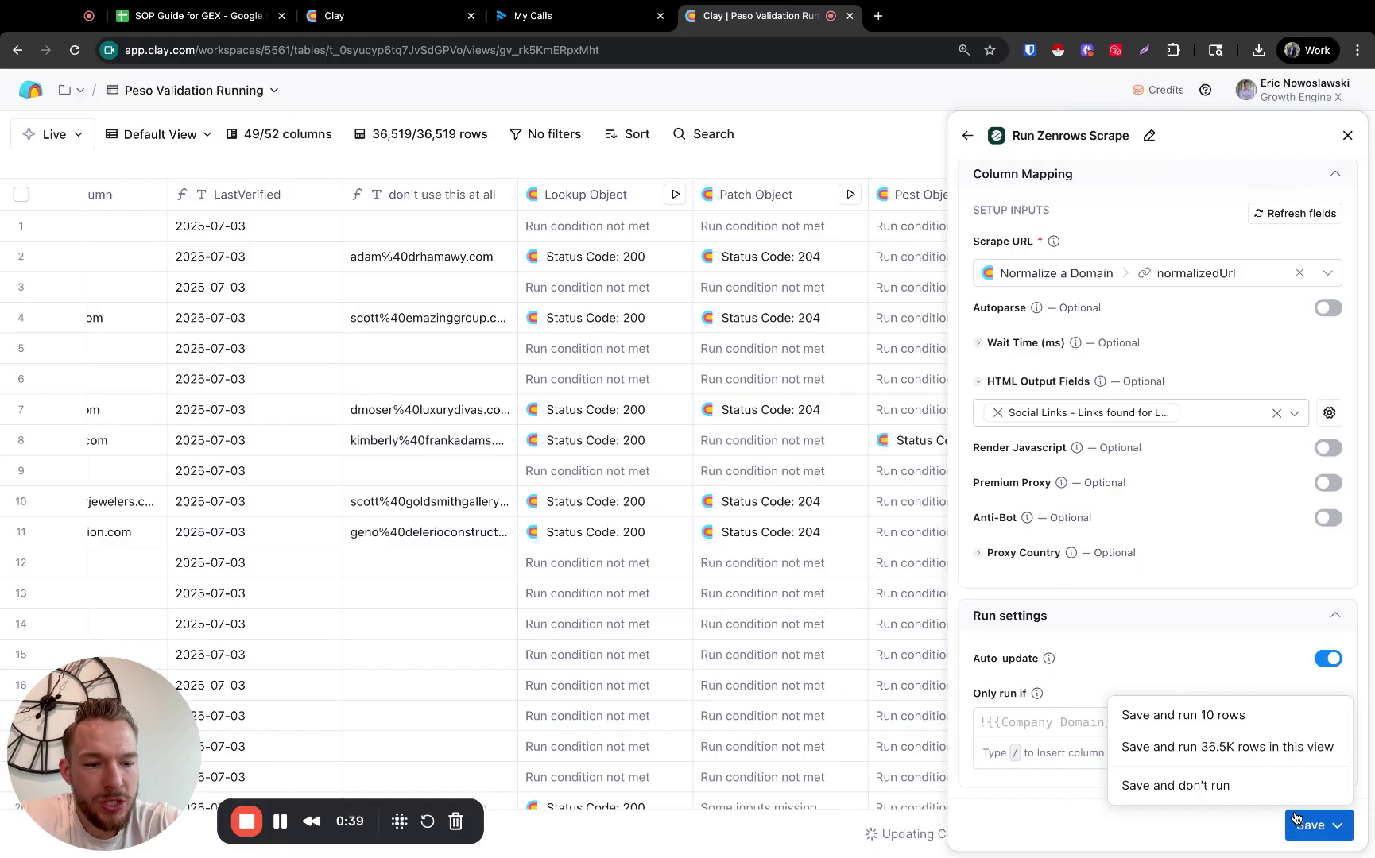
click(1204, 714)
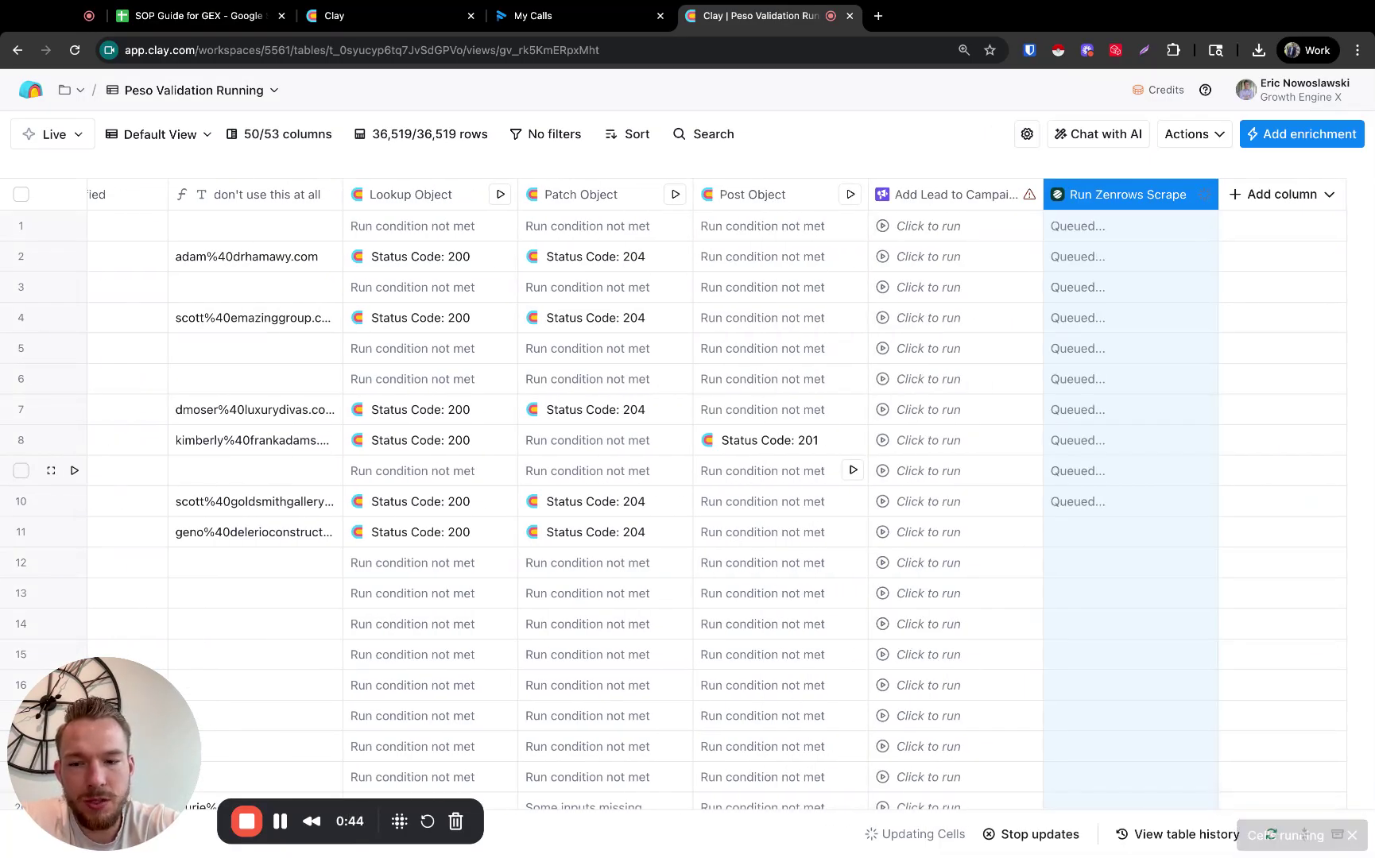
Step: Inspect the scrape results and expand row 2's Social Links down to the first Instagram entry
click(1113, 318)
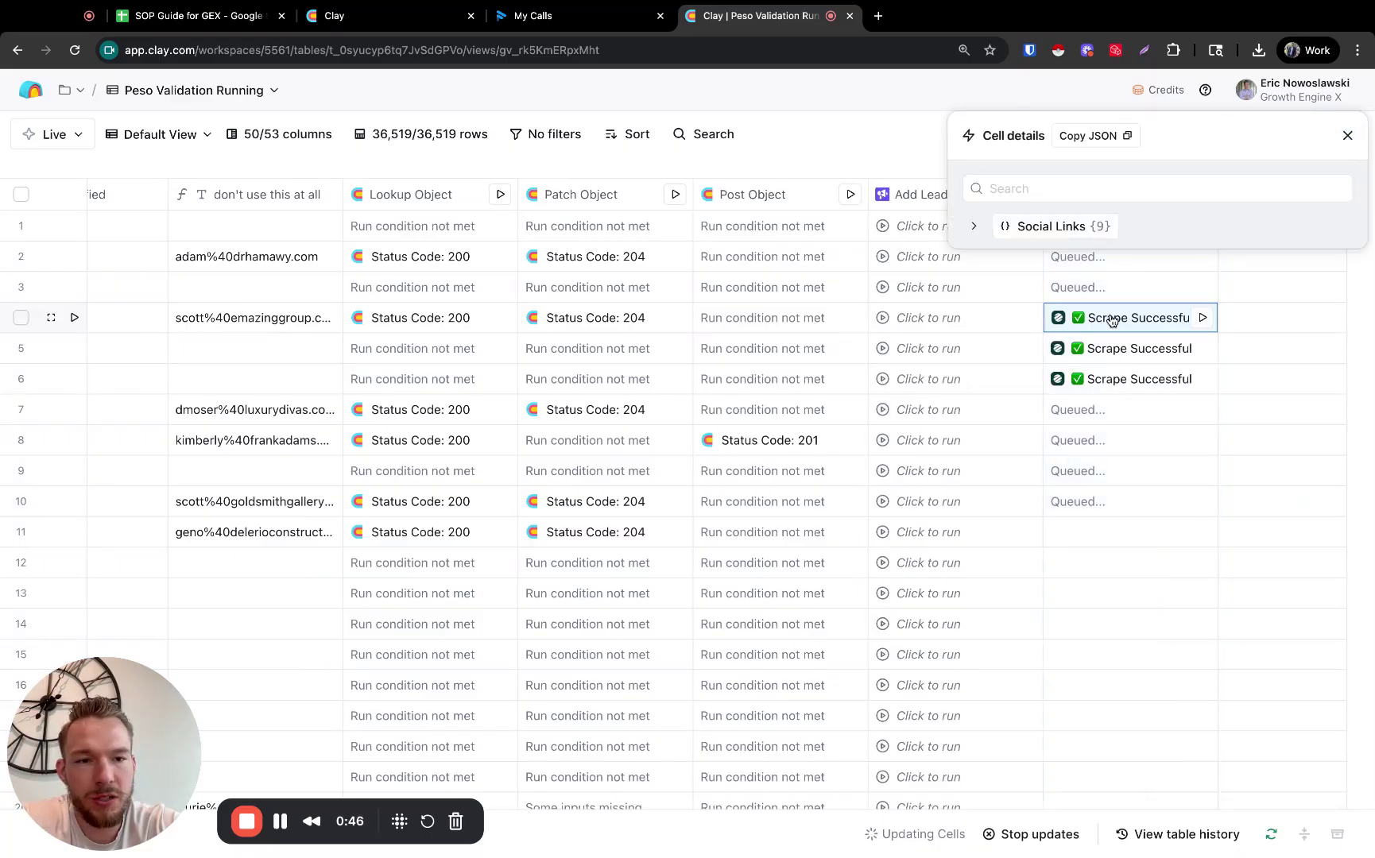
click(1080, 232)
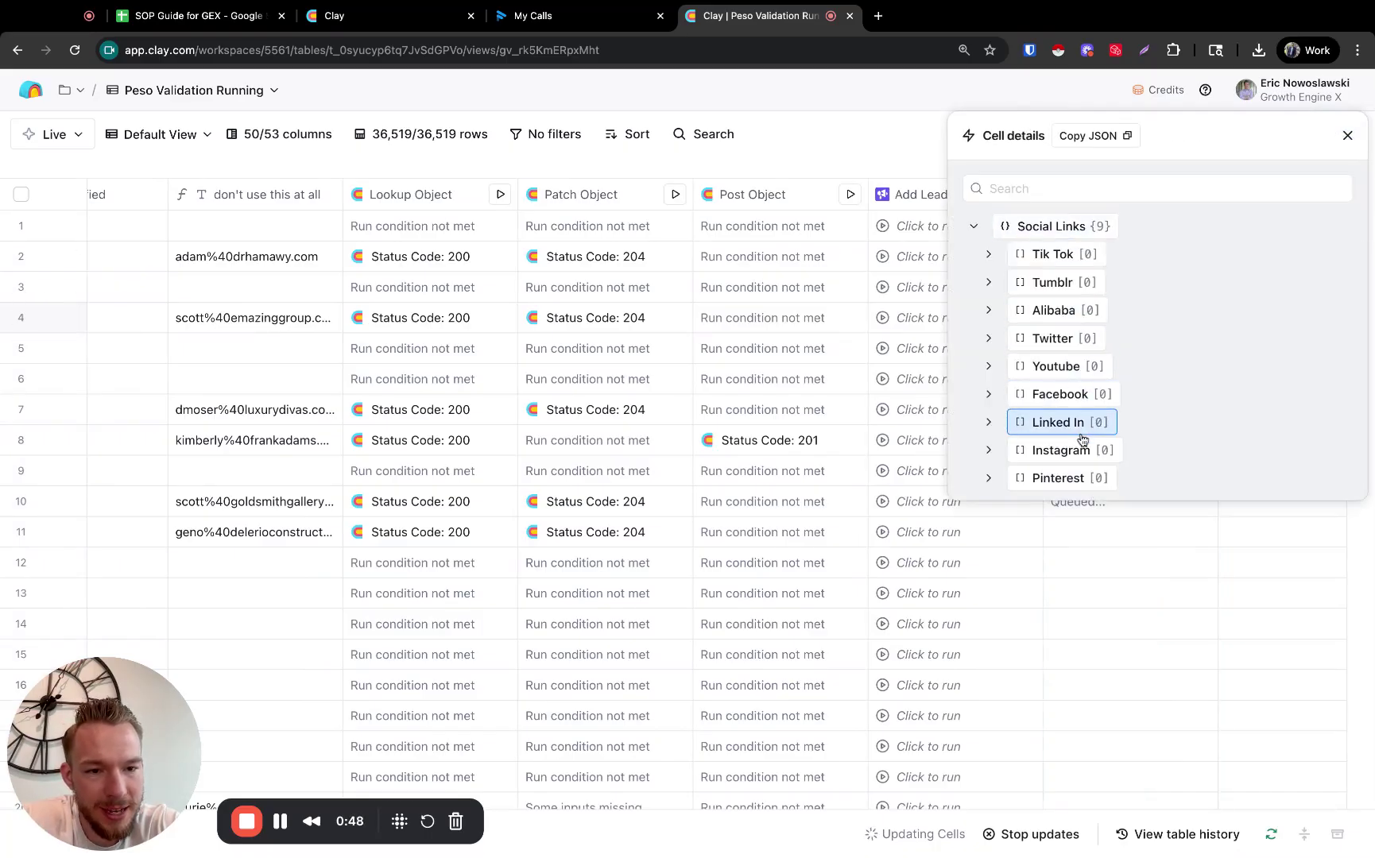
click(1346, 135)
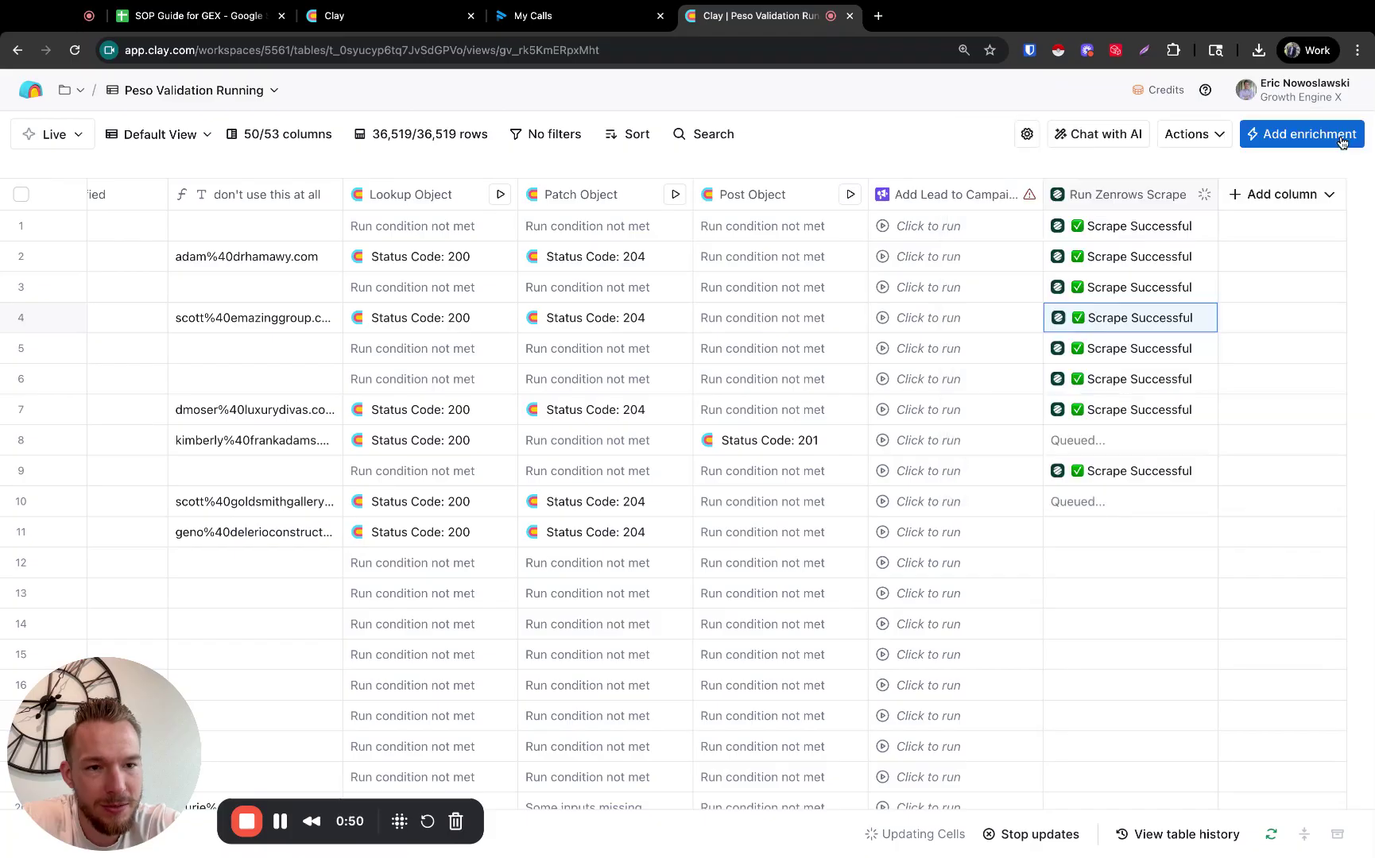
click(1137, 257)
click(1082, 229)
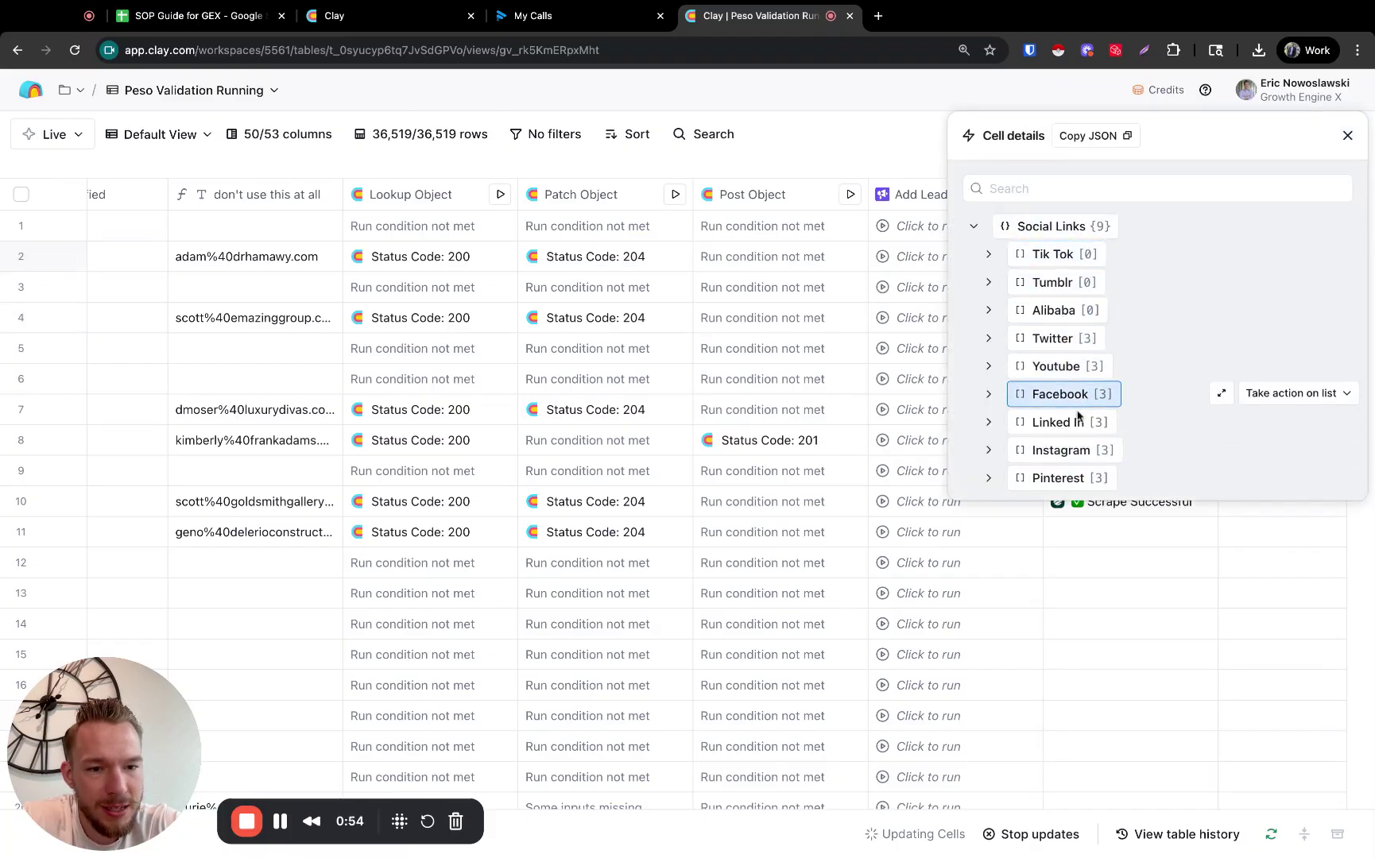
click(1074, 450)
click(1066, 481)
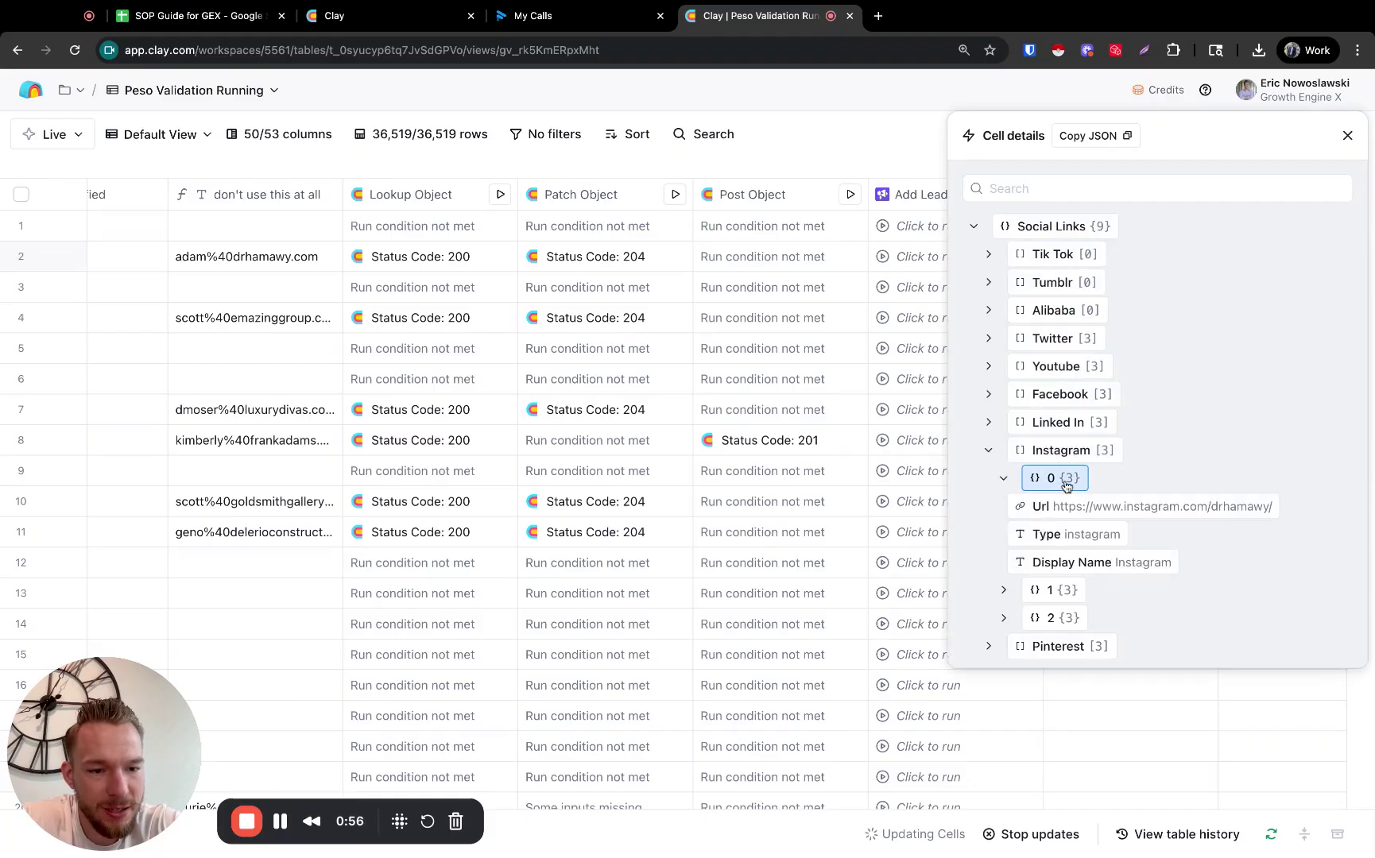
Step: Add that Instagram Url as a new column named 'Instagram'
mouse_move(1116, 512)
click(1308, 504)
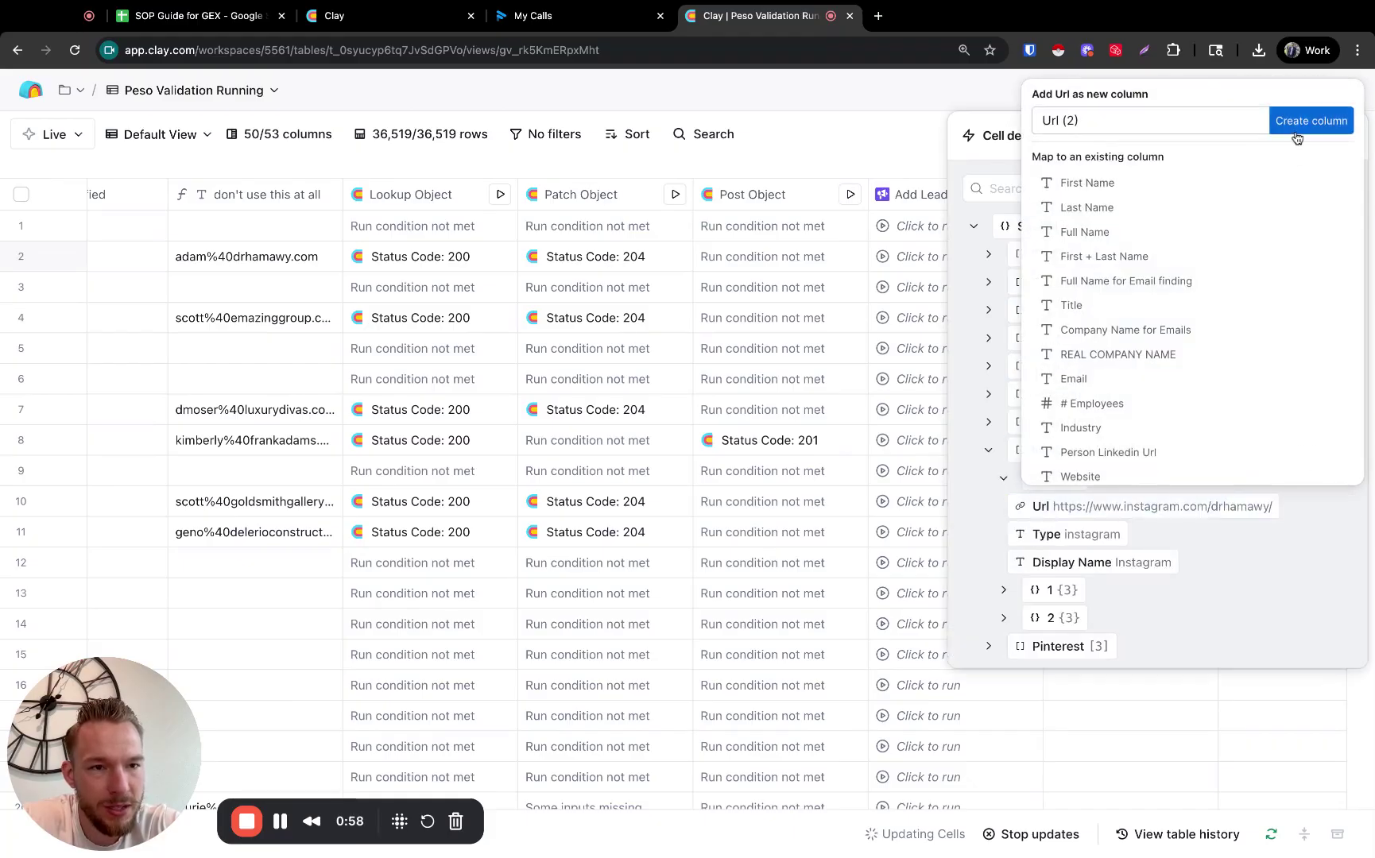
click(1145, 126)
key(super+a)
text(Instagram)
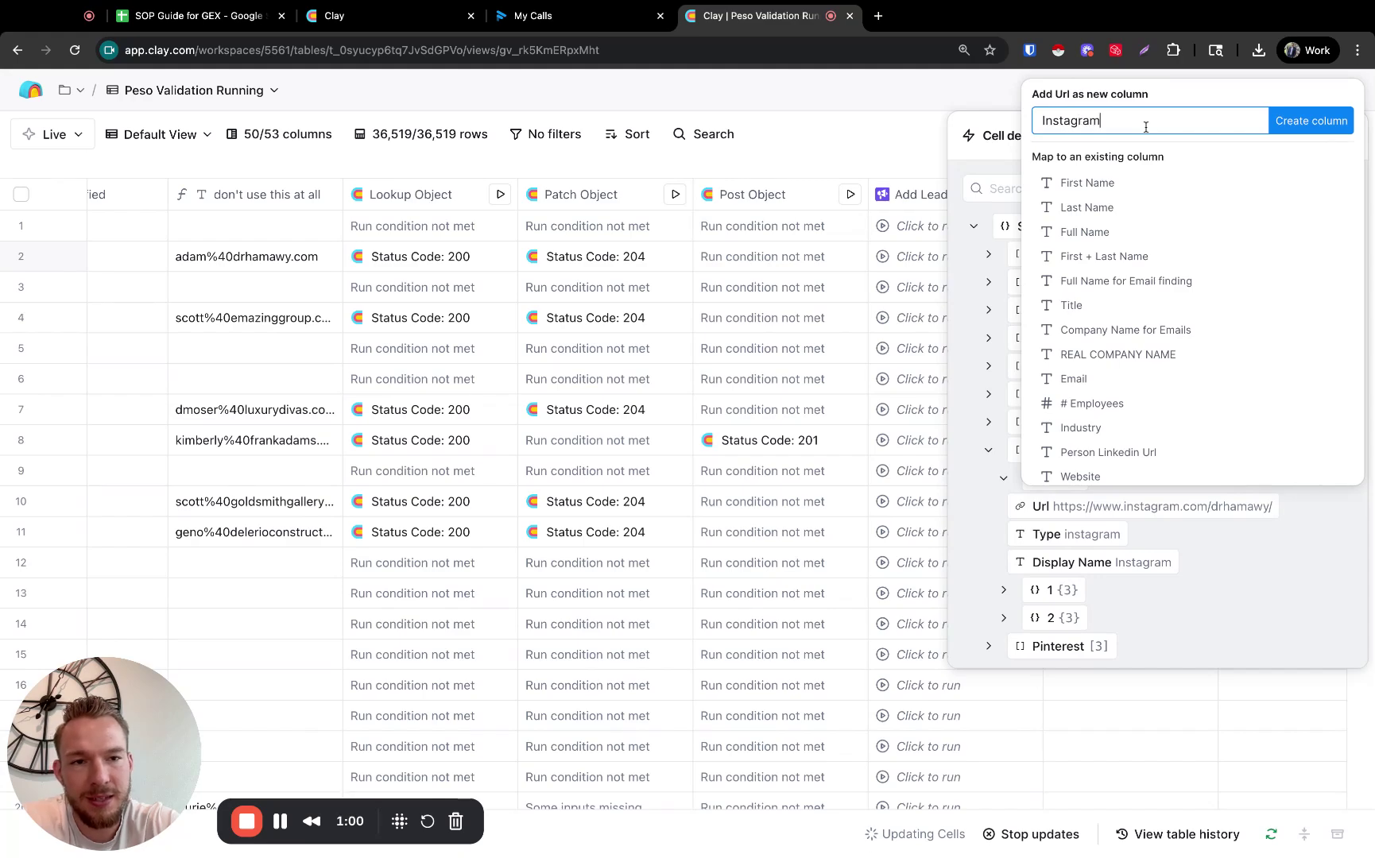
click(1311, 120)
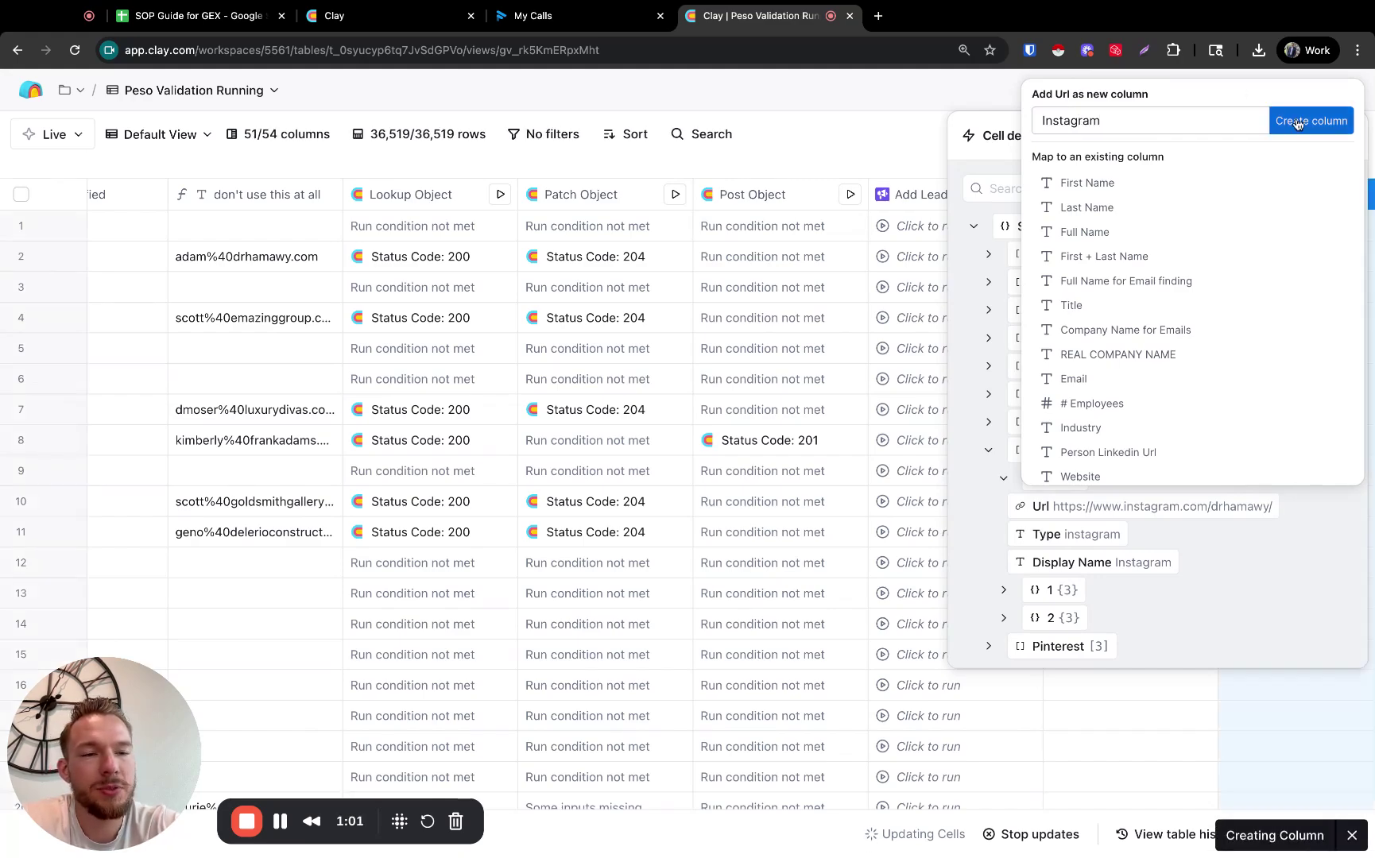
click(1347, 135)
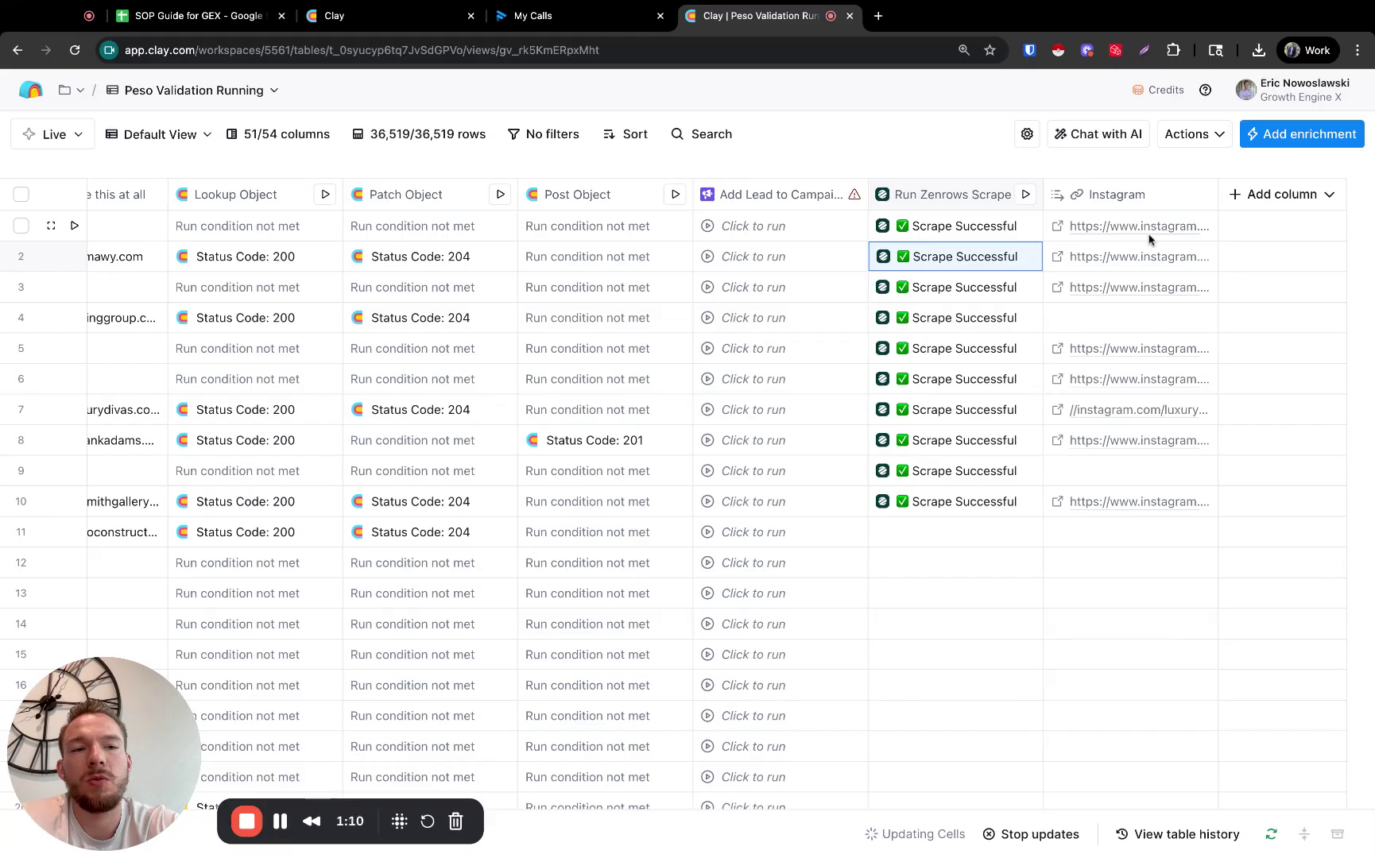
Step: View the full Instagram URLs in rows 1, 5 and 2, then reopen the Add column menu
click(1260, 194)
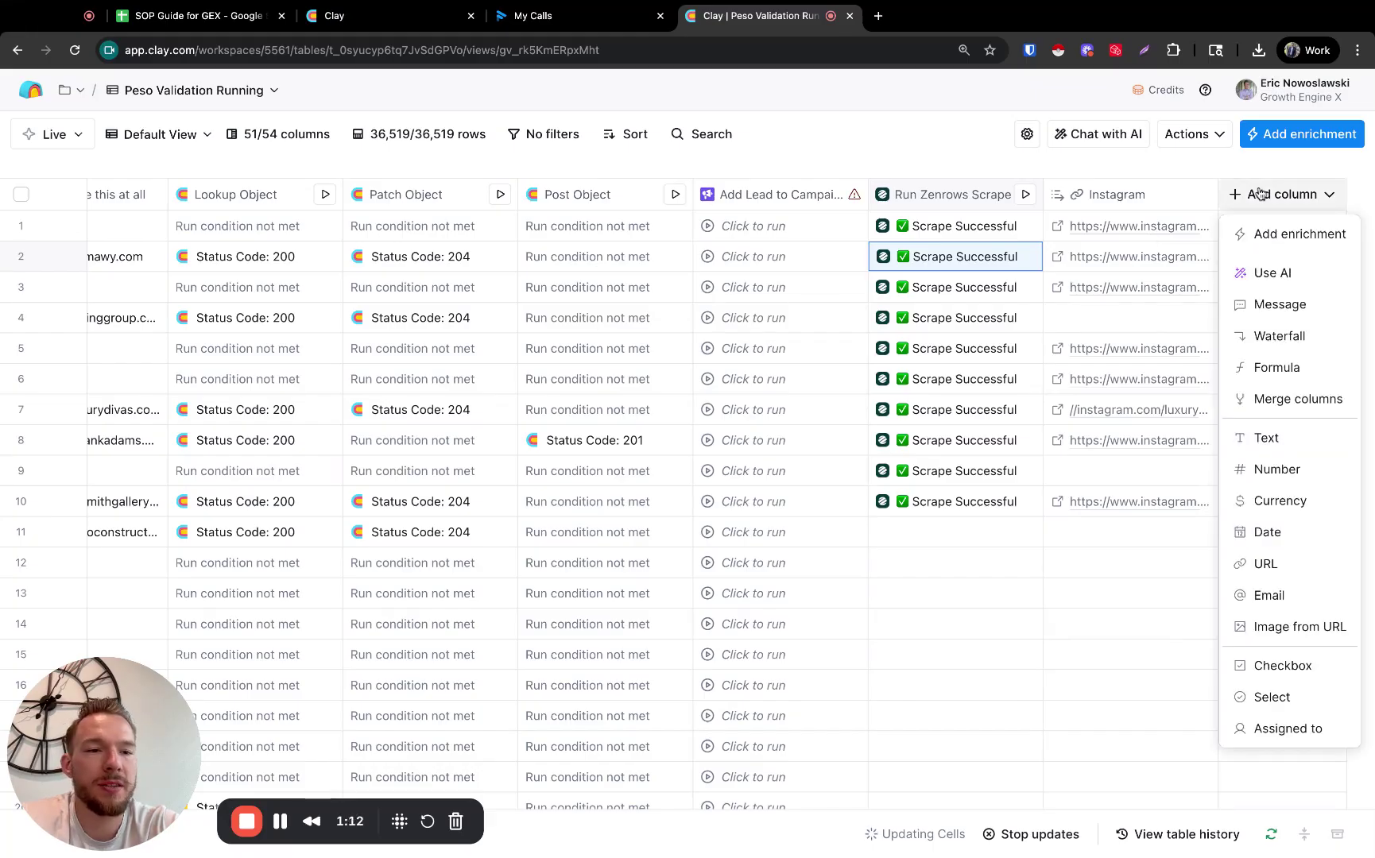
click(1148, 195)
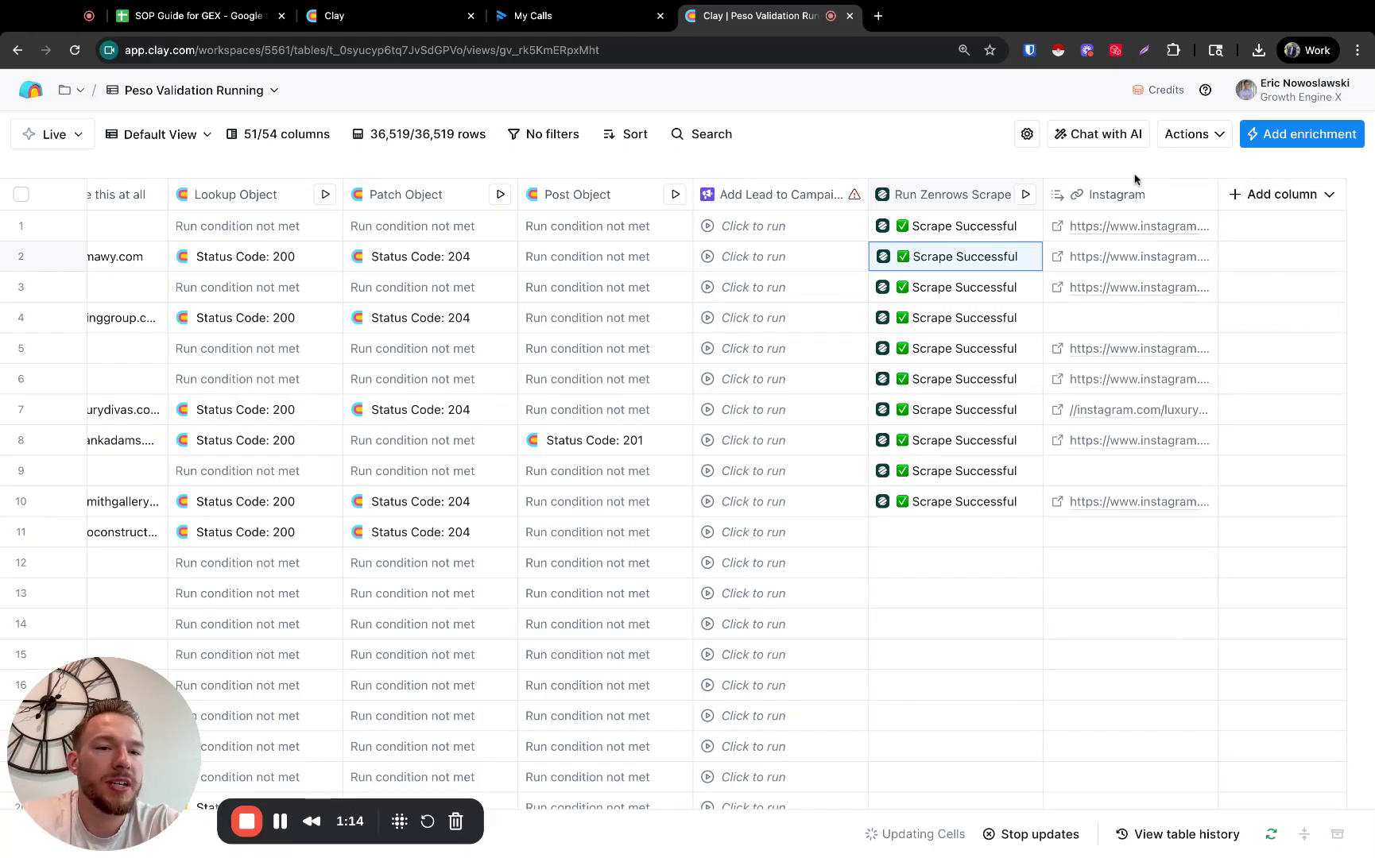
double_click(1116, 232)
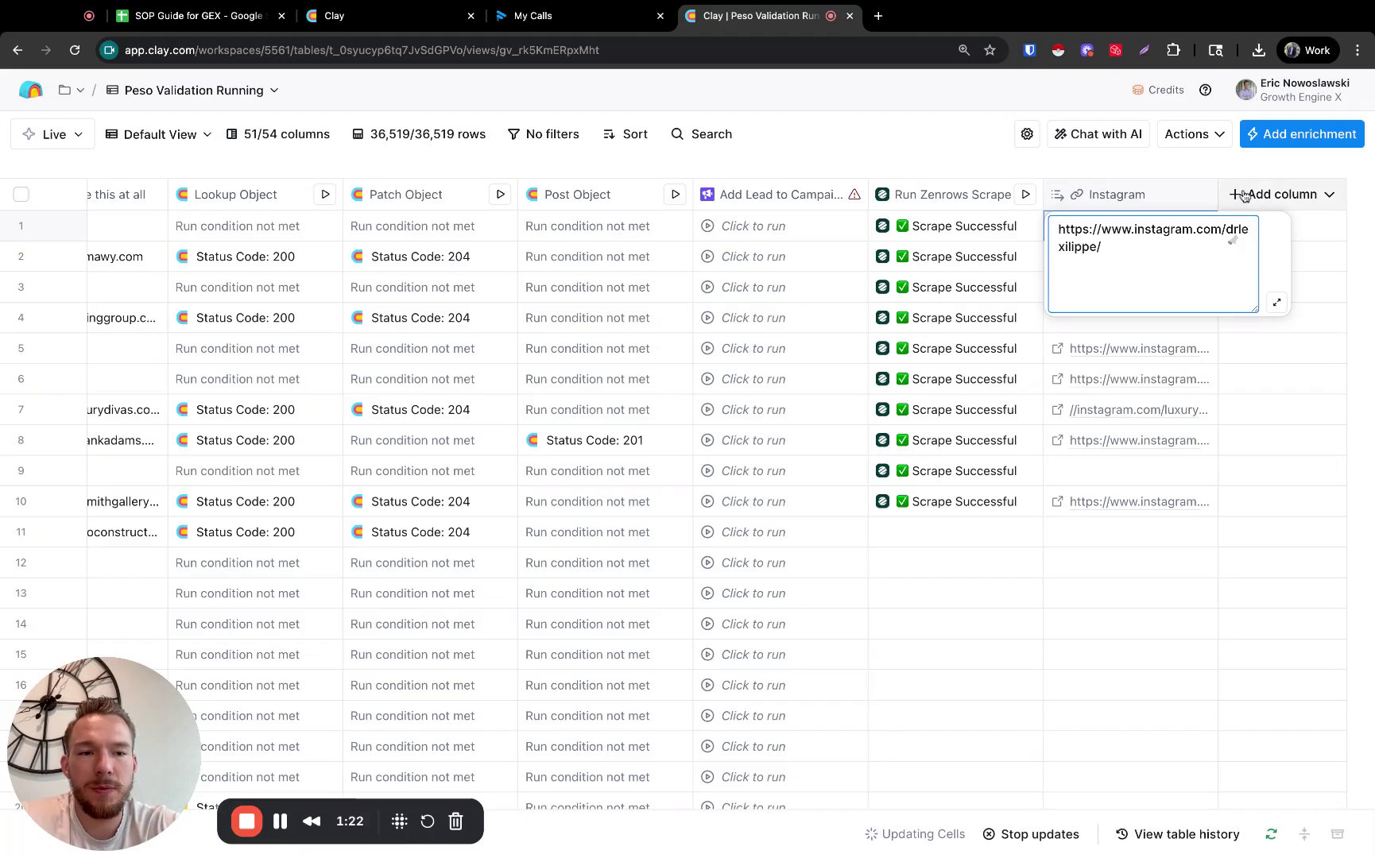
click(1120, 348)
click(1120, 350)
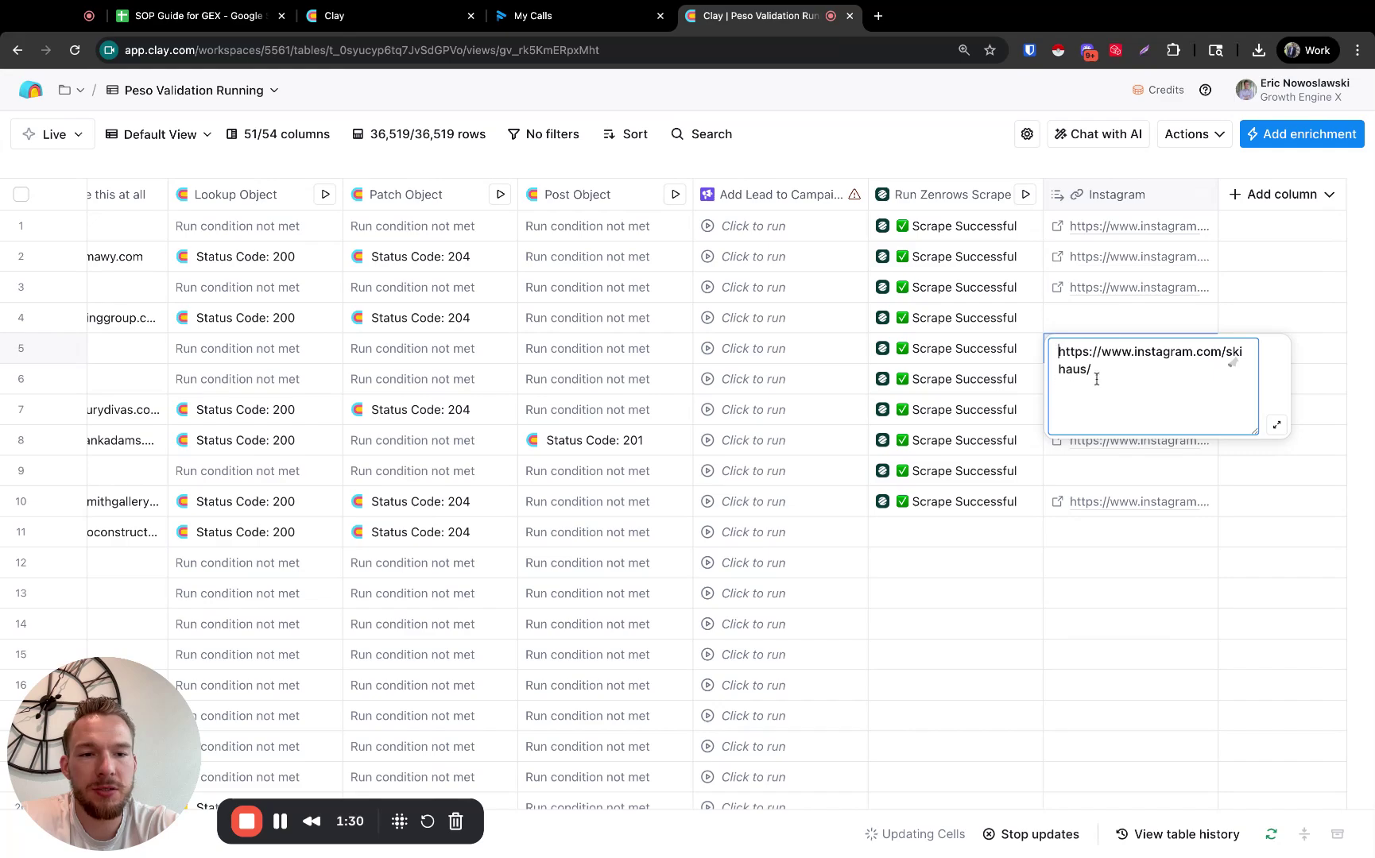
click(1123, 256)
click(1123, 256)
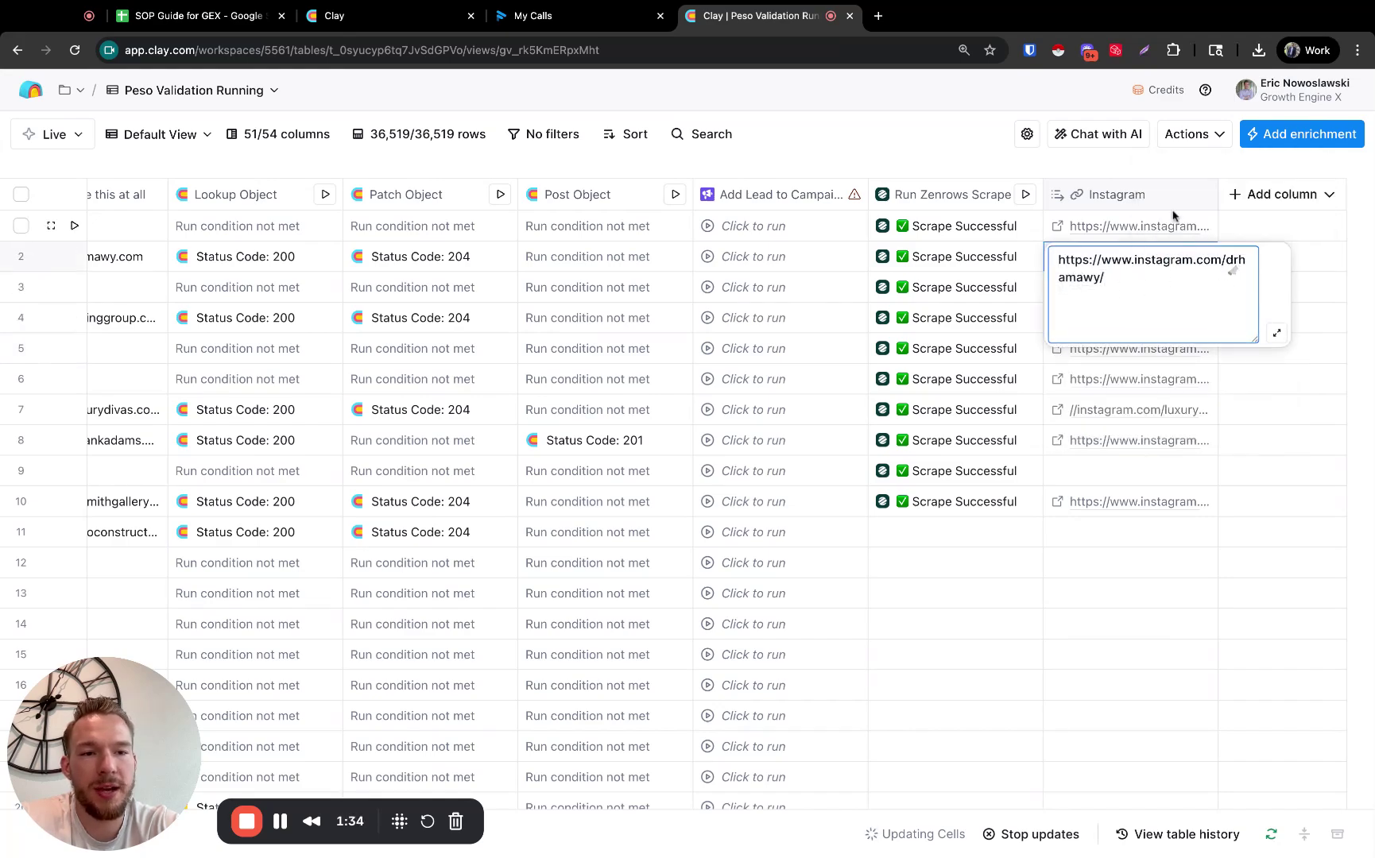
click(1173, 169)
click(1260, 199)
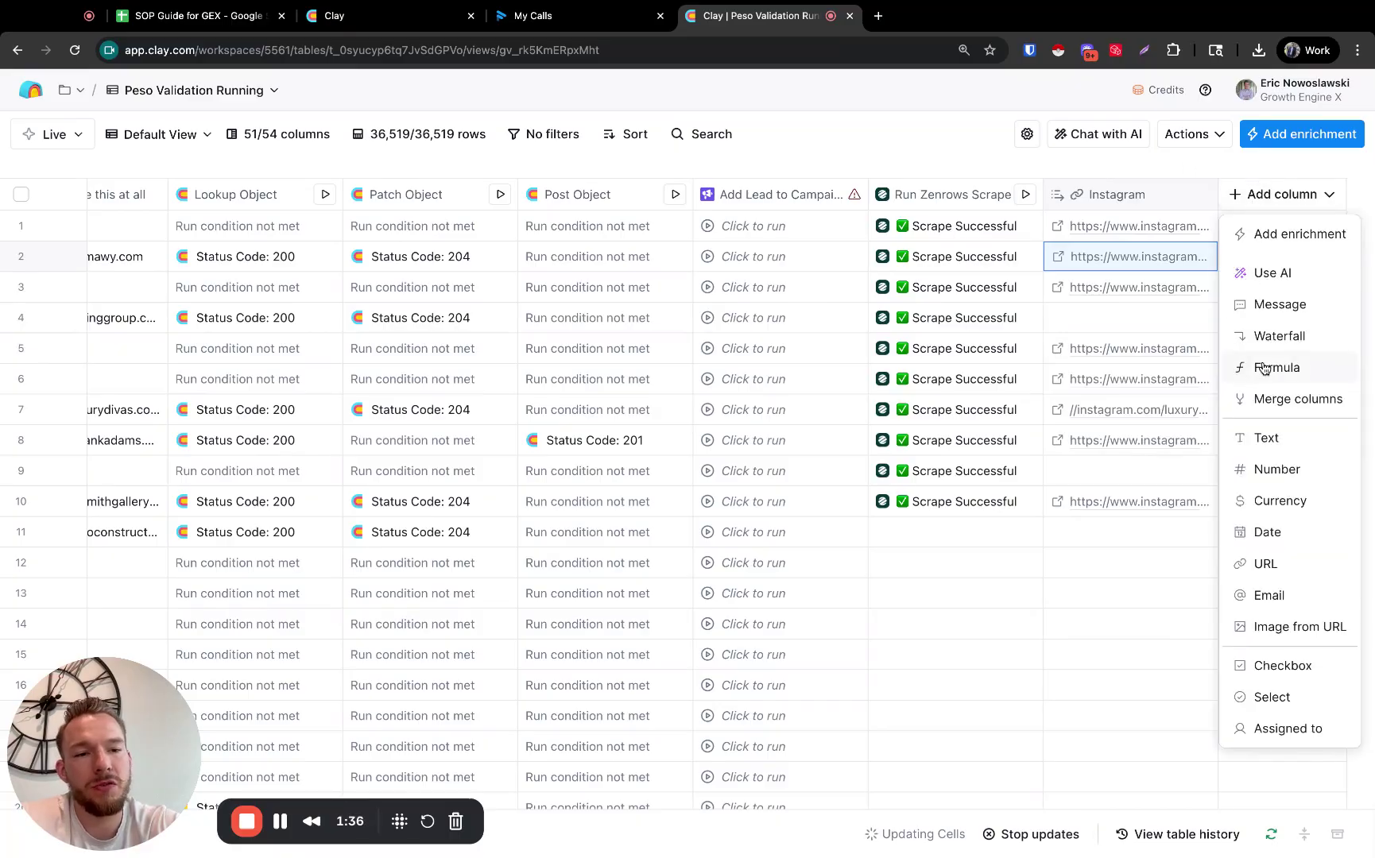
Step: Start a formula column and generate one from 'give me the data between ".com/" and "/"'
click(1266, 367)
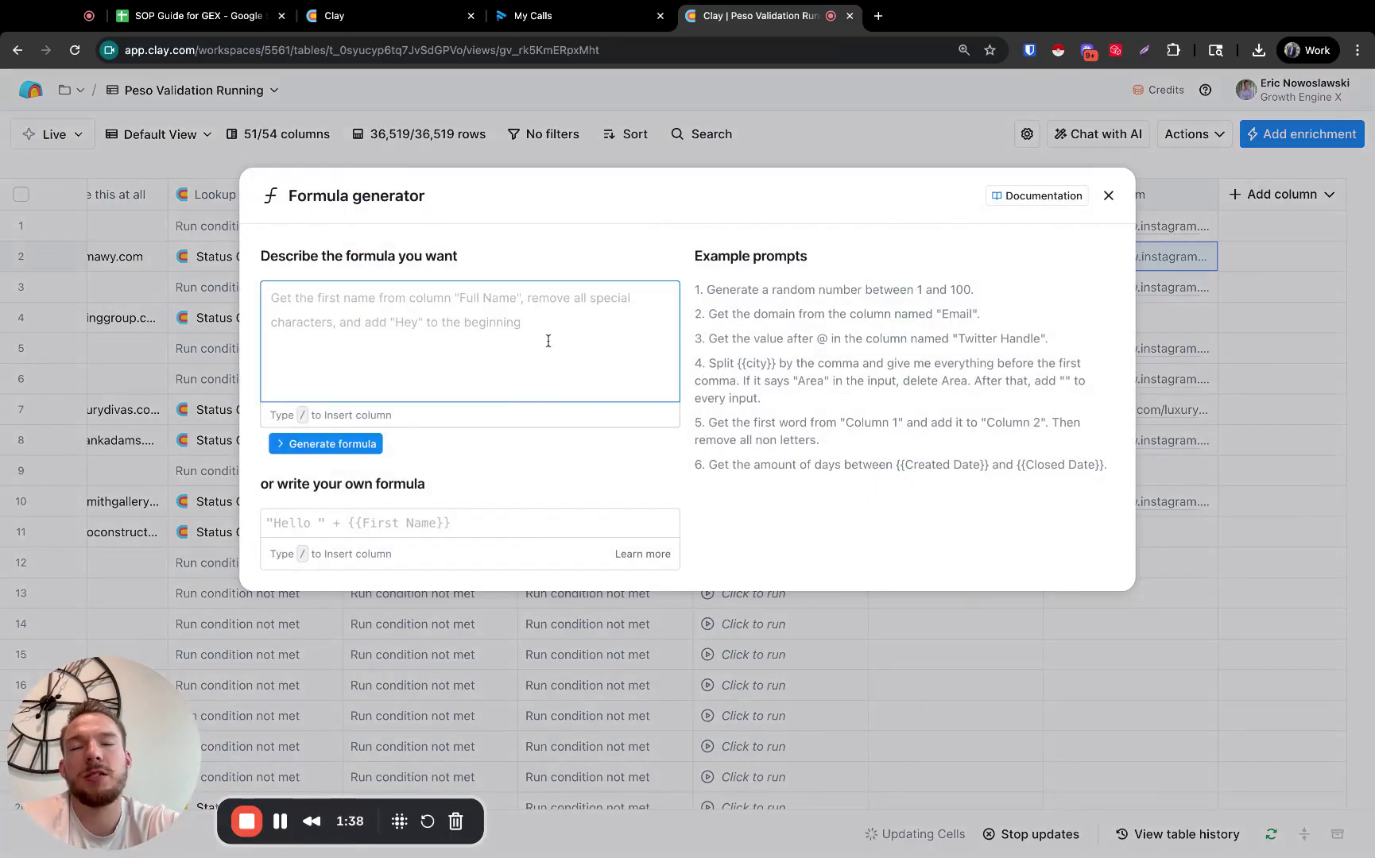
text(give me)
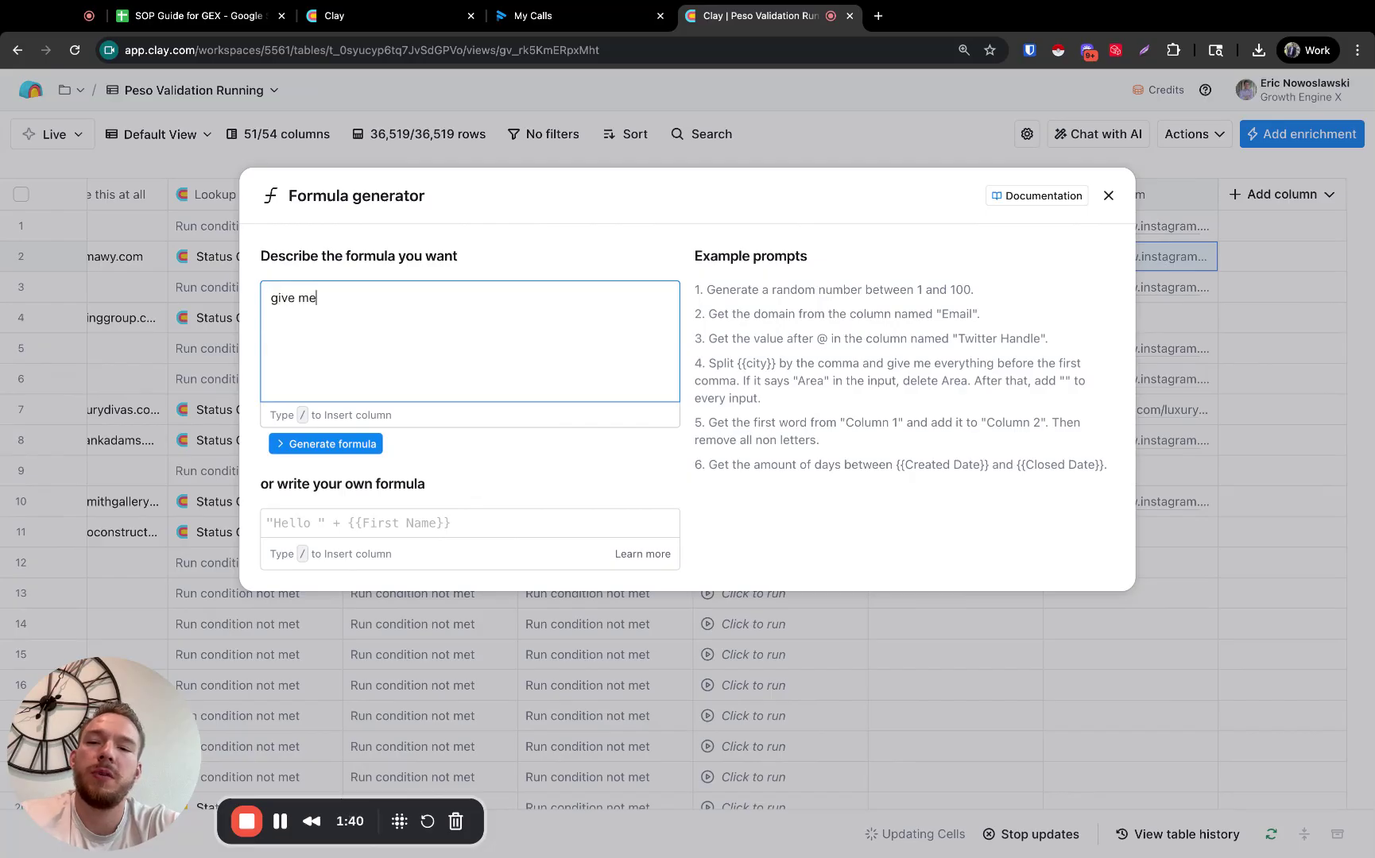
text( the data between ".com/)
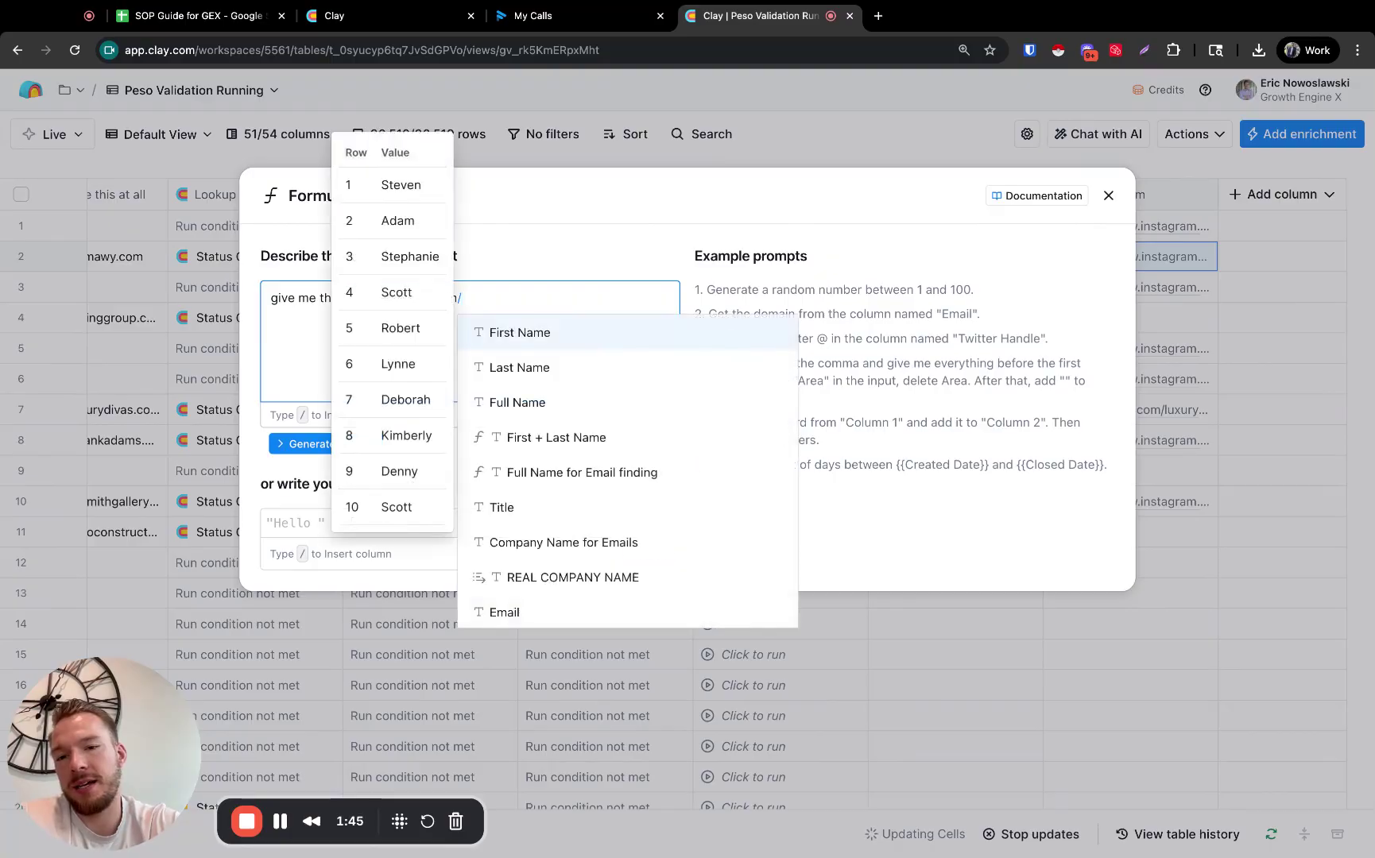
key(Escape)
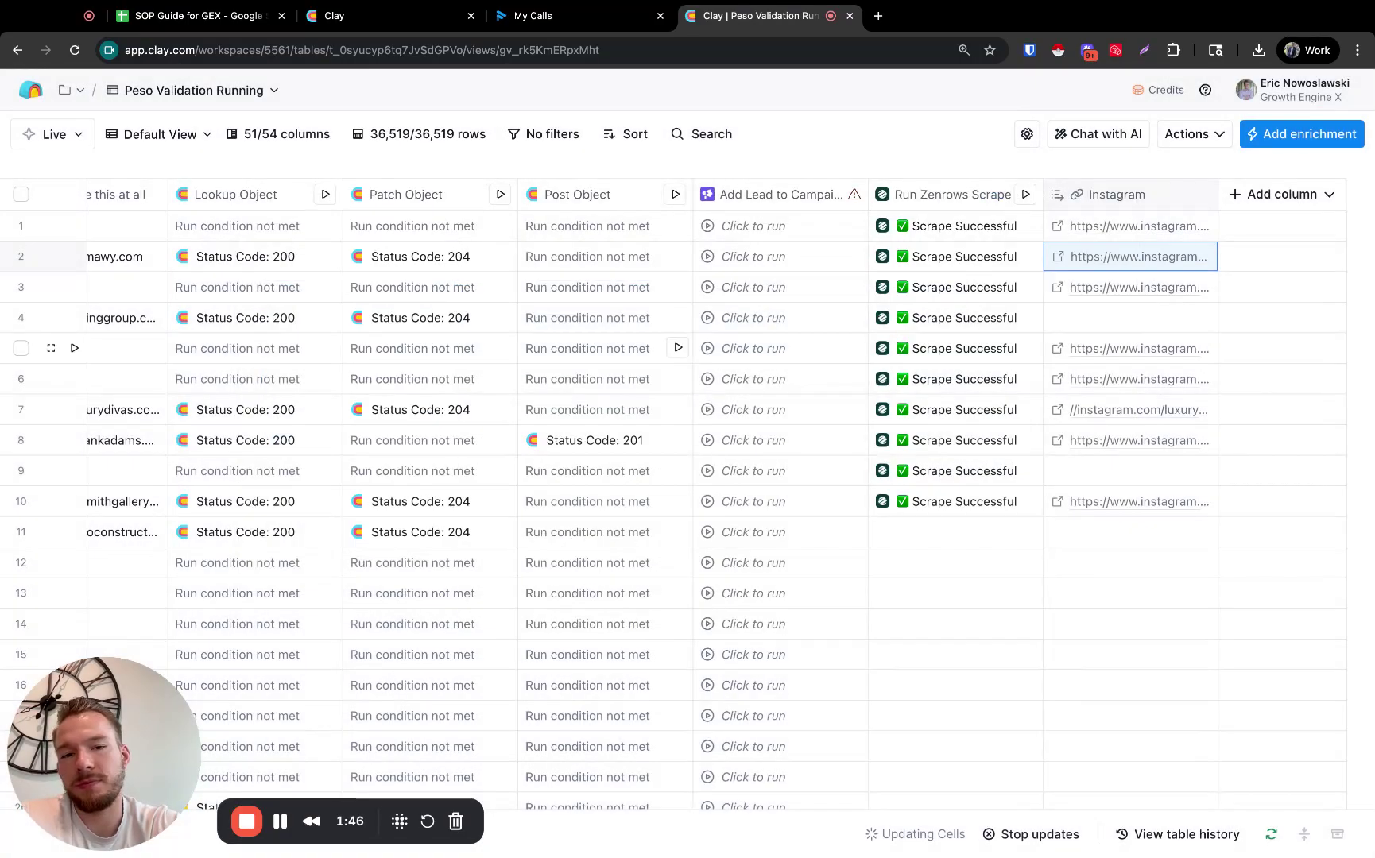
click(1250, 208)
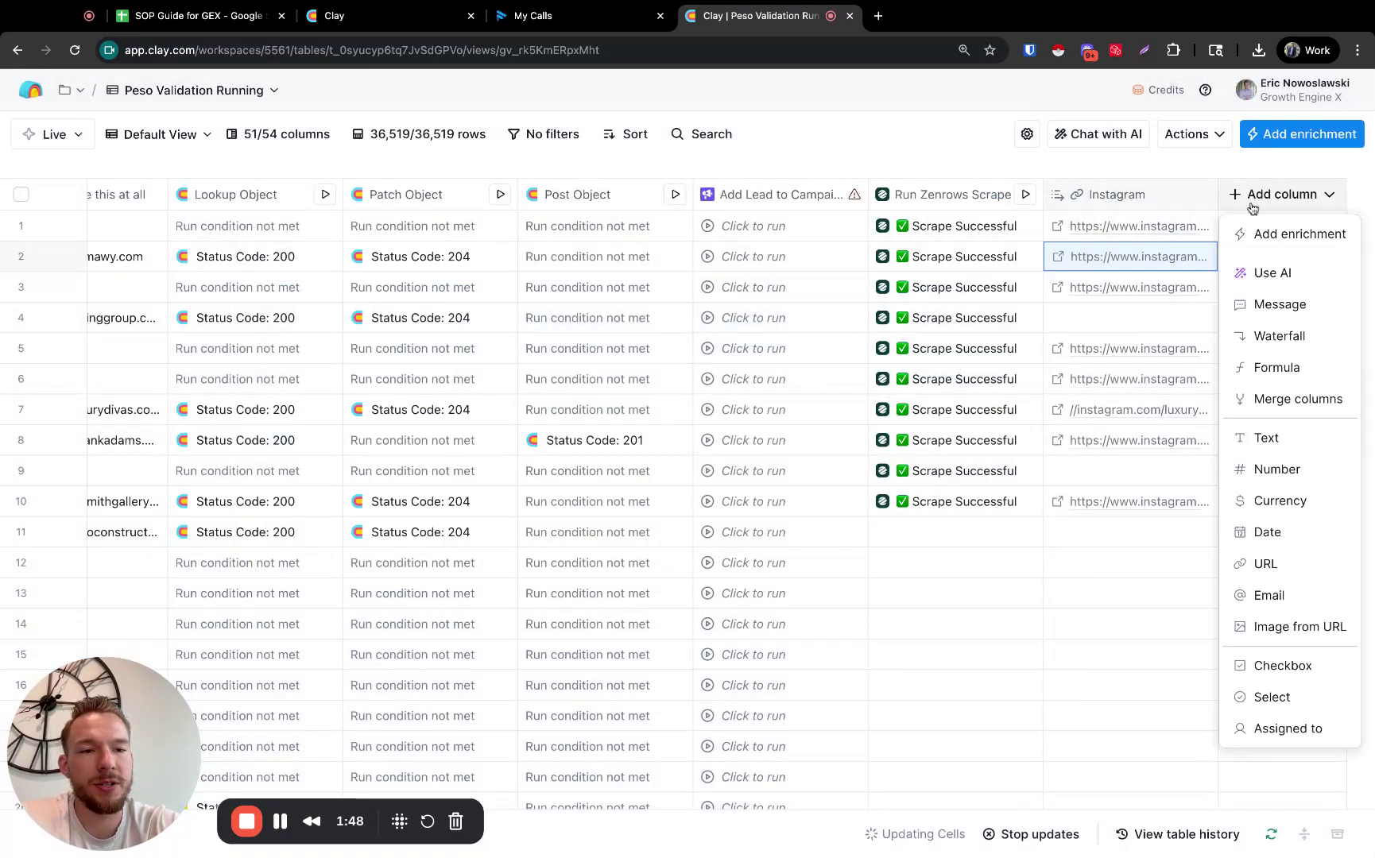
click(1262, 367)
text(g)
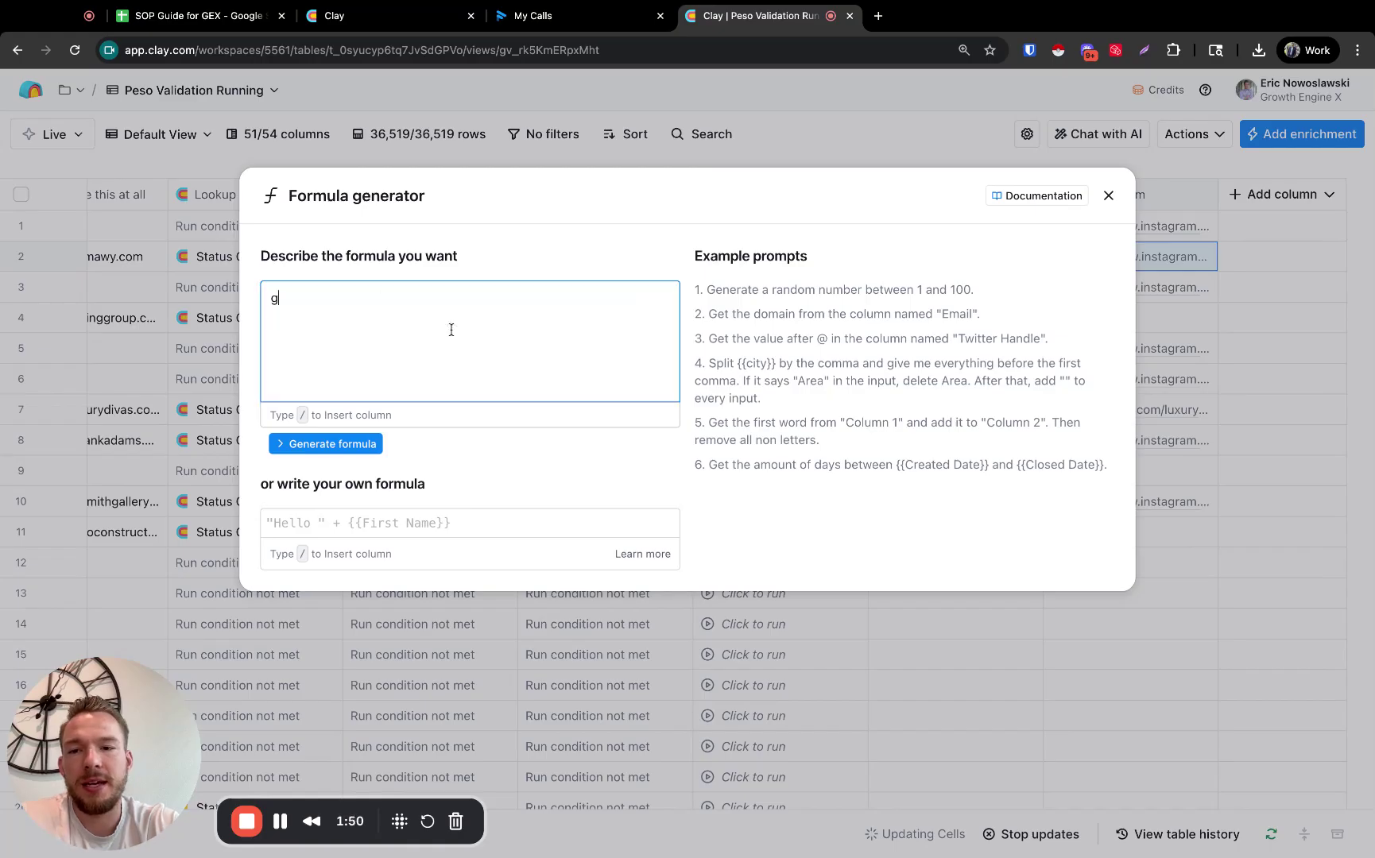
text(ive me the data between)
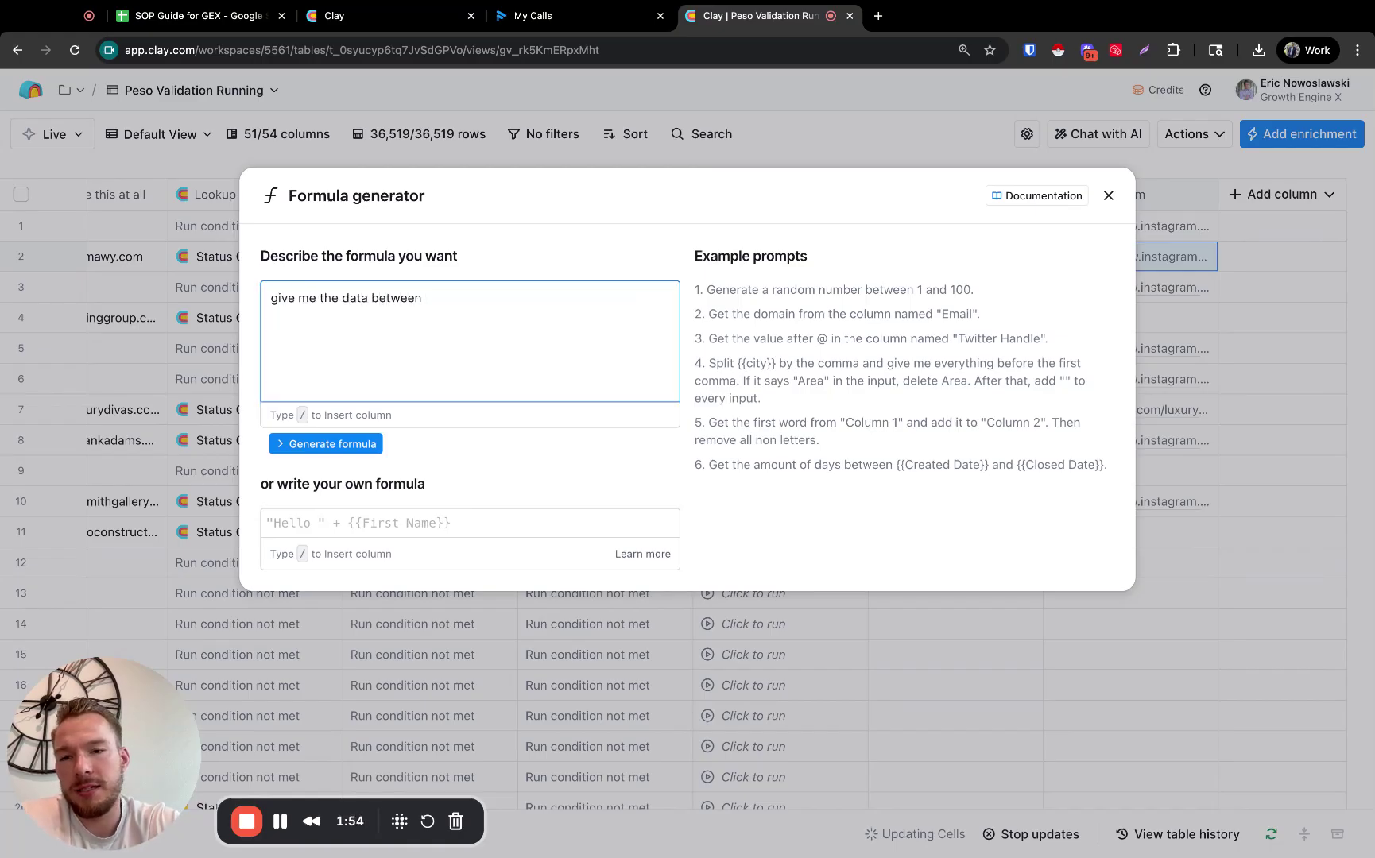
text( ".com/)
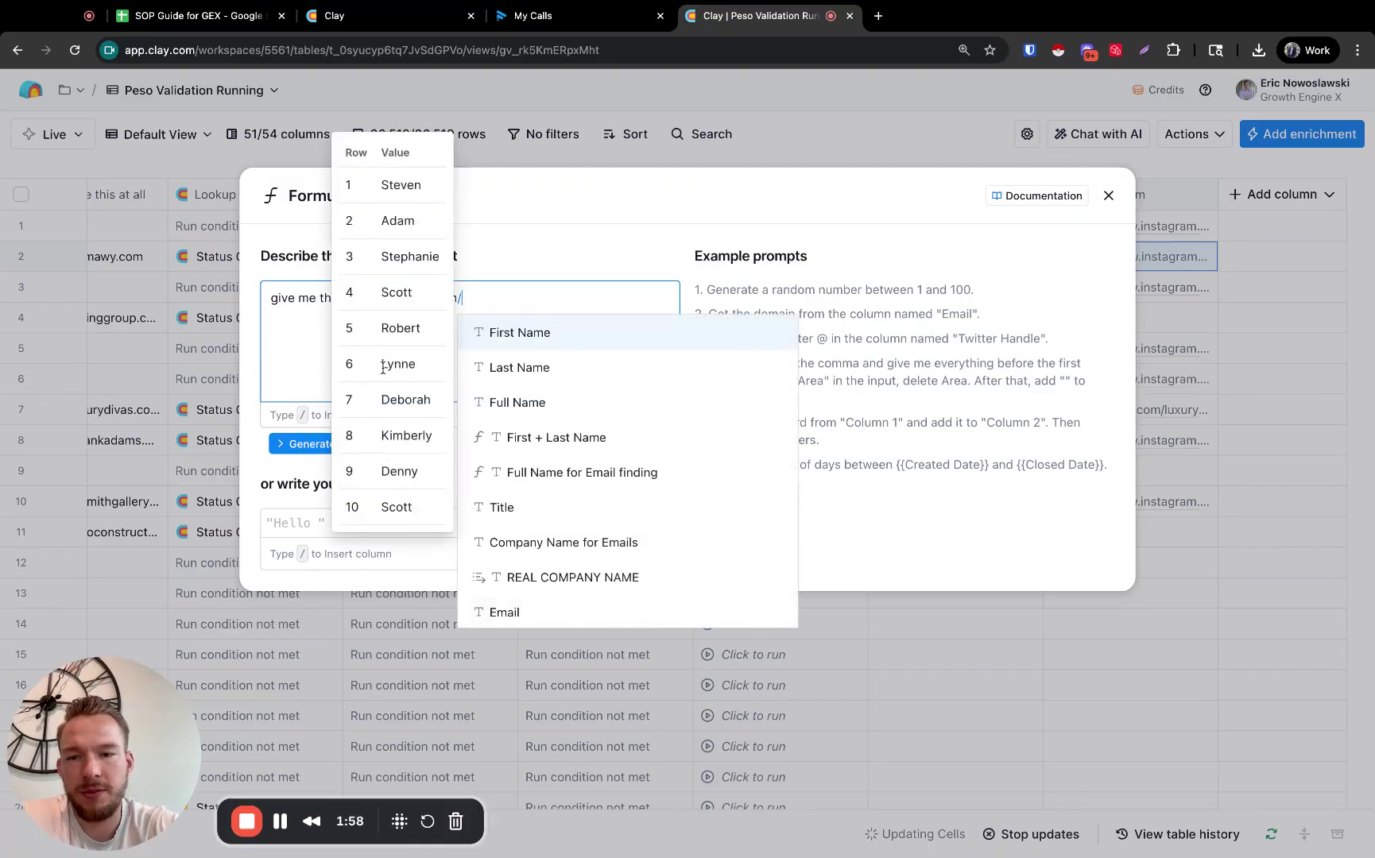
click(312, 355)
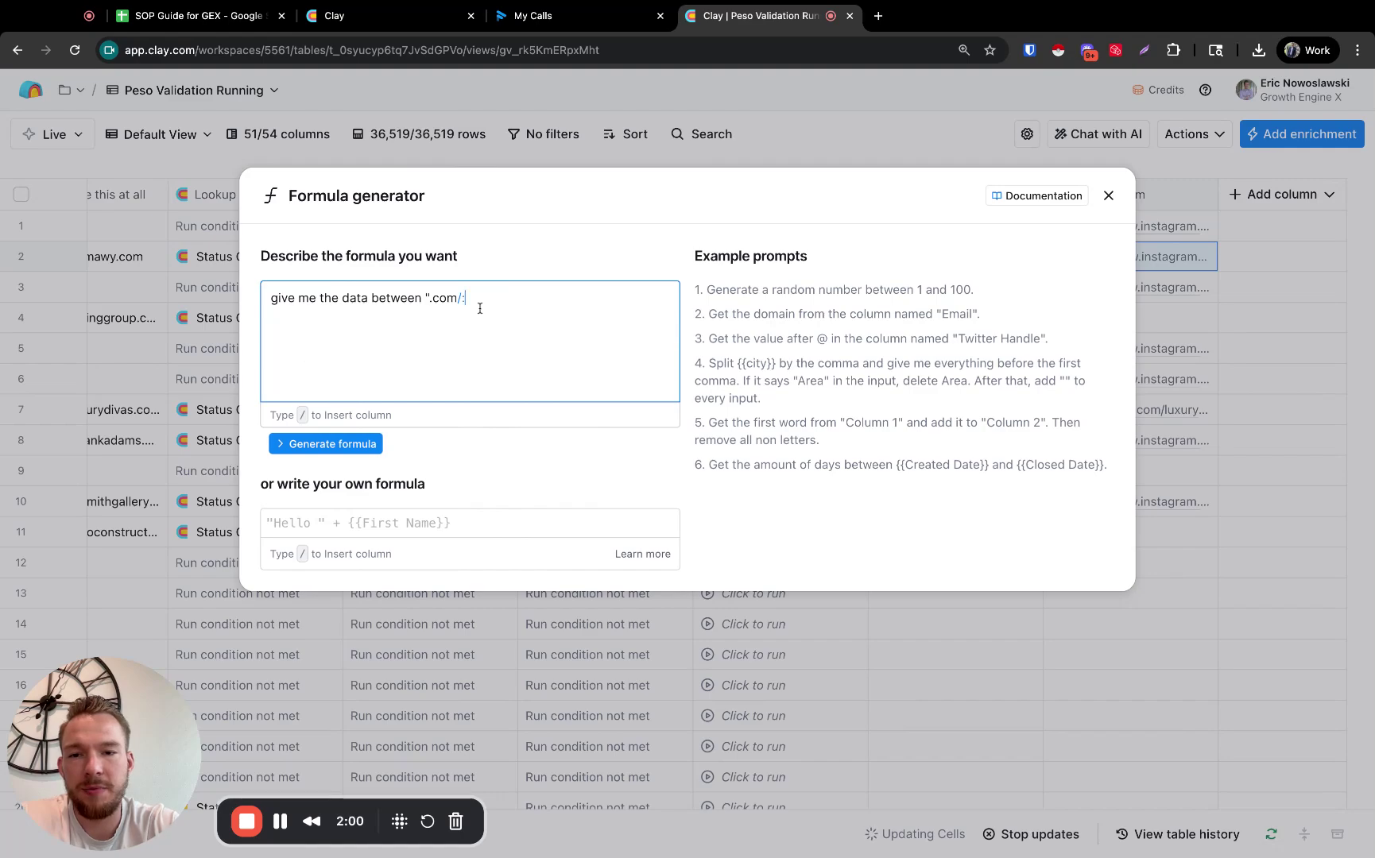
text(" )
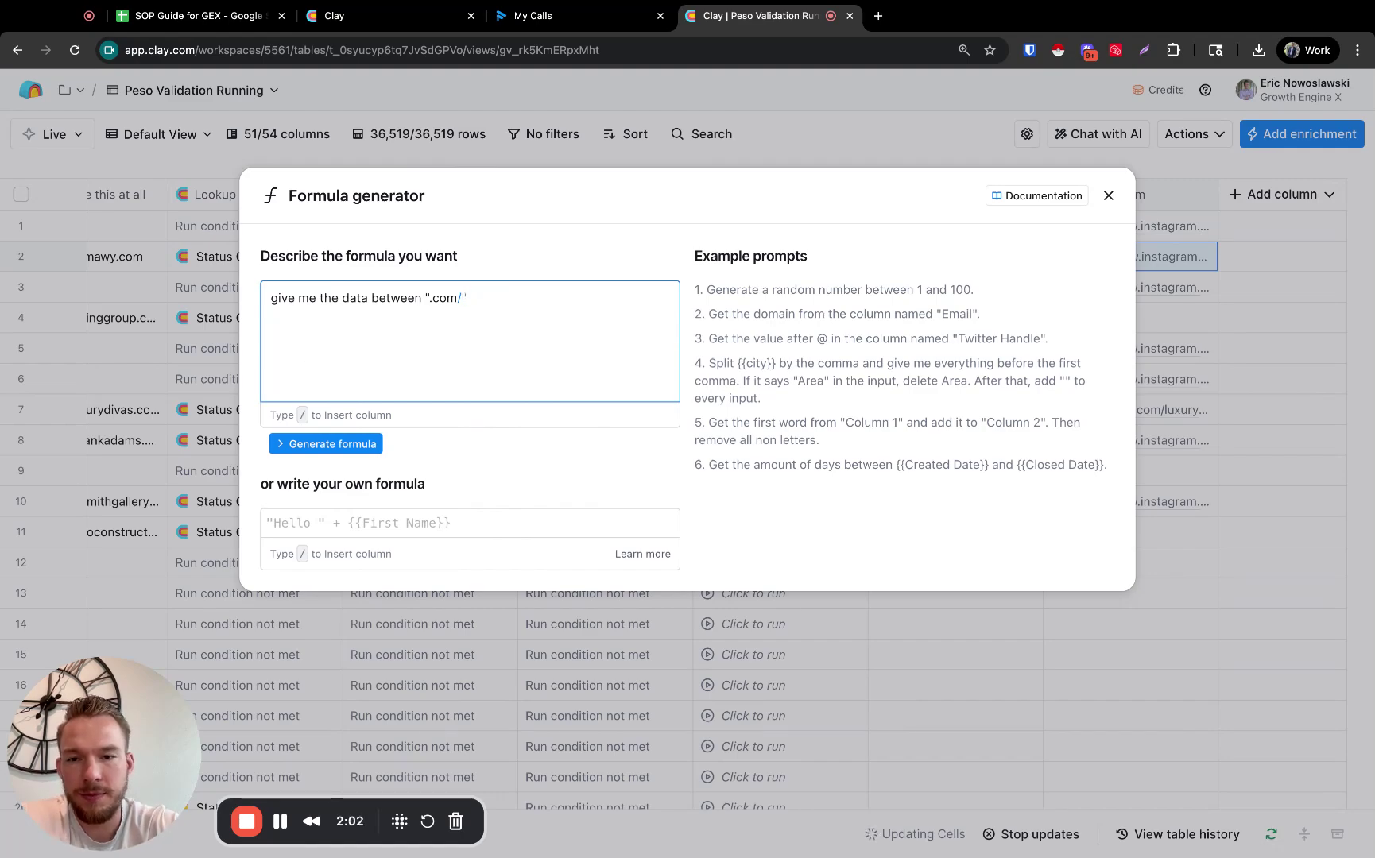
text(and )
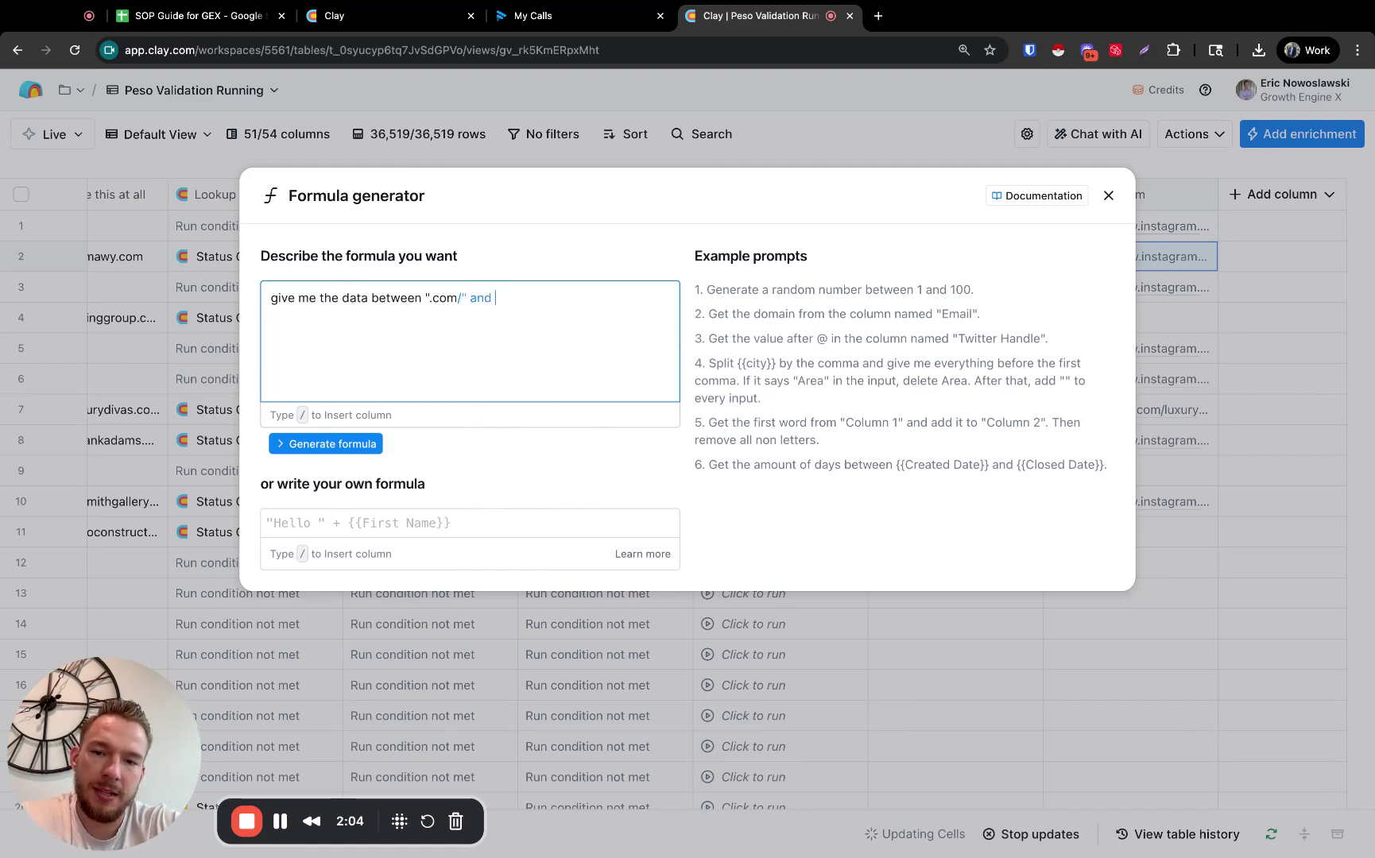
text("/)
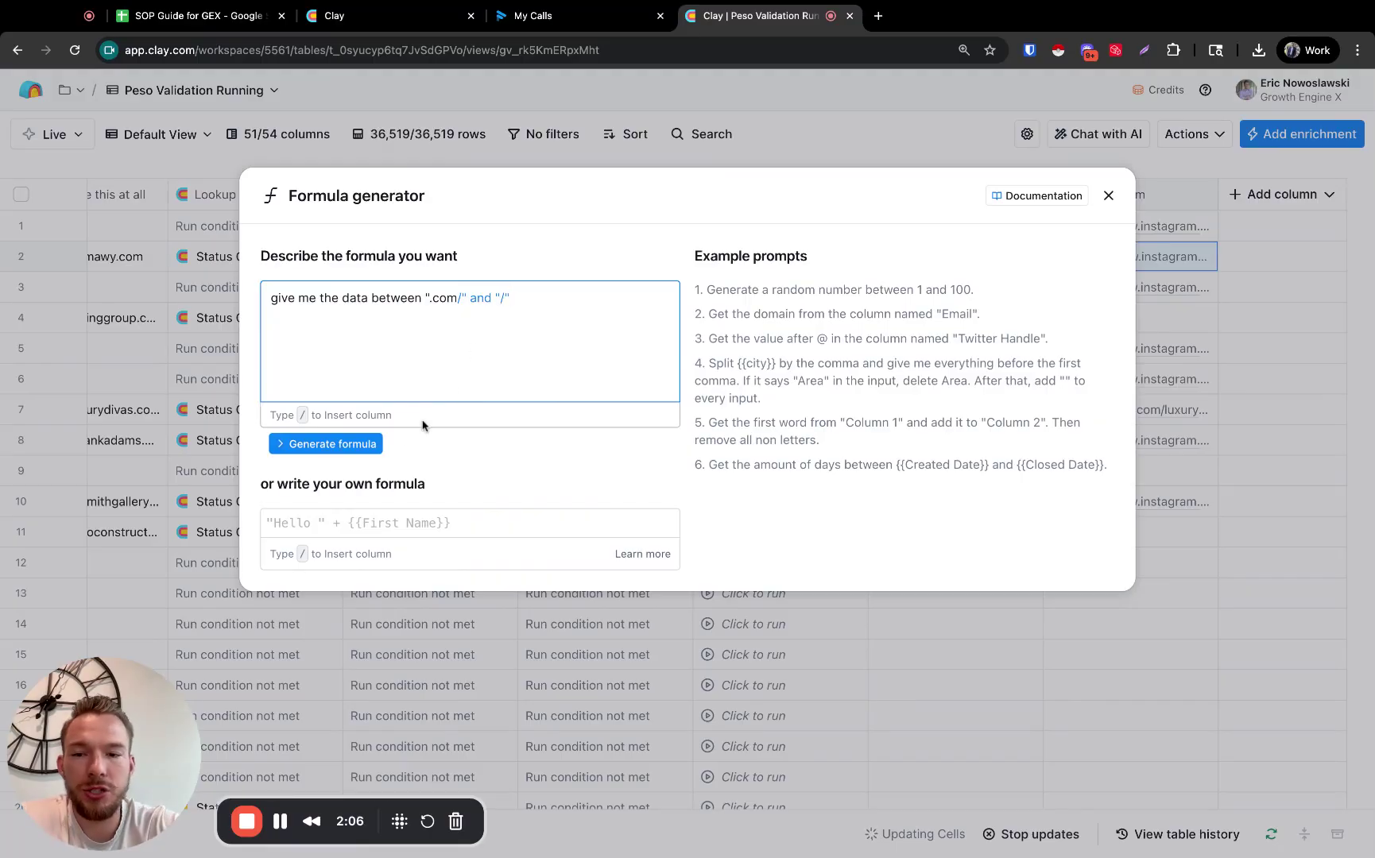
click(356, 445)
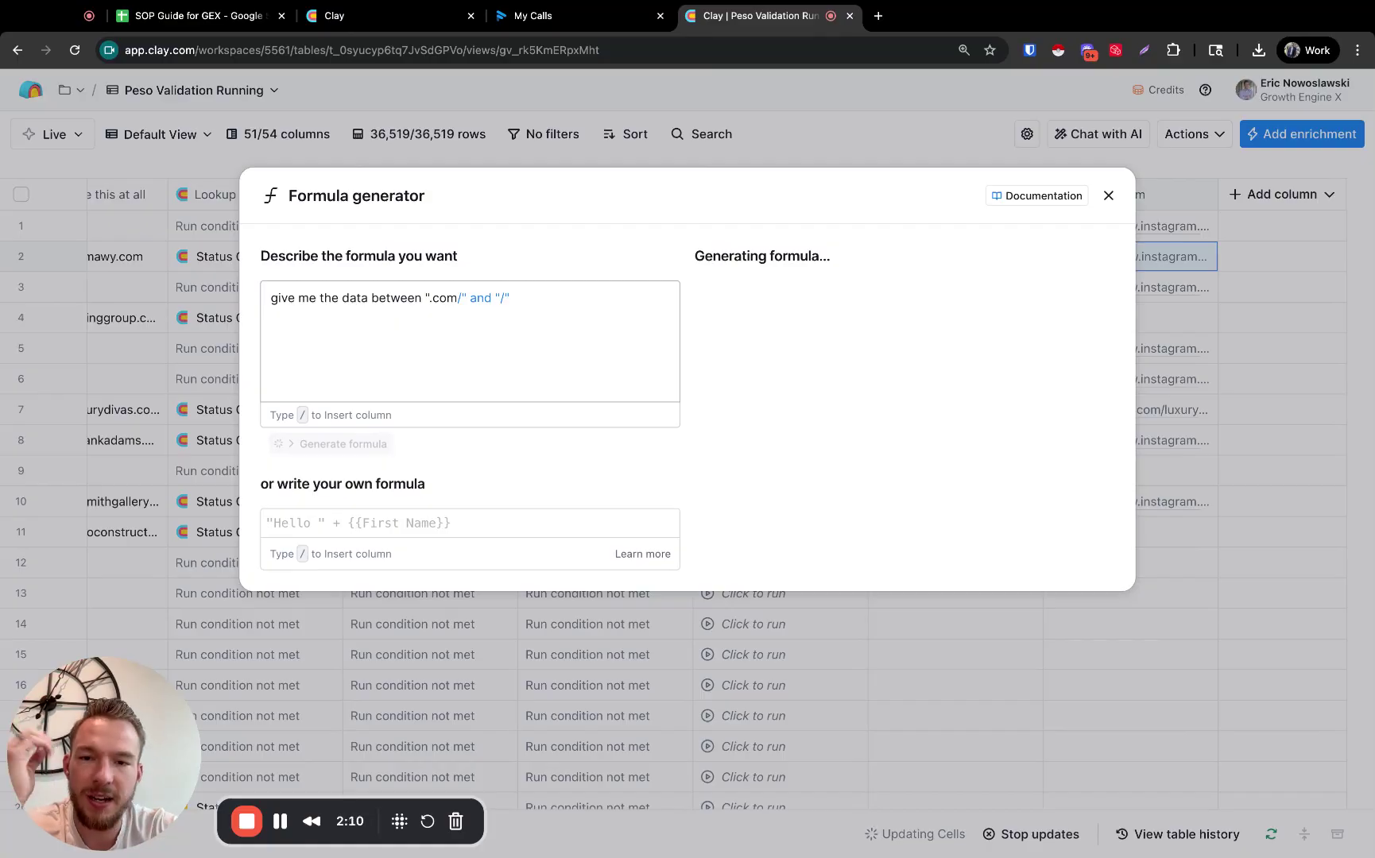
Step: Reference the Instagram column in the description, regenerate the formula, and save it
click(517, 304)
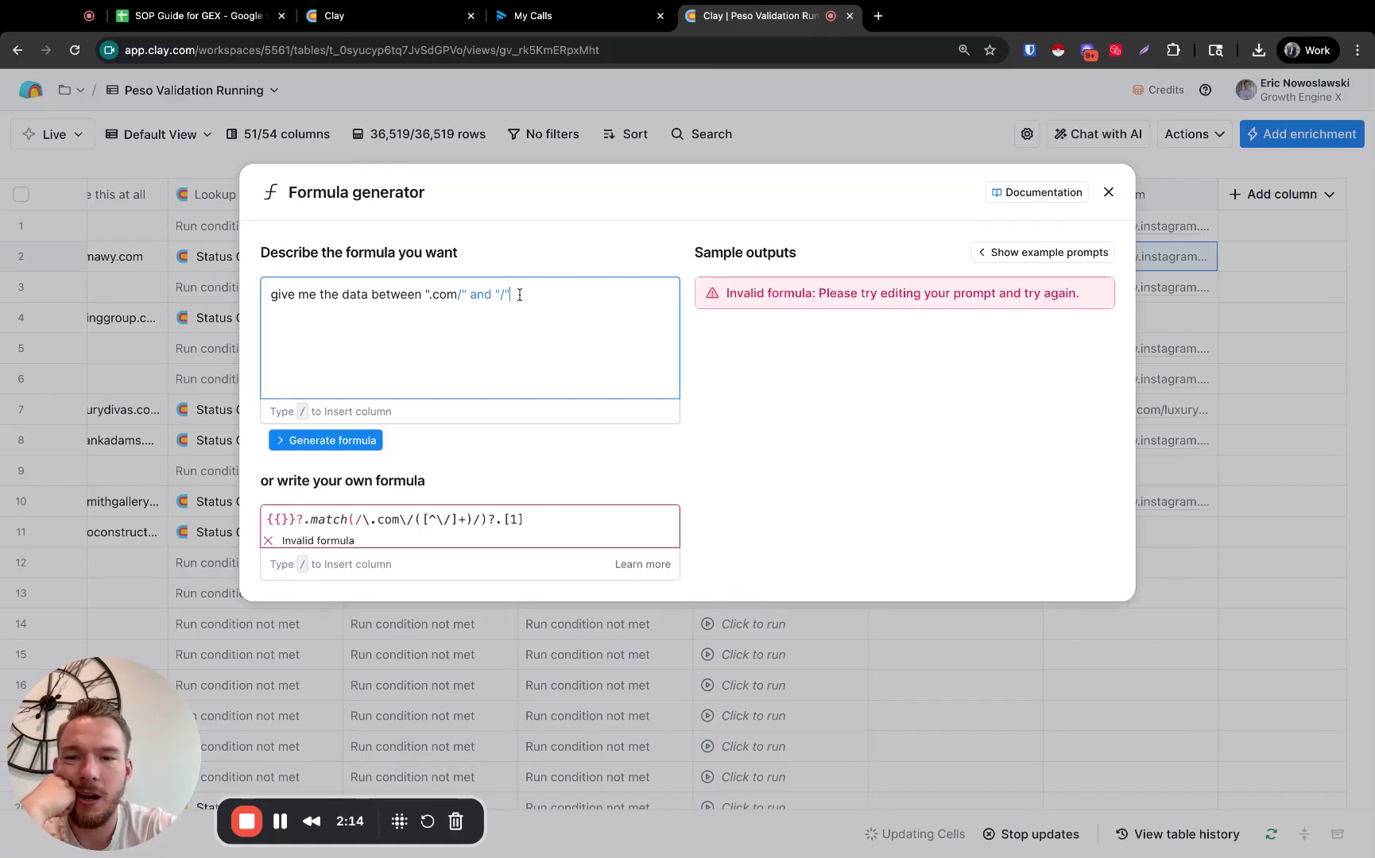
text(om /)
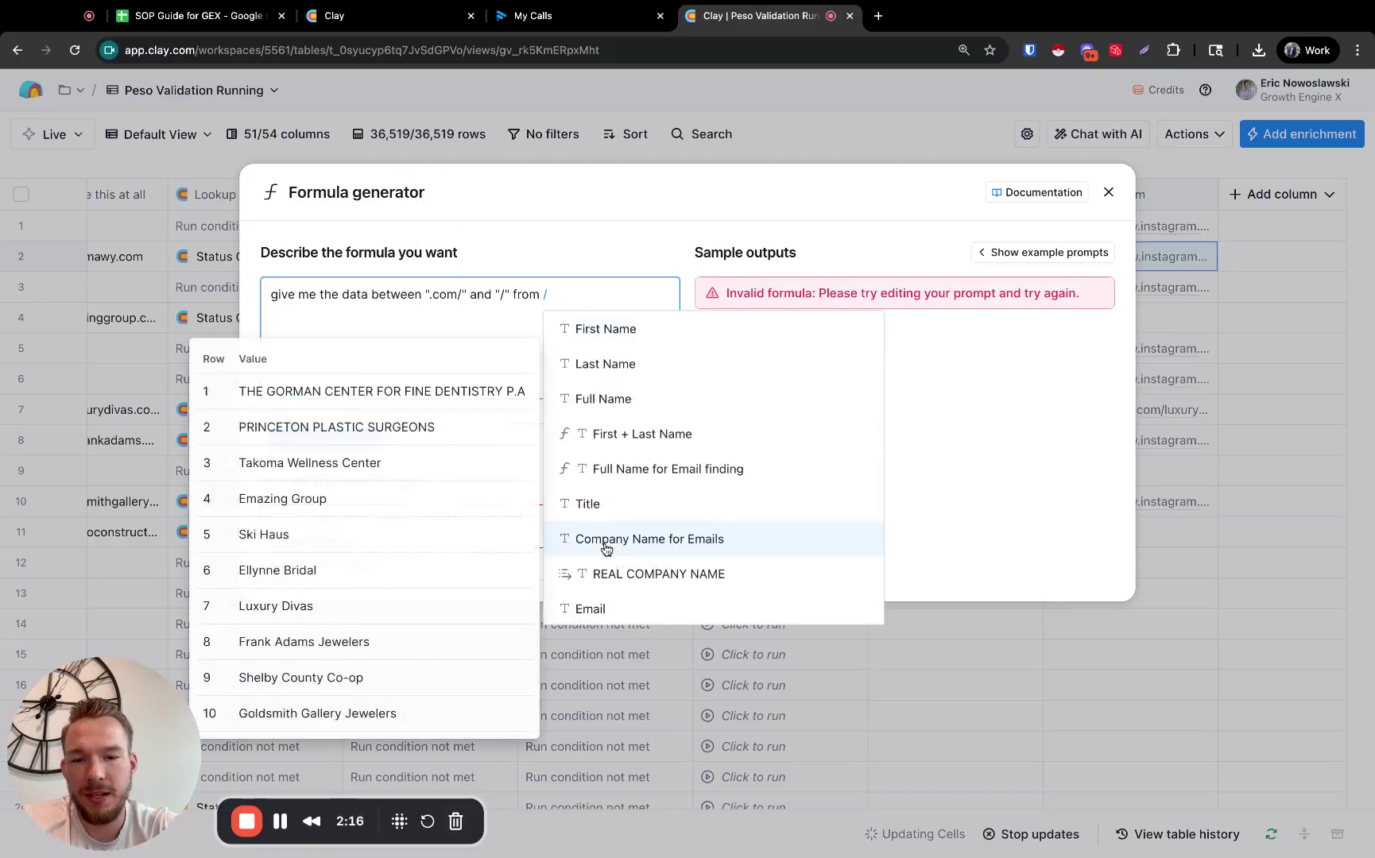
scroll(601, 546, down, 10)
click(611, 587)
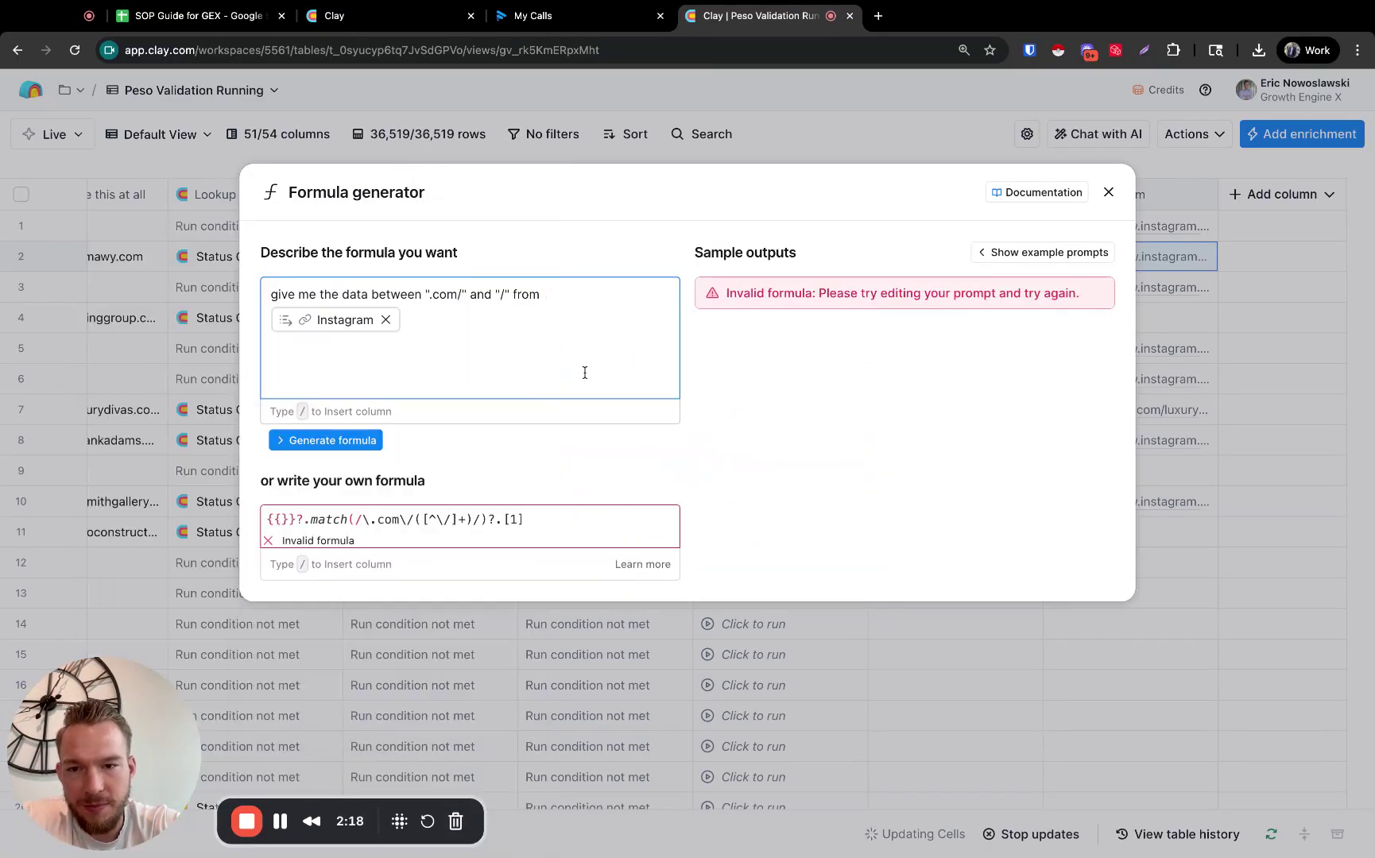
click(303, 442)
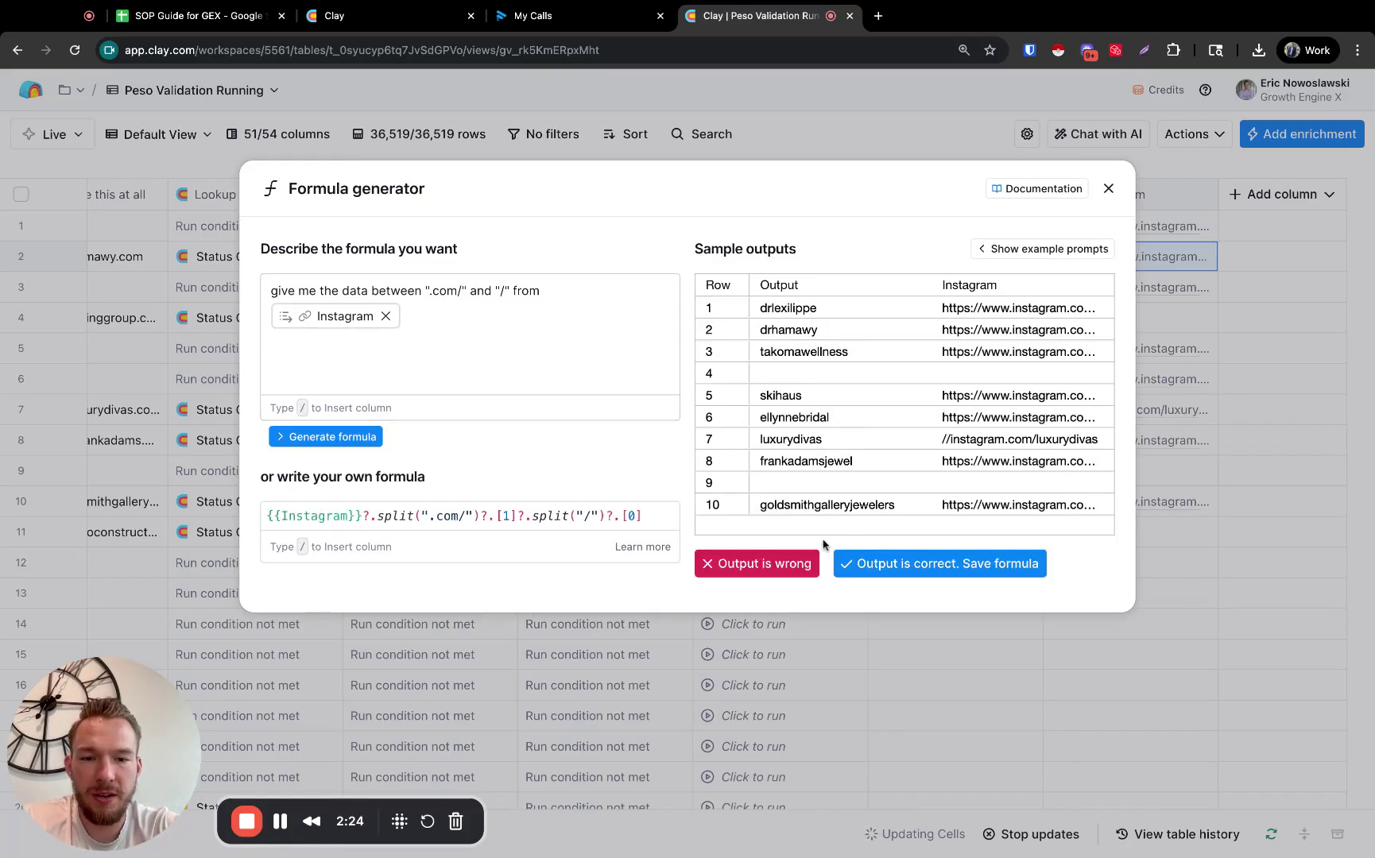
click(882, 570)
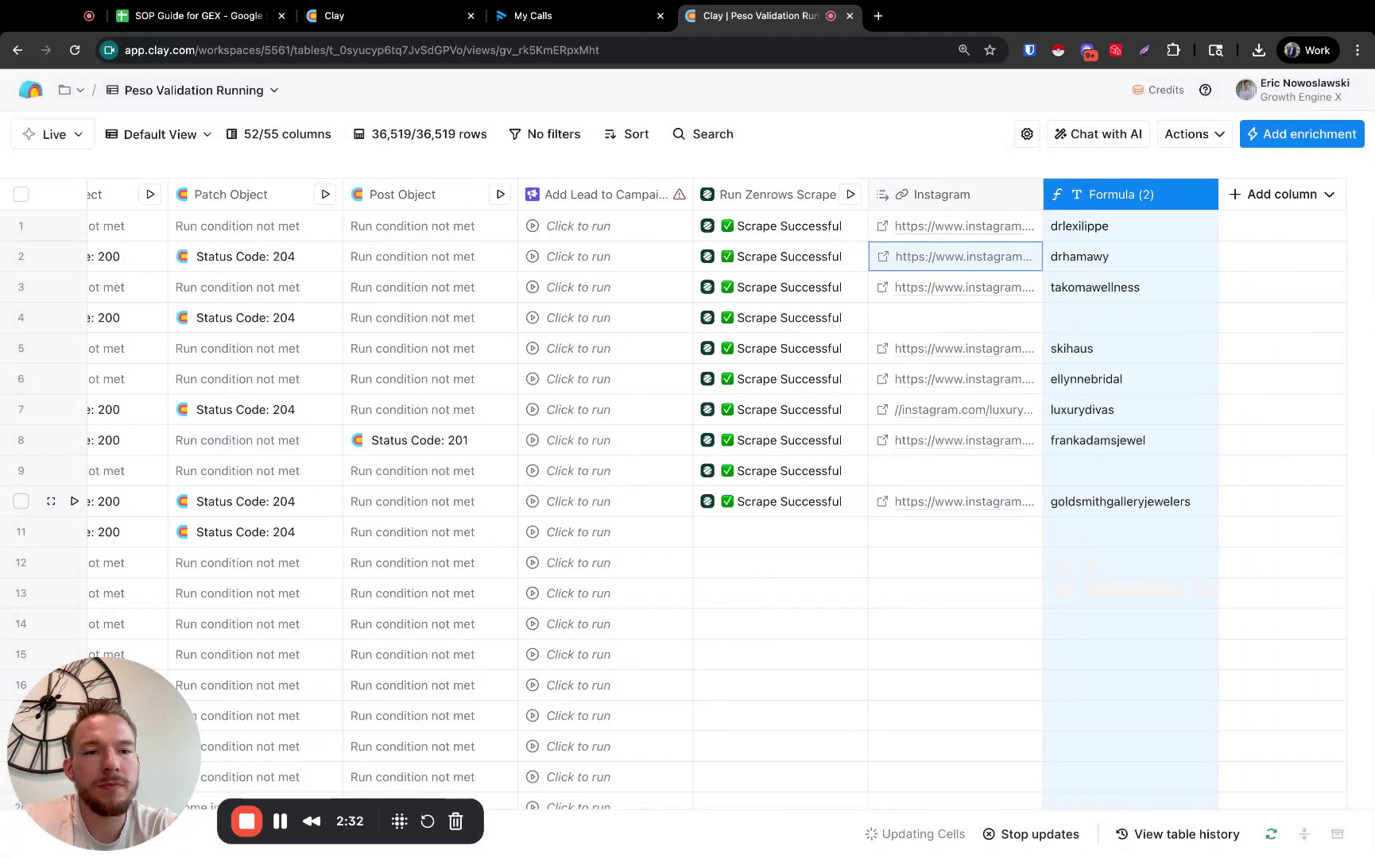
Step: Go to the Apify website in a new tab and open the Console
click(878, 17)
text(apify)
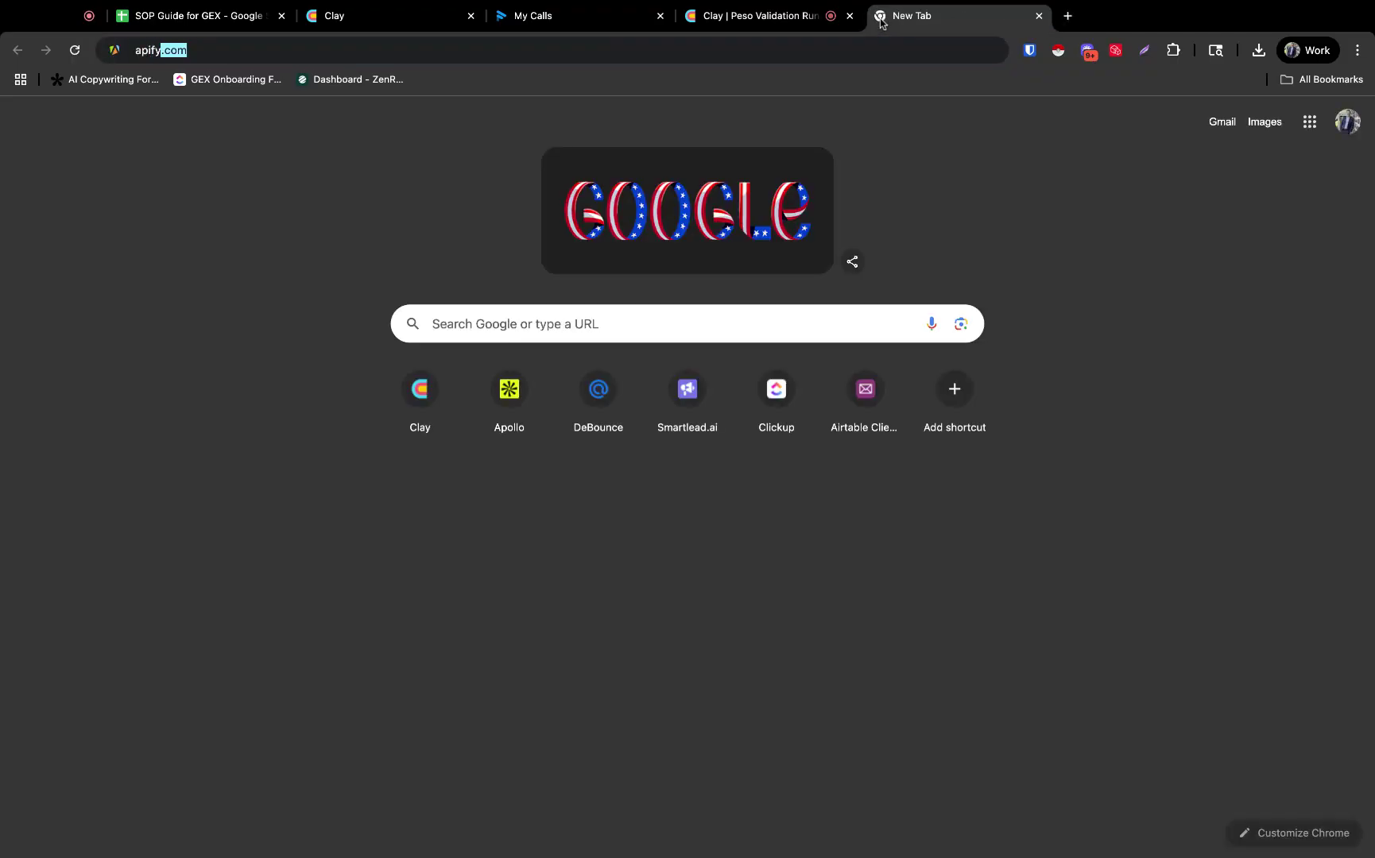
key(Return)
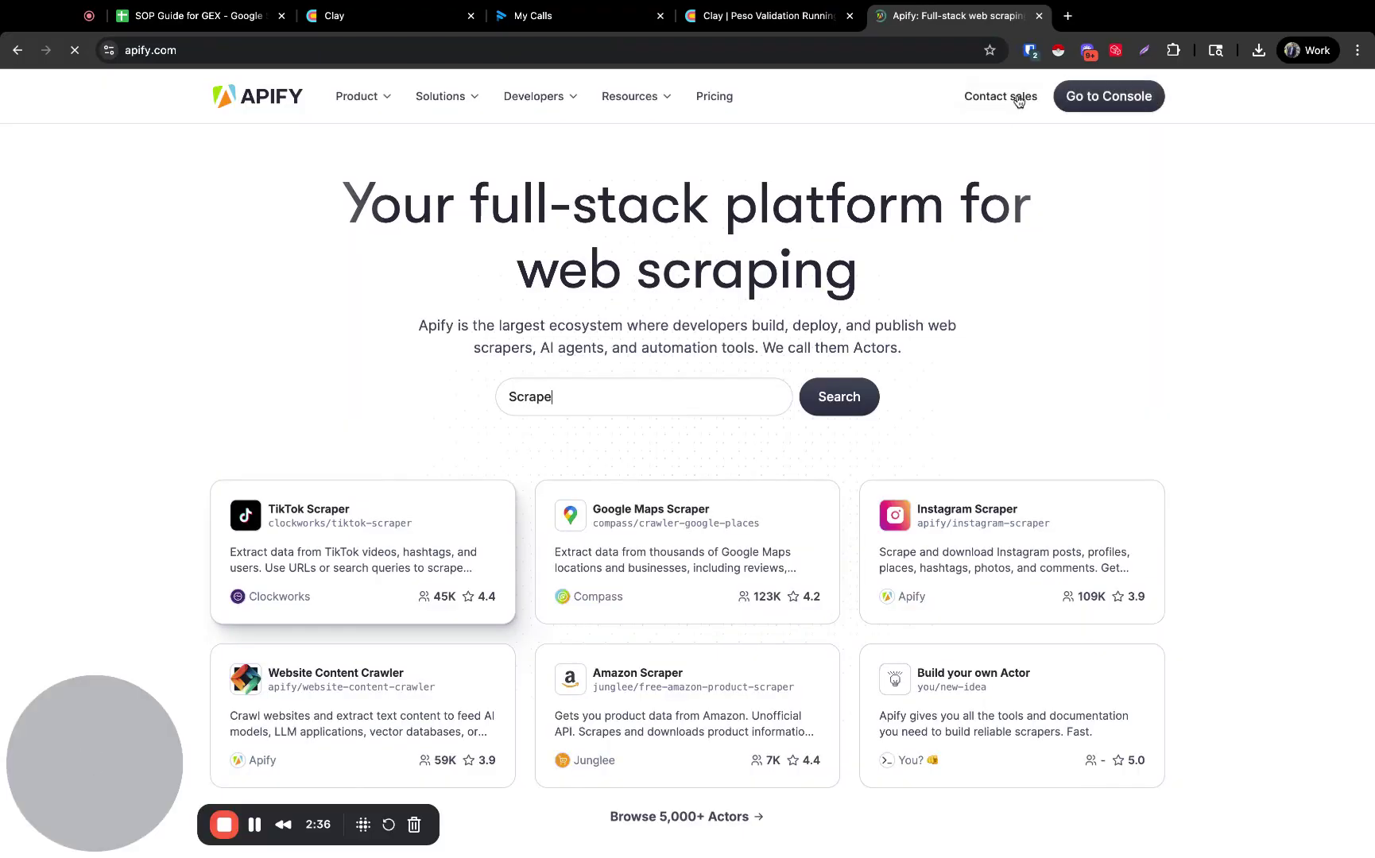
click(1108, 96)
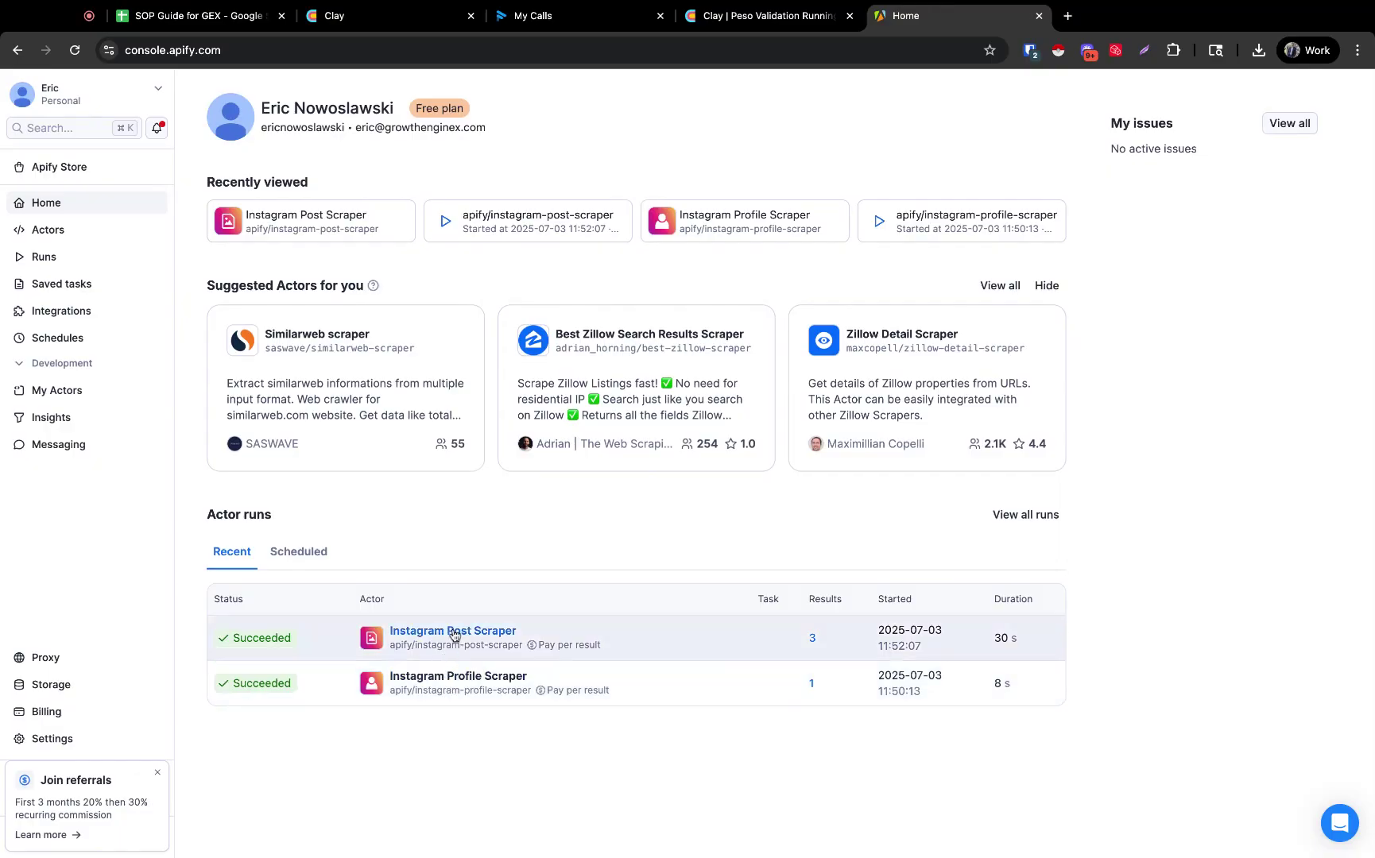
Step: Open the Instagram Profile Scraper's earlier successful run and view its Input
click(463, 683)
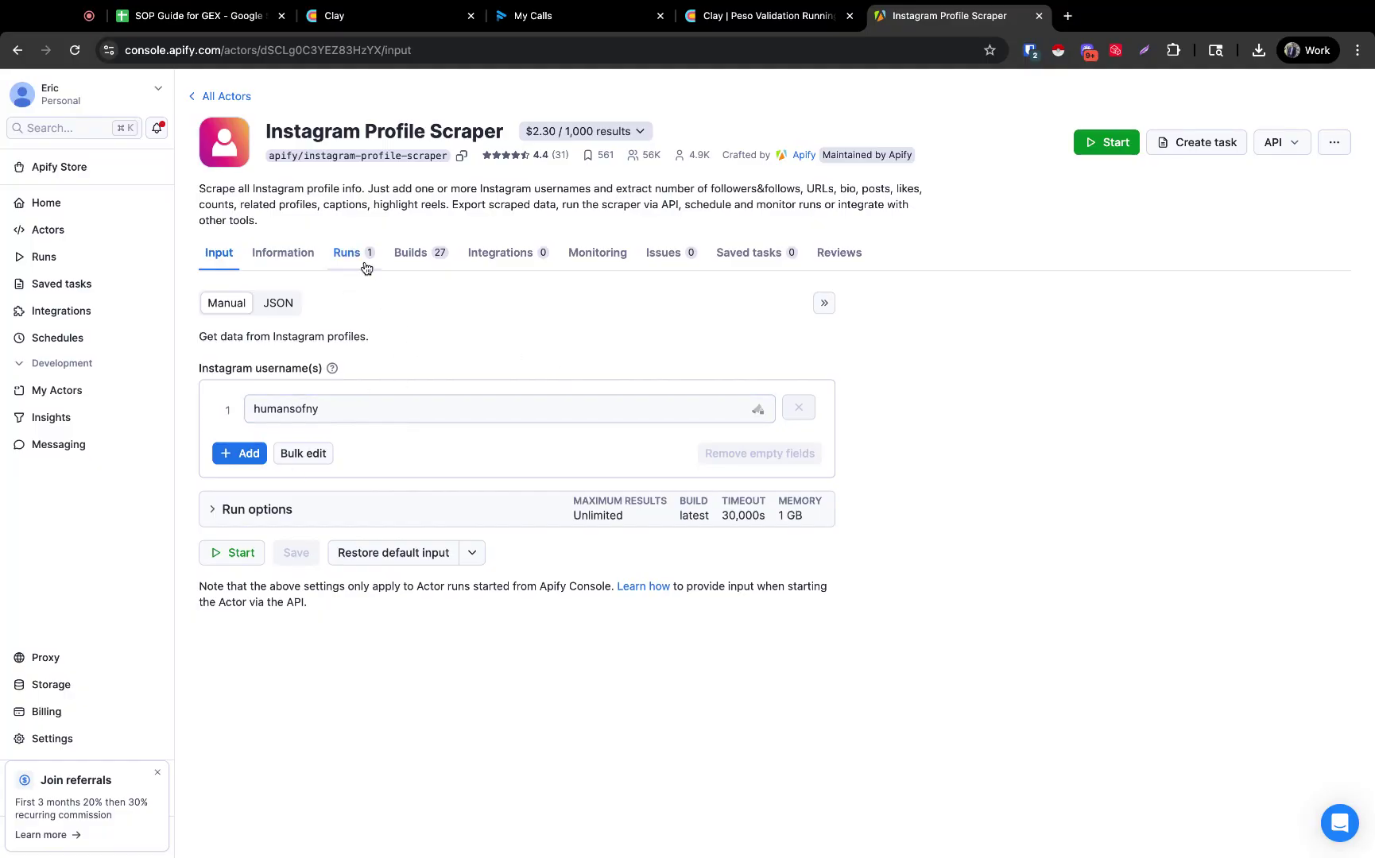
click(495, 266)
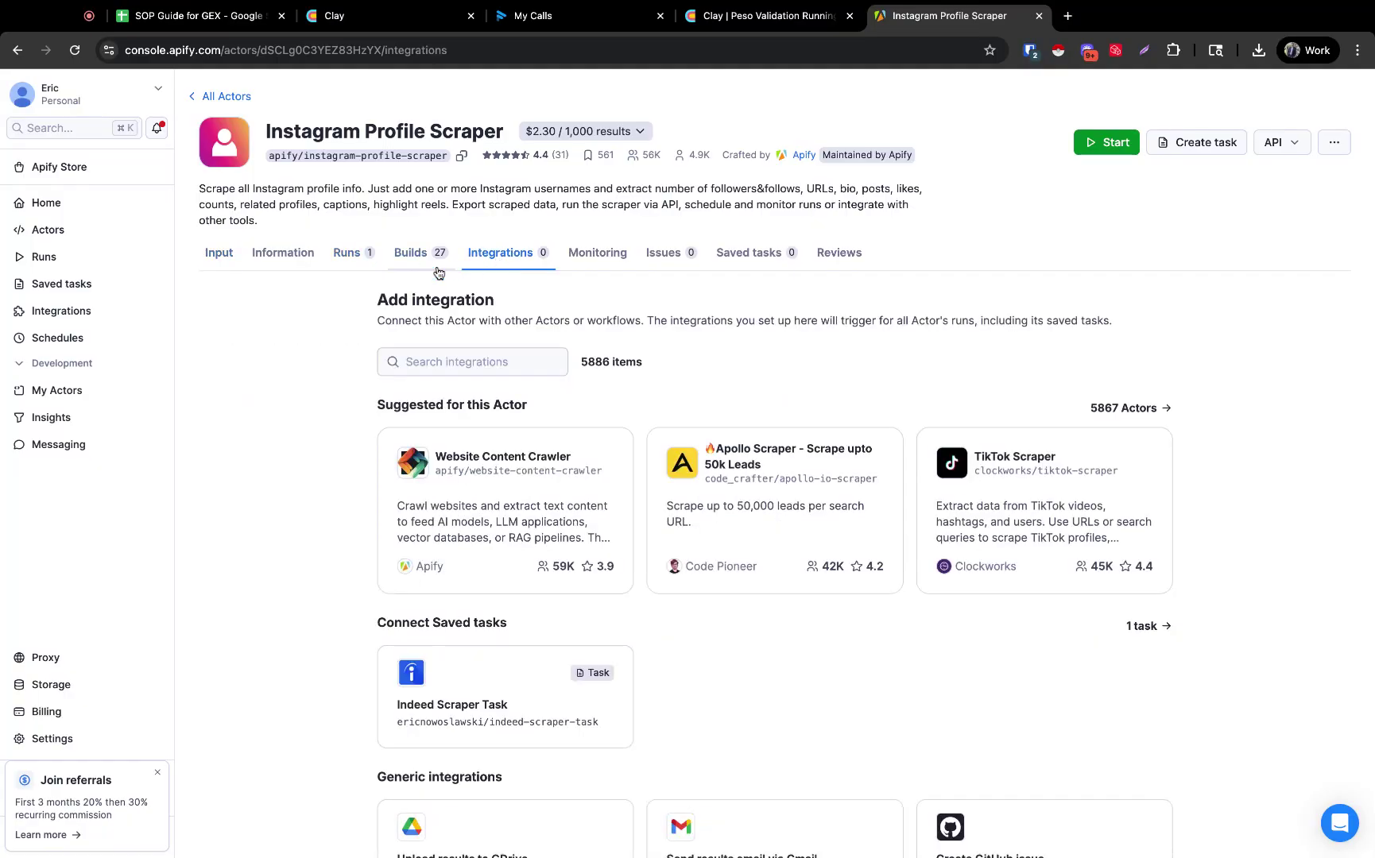
click(404, 269)
click(354, 268)
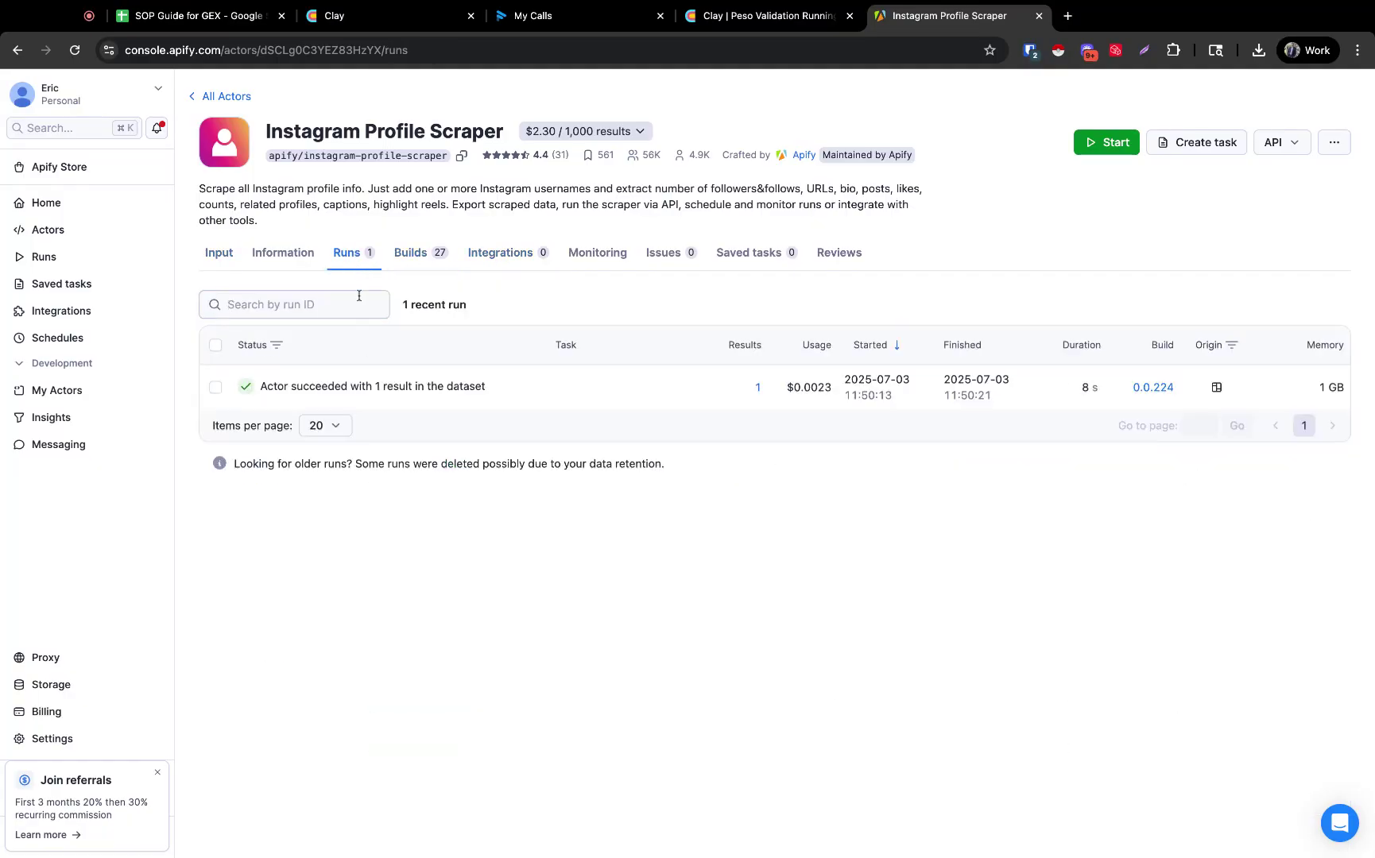
click(299, 259)
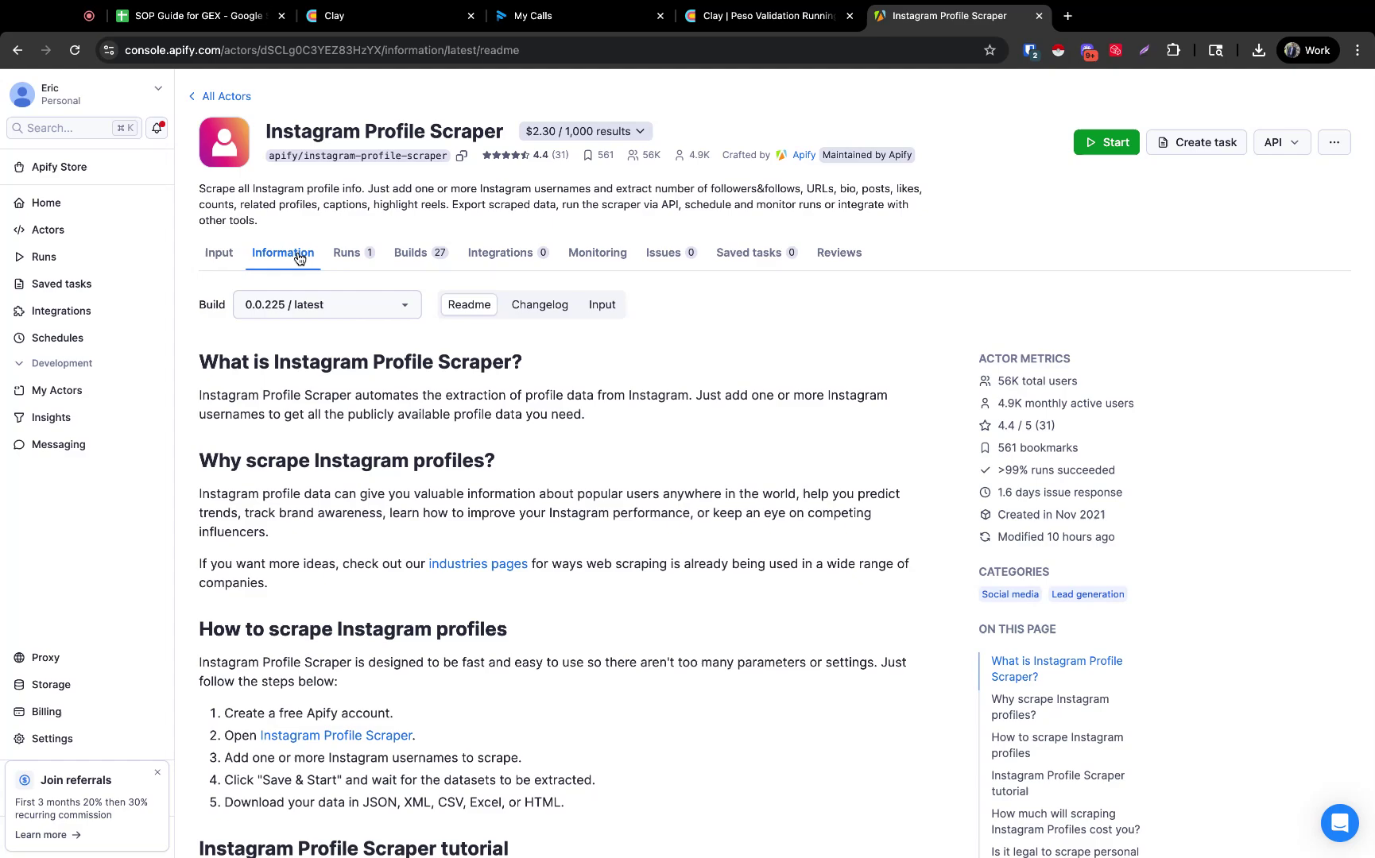
click(344, 263)
click(363, 397)
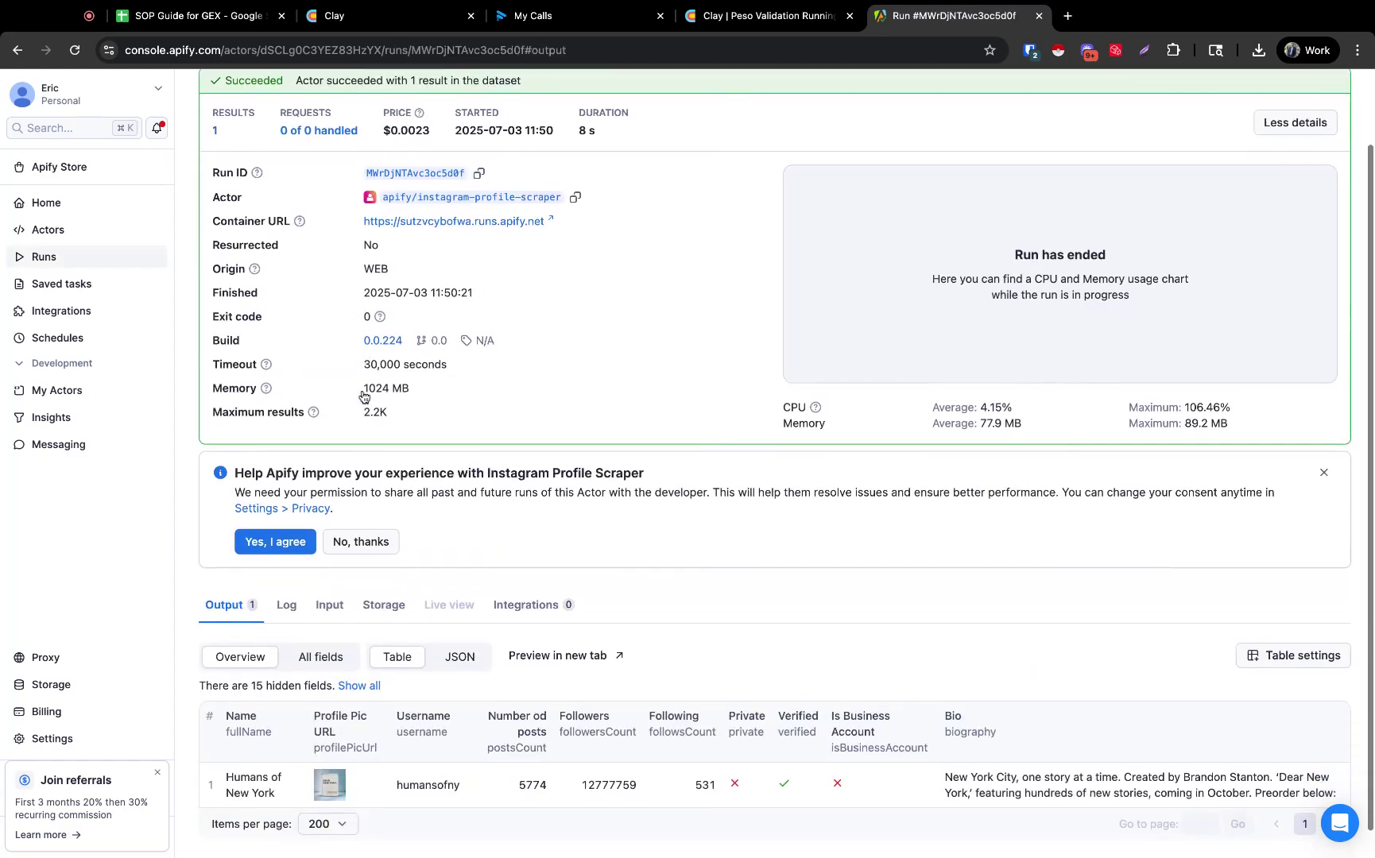
scroll(359, 393, down, 3)
click(327, 574)
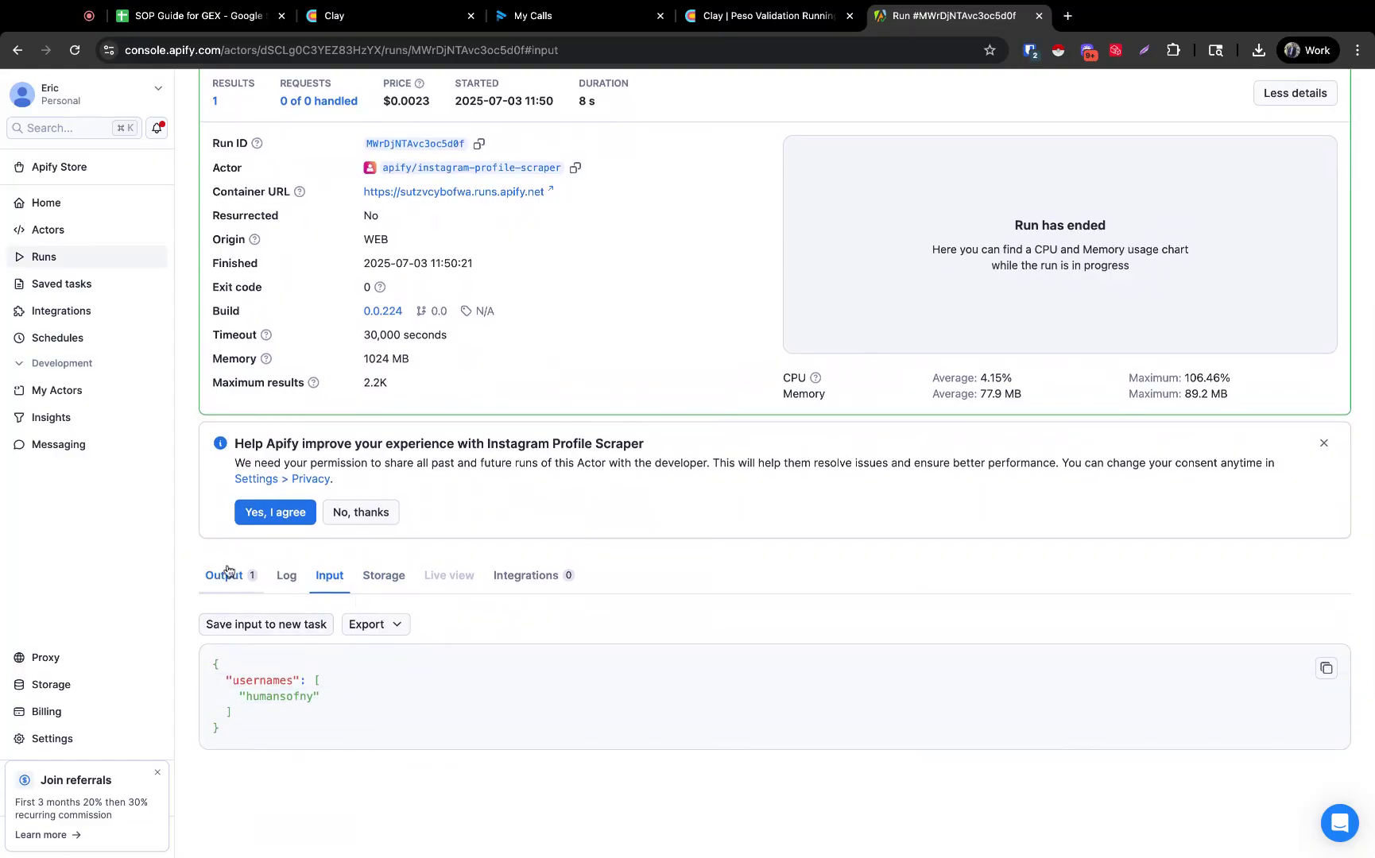
Step: Back in Clay, add a Run Apify Actor enrichment column
click(746, 12)
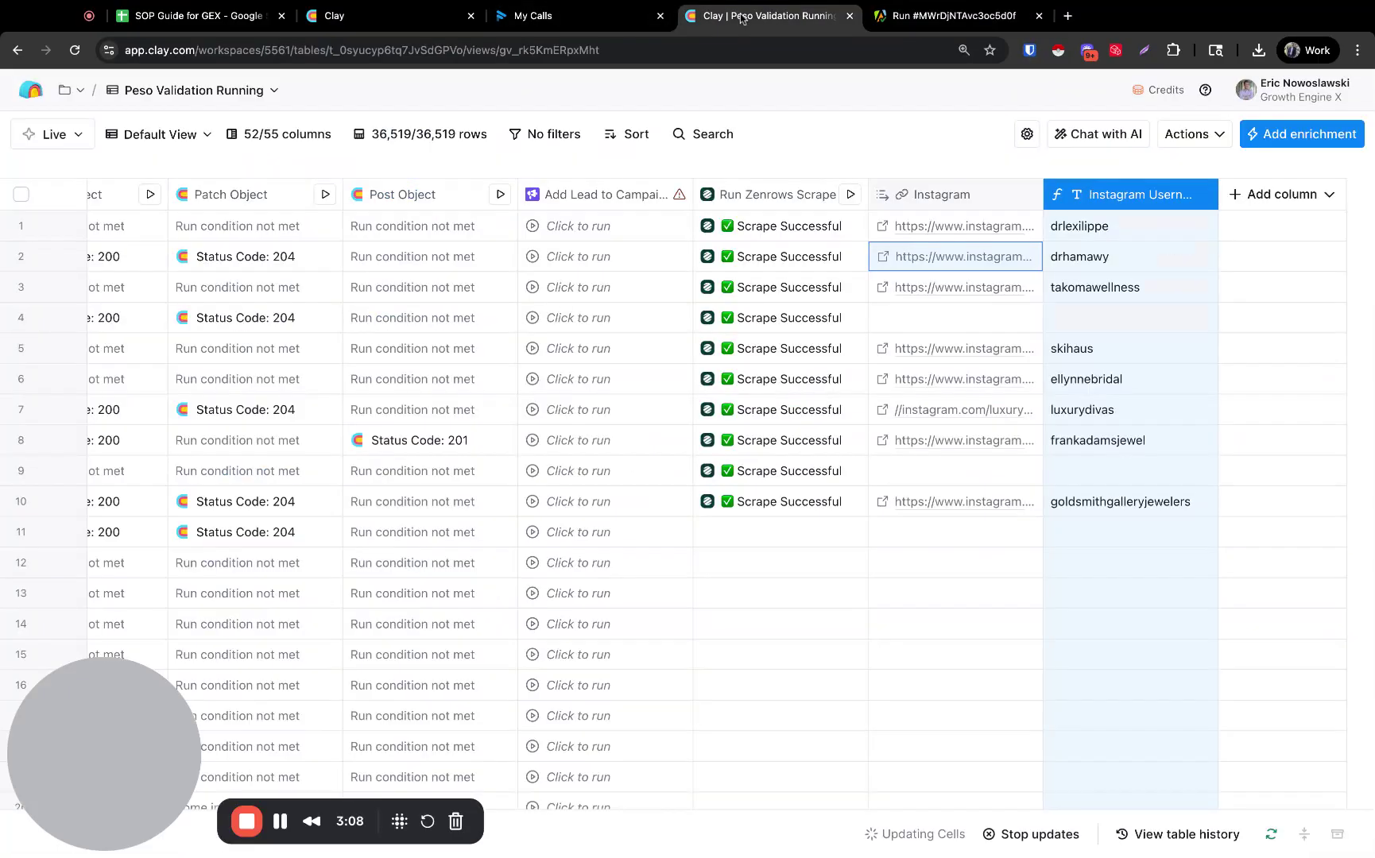
click(1275, 195)
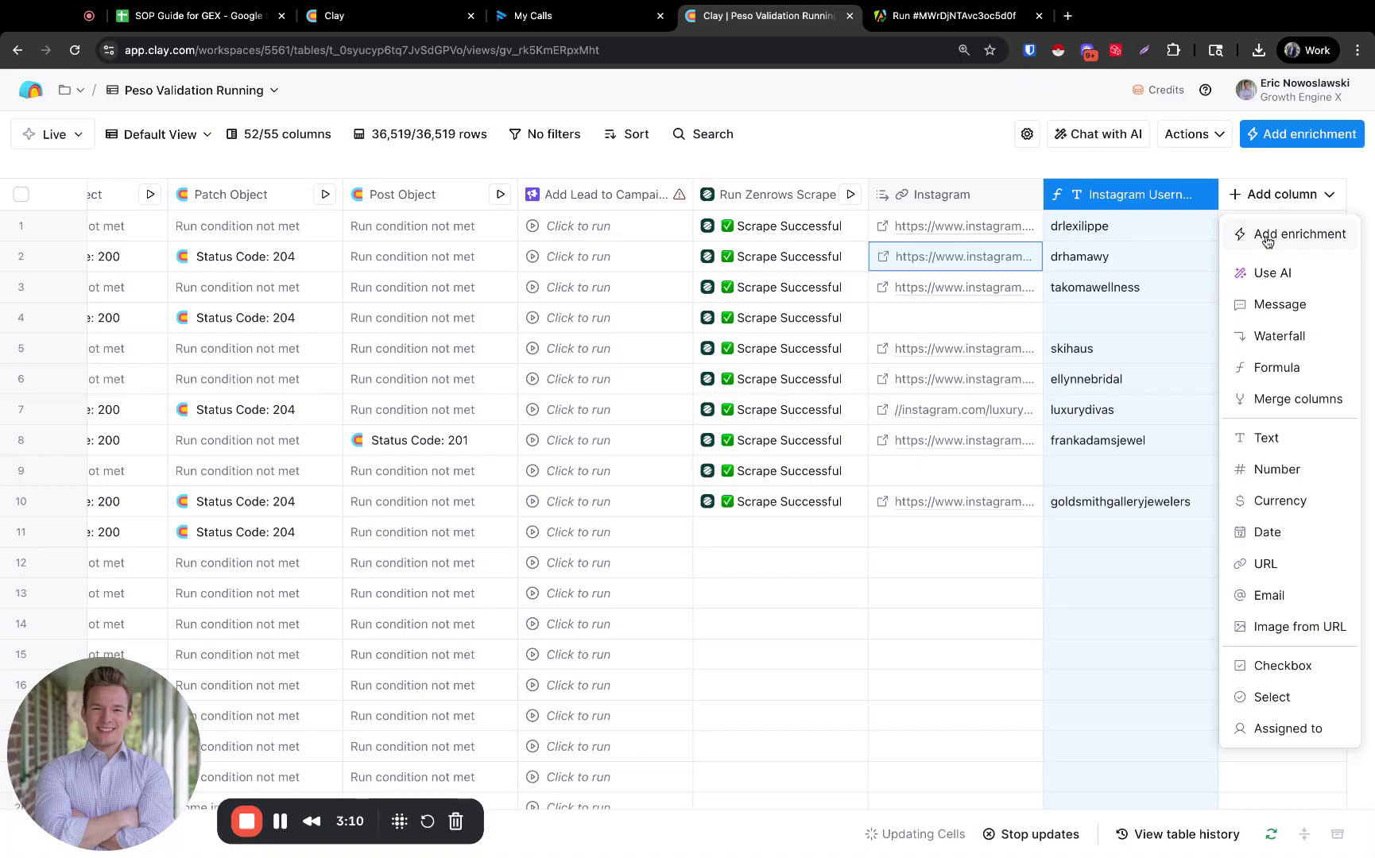
click(1267, 239)
text(apify)
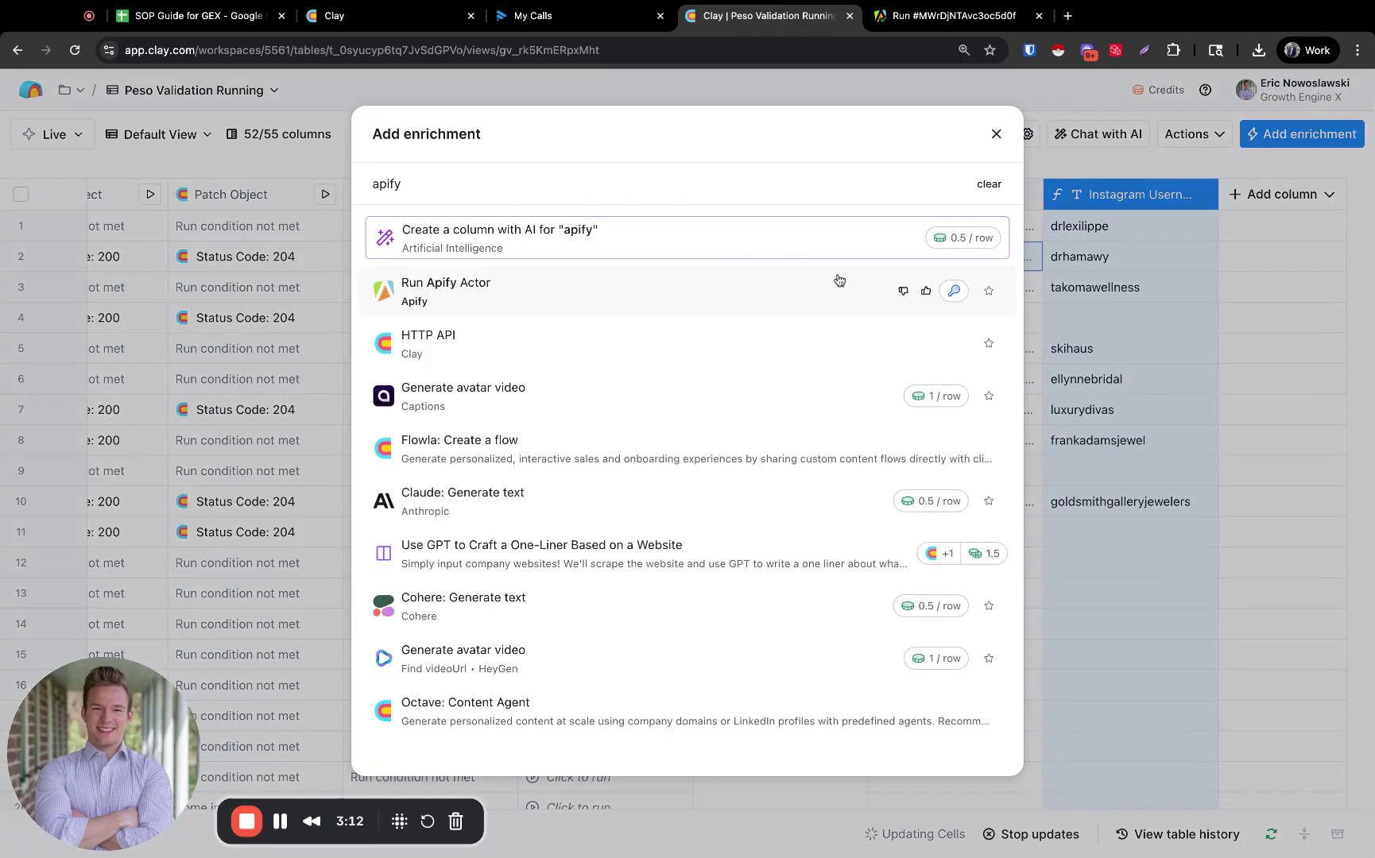
mouse_move(648, 280)
click(453, 299)
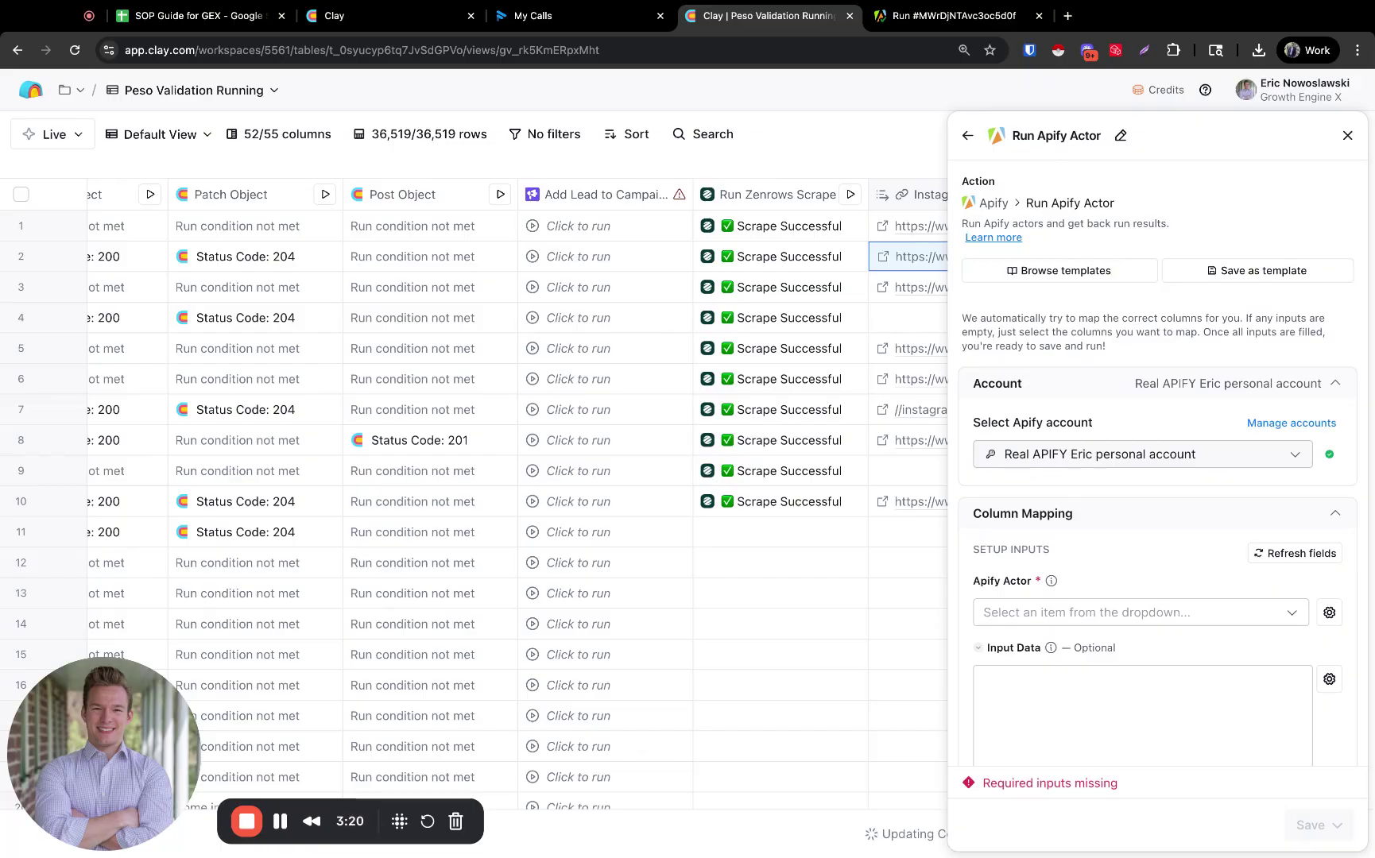
scroll(1049, 363, down, 3)
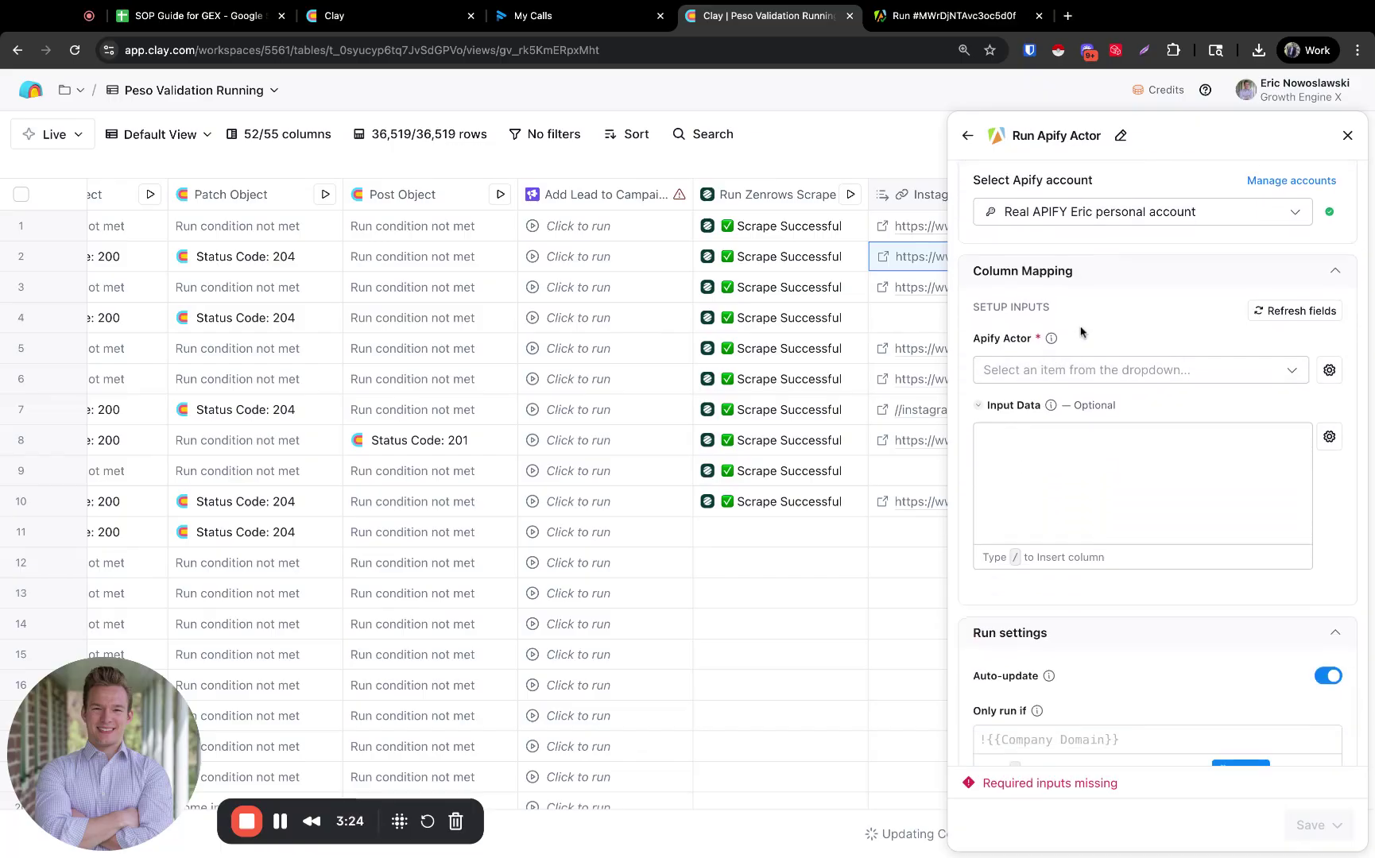
Step: Search 'inst' and select instagram-profile-scraper as the Apify actor
click(1013, 370)
text(inst)
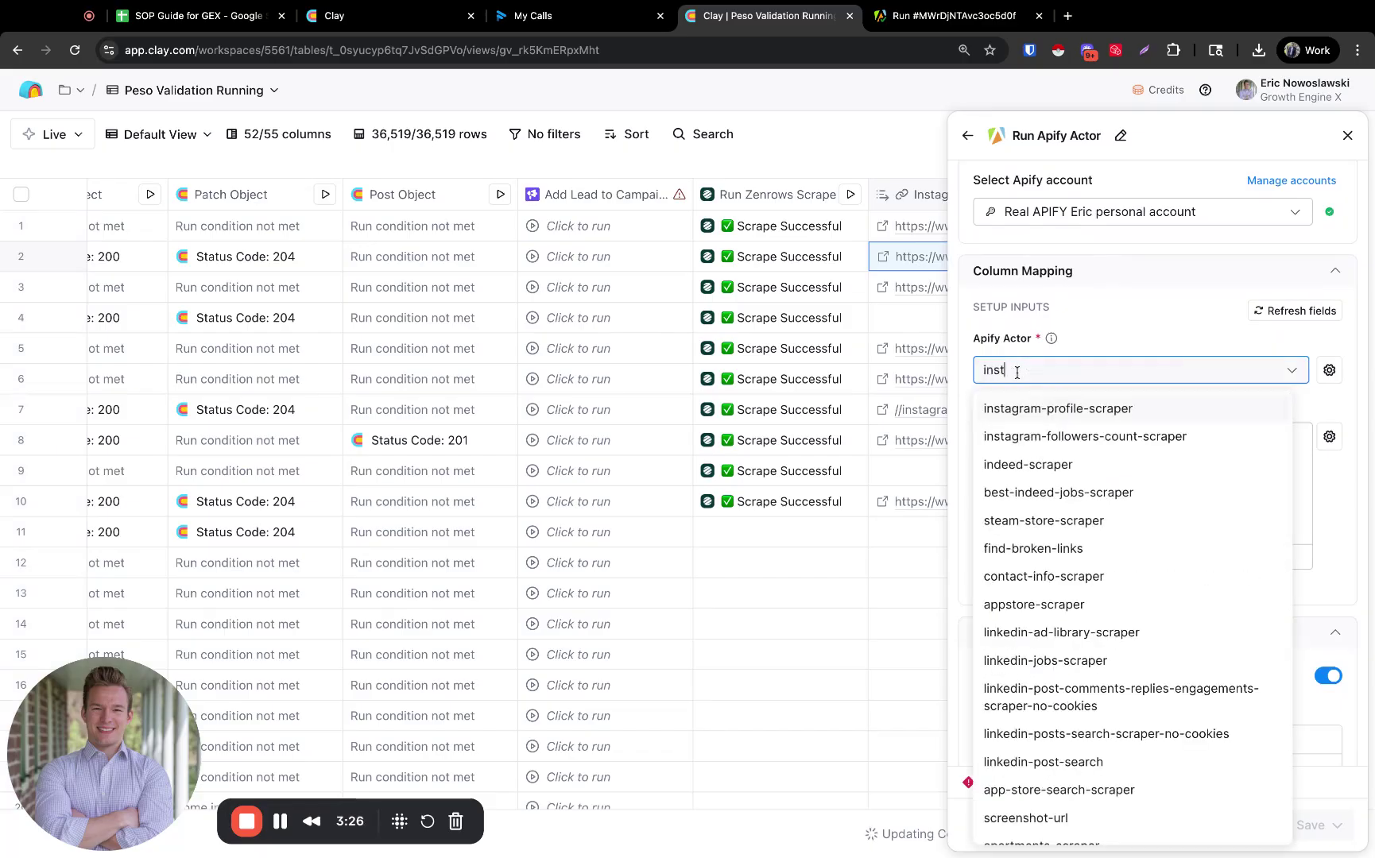
click(970, 23)
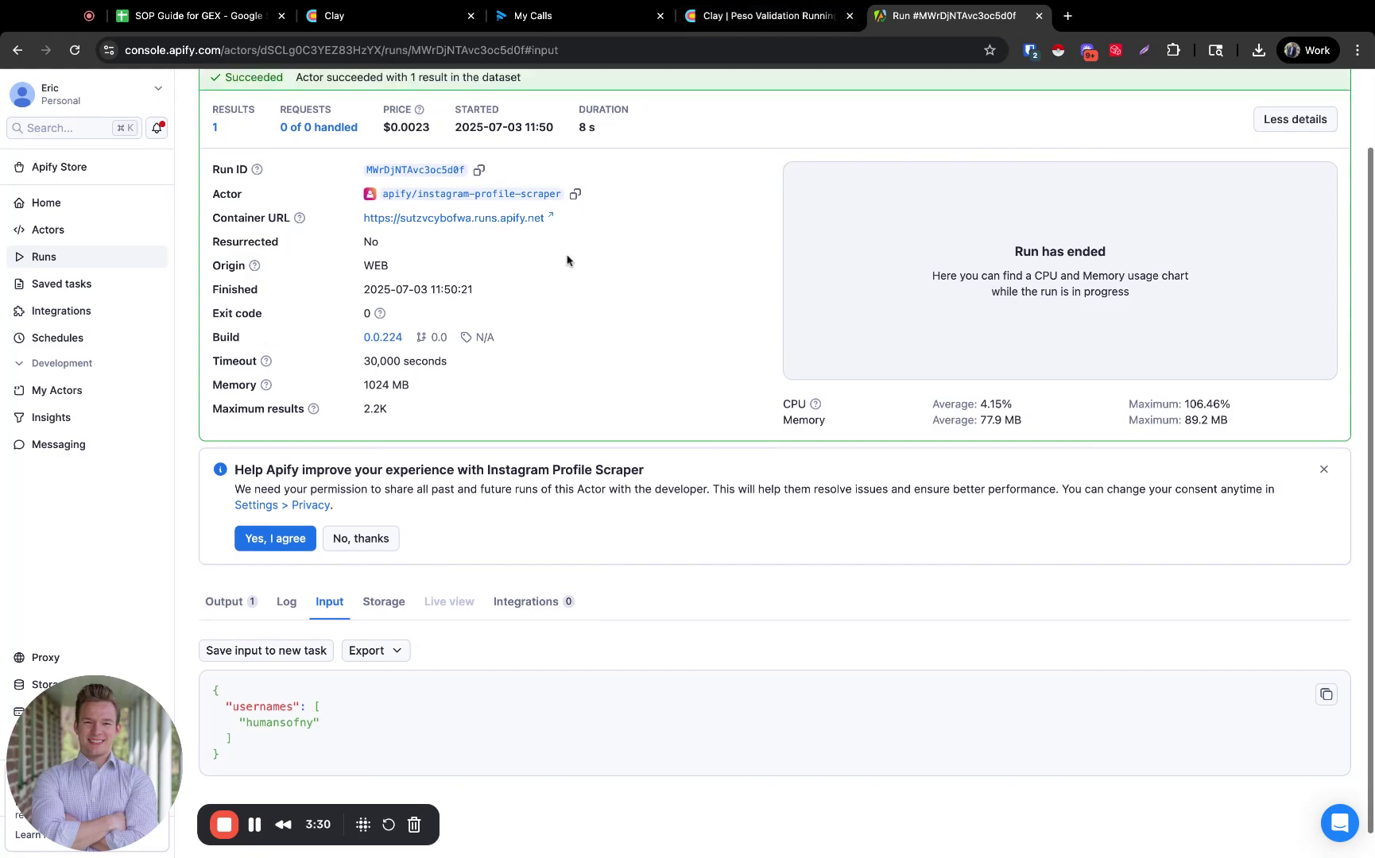
key(ctrl+shift+Tab)
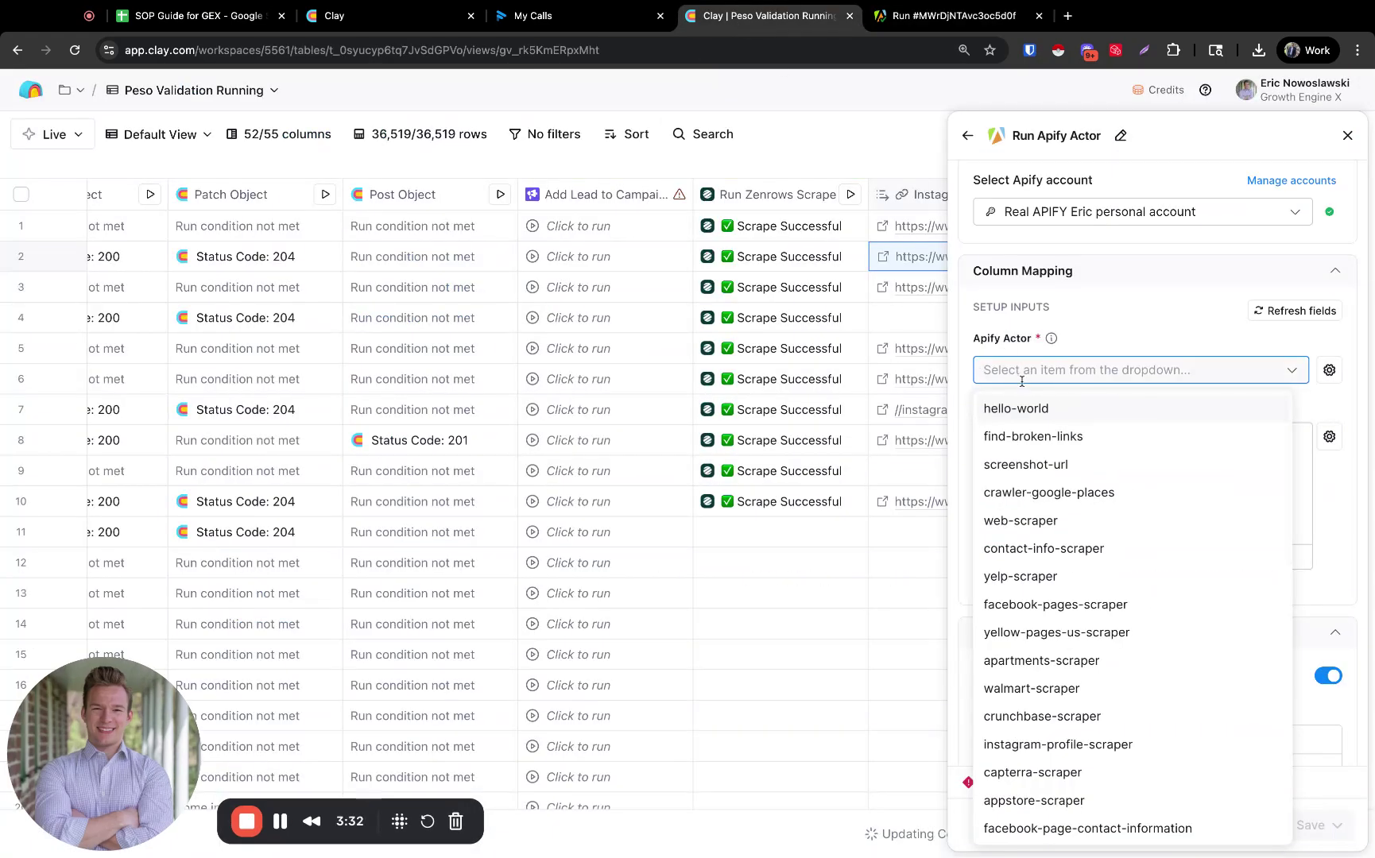
text(instagram-profile-scraper)
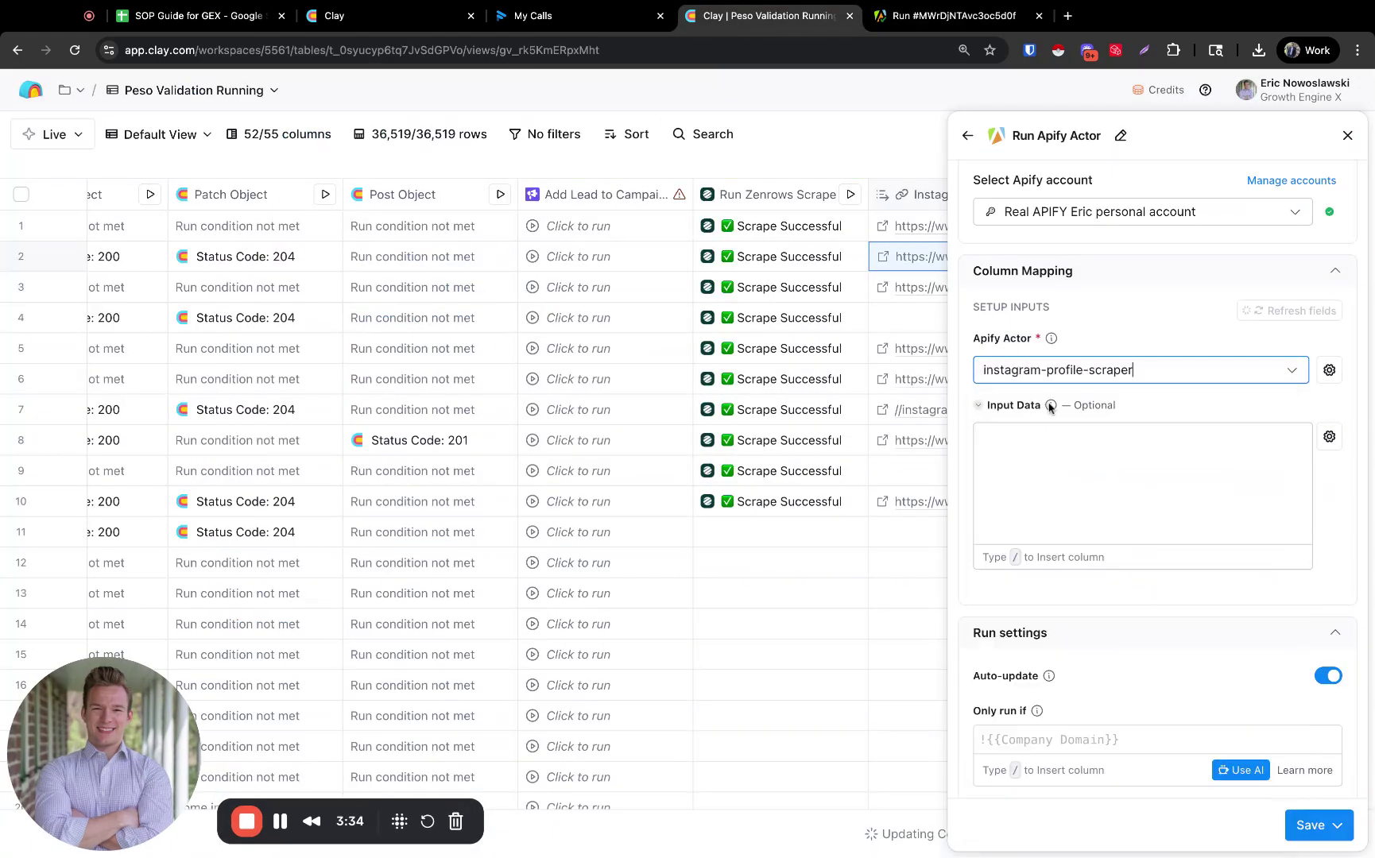
click(1049, 409)
click(1043, 471)
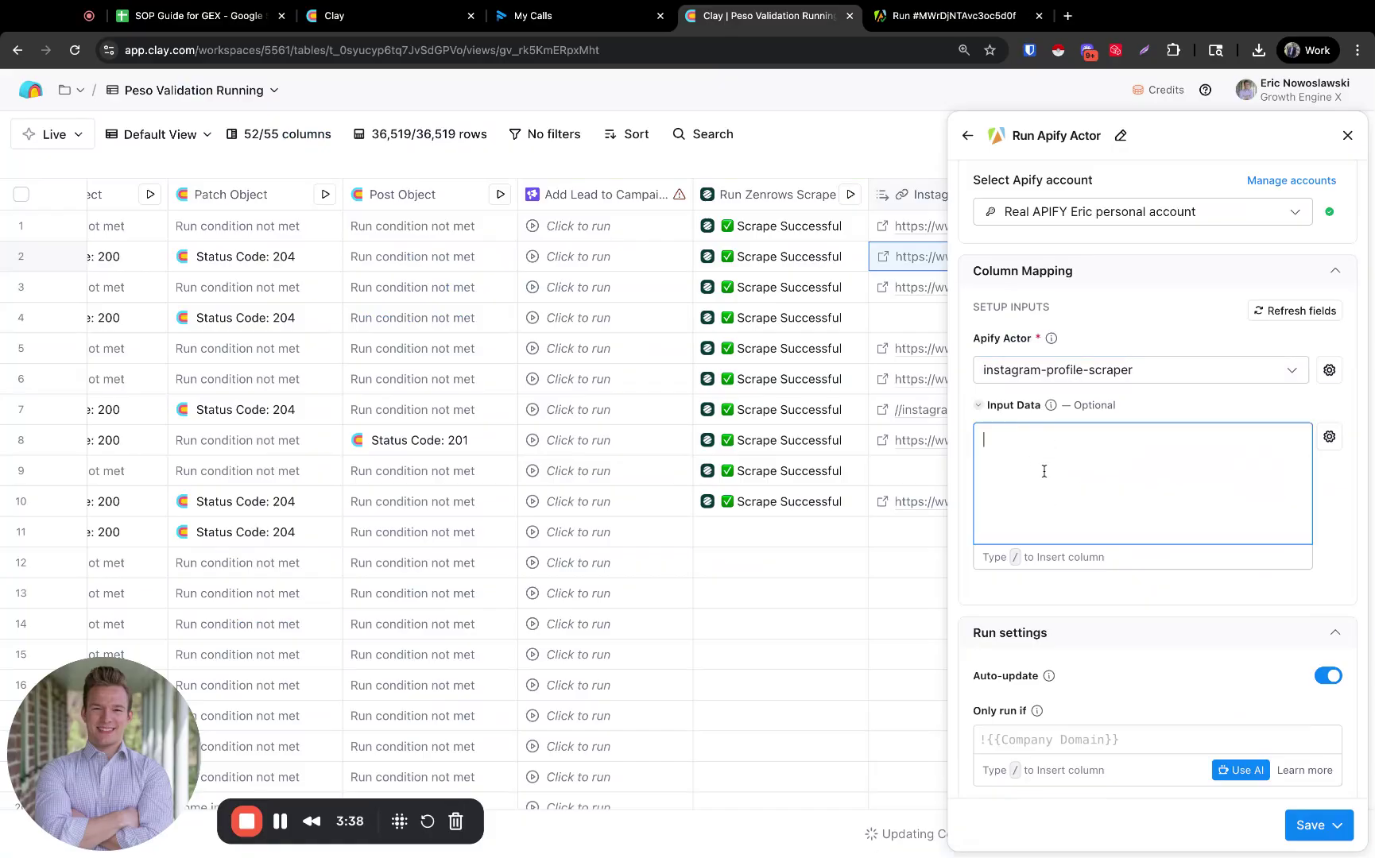
Step: In Apify, go to Actors > Instagram Profile Scraper > Runs and open the successful run
click(923, 26)
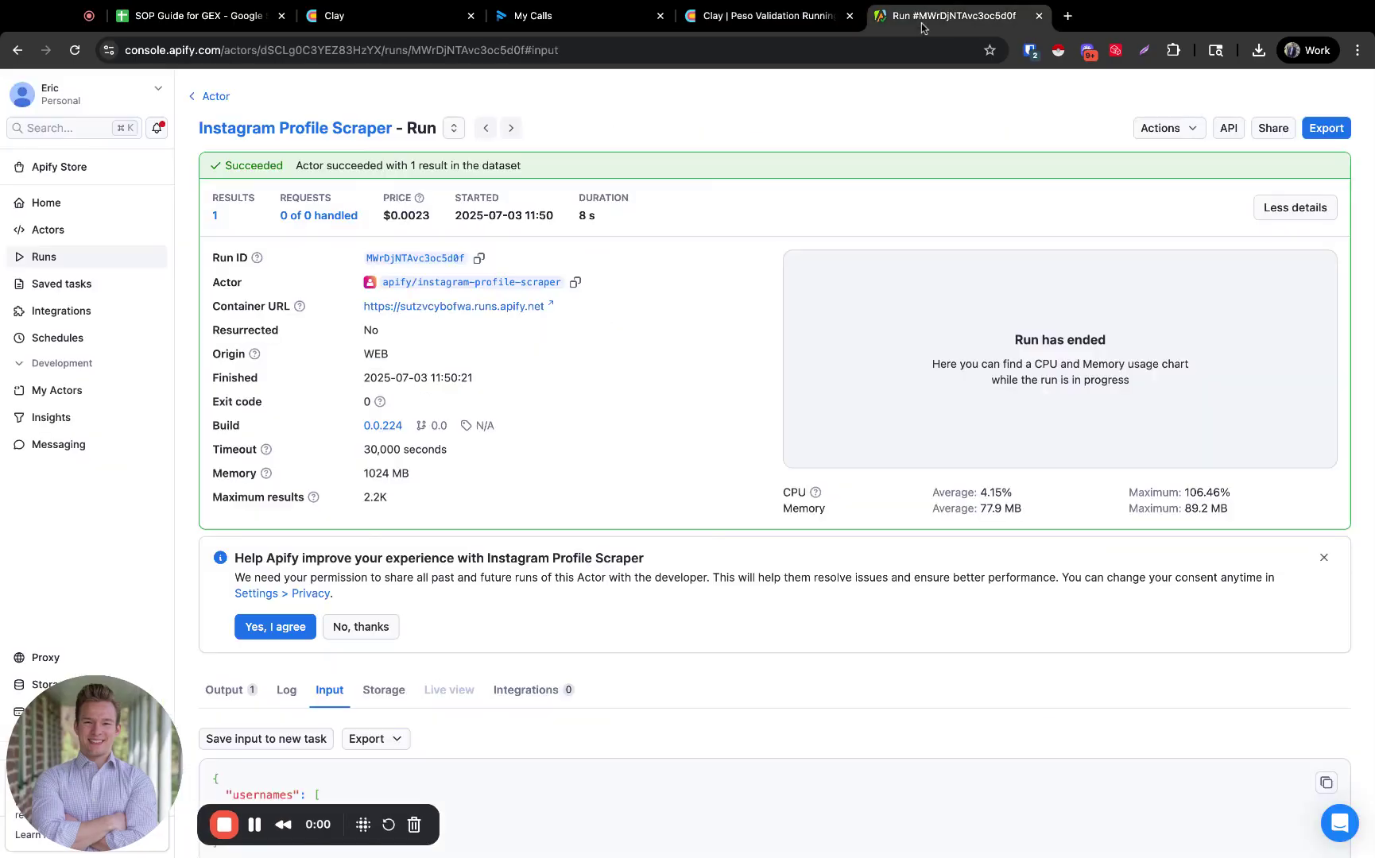
scroll(390, 394, down, 3)
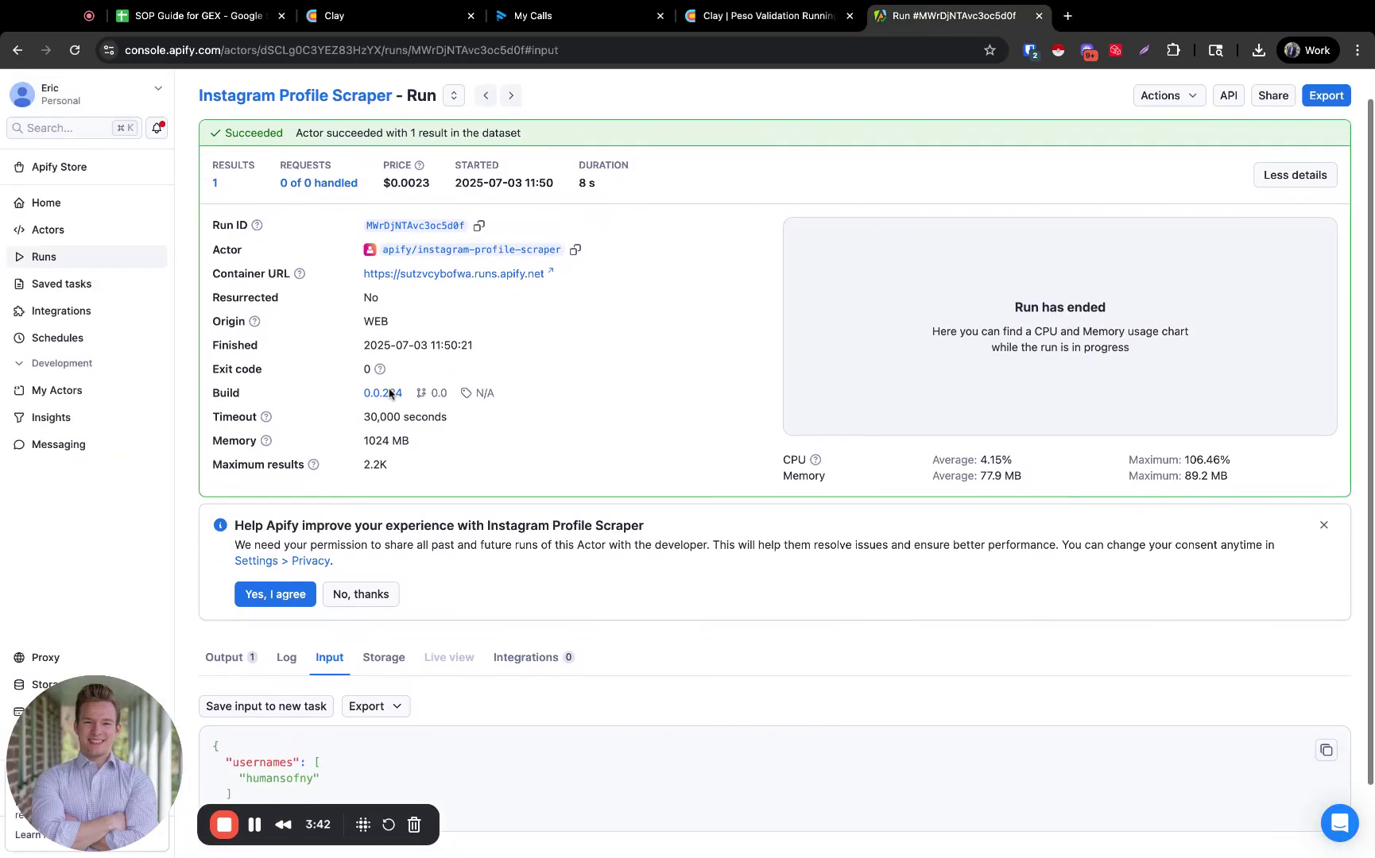
scroll(247, 150, up, 3)
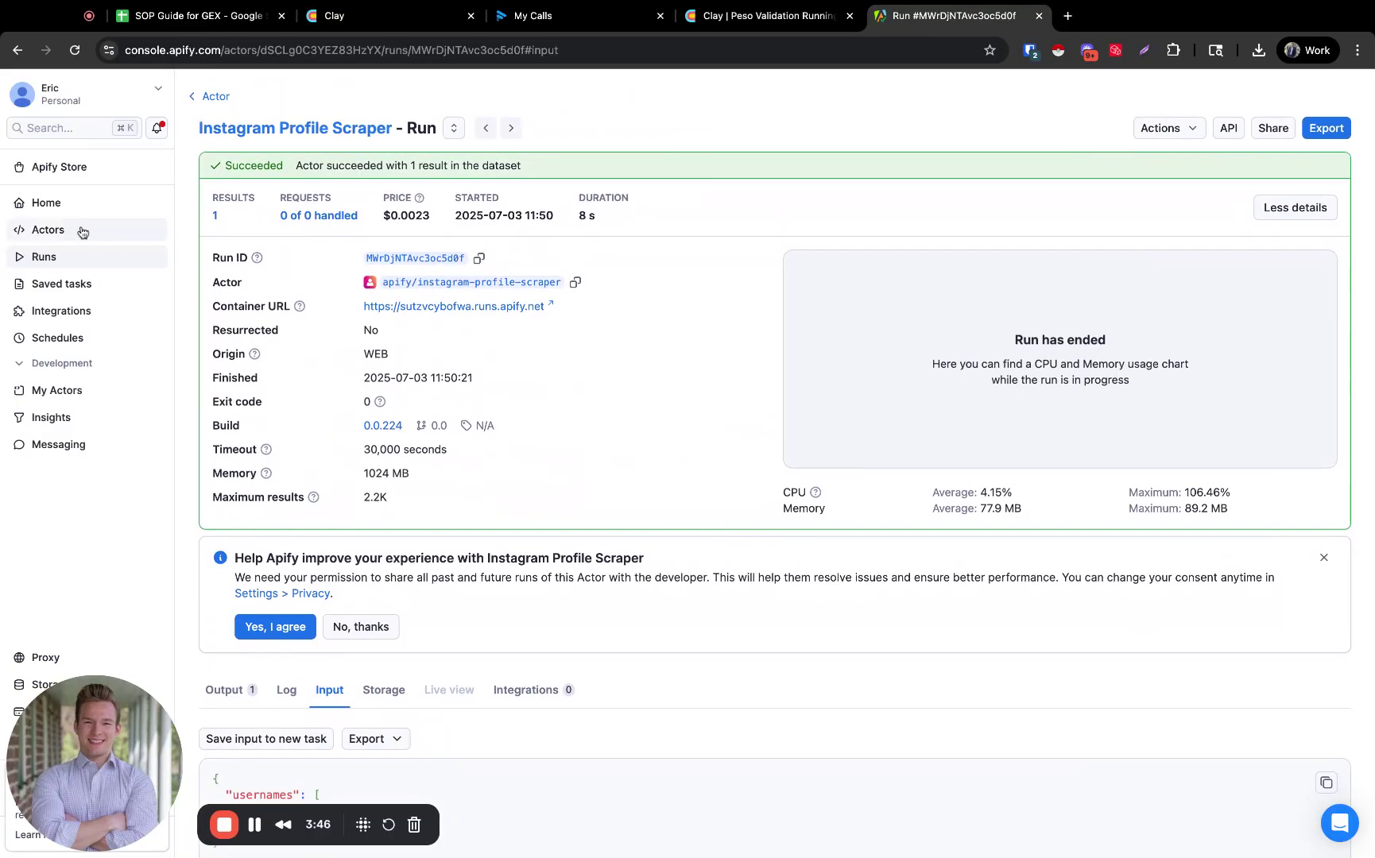
click(82, 232)
click(327, 313)
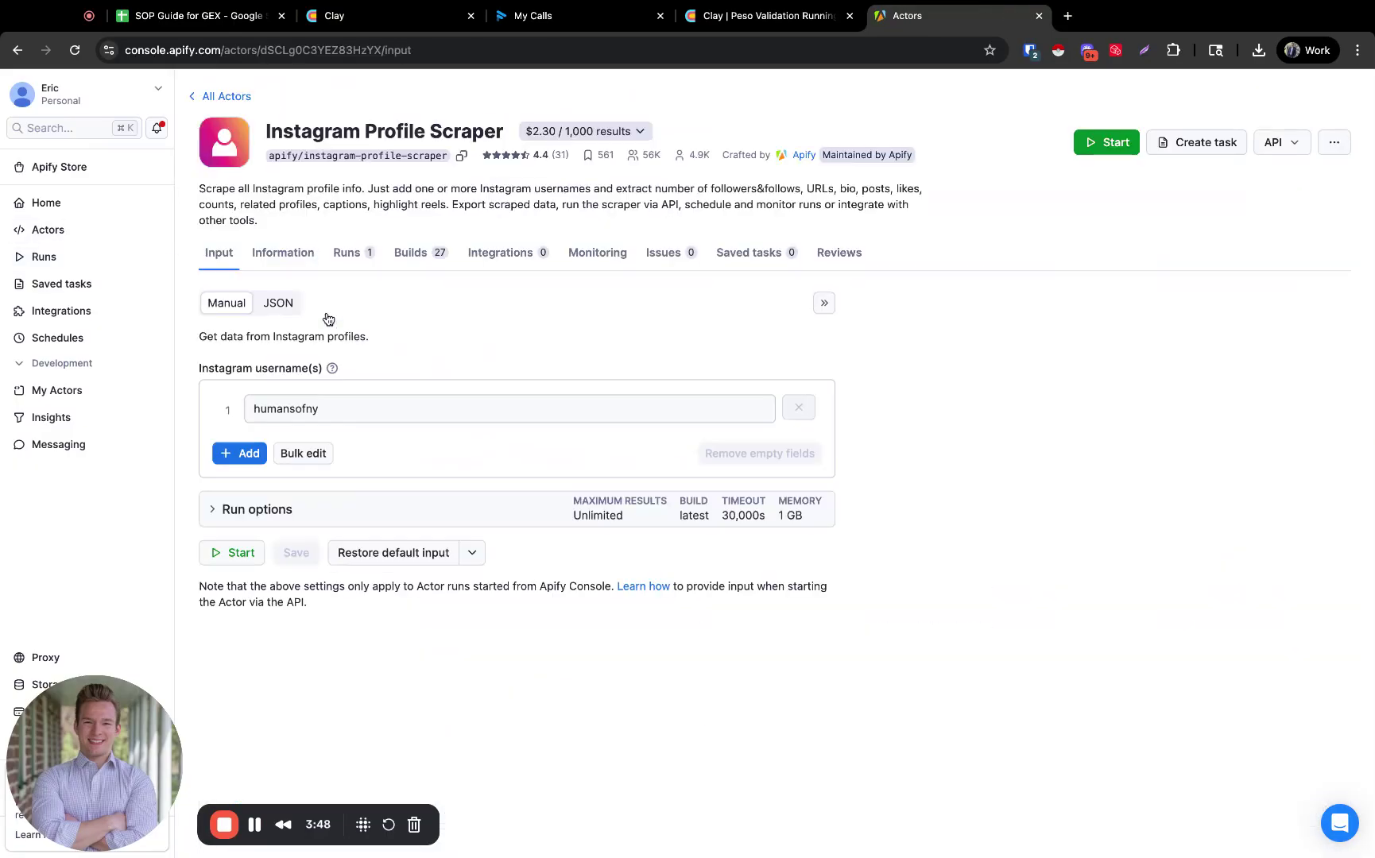
click(354, 254)
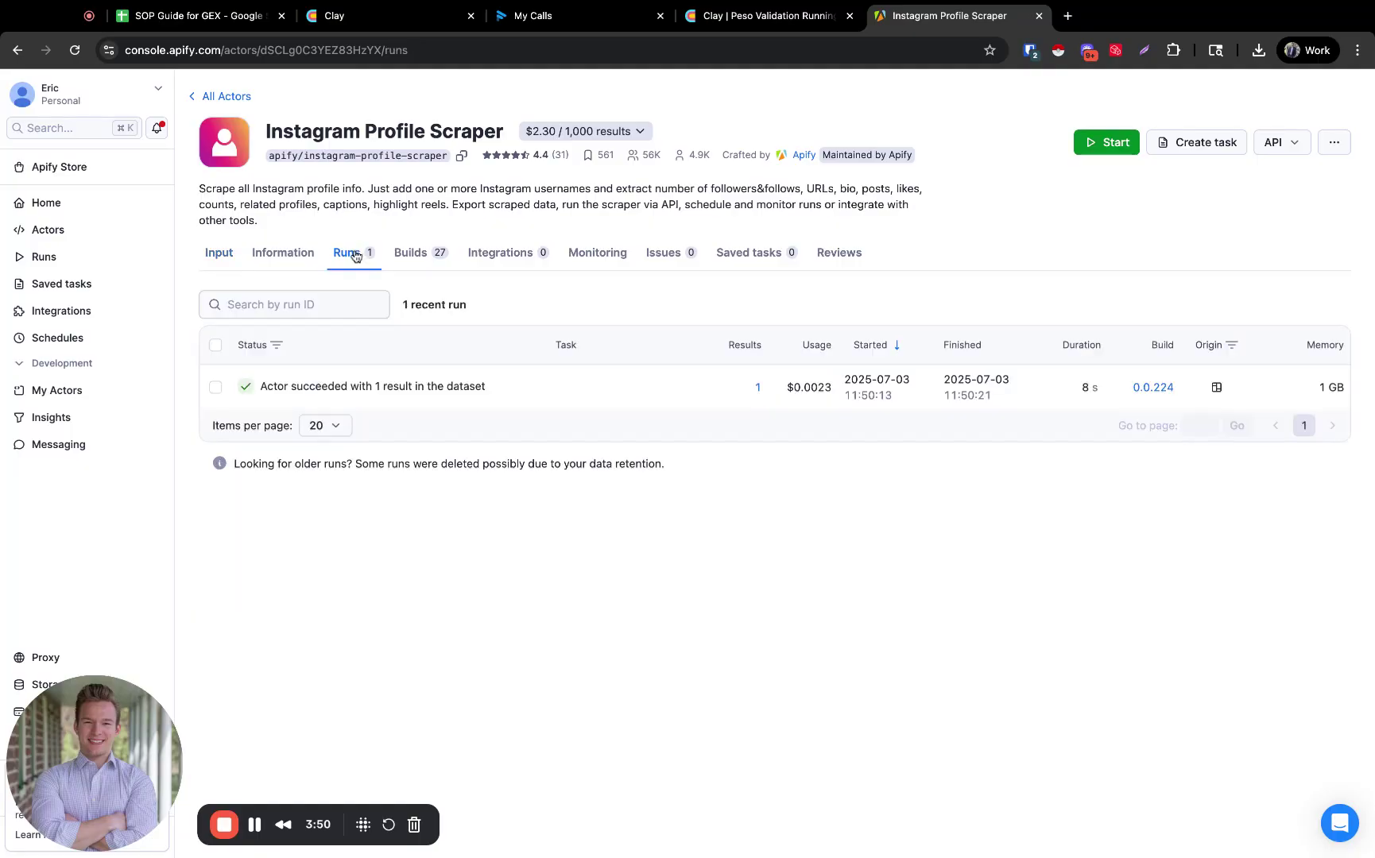
click(358, 396)
Step: Show the run's Input tab and select the entire JSON input
scroll(371, 500, down, 3)
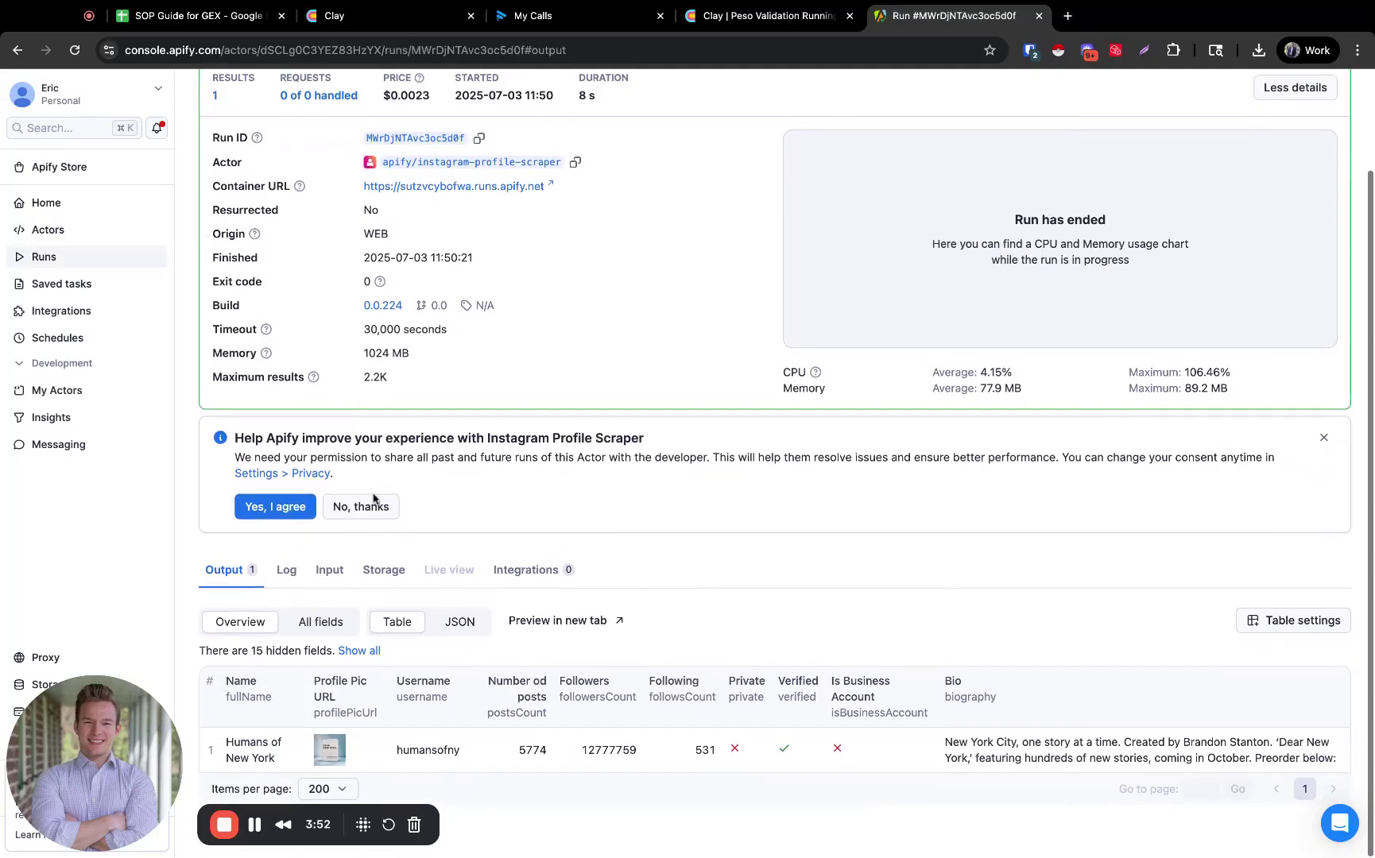
click(329, 586)
click(238, 733)
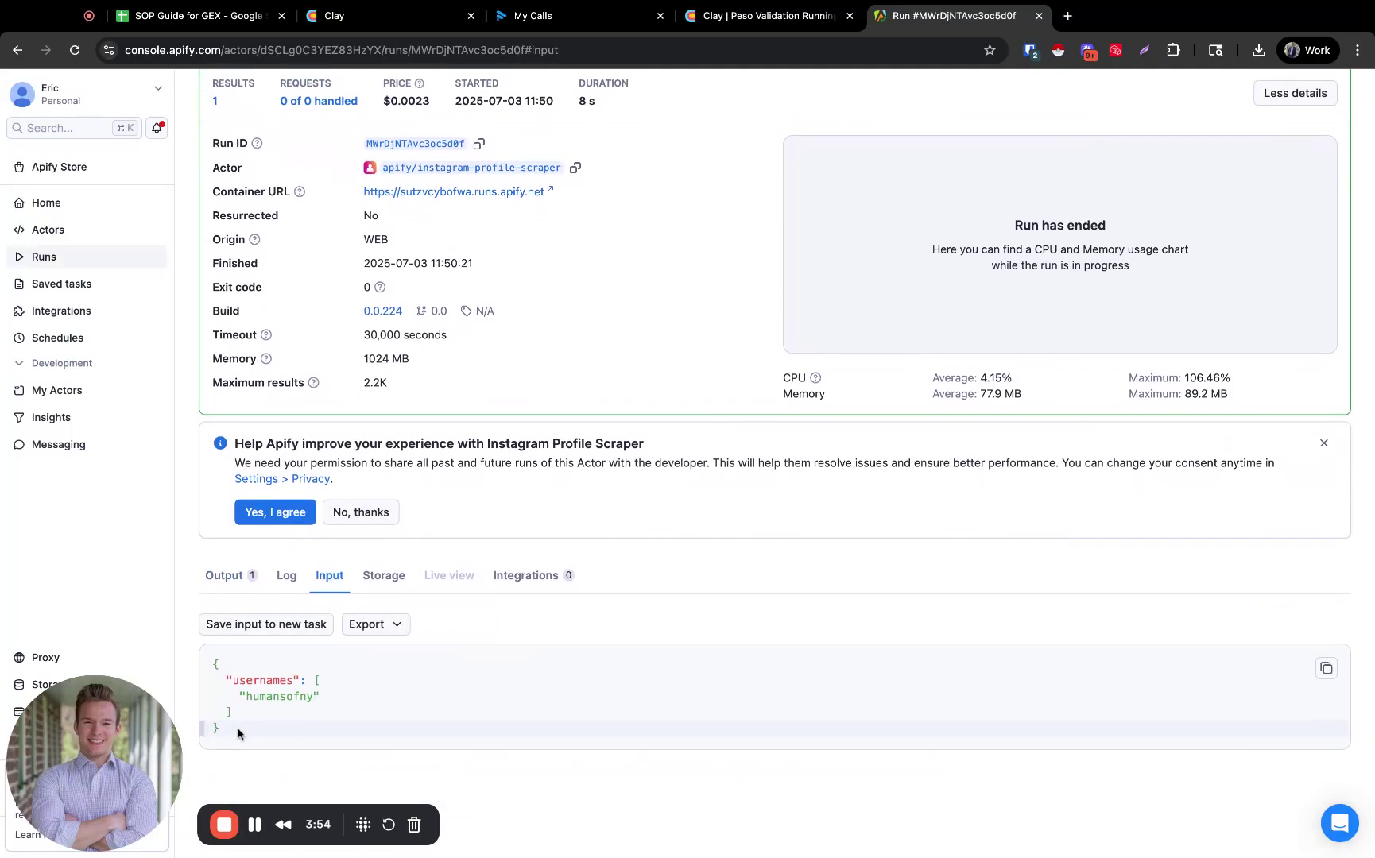
key(super+a)
key(super+c)
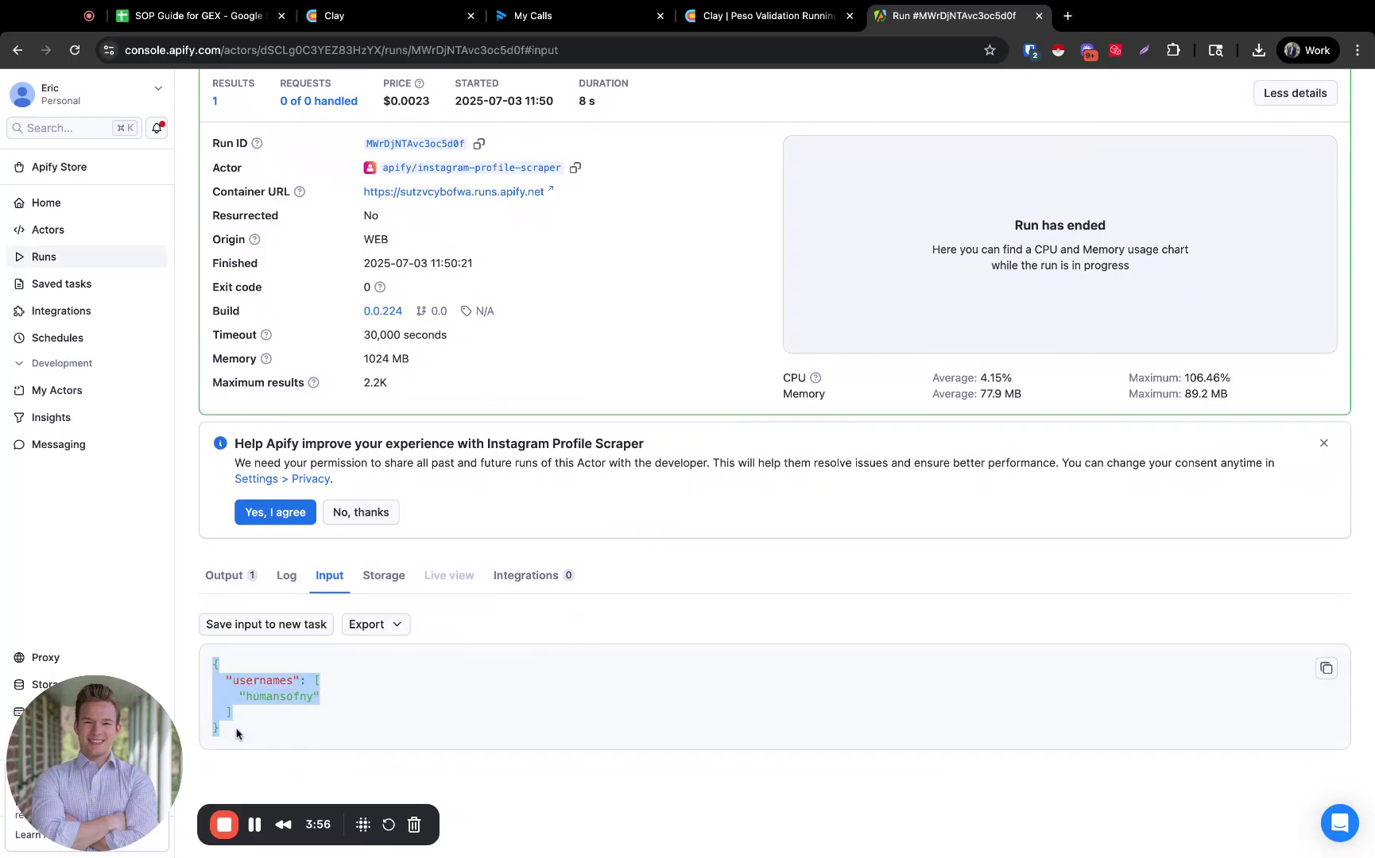
click(718, 18)
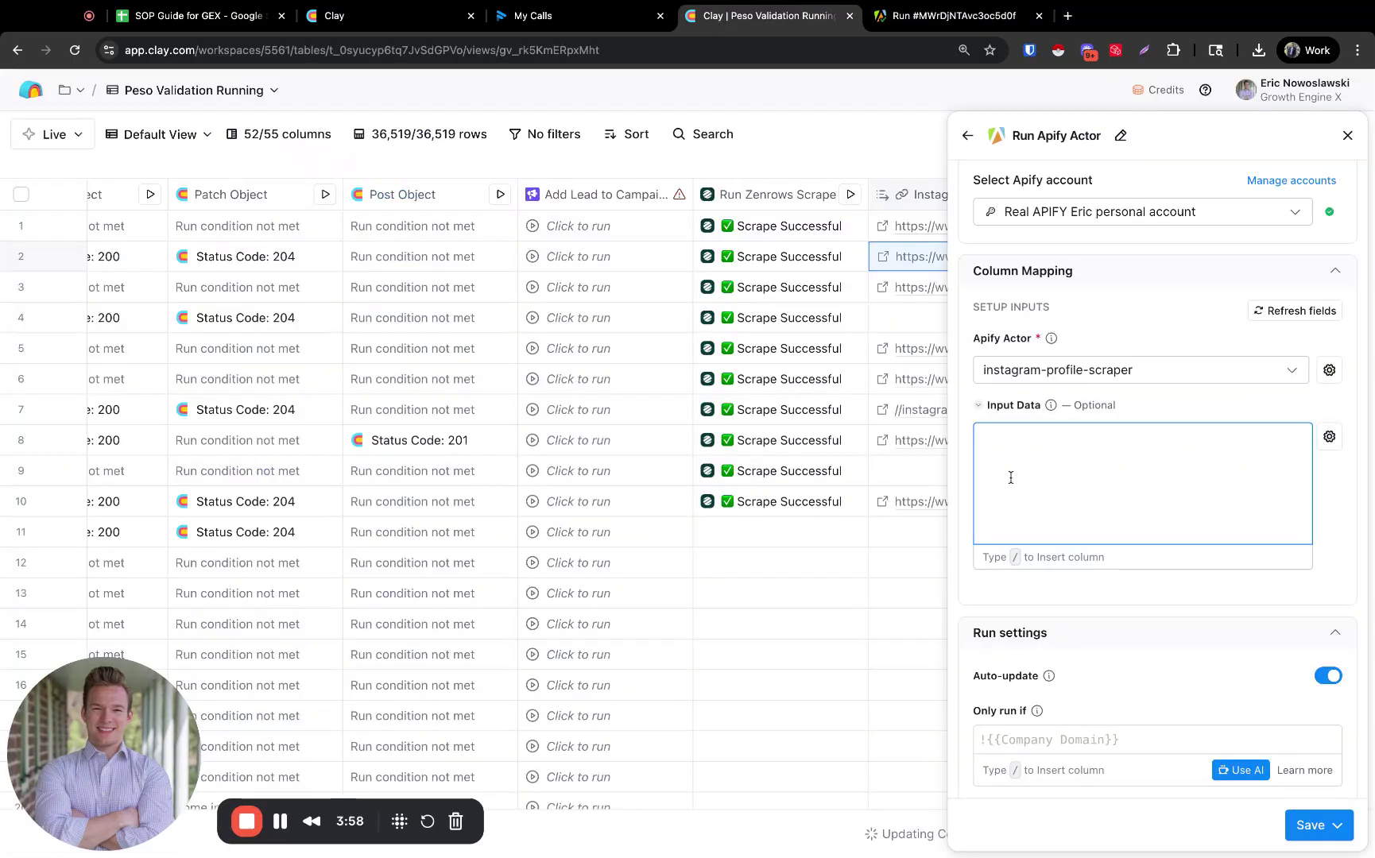
Step: Paste the usernames JSON and replace humansofny with the Instagram Username column
key(super+v)
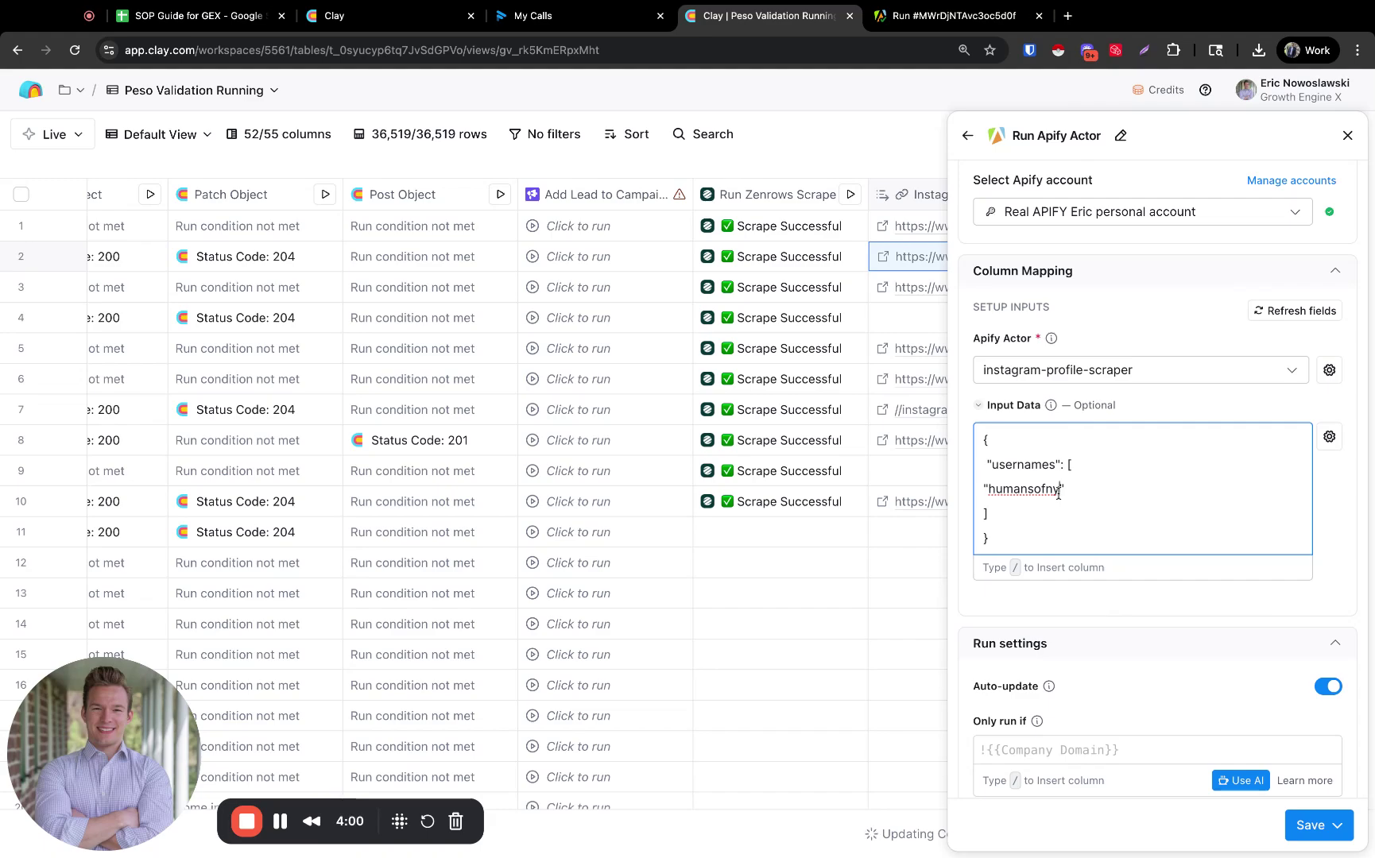
double_click(1059, 491)
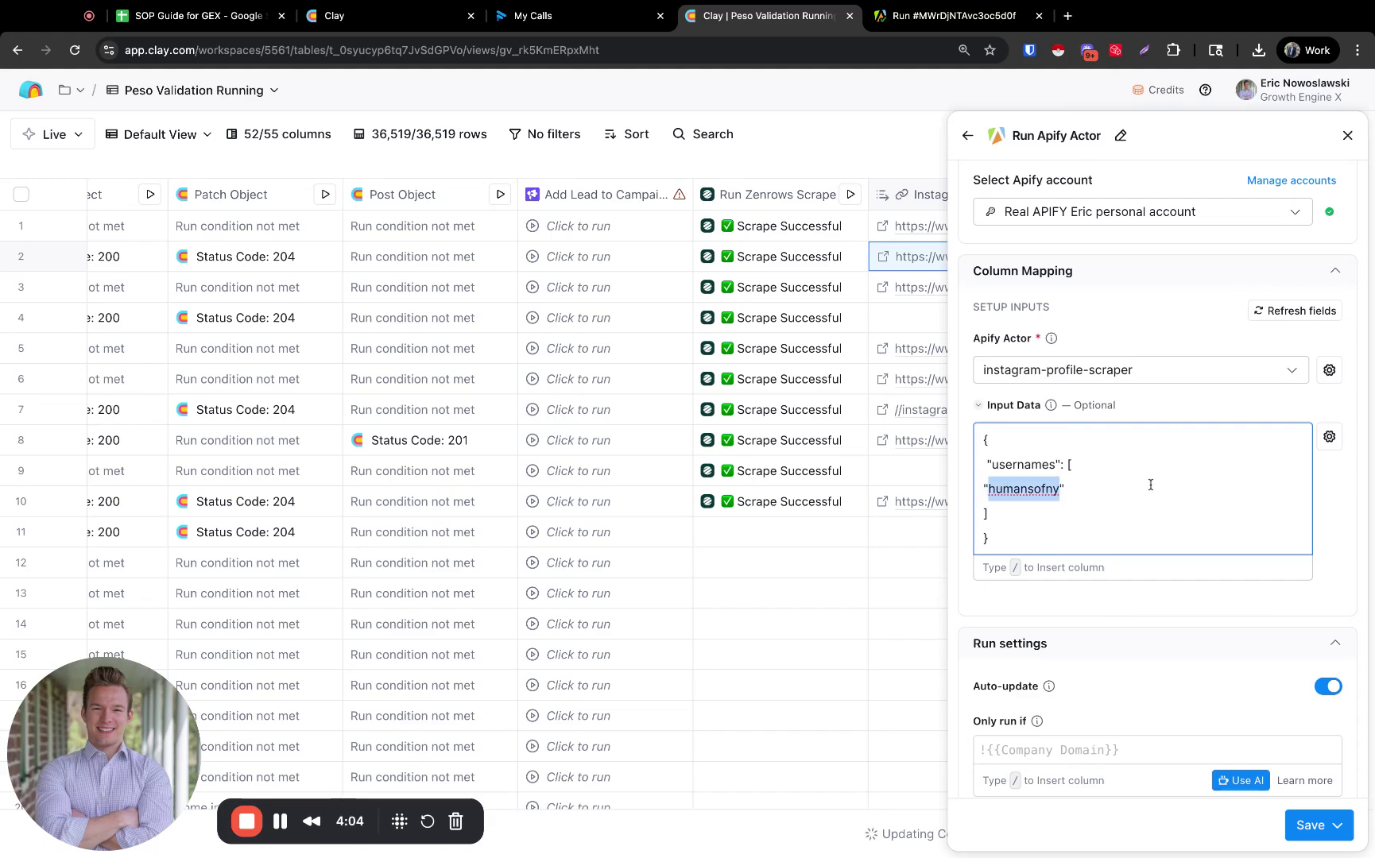
text(/)
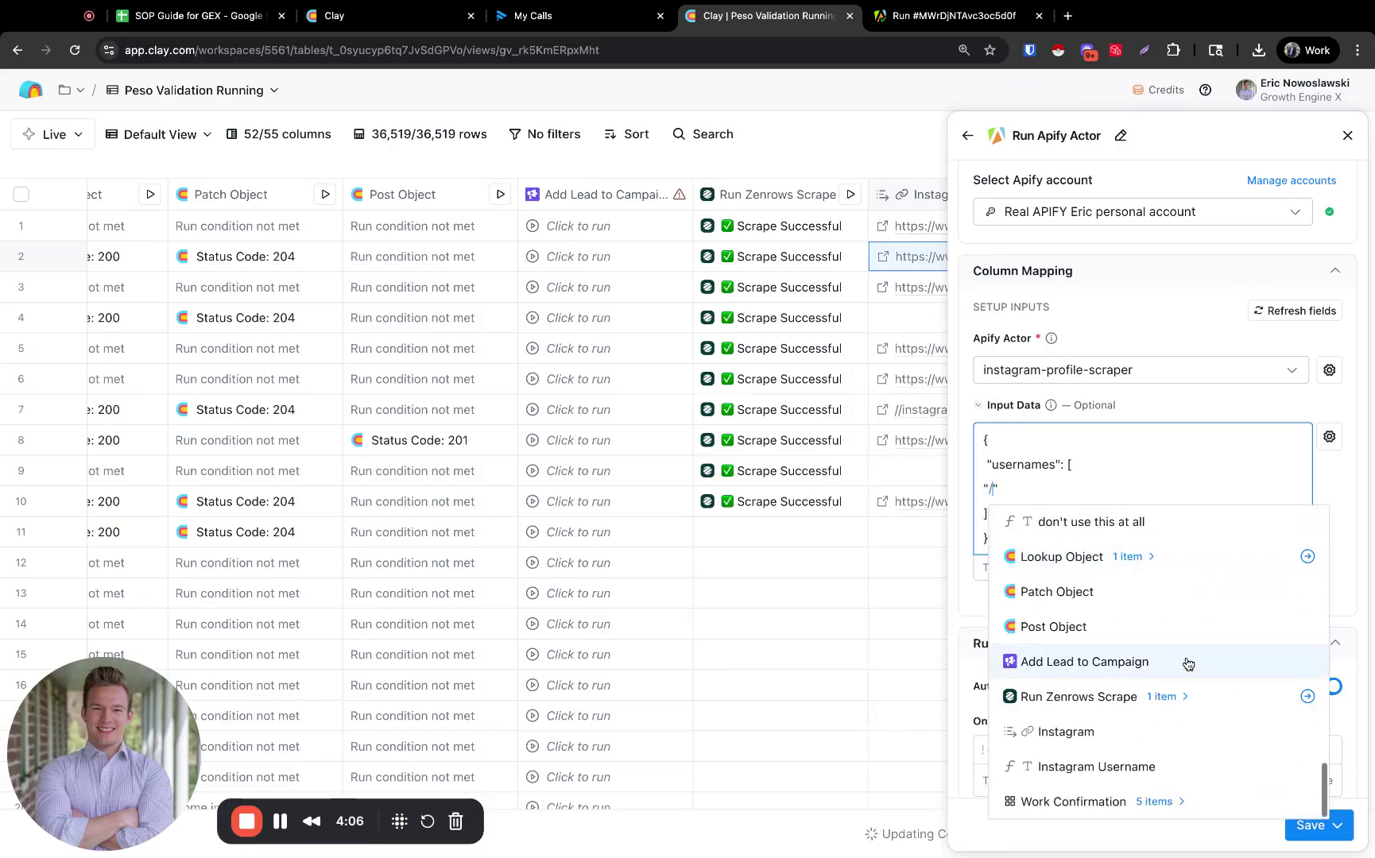
click(1125, 764)
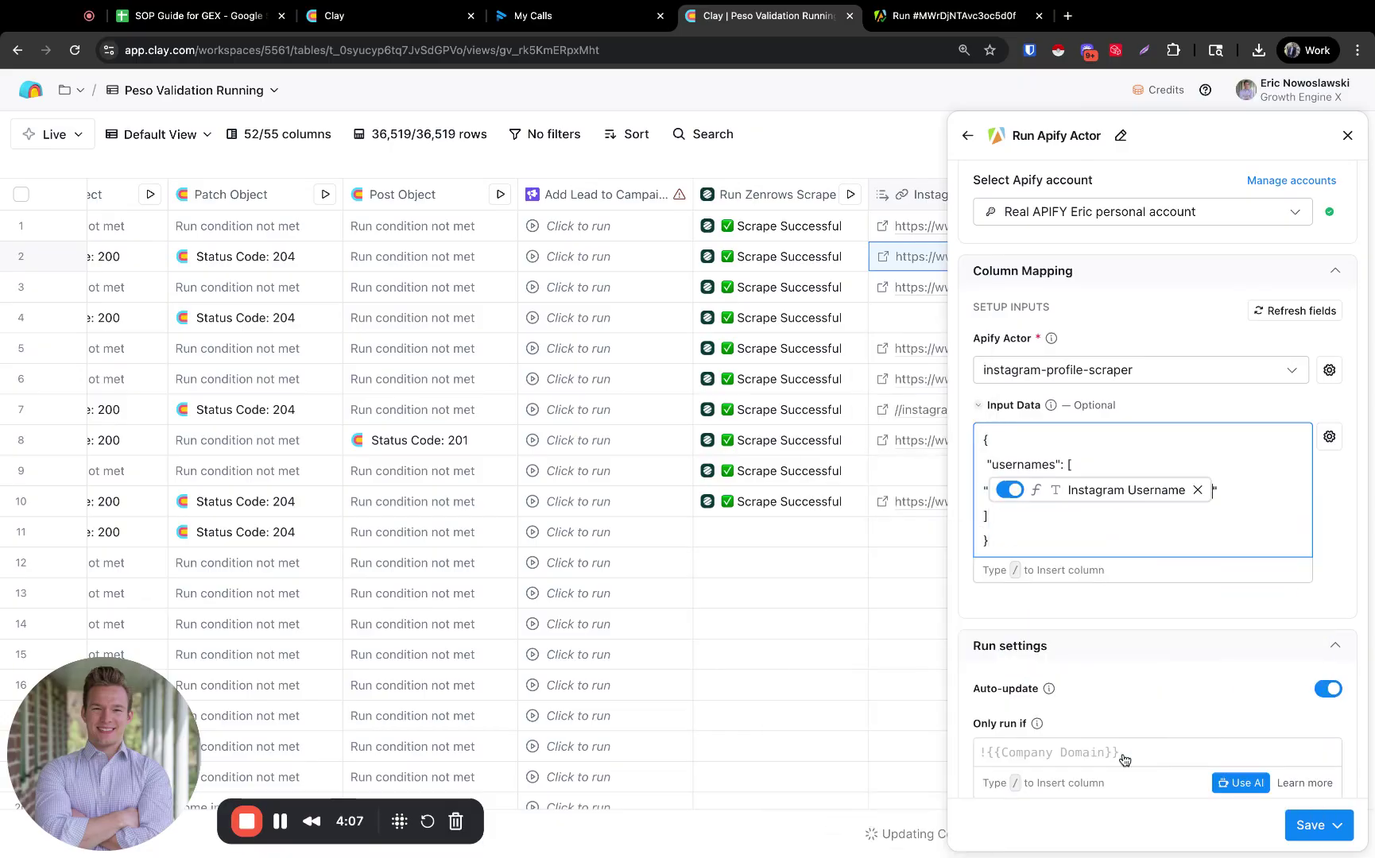
click(1301, 823)
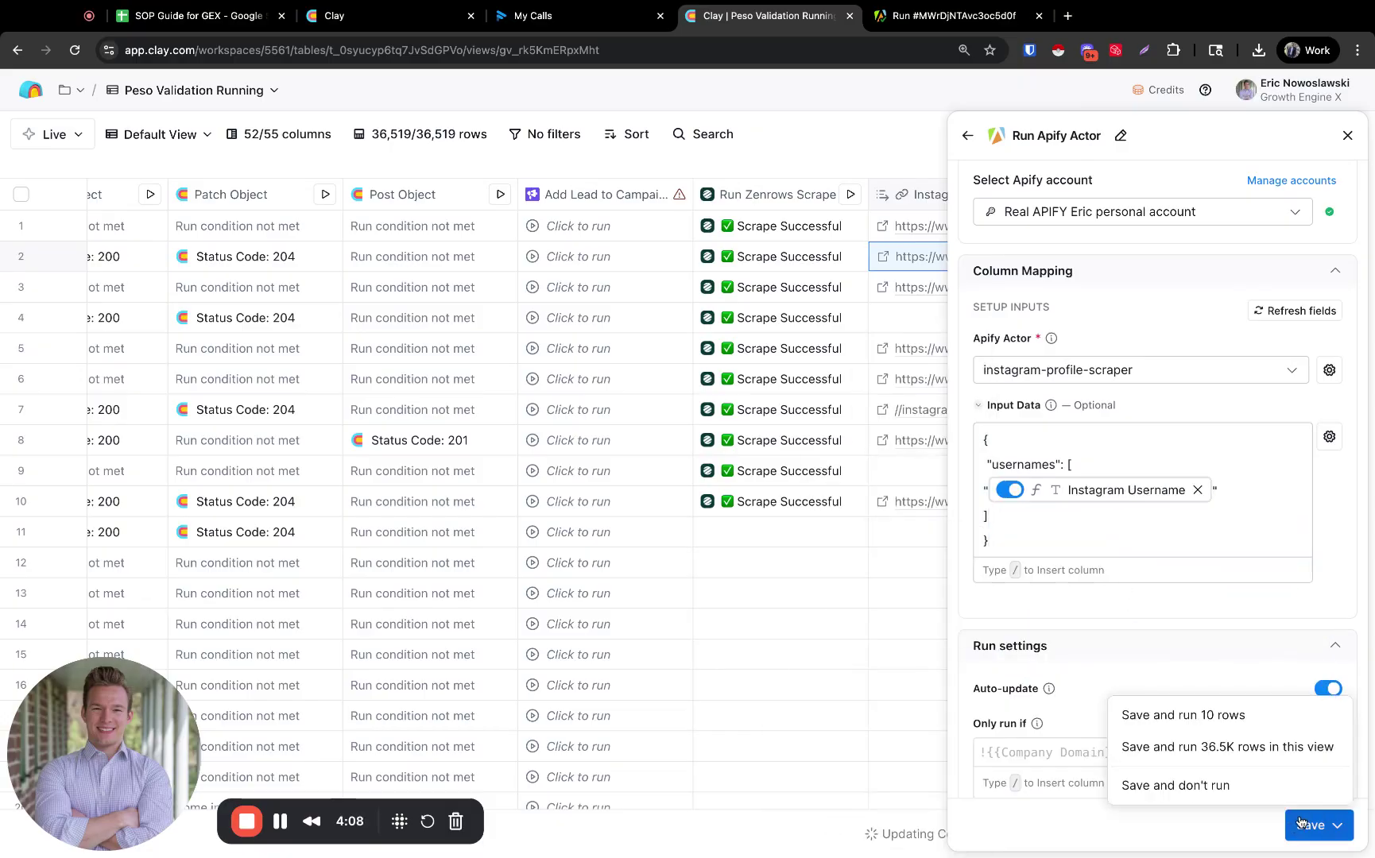
click(1148, 621)
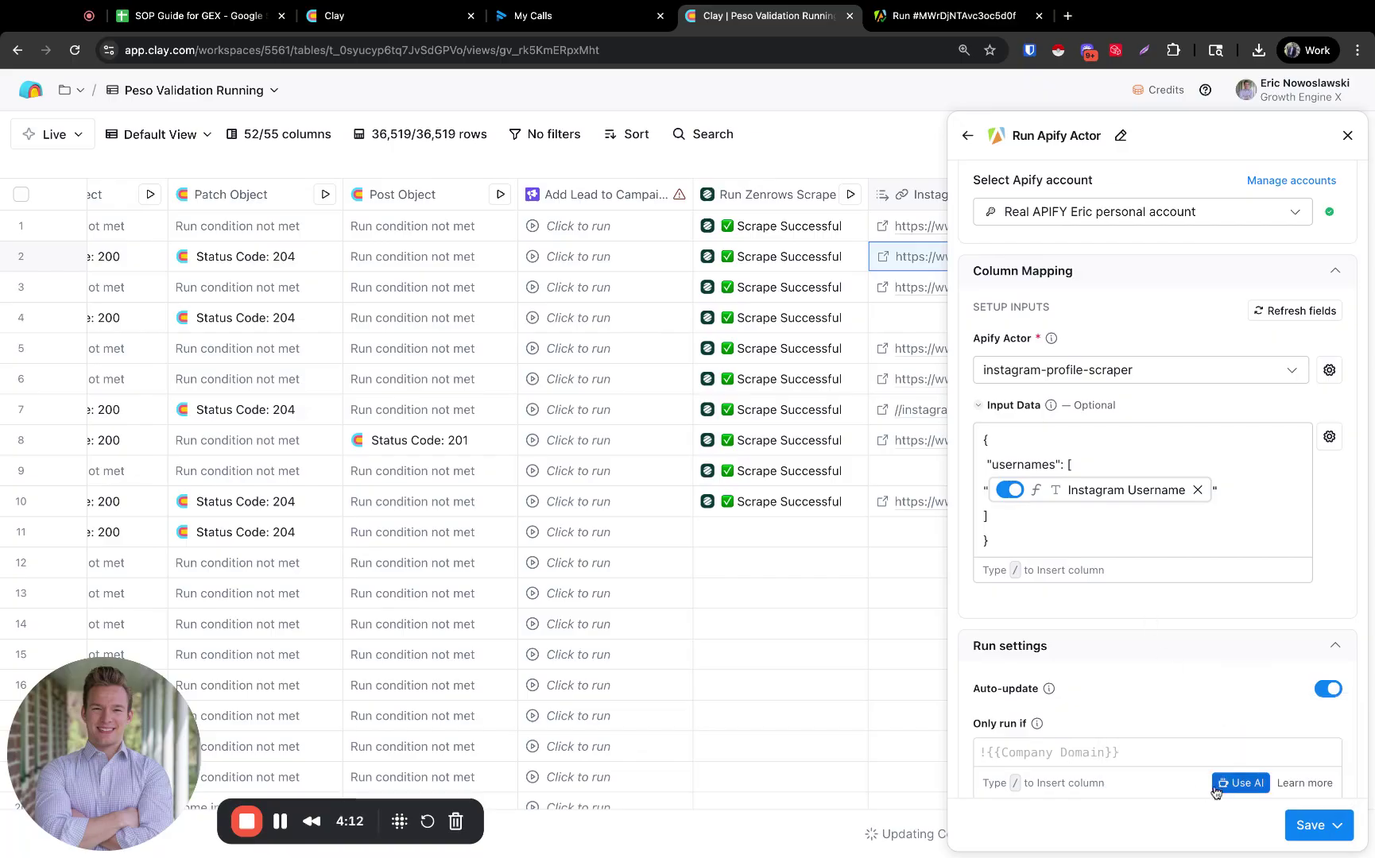
click(1241, 782)
Step: Generate the run condition 'Master Email Column is not empty' with the AI formula helper
click(446, 328)
text(/master)
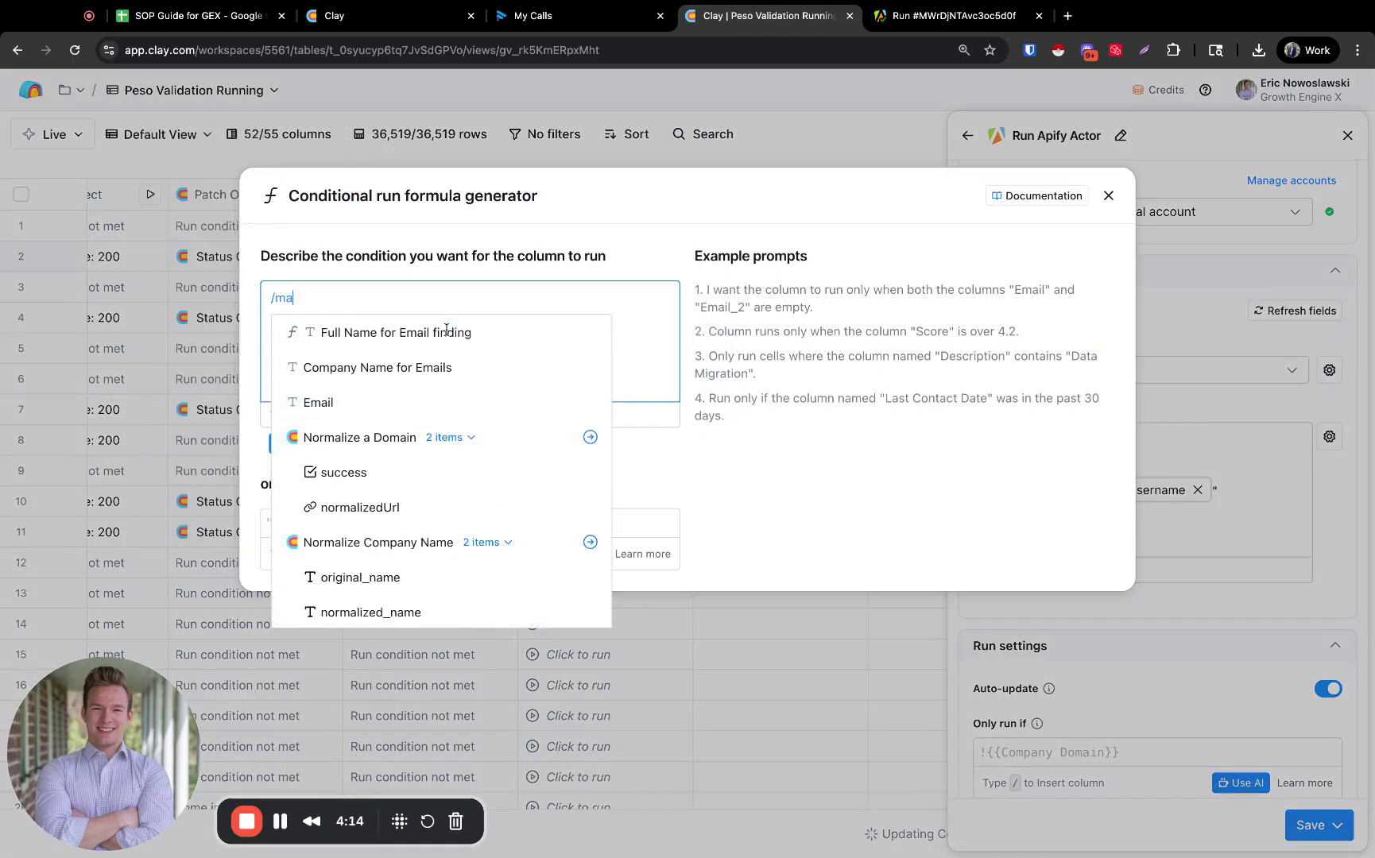
click(398, 334)
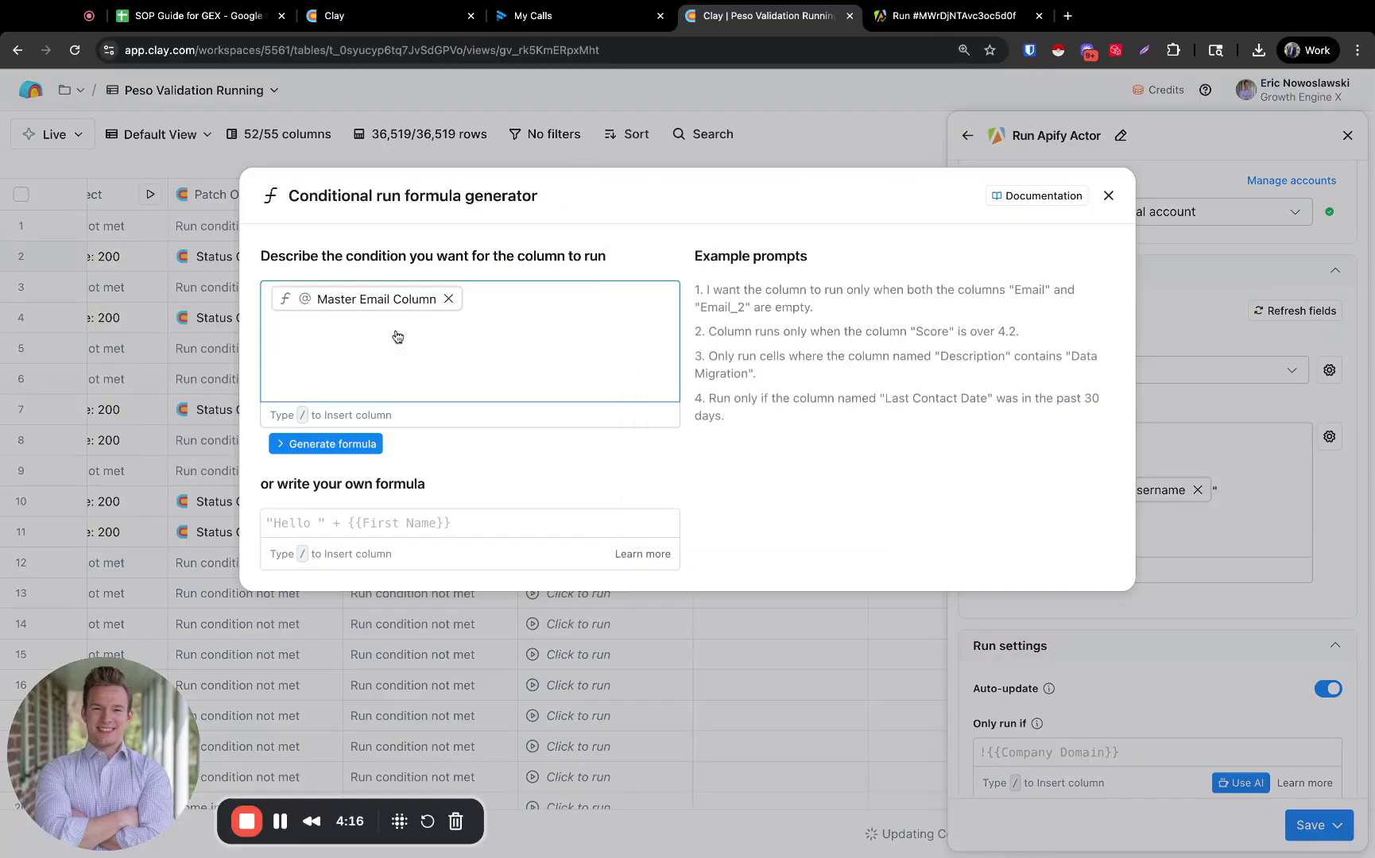
text(is not empty)
click(361, 444)
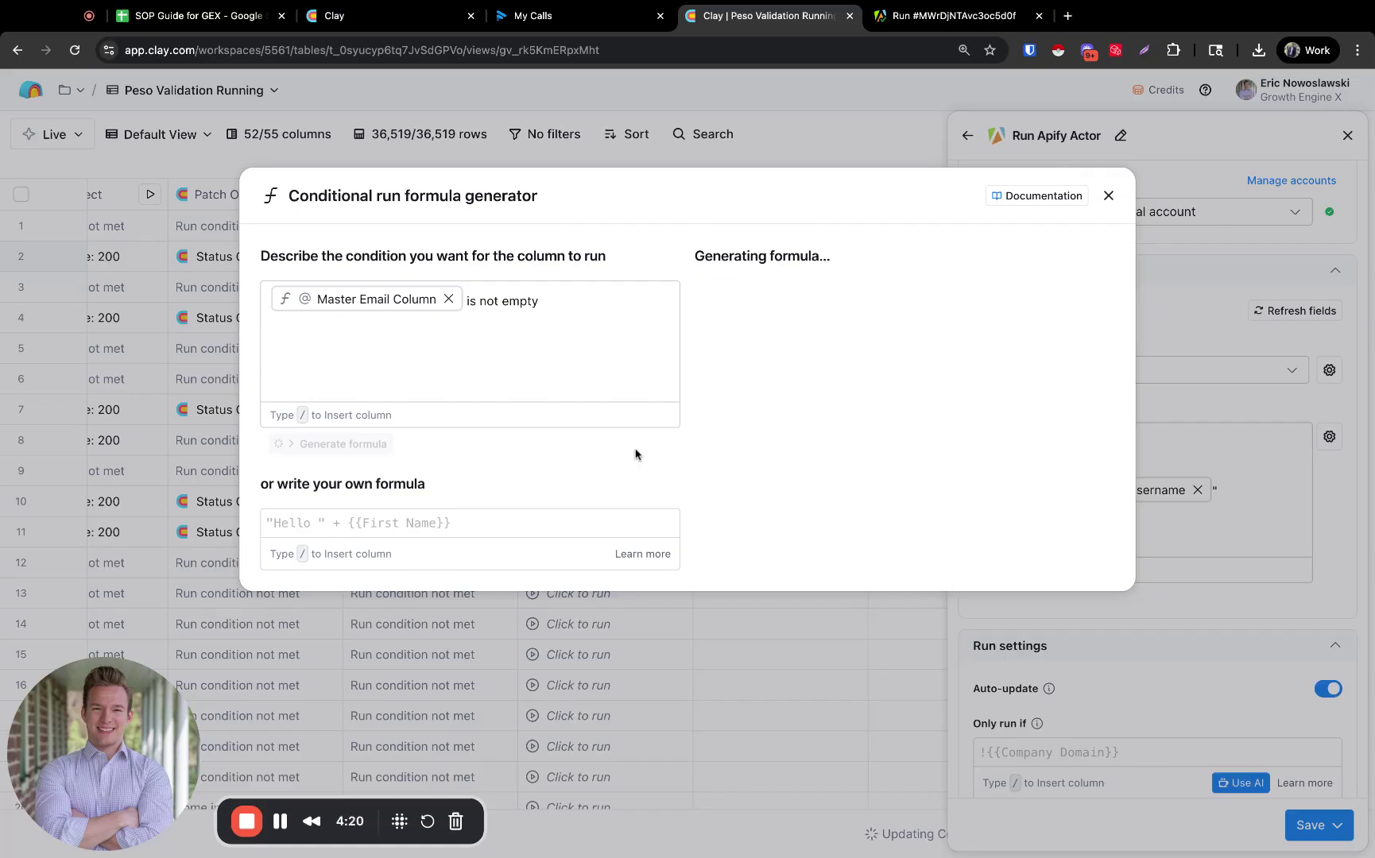
click(865, 562)
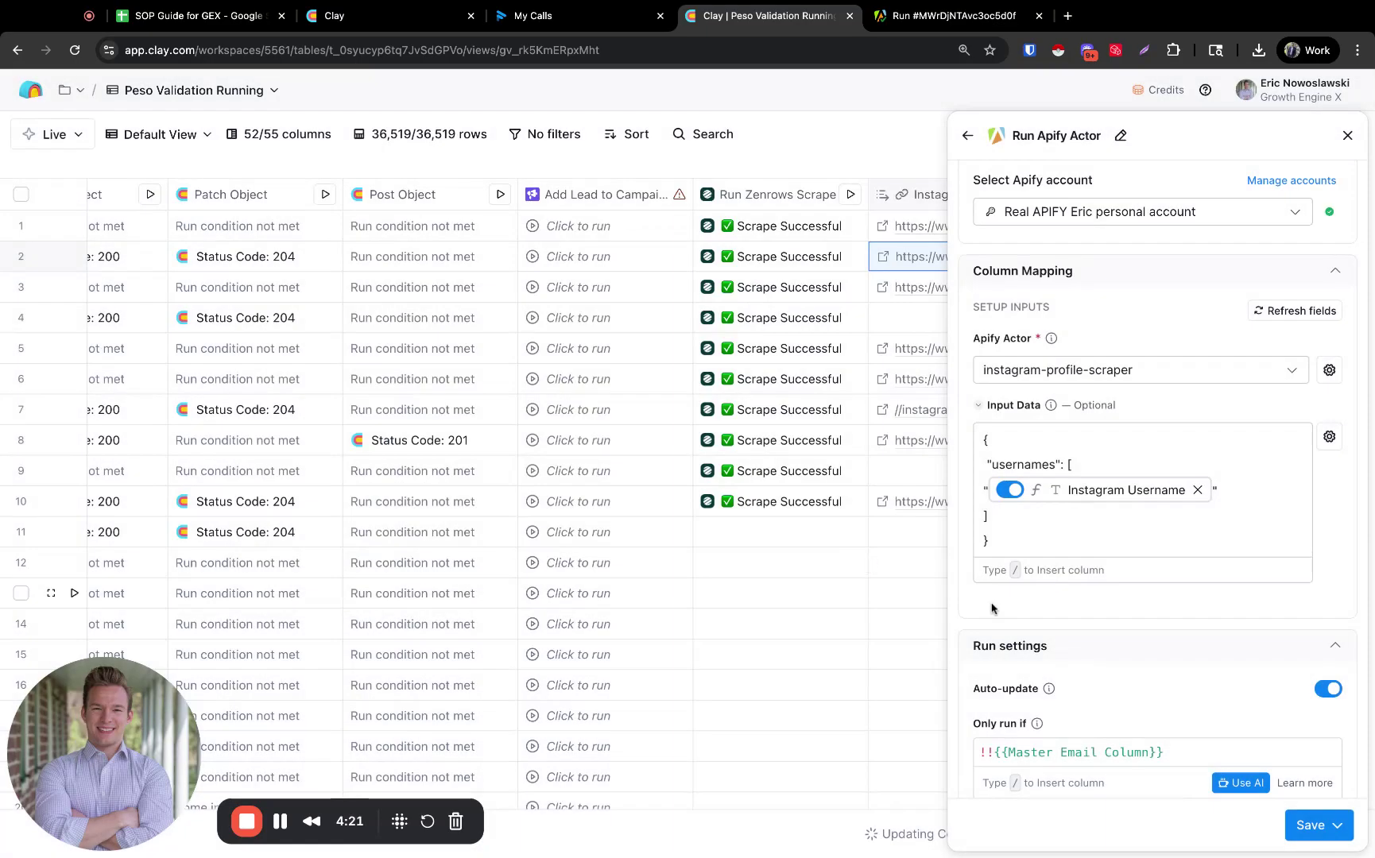
Step: Save and run the Apify column on all 36.5K rows in the view
click(1295, 821)
click(1250, 743)
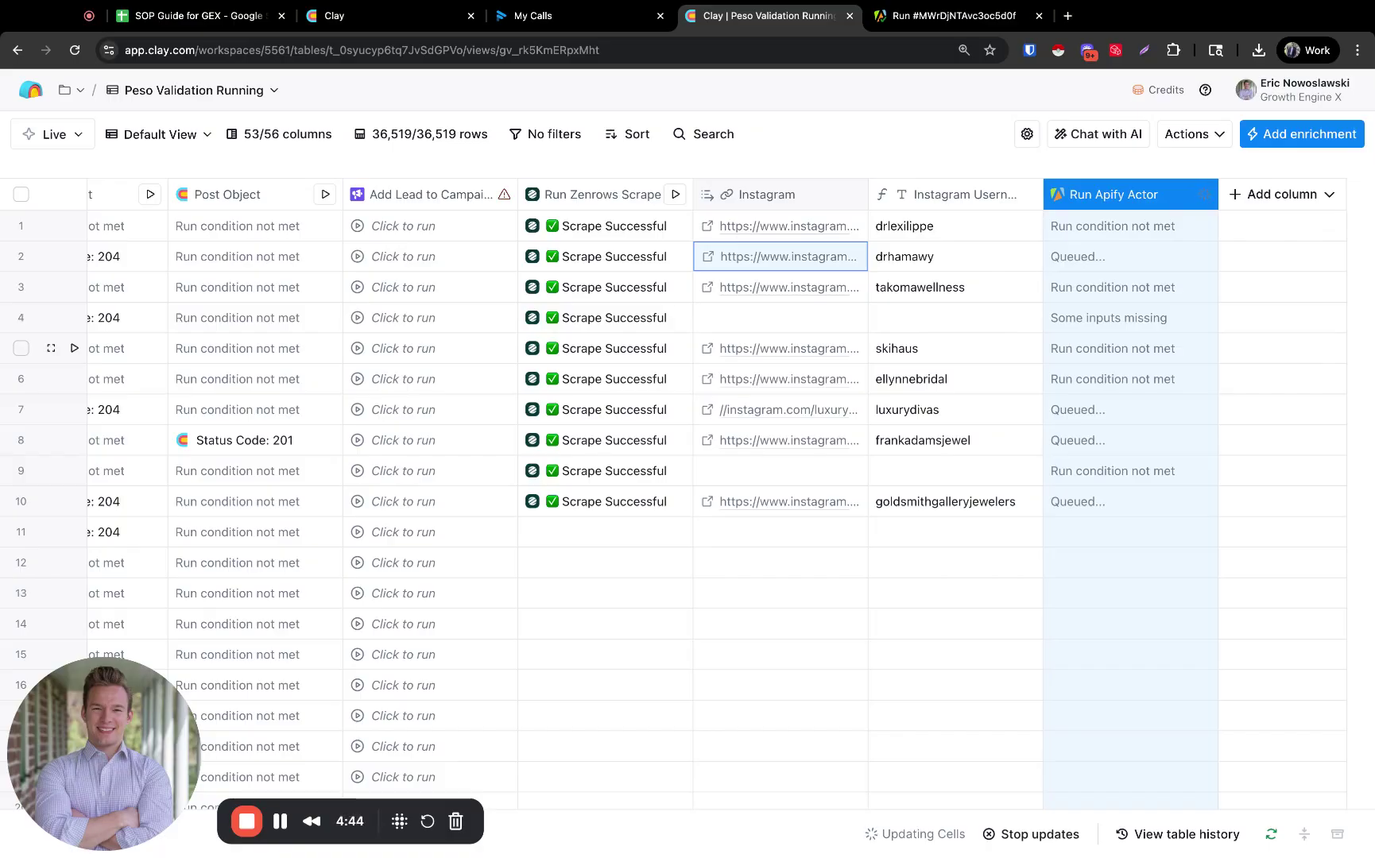
click(946, 16)
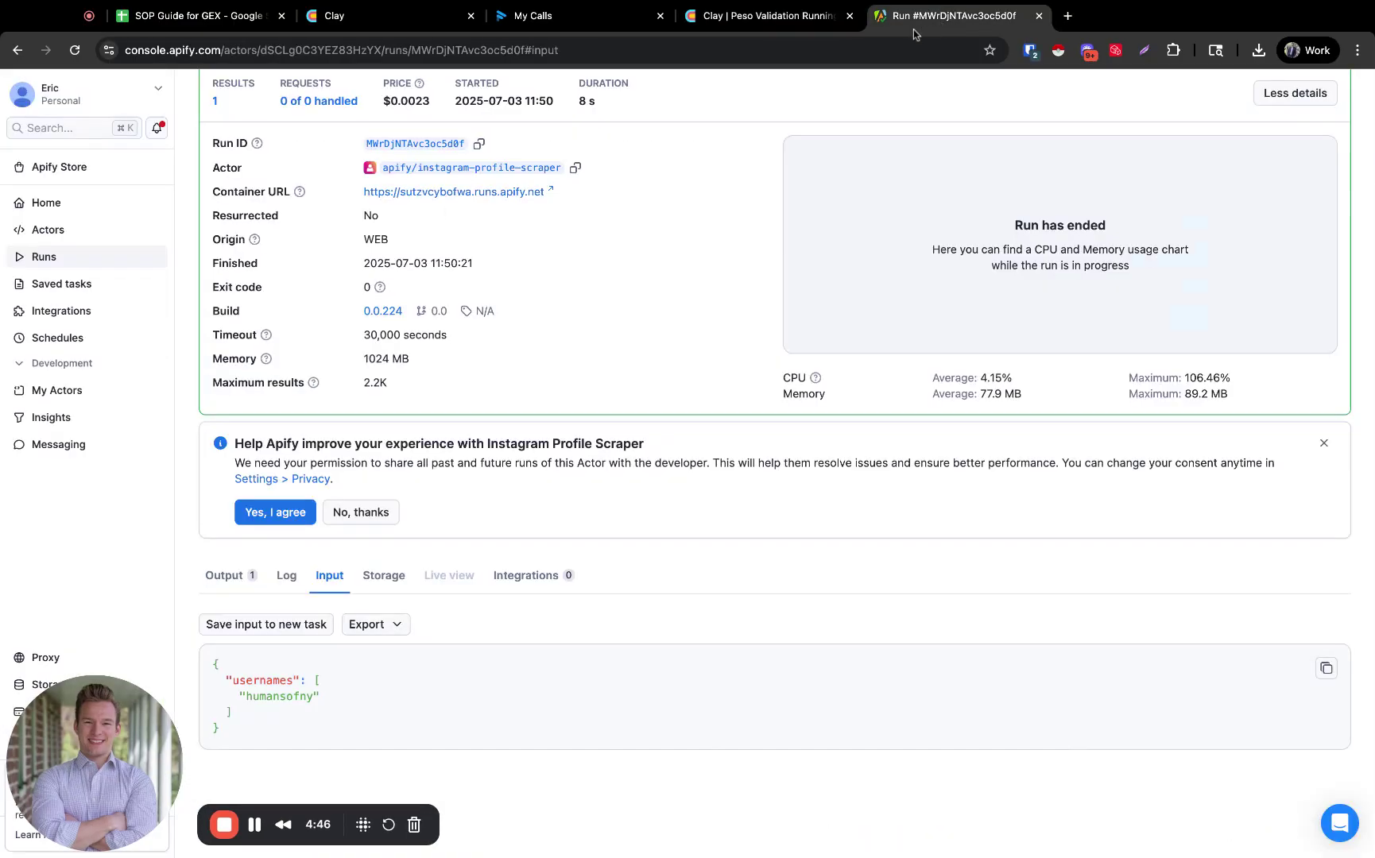
Step: Open the Instagram Post Scraper actor and clear its sample profile URL
key(alt+Left)
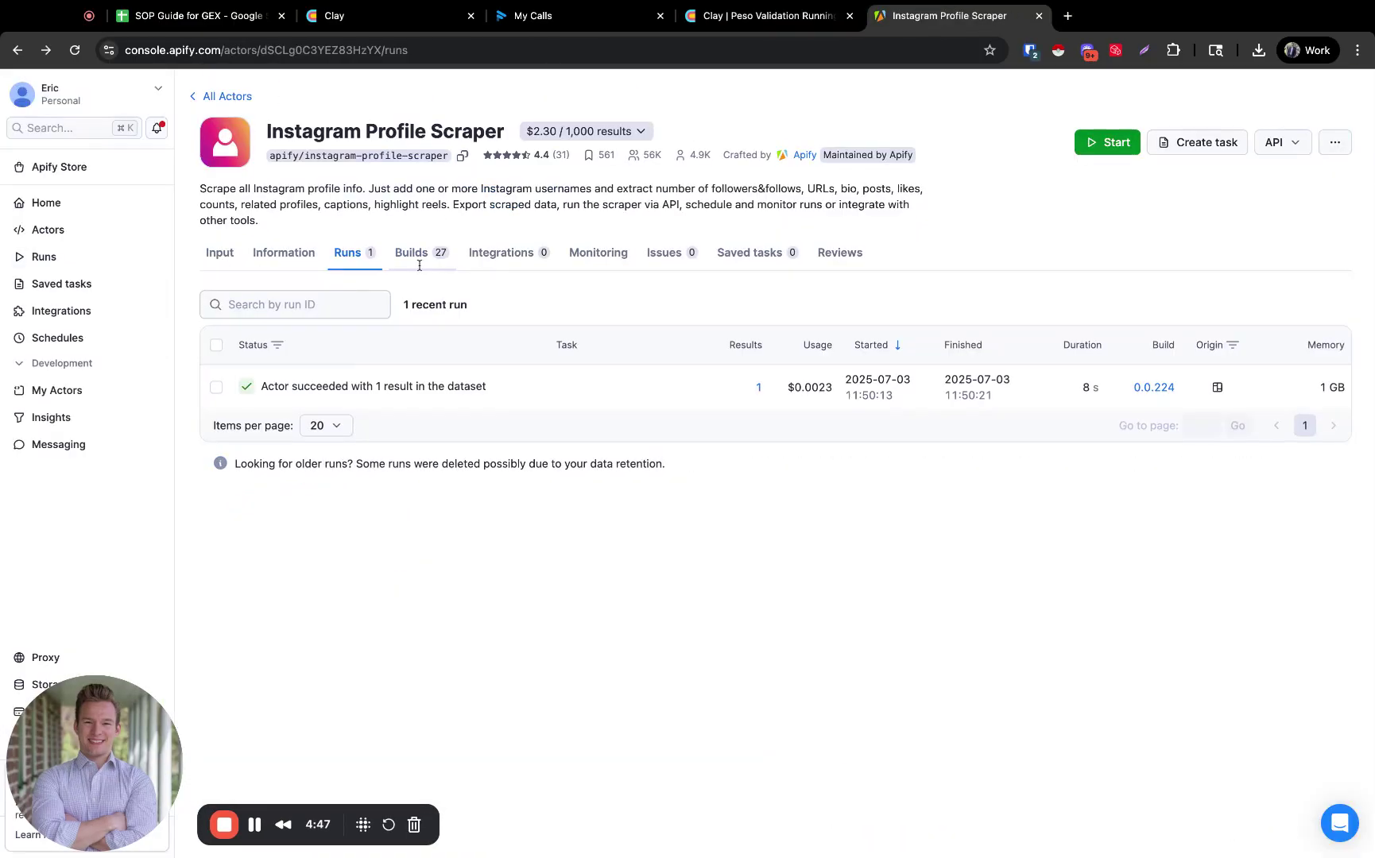
click(84, 208)
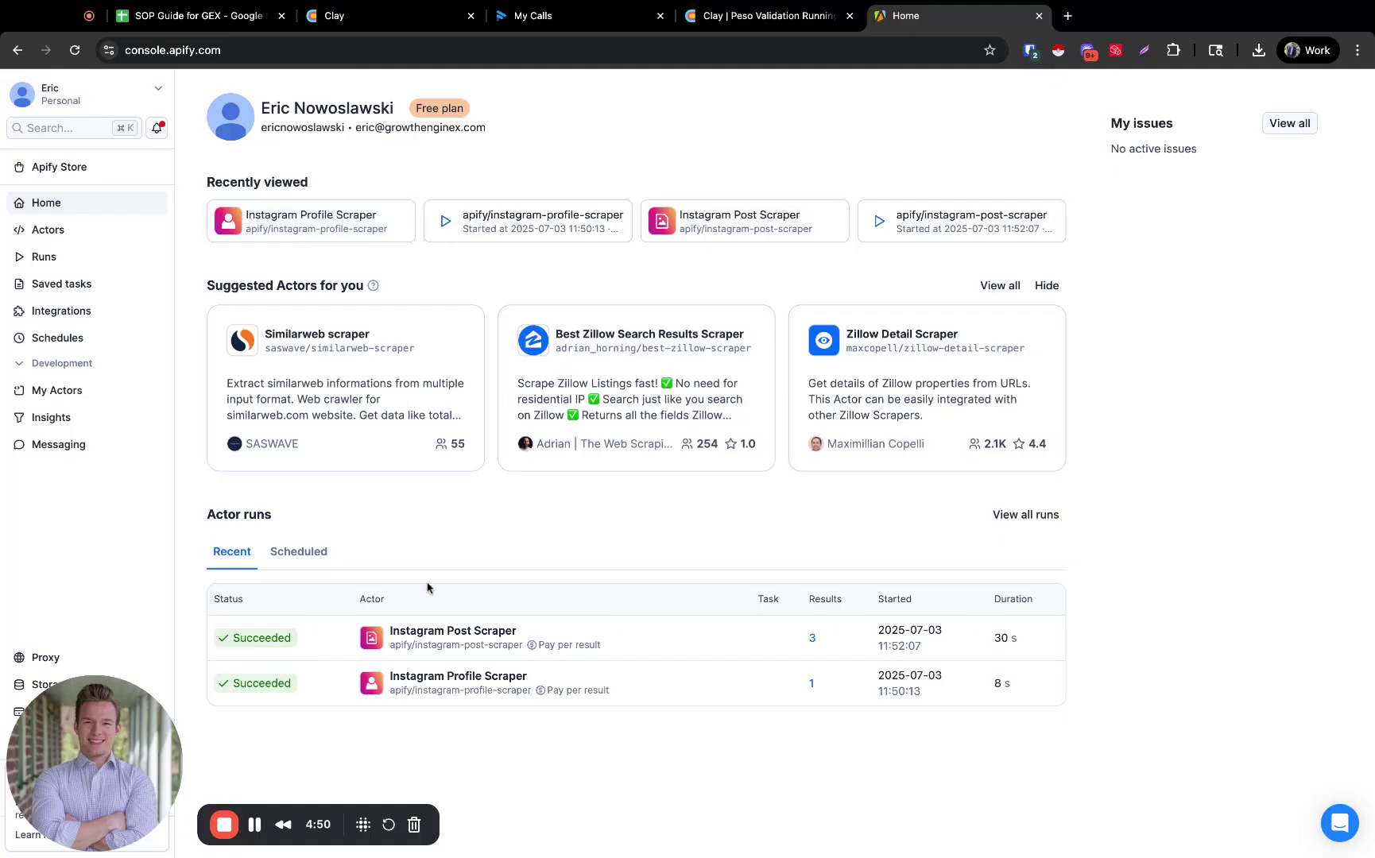
click(442, 632)
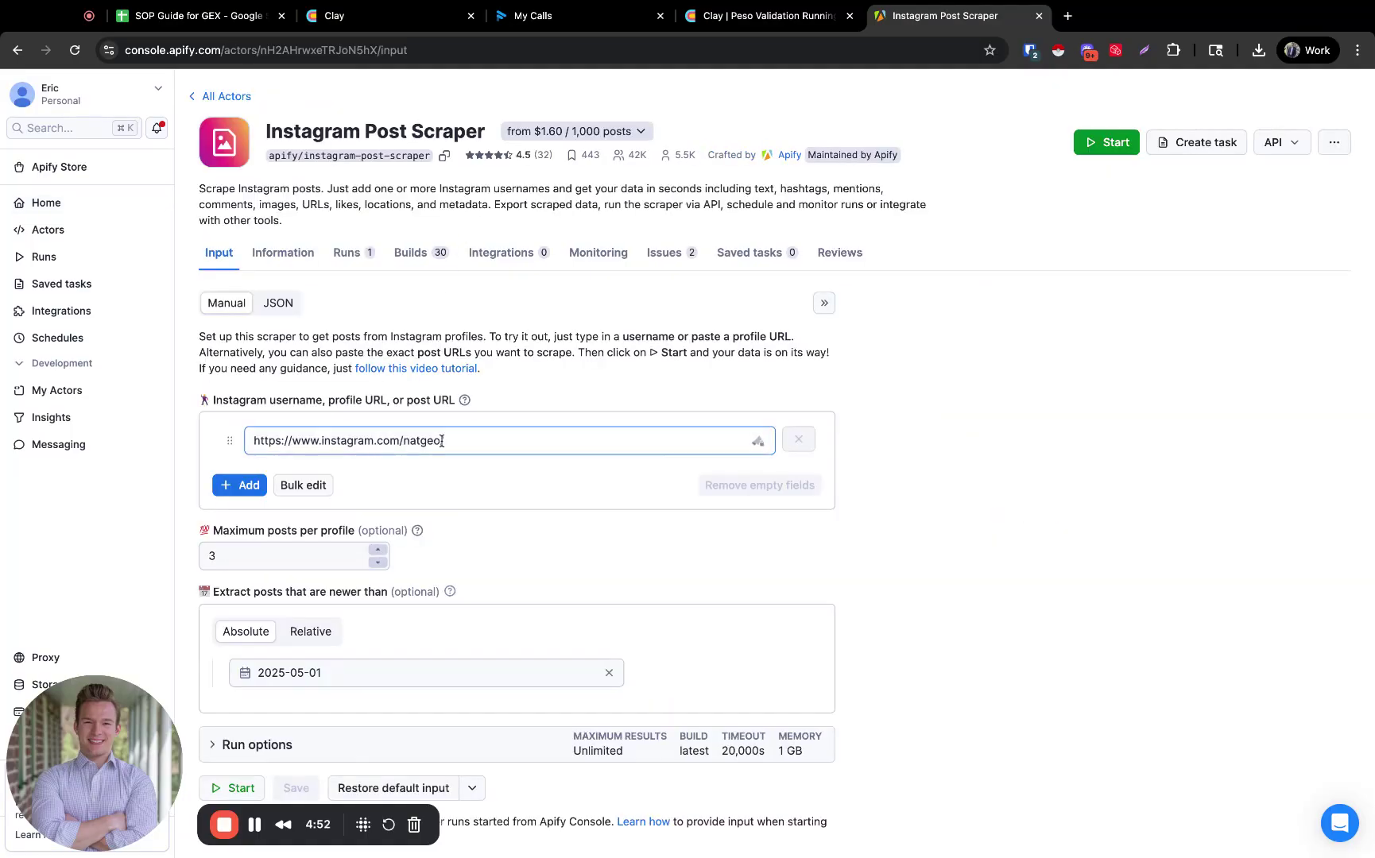
drag(485, 440, 251, 441)
key(BackSpace)
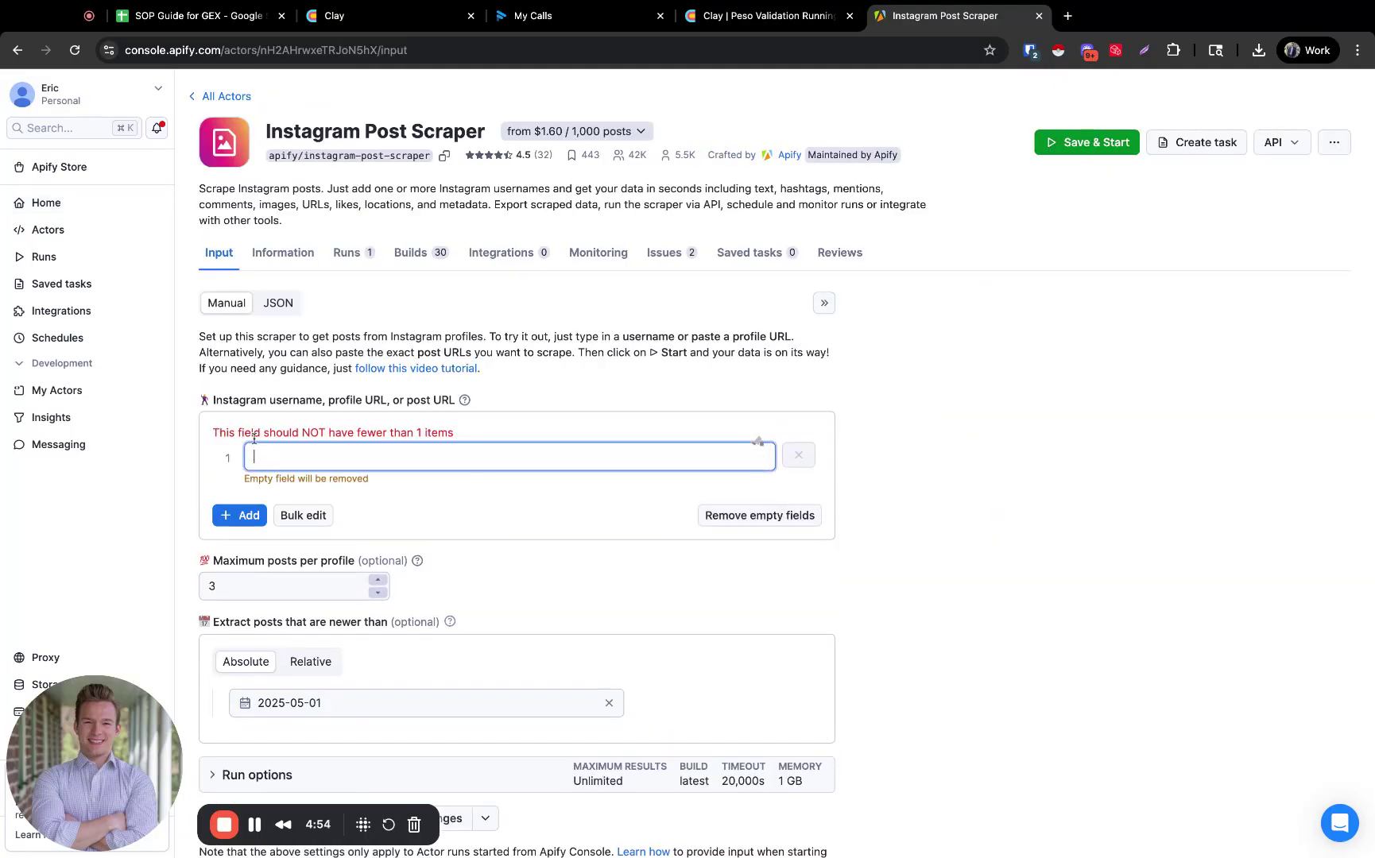
Step: Paste row 2's Instagram username from Clay into the scraper's username input
click(791, 24)
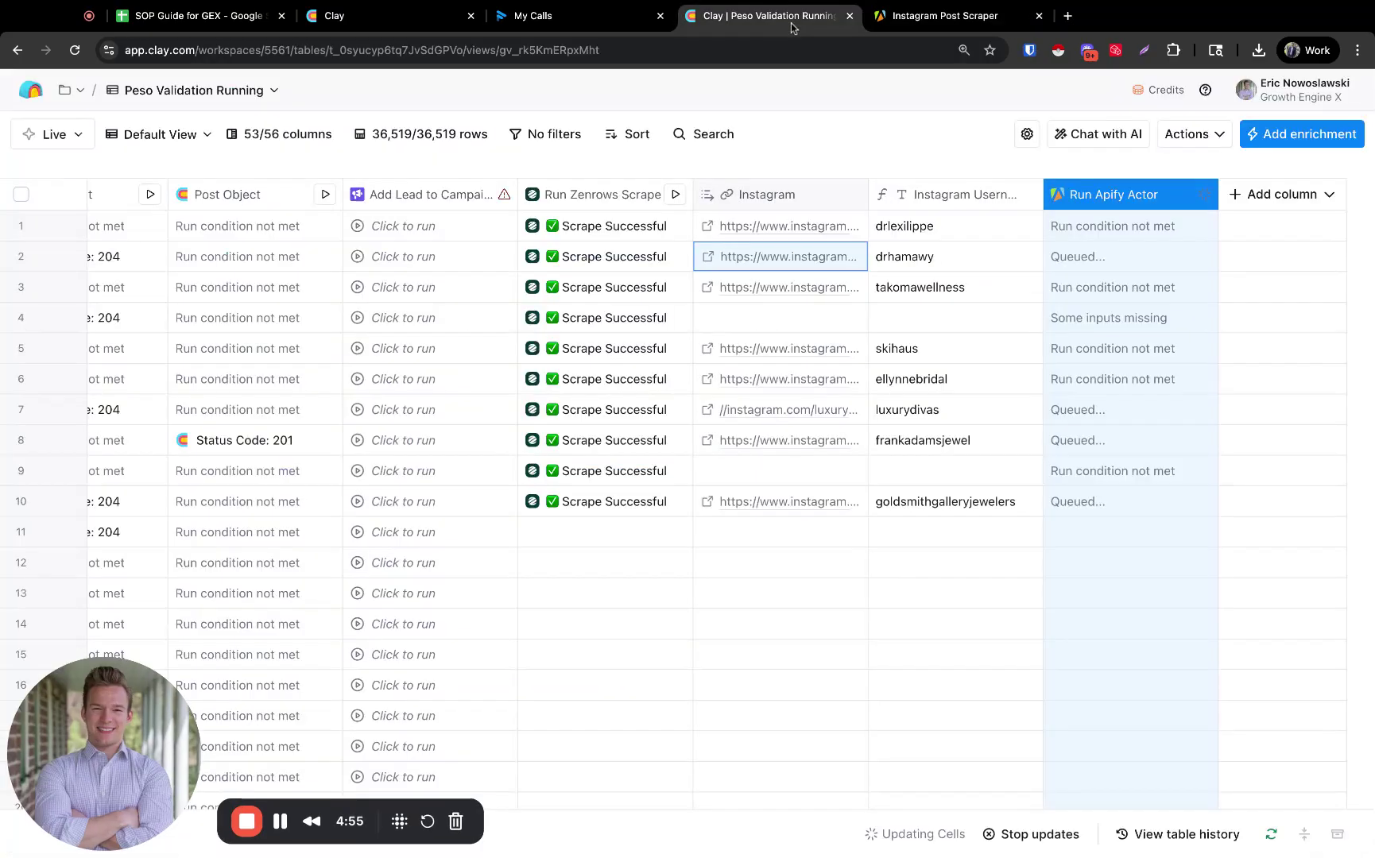
double_click(873, 264)
key(super+c)
click(946, 16)
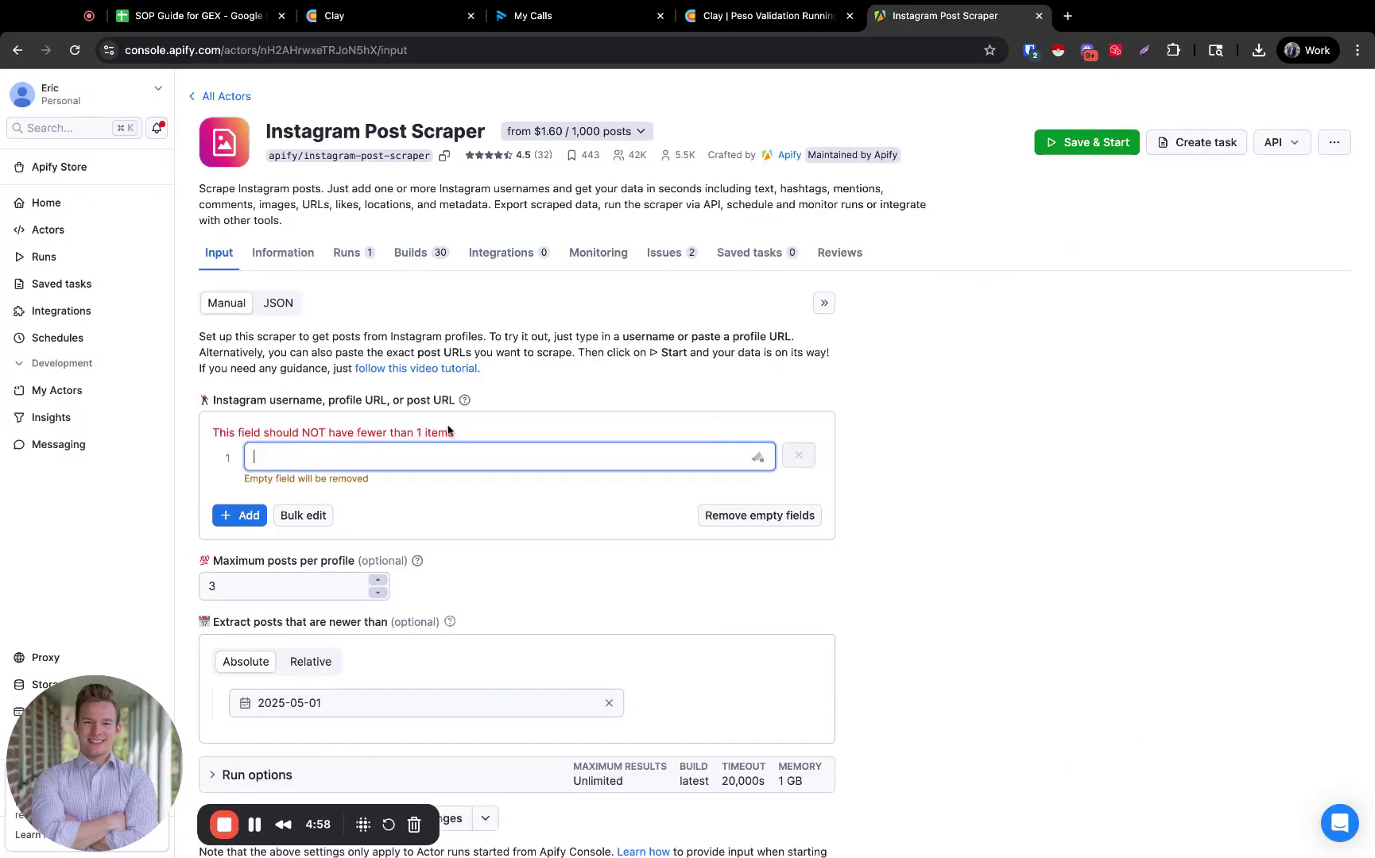
key(super+v)
Step: Change Maximum posts per profile from 3 to 2, keeping the 2025-05-01 date
scroll(366, 390, down, 1)
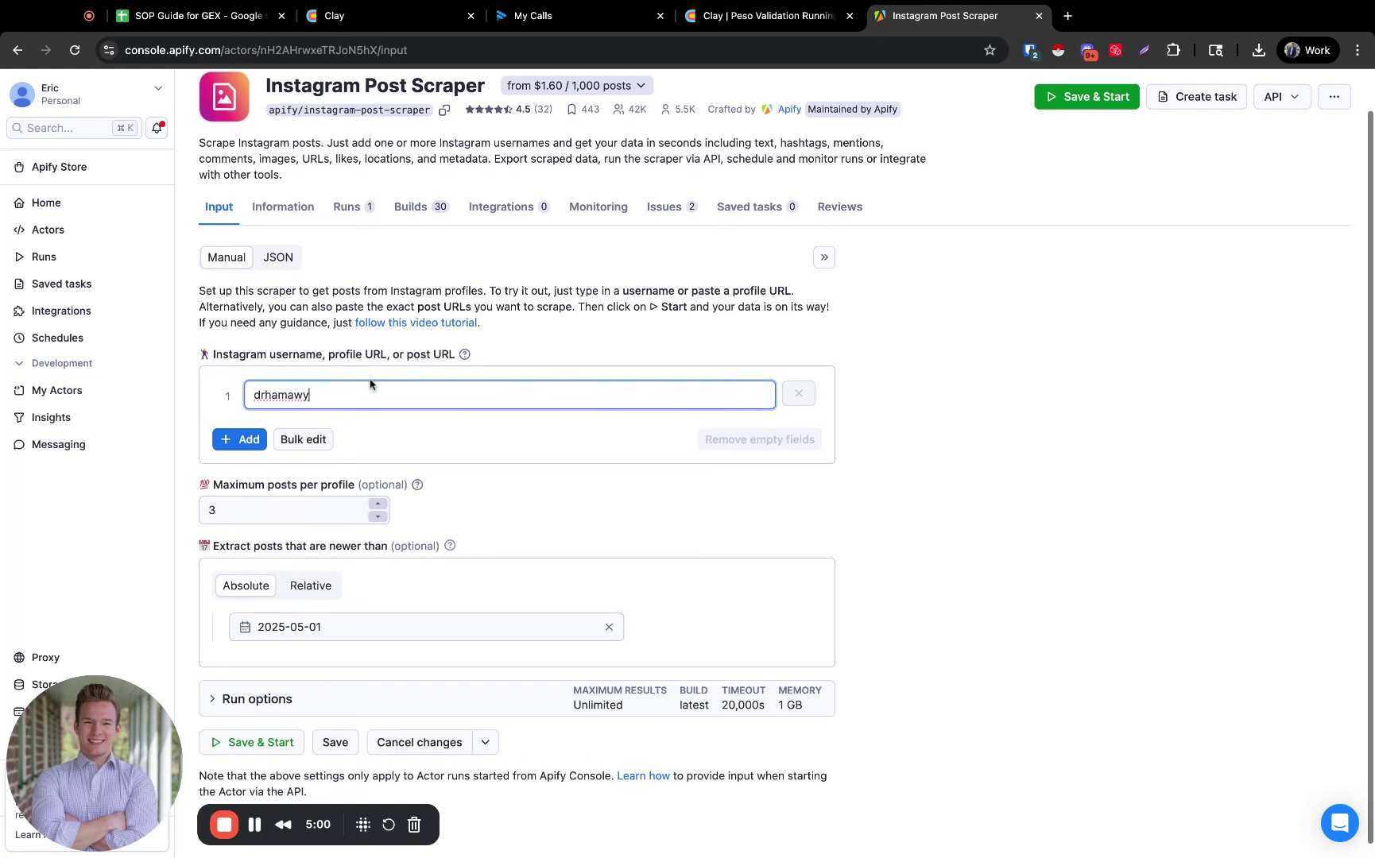
click(282, 513)
double_click(228, 513)
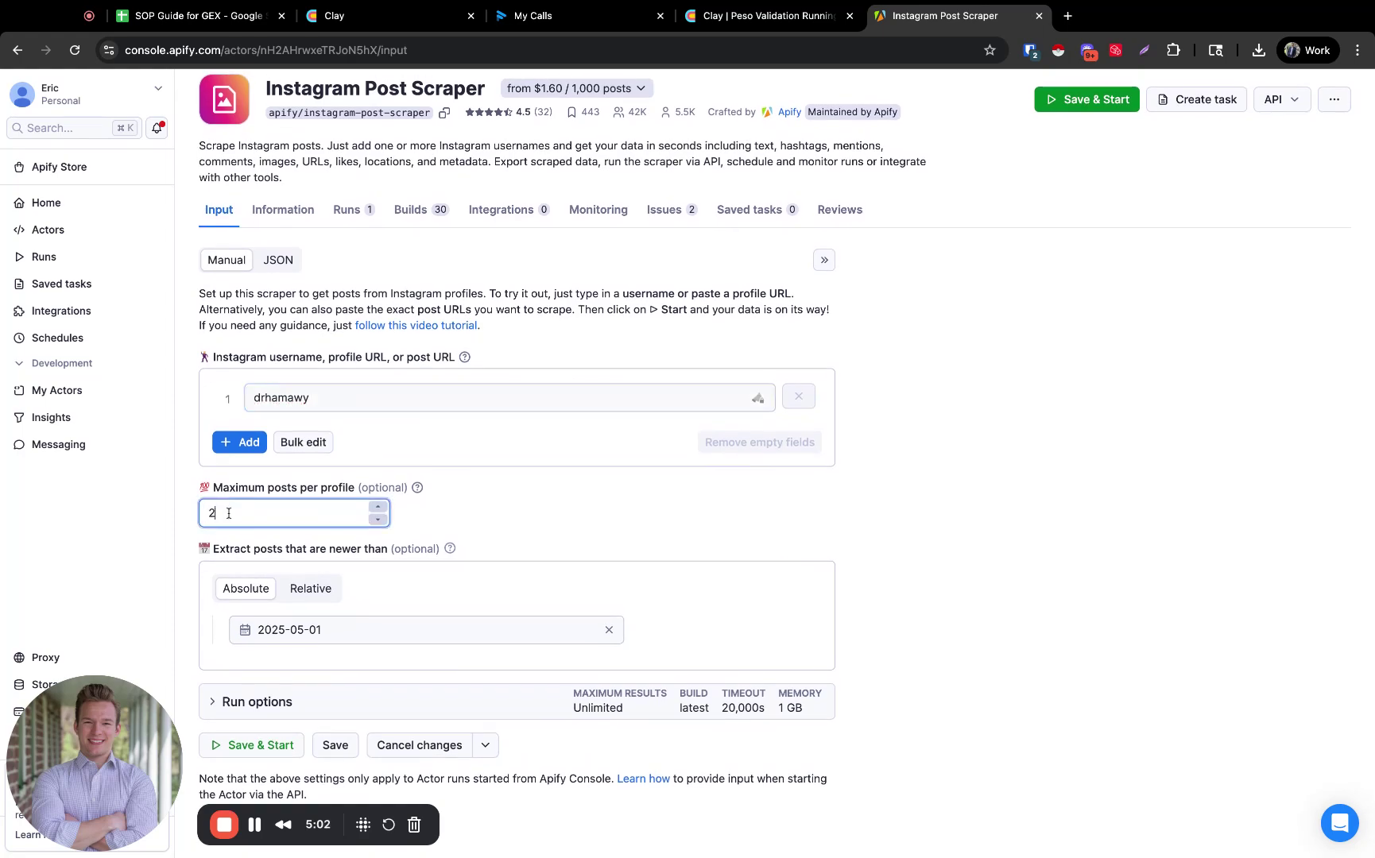
click(340, 620)
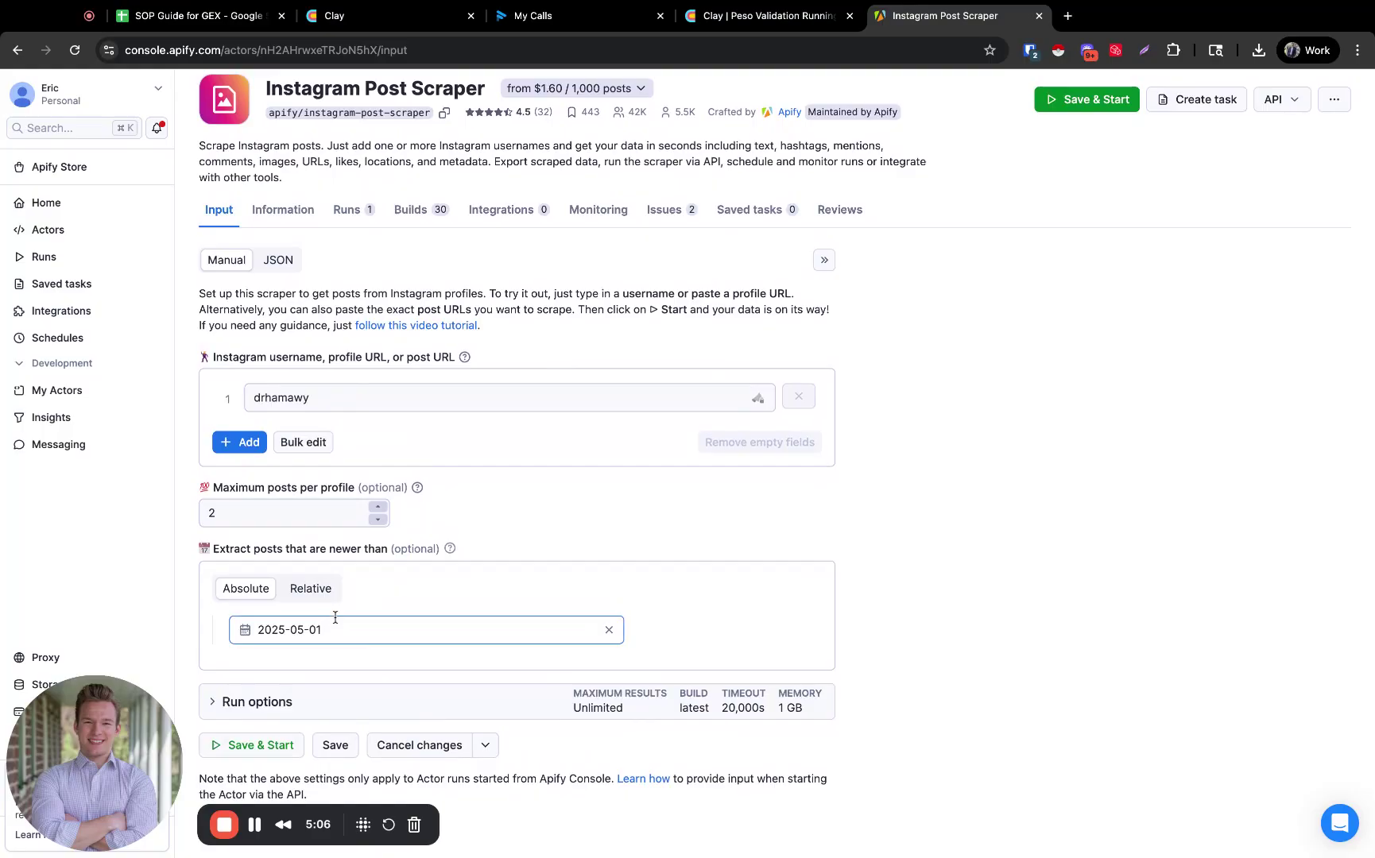
click(360, 578)
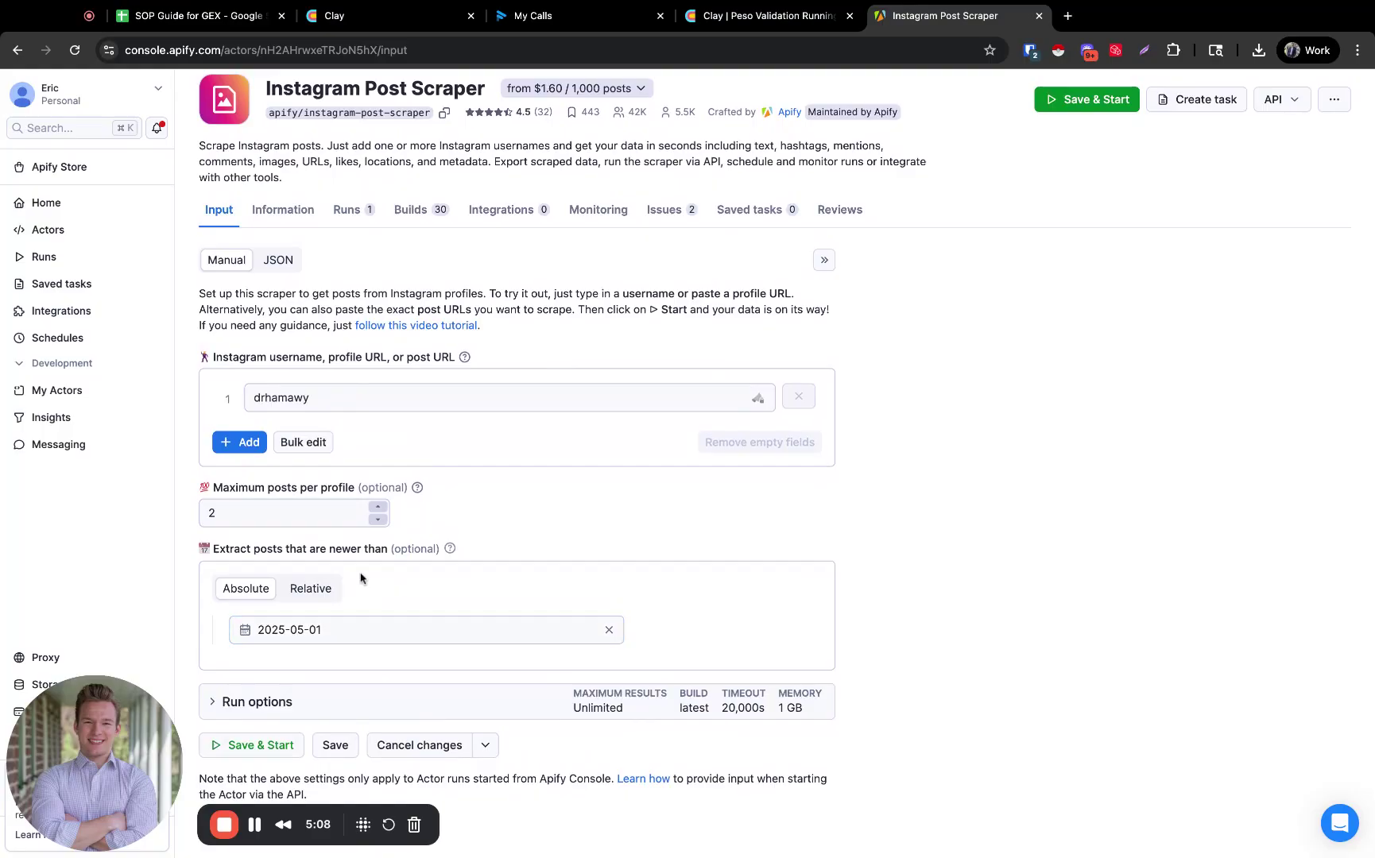
click(353, 617)
Step: Start the Instagram Post Scraper run and review its Input JSON, Log and Output tabs
click(247, 745)
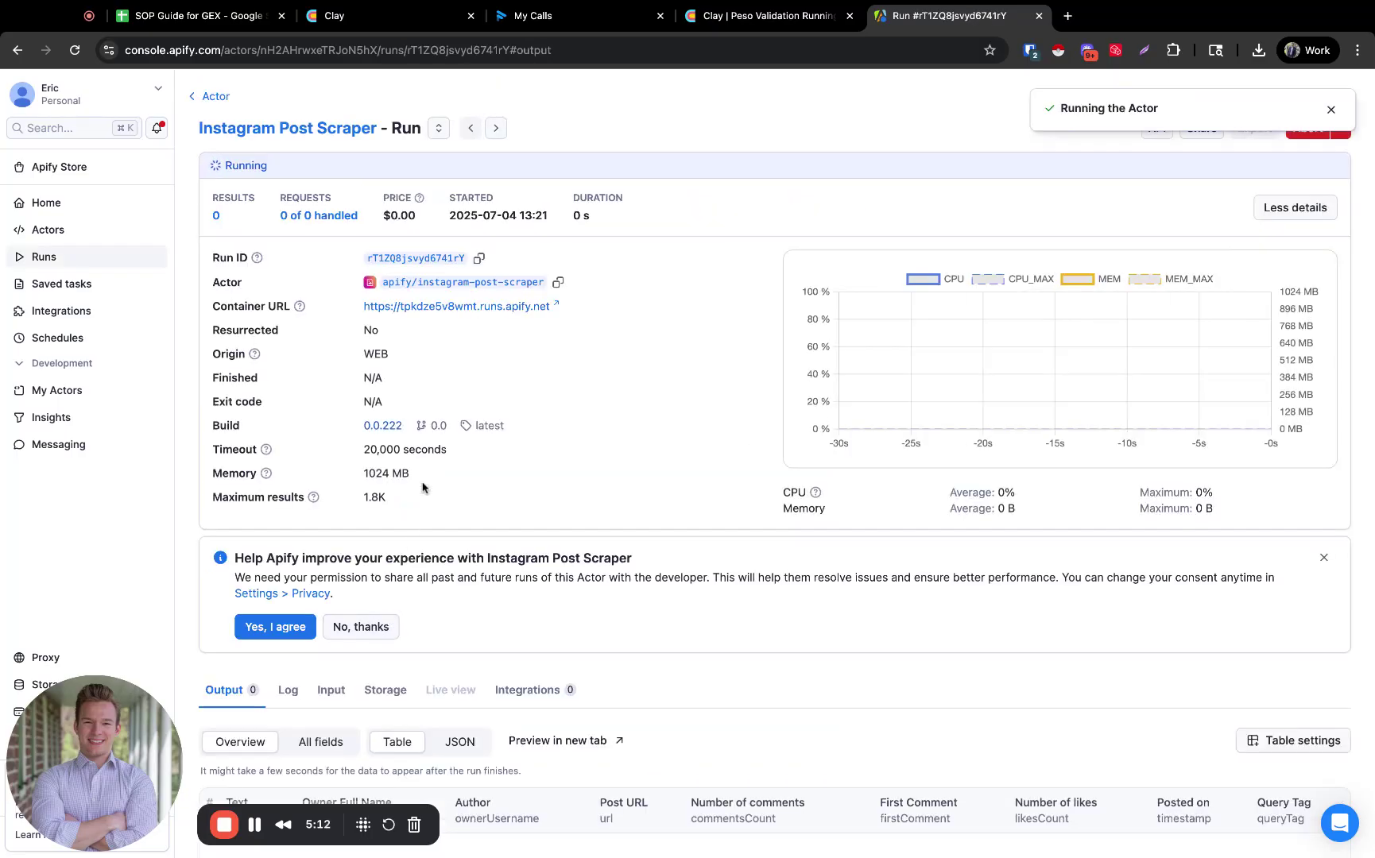
click(337, 475)
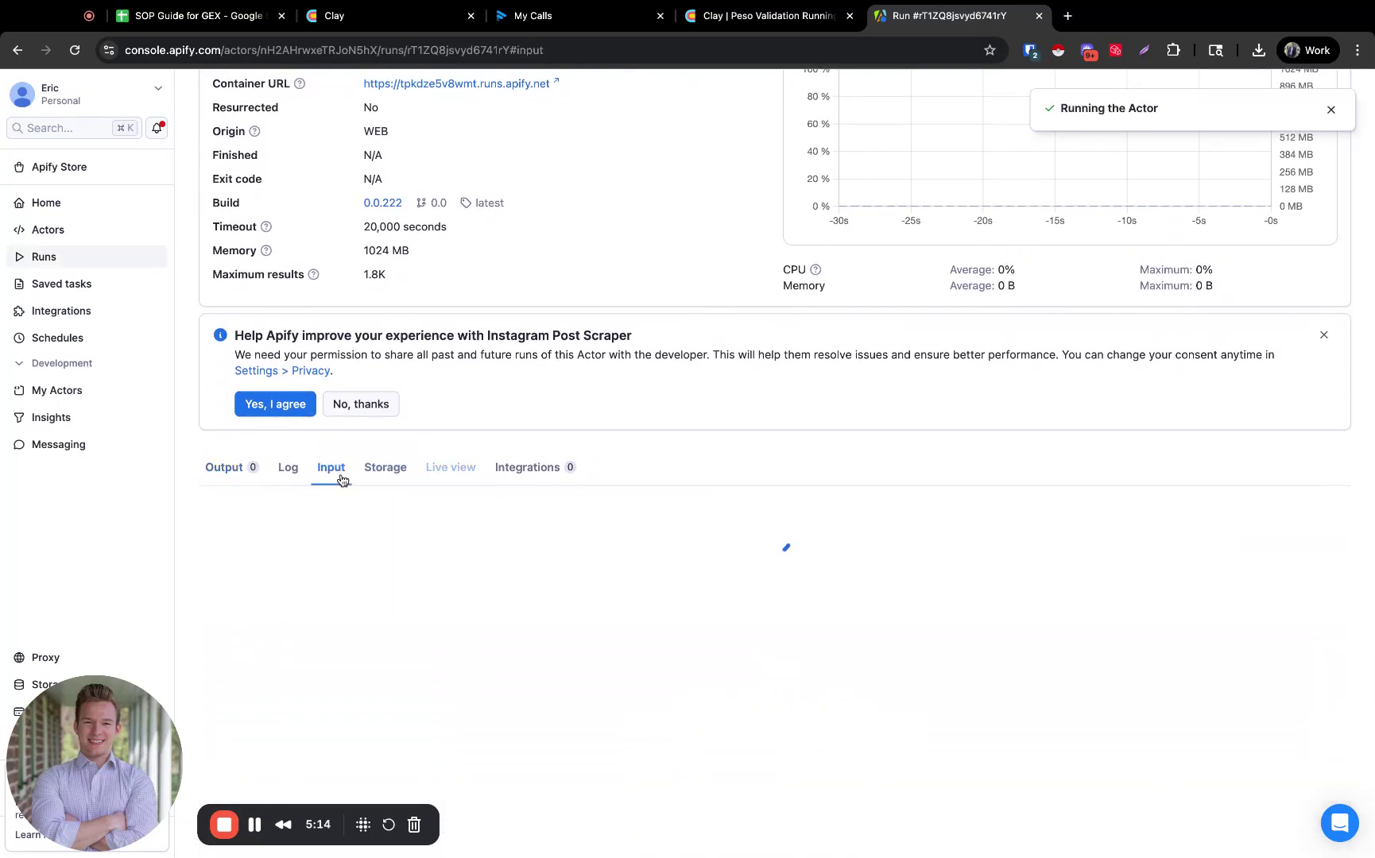
drag(225, 670, 308, 526)
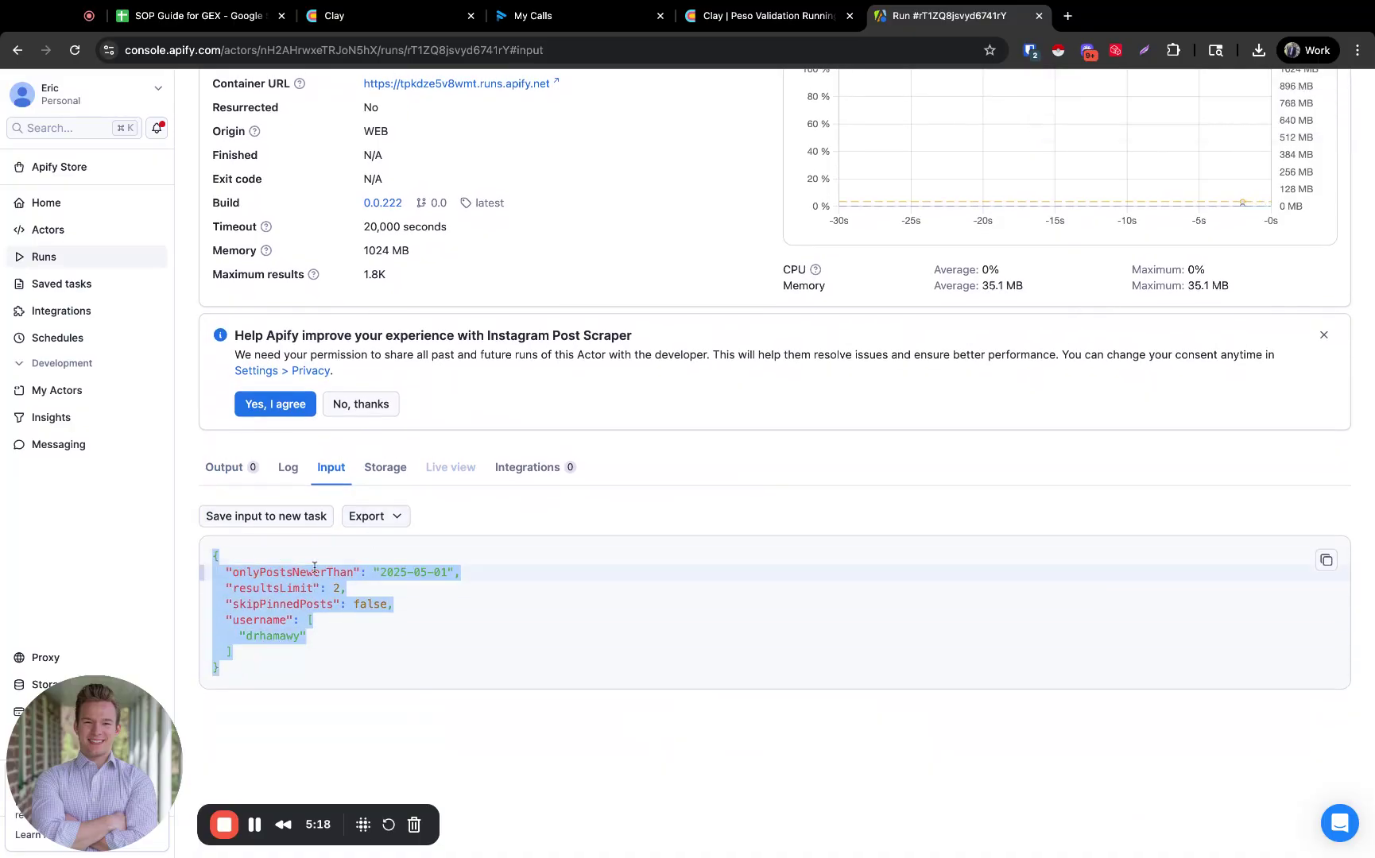
click(288, 476)
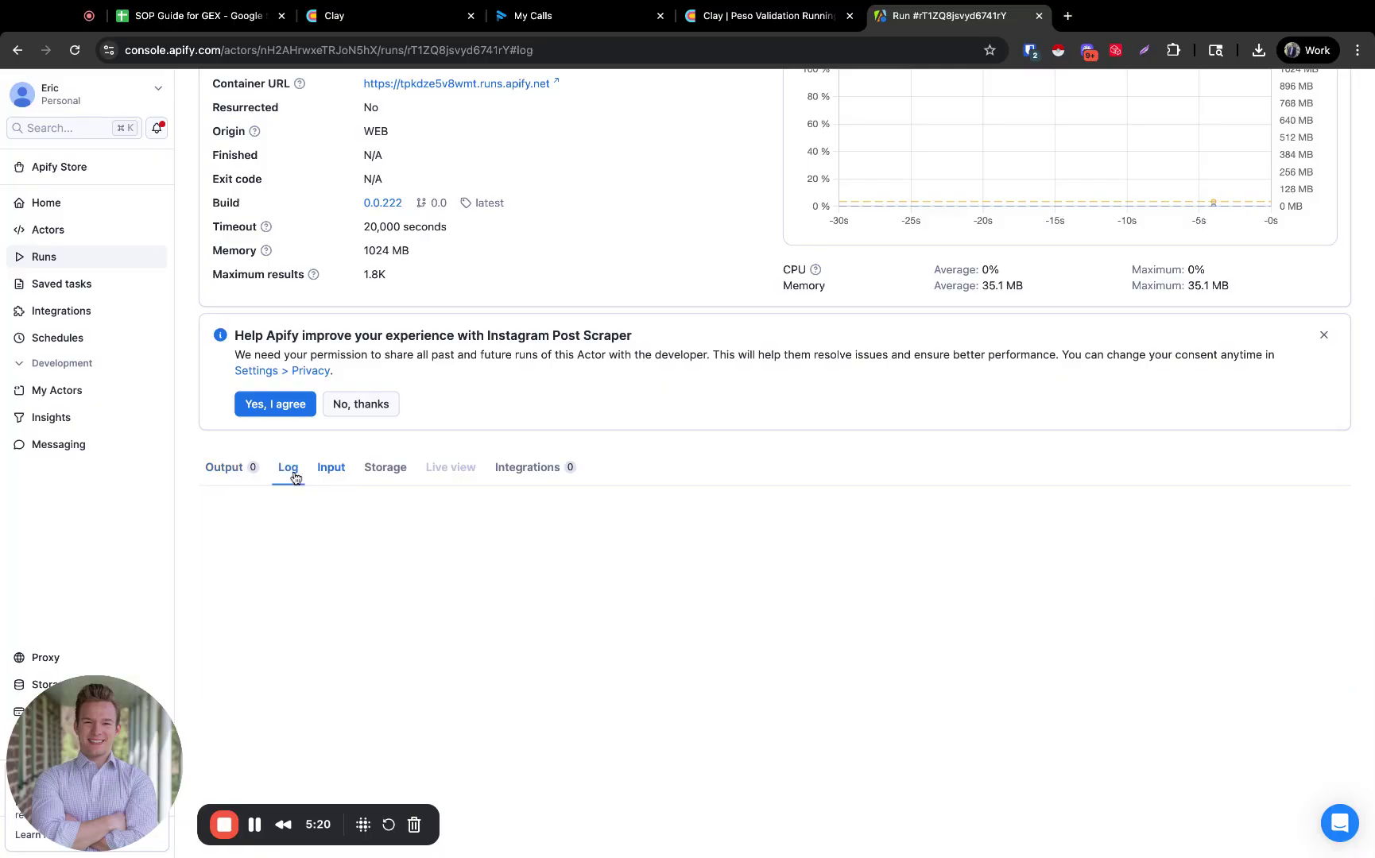
click(236, 443)
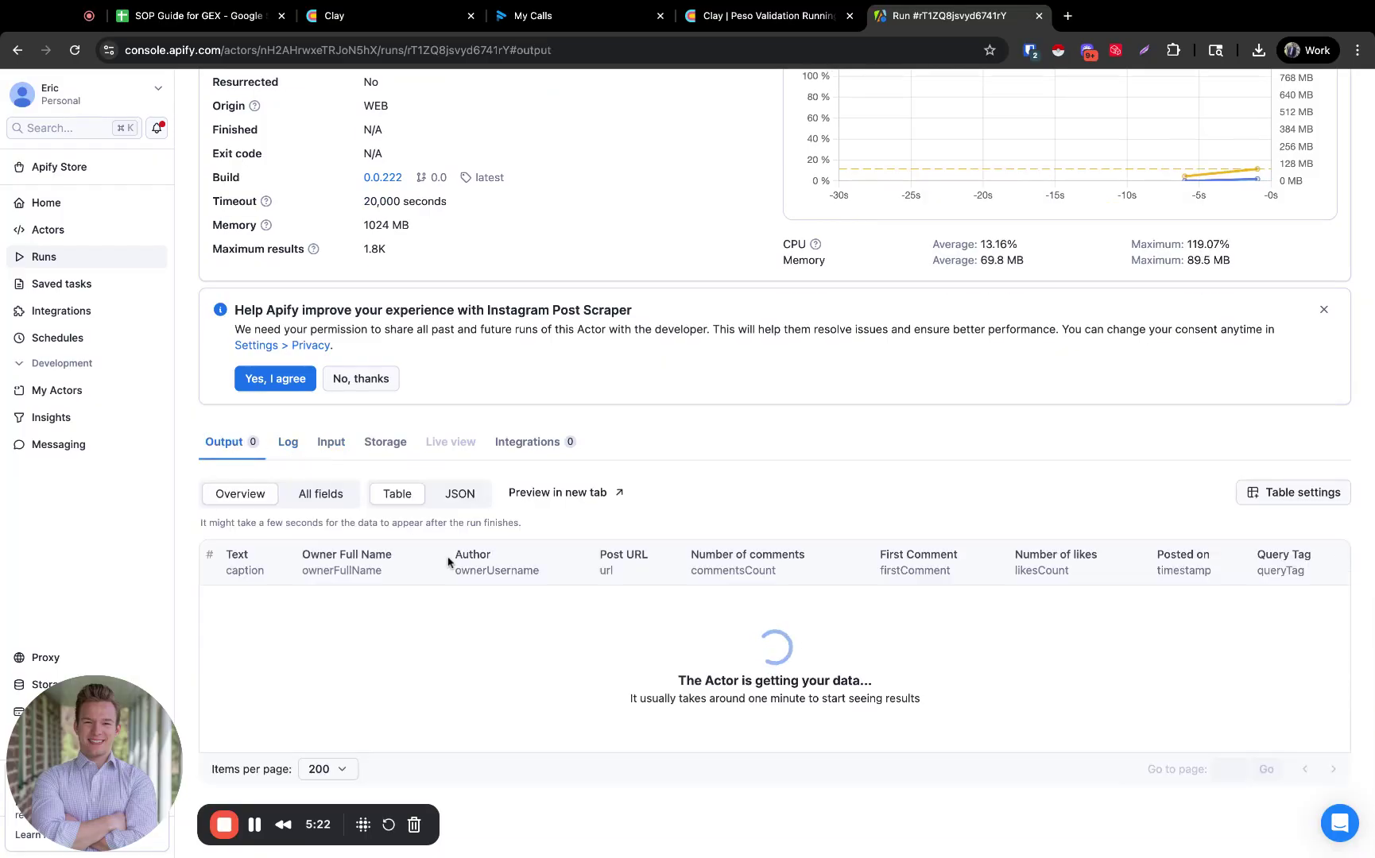
click(759, 16)
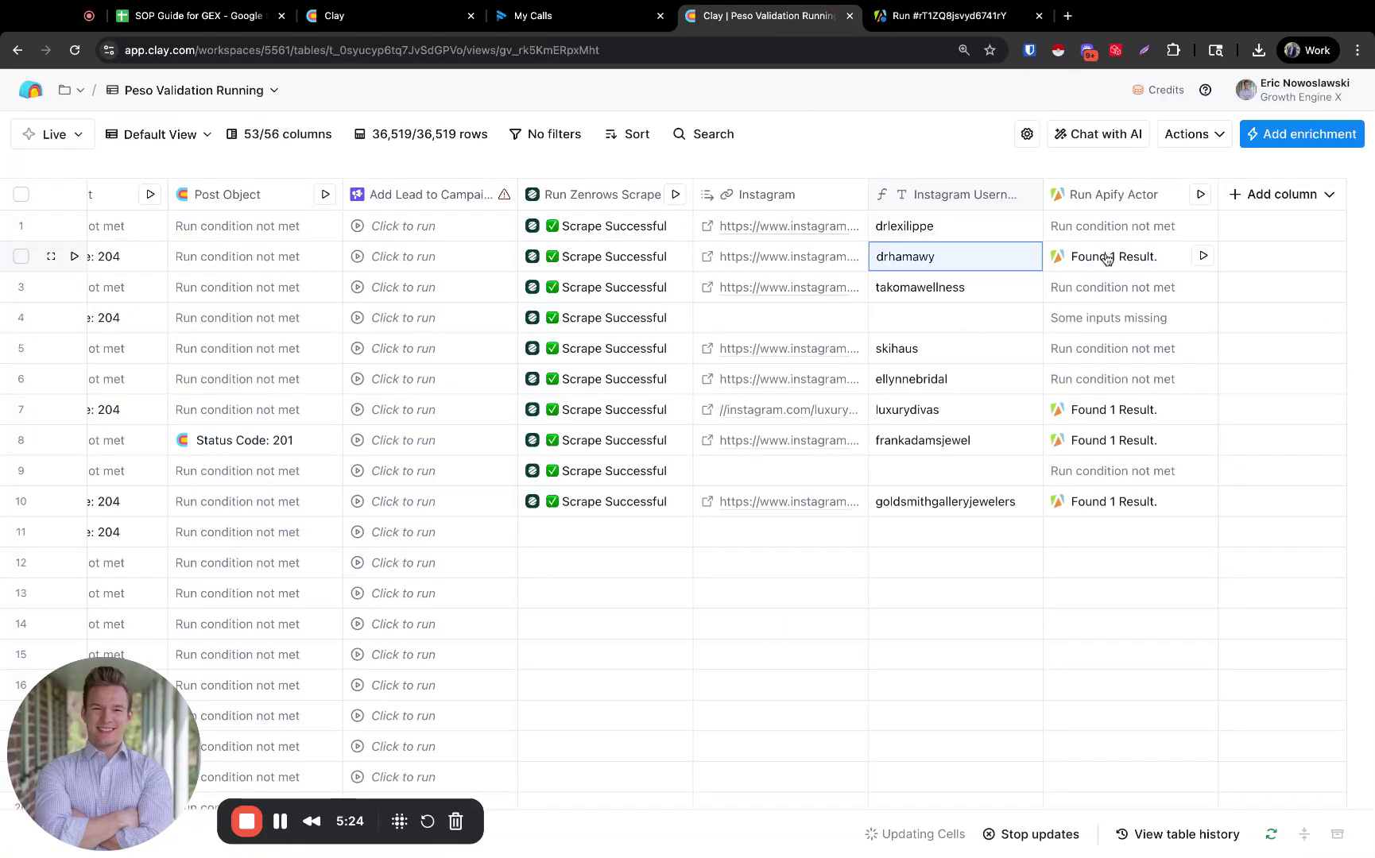
Step: Add a new Run Apify Actor enrichment column to the table
click(1256, 201)
click(1256, 236)
text(apify)
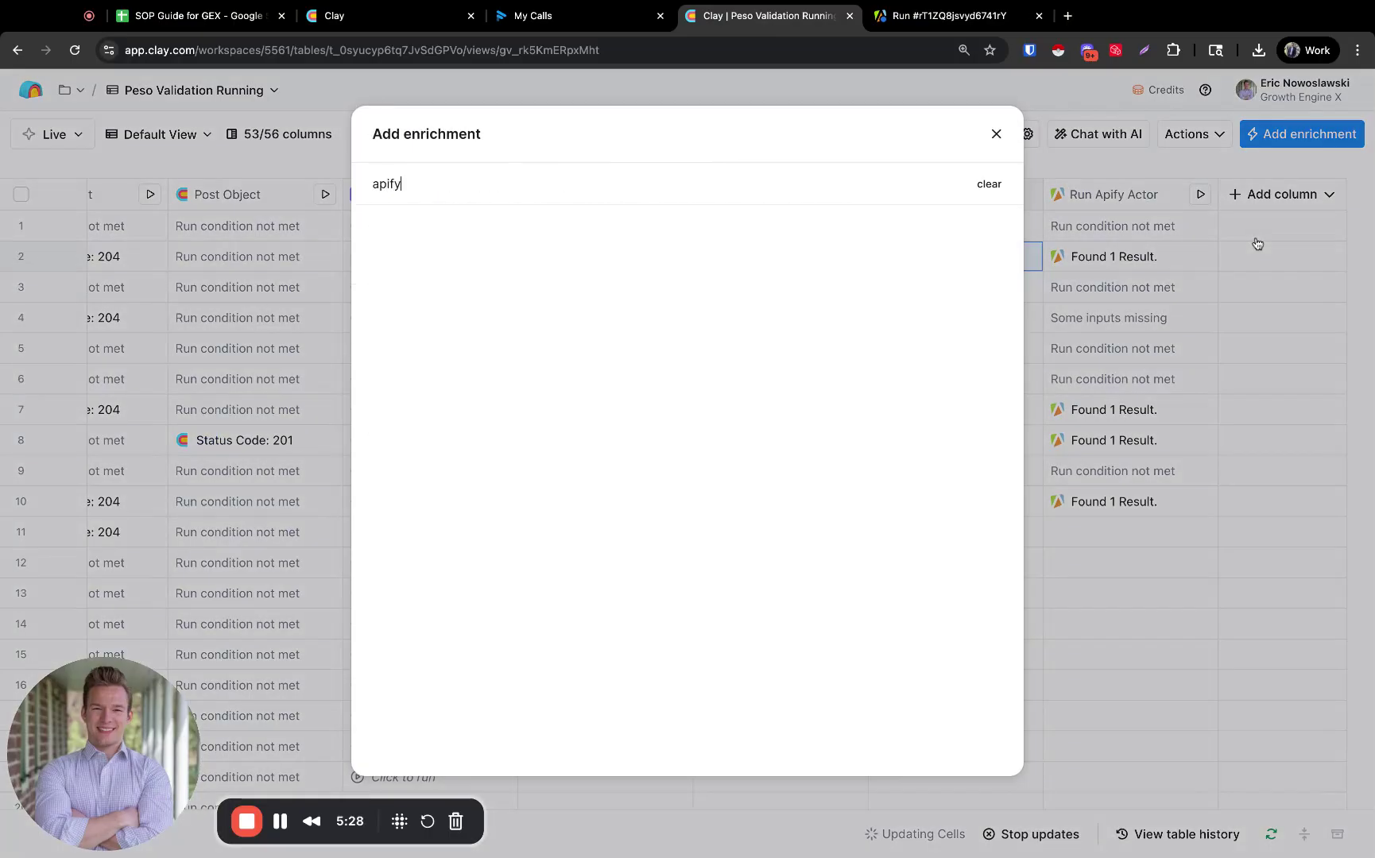
click(516, 286)
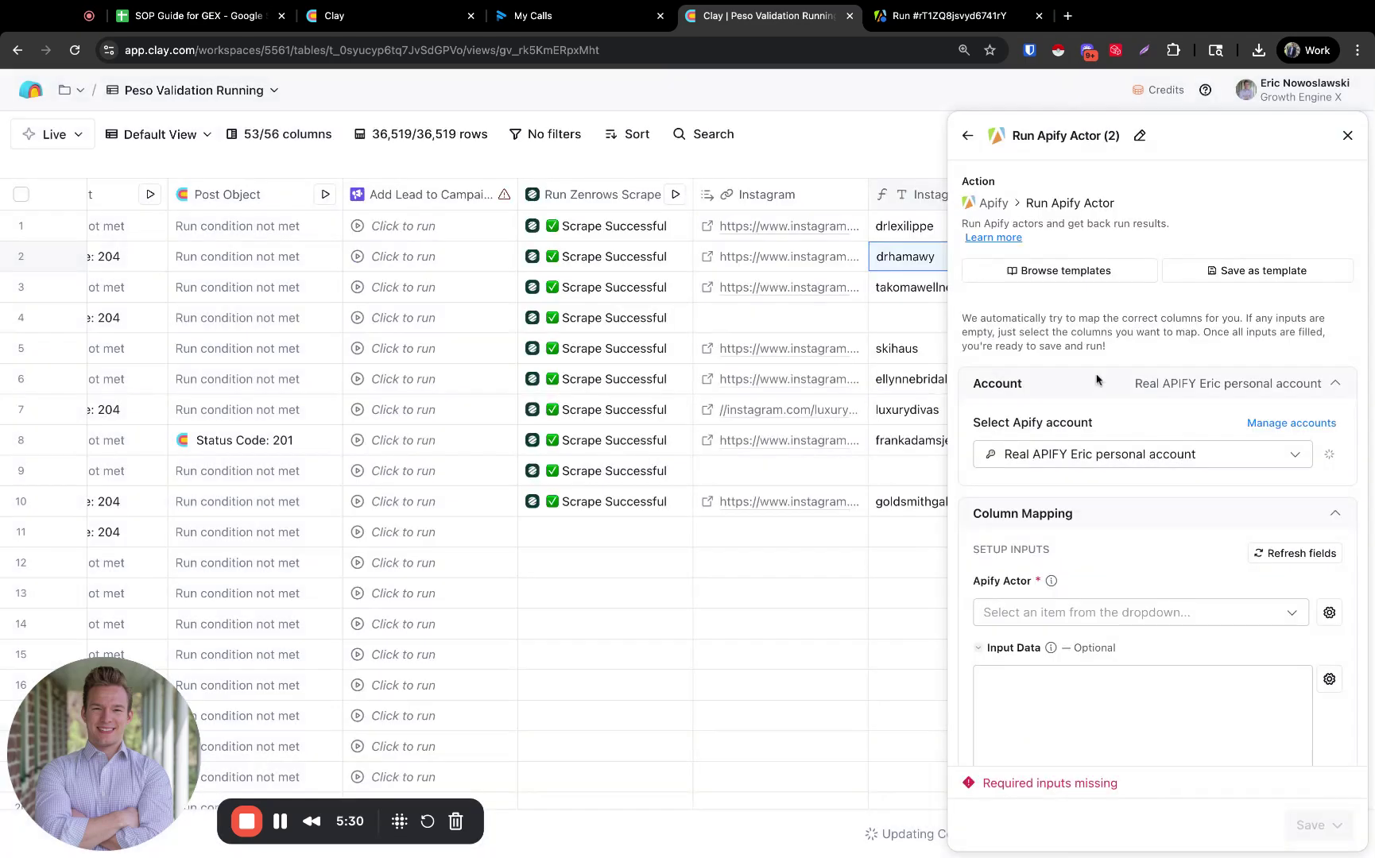
Step: Search the Apify Actor list for 'instagram post scr' and confirm the Apify run has succeeded
click(1077, 613)
text(inst)
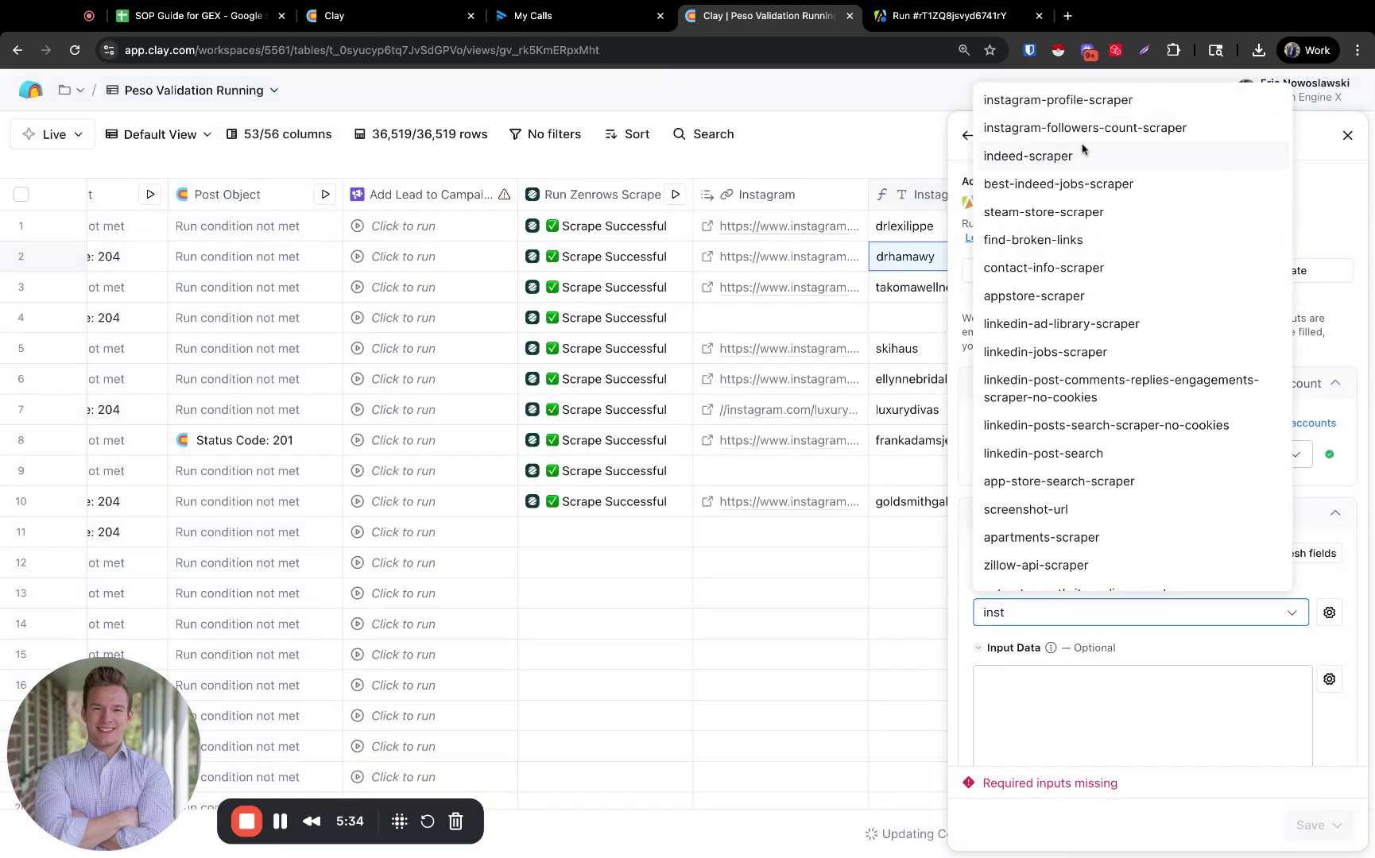
click(930, 17)
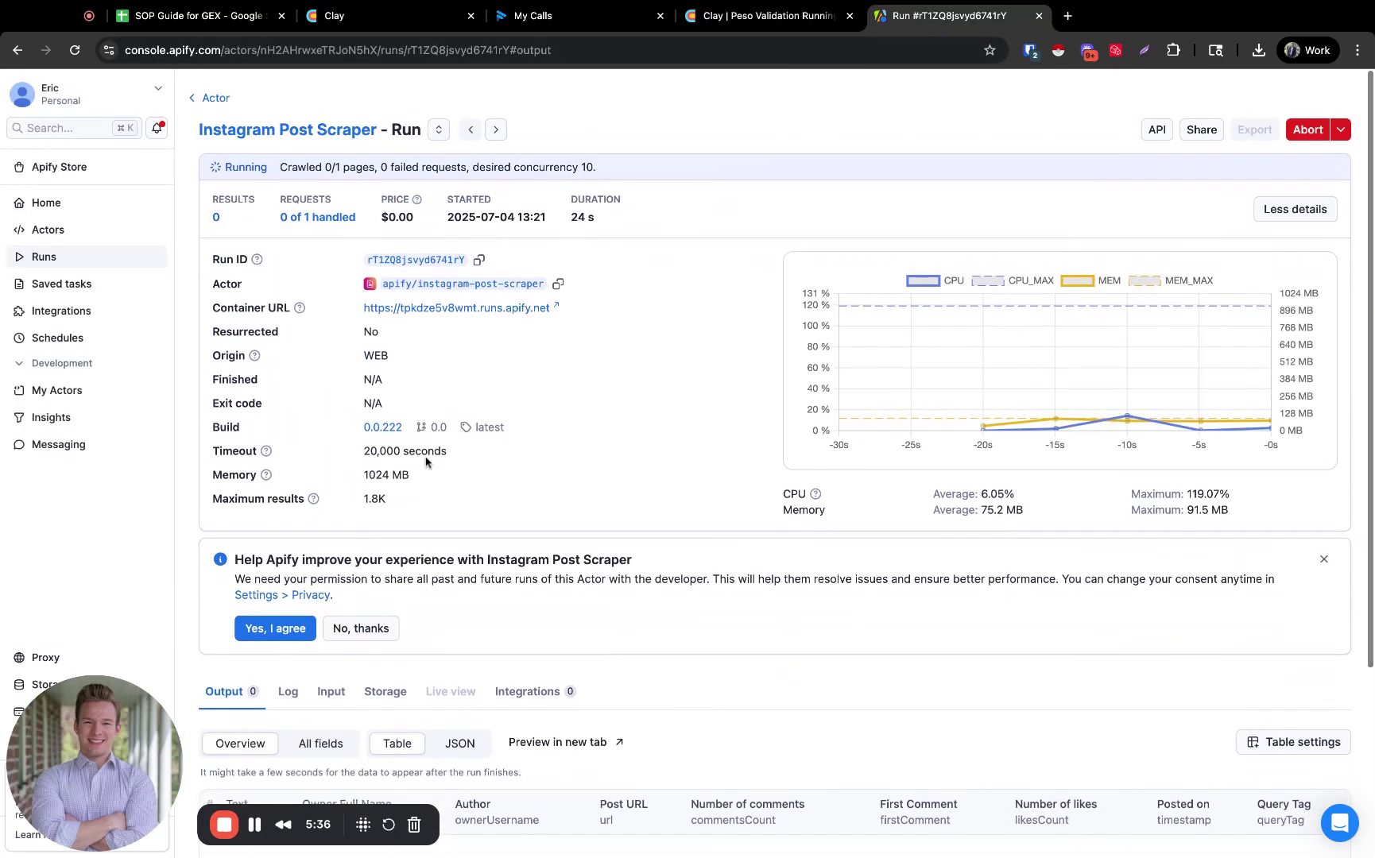
click(742, 31)
text(instagram post)
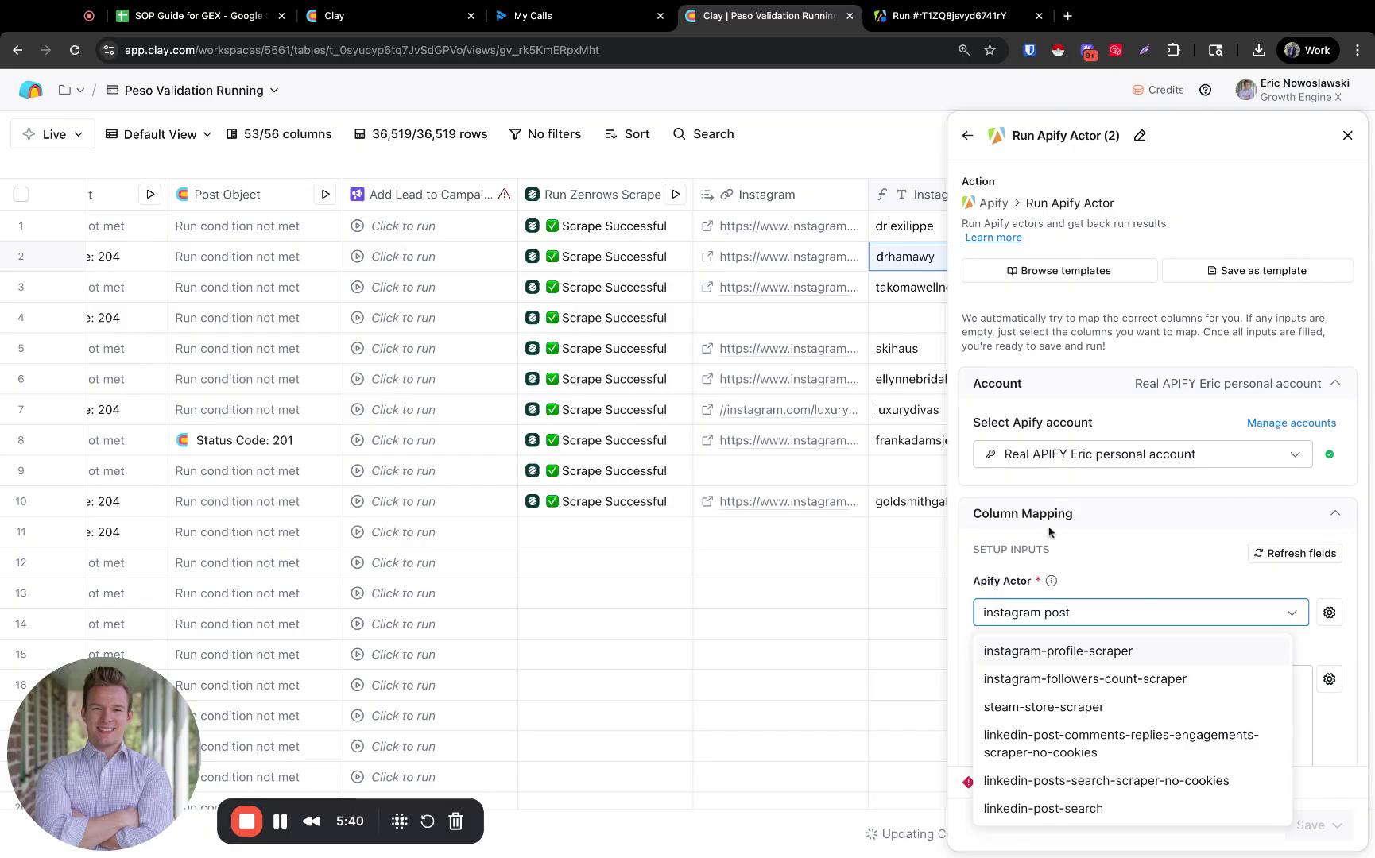
text( scr)
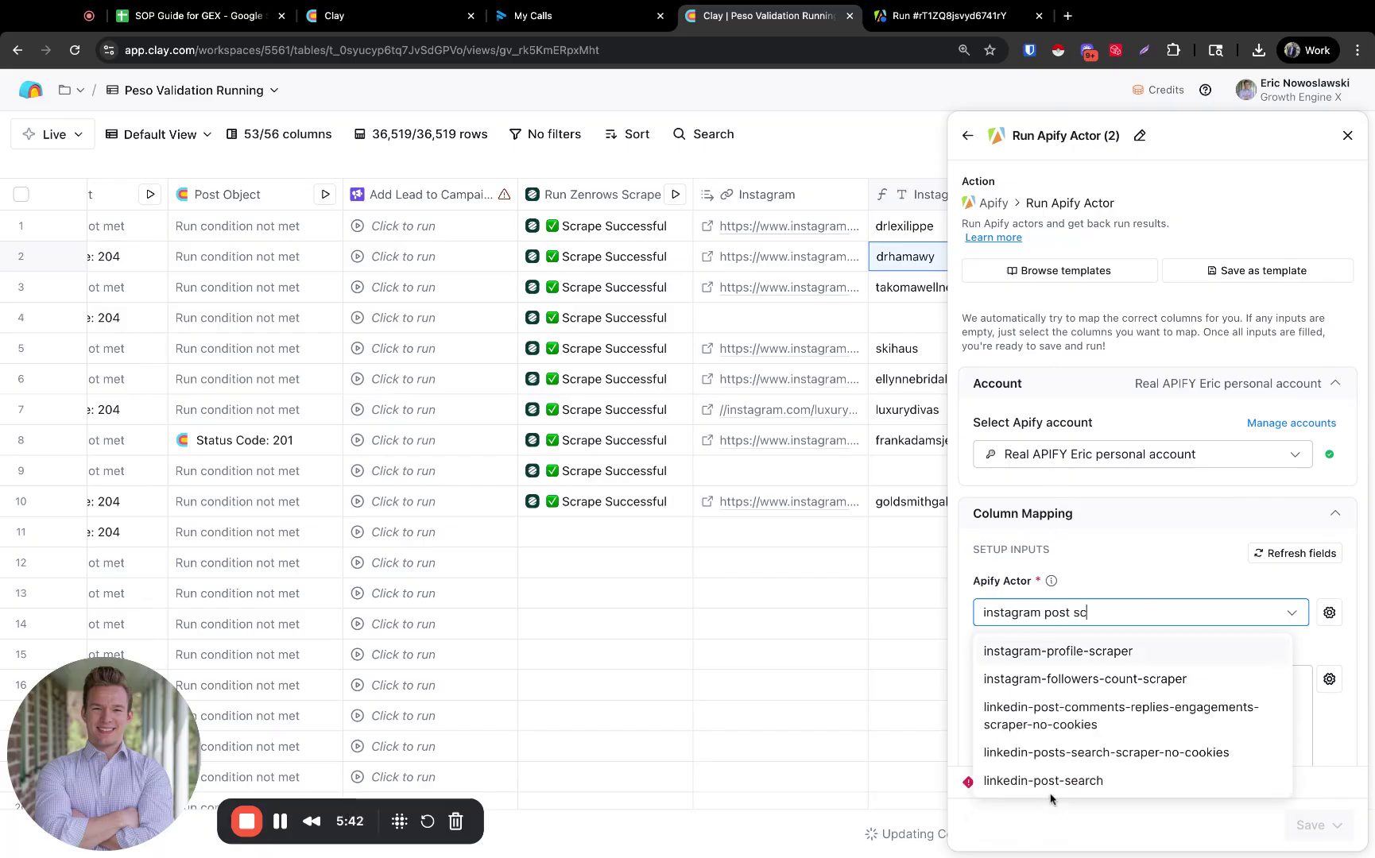
key(BackSpace)
key(BackSpace)
key(BackSpace)
key(BackSpace)
key(BackSpace)
key(BackSpace)
key(BackSpace)
key(BackSpace)
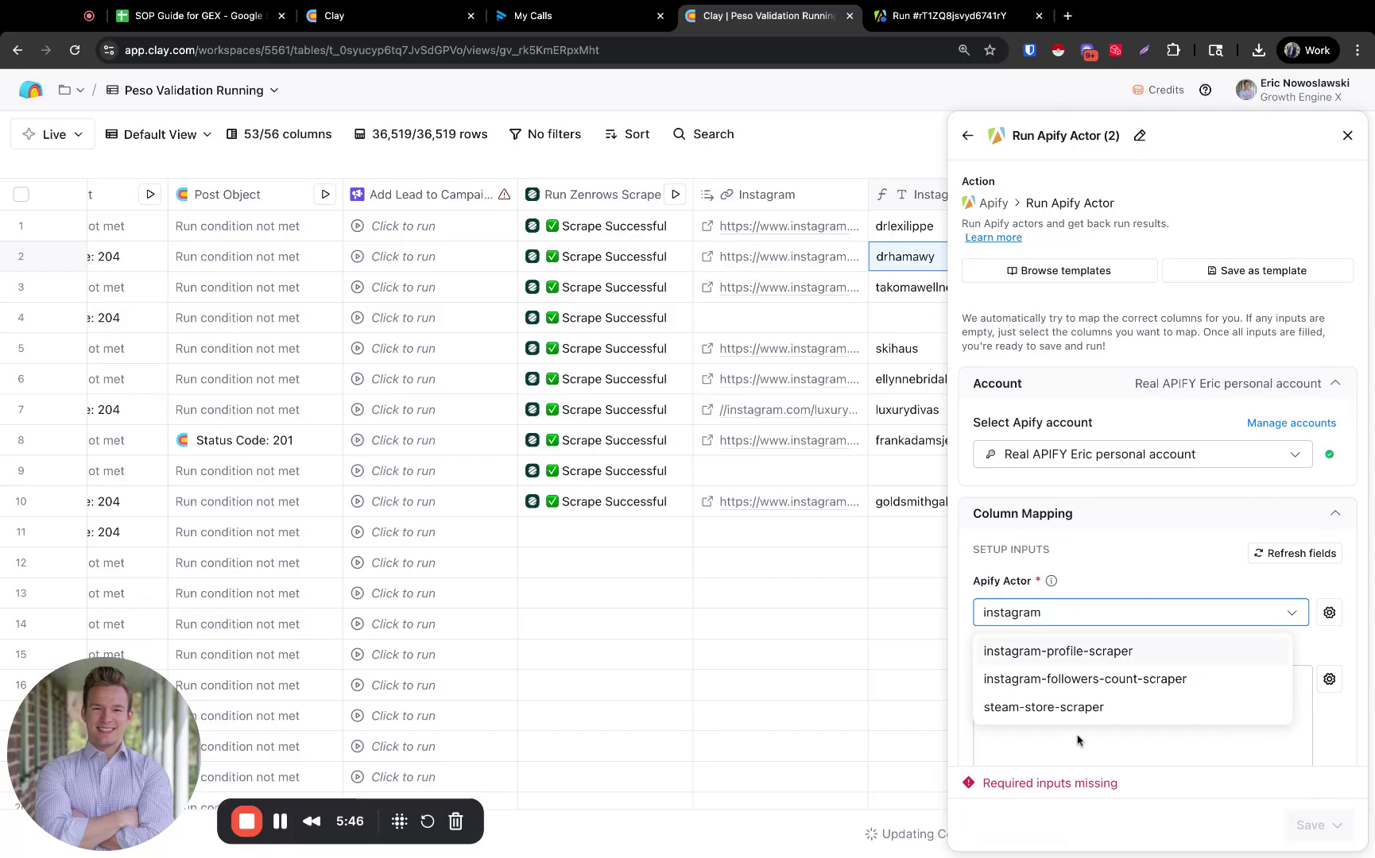
click(1085, 552)
click(911, 25)
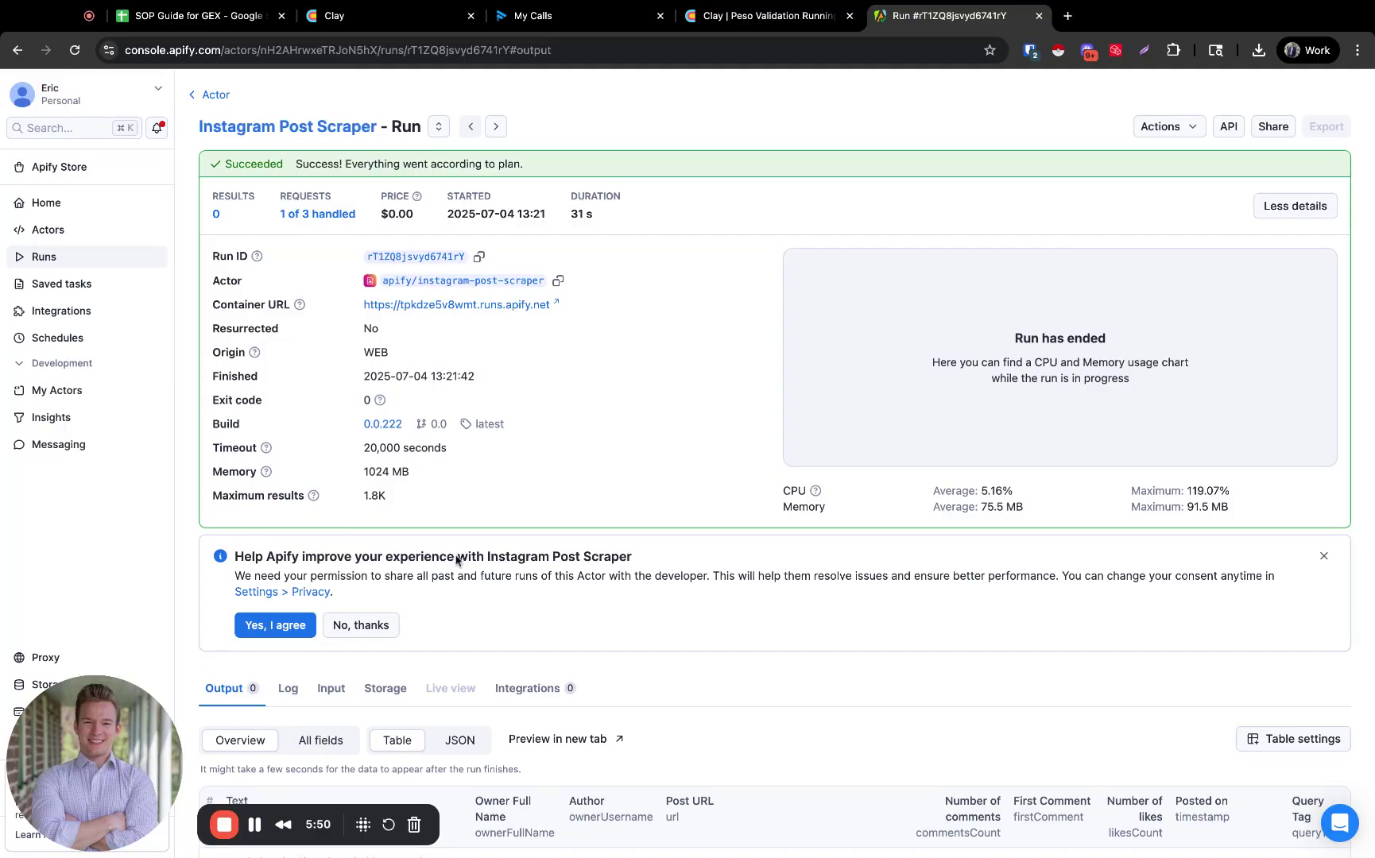
Step: Look over the 2-post Output table and the run log, then go back to Clay
scroll(466, 570, down, 3)
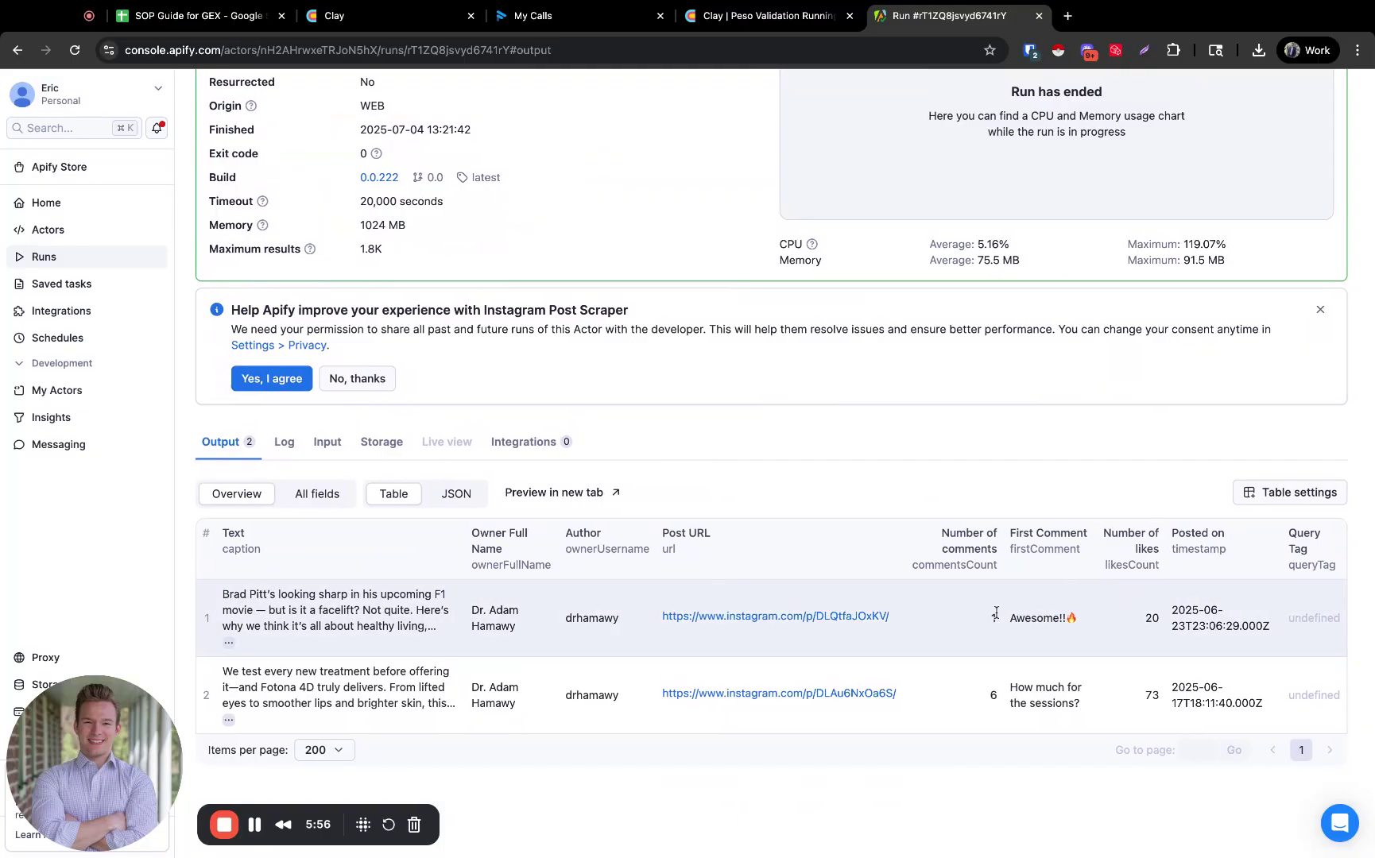
scroll(996, 613, right, 1)
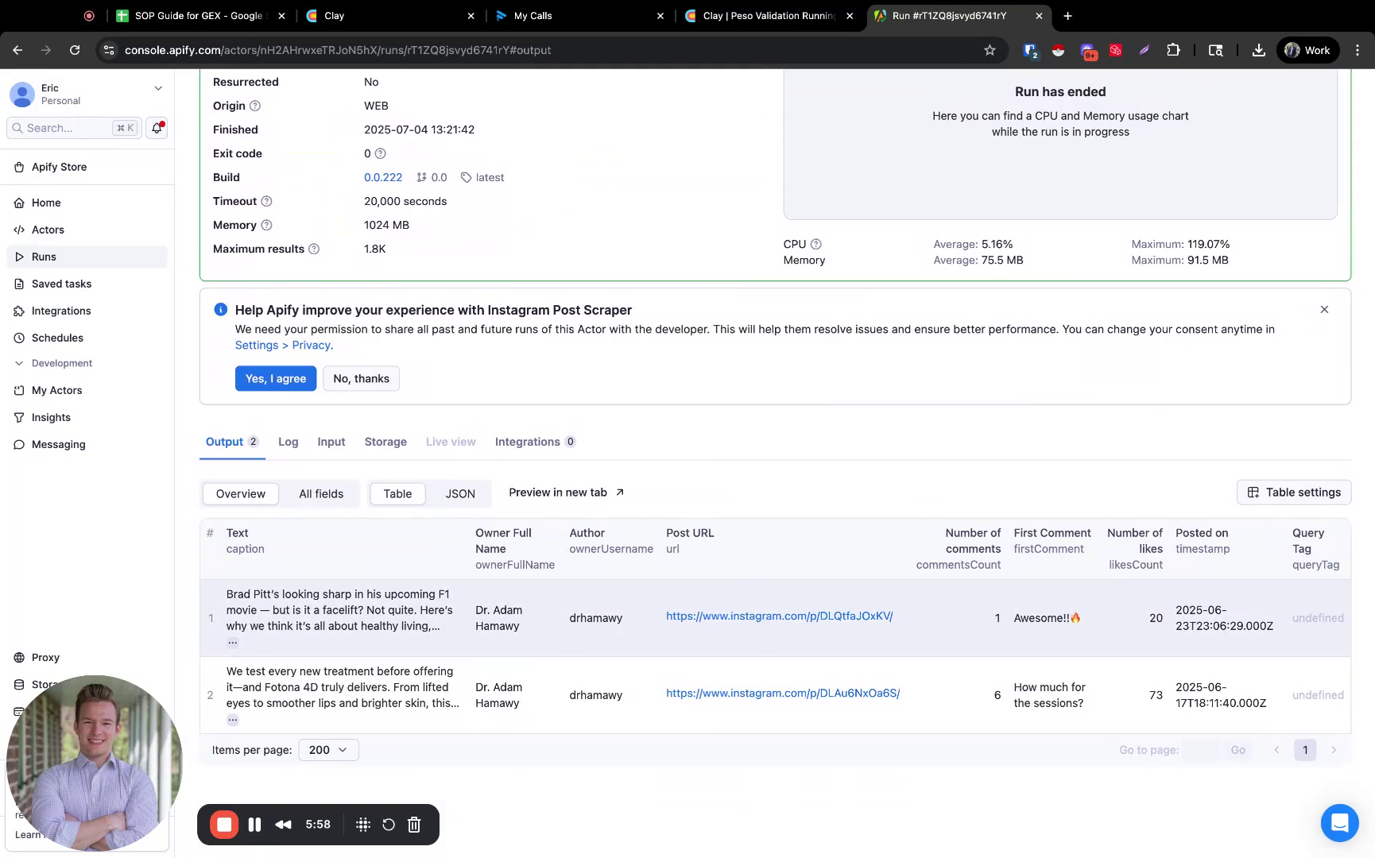
click(286, 442)
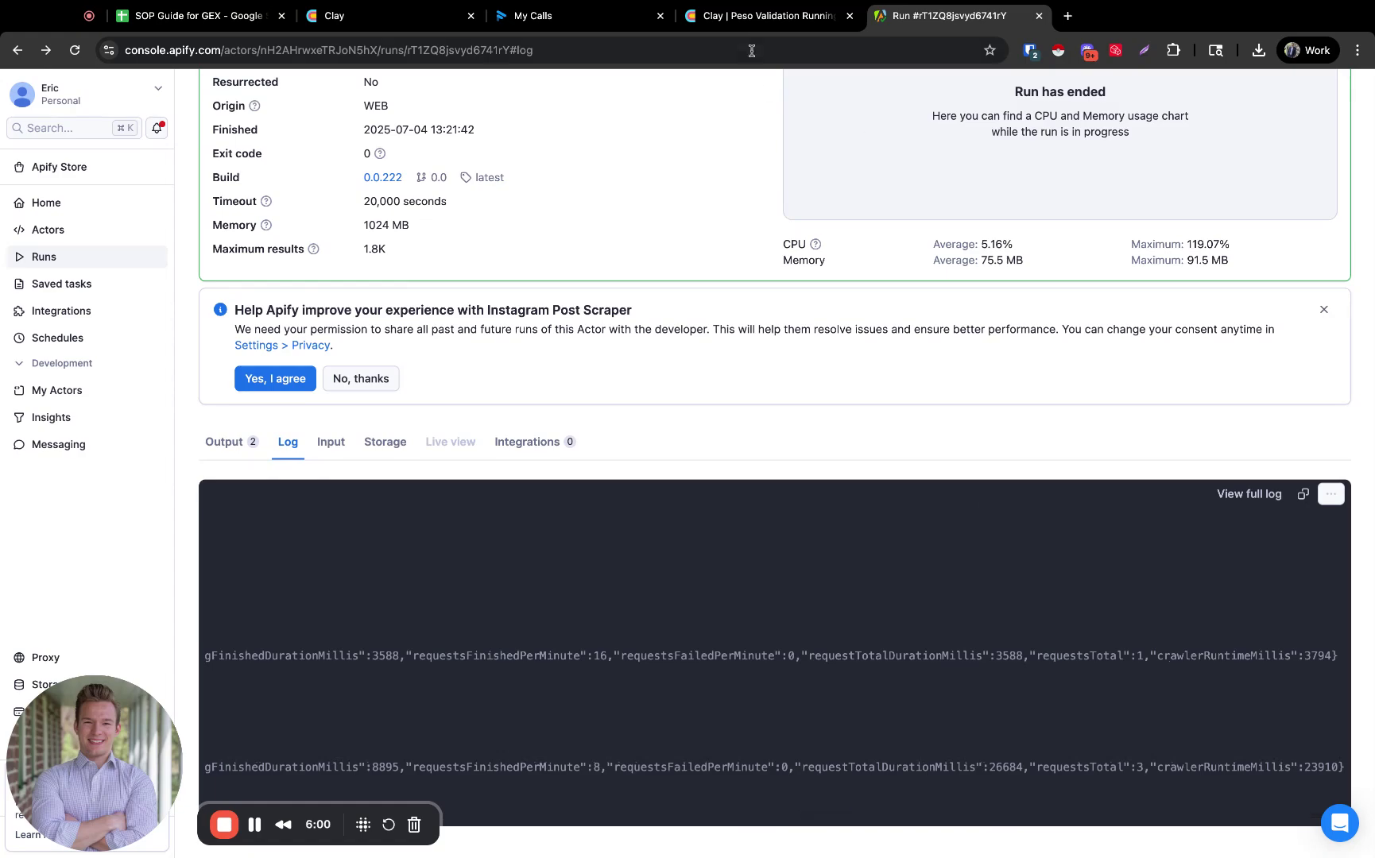
click(759, 18)
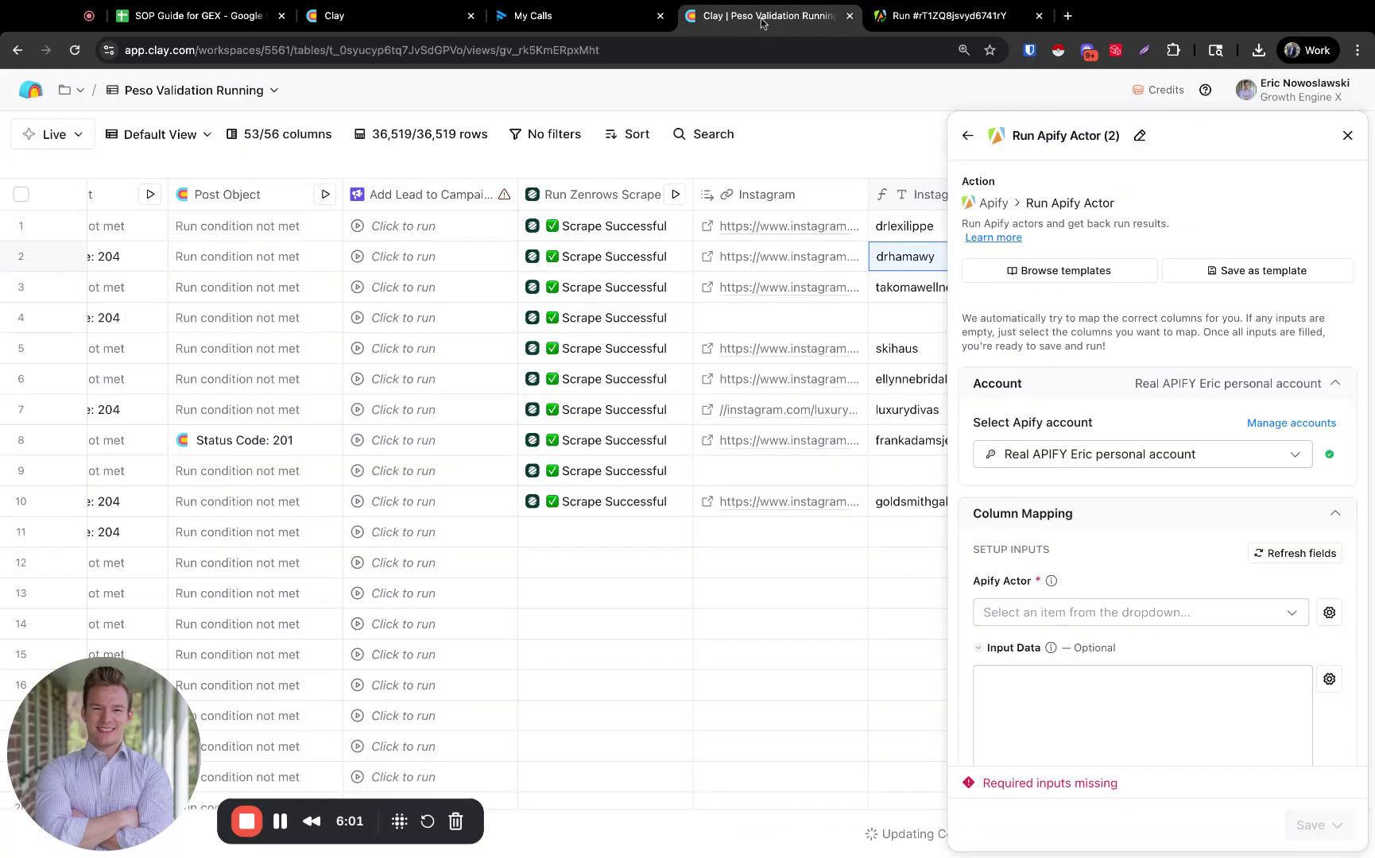
Step: Search the Apify Actor list for 'instagram-post', then clear the search
click(1055, 606)
text(instagram)
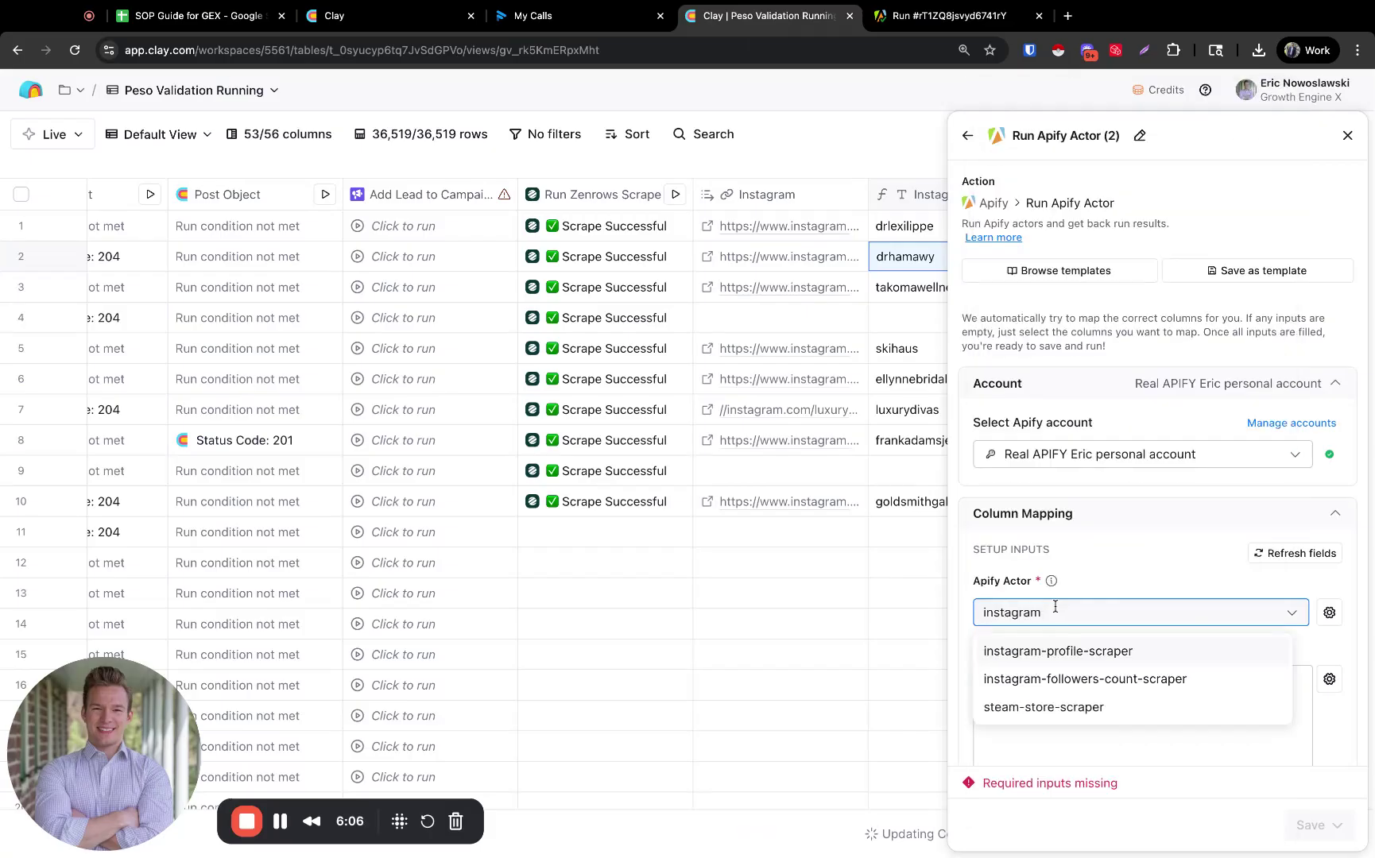
key(BackSpace)
text(-post)
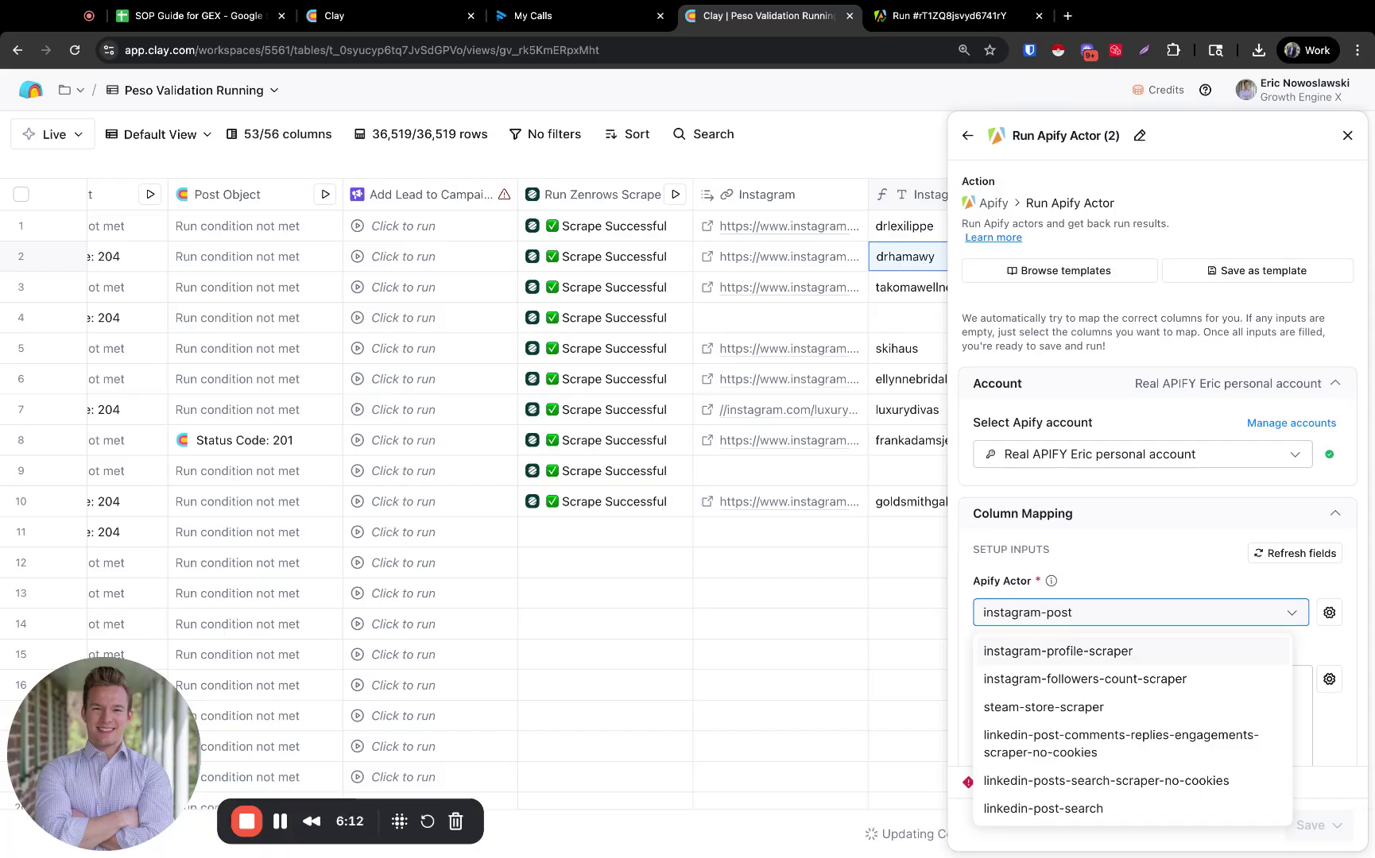
key(BackSpace)
key(BackSpace)
key(BackSpace)
key(BackSpace)
key(BackSpace)
key(BackSpace)
key(BackSpace)
key(BackSpace)
key(BackSpace)
key(BackSpace)
key(BackSpace)
key(BackSpace)
key(BackSpace)
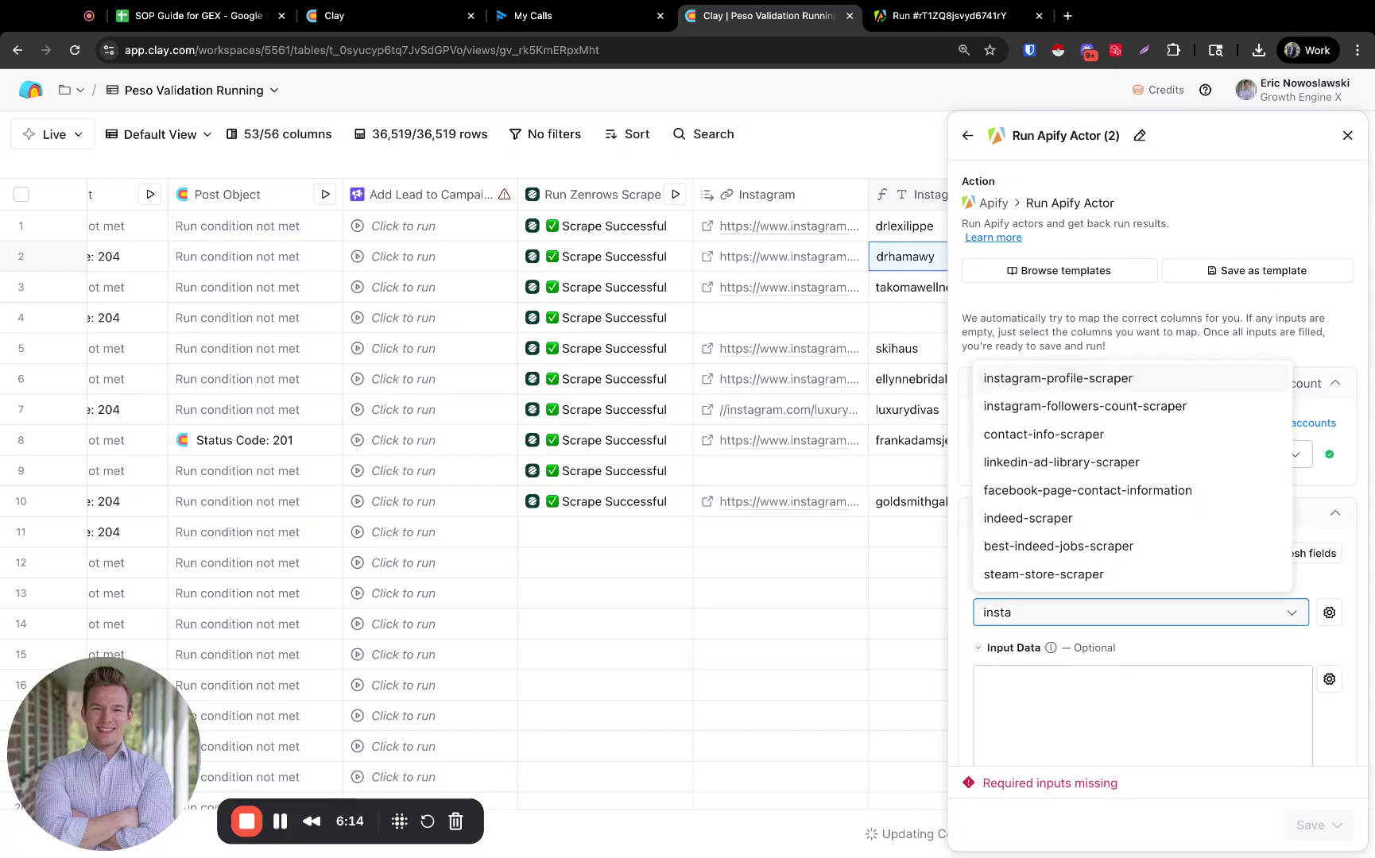
Step: Switch the Apify Actor setting's input type to Text with tokens
click(1329, 612)
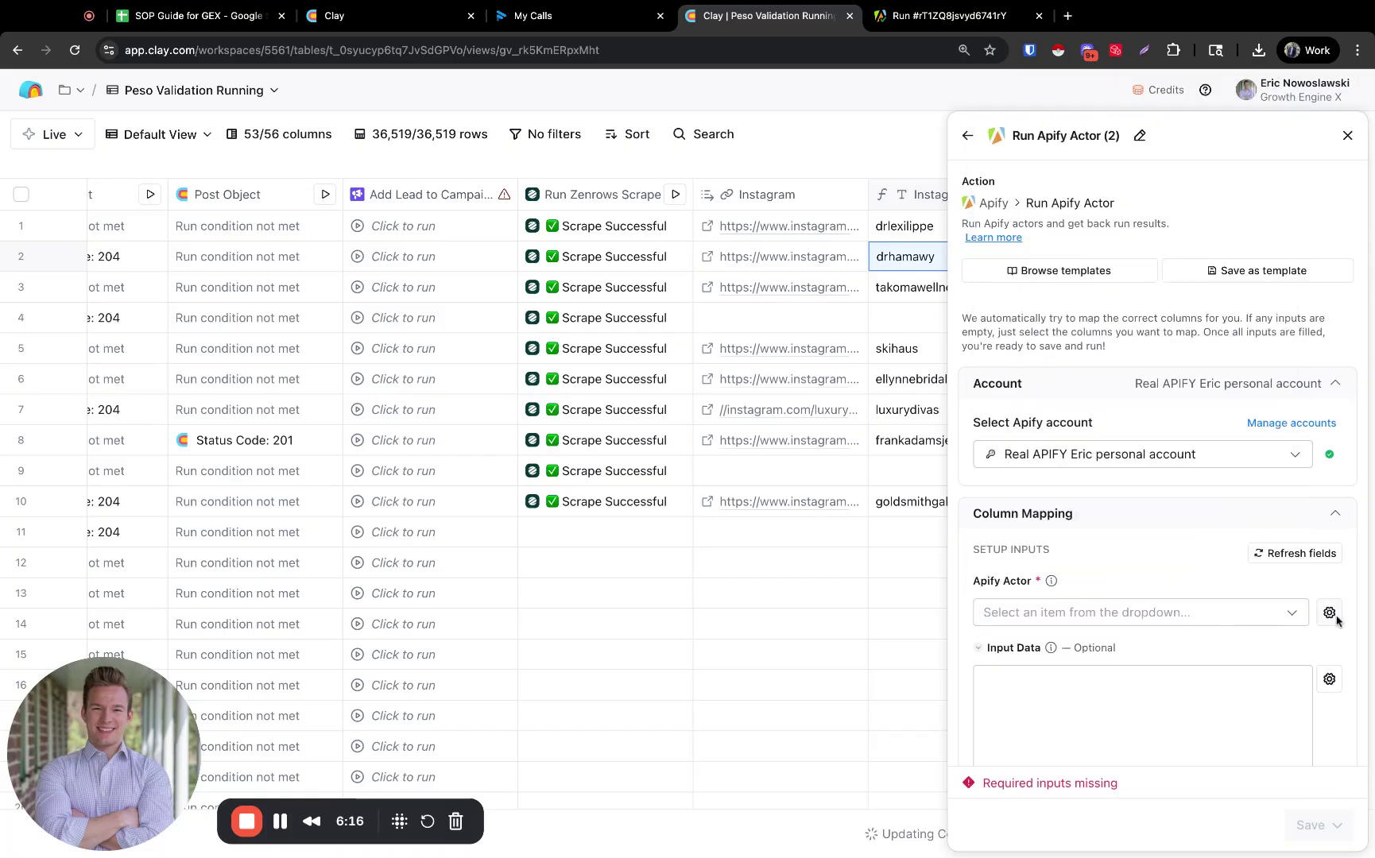
click(1329, 612)
click(1231, 712)
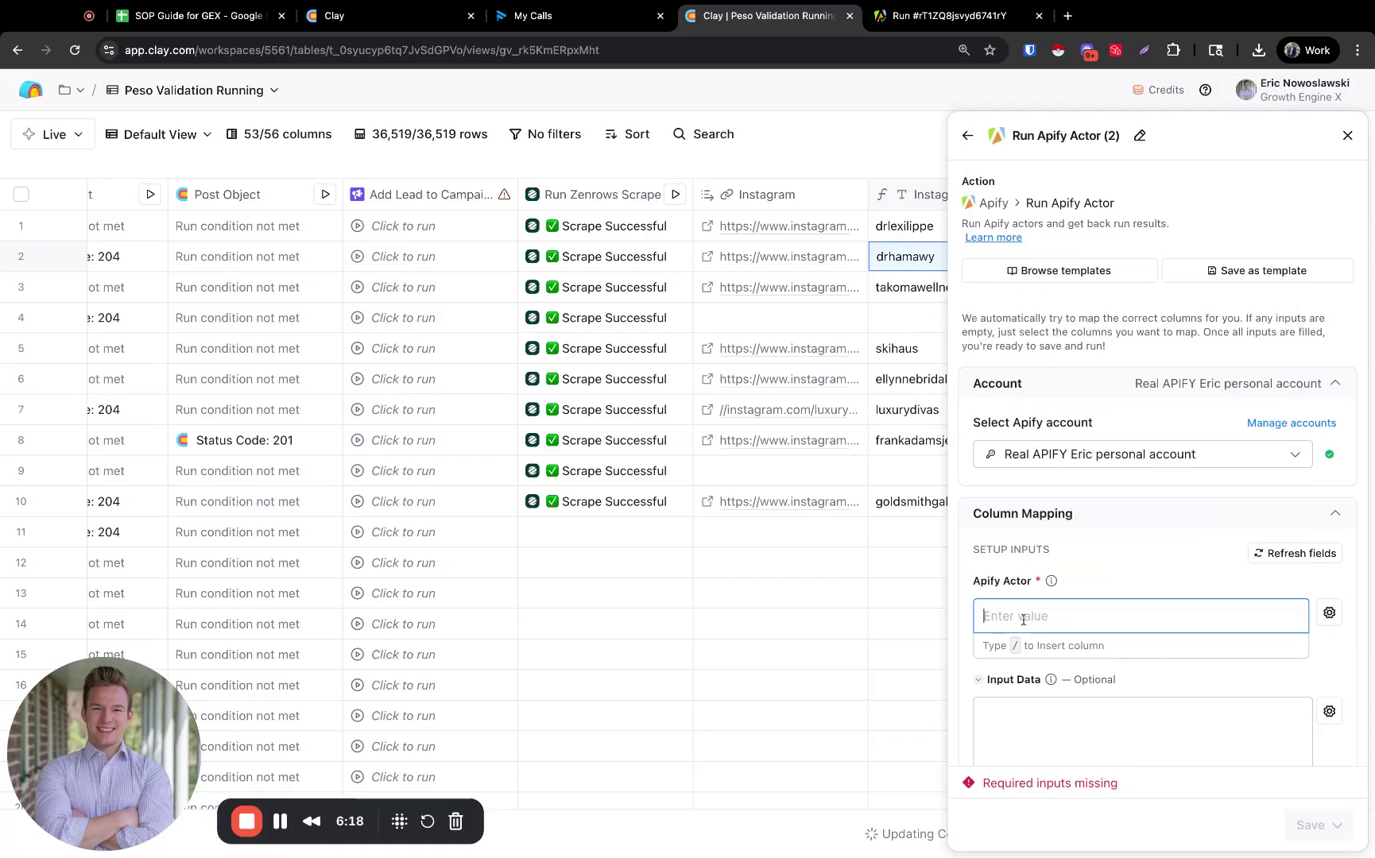
click(958, 17)
scroll(541, 362, up, 5)
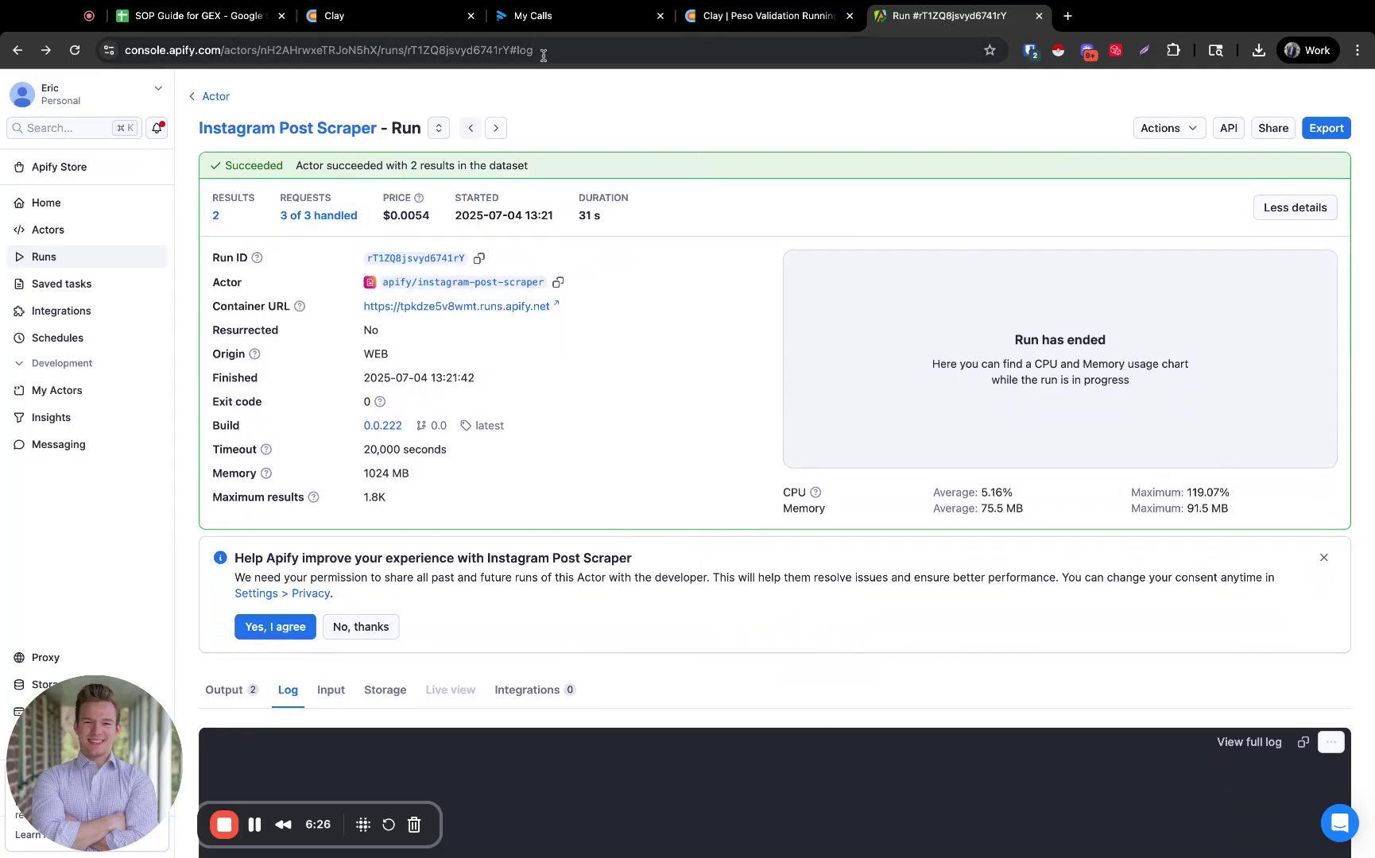
Step: Copy the run ID rT1ZQ8jsvyd6741rY from the address and paste it into Clay's Apify Actor field
click(513, 53)
click(510, 50)
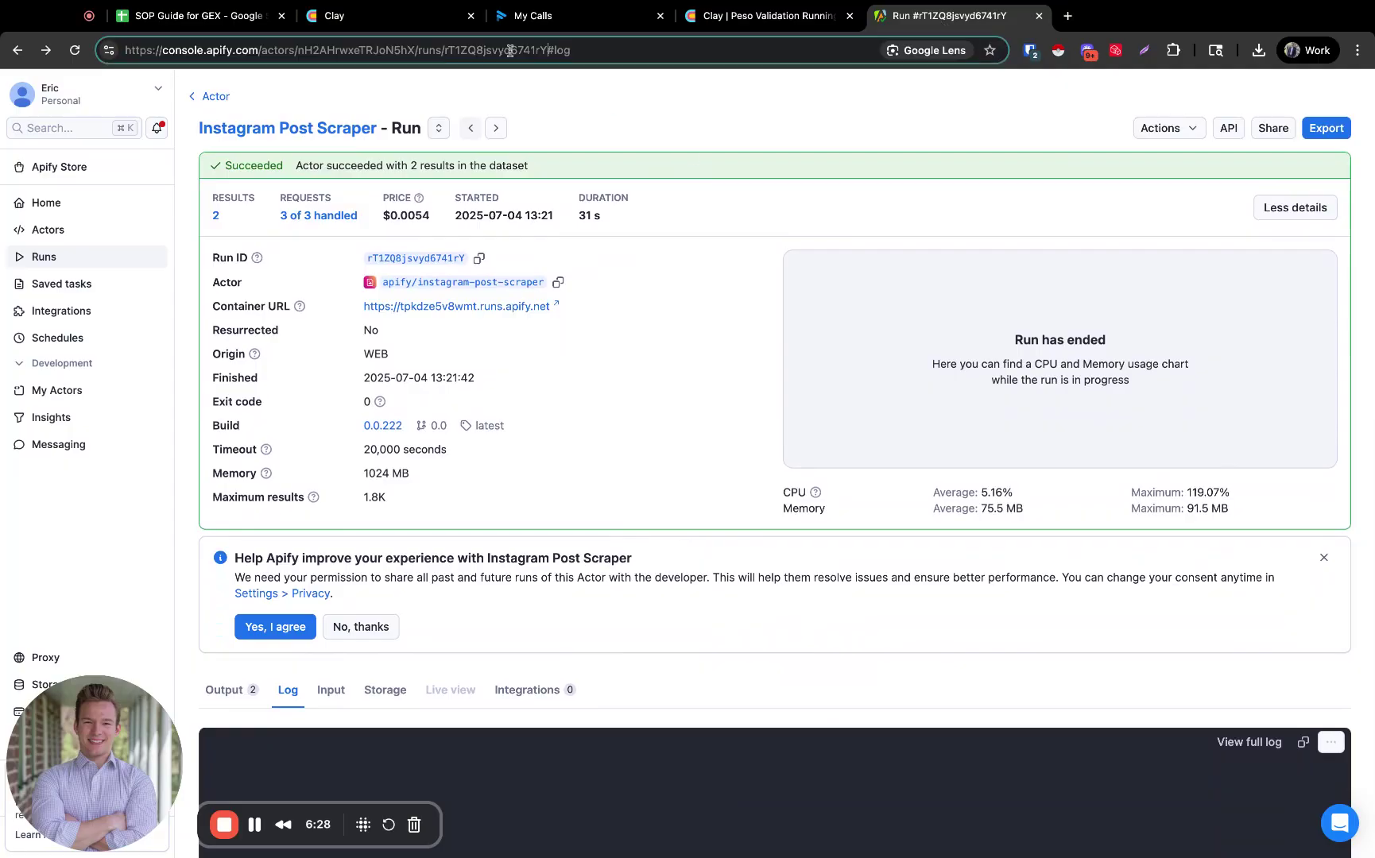
drag(445, 51, 407, 45)
click(792, 123)
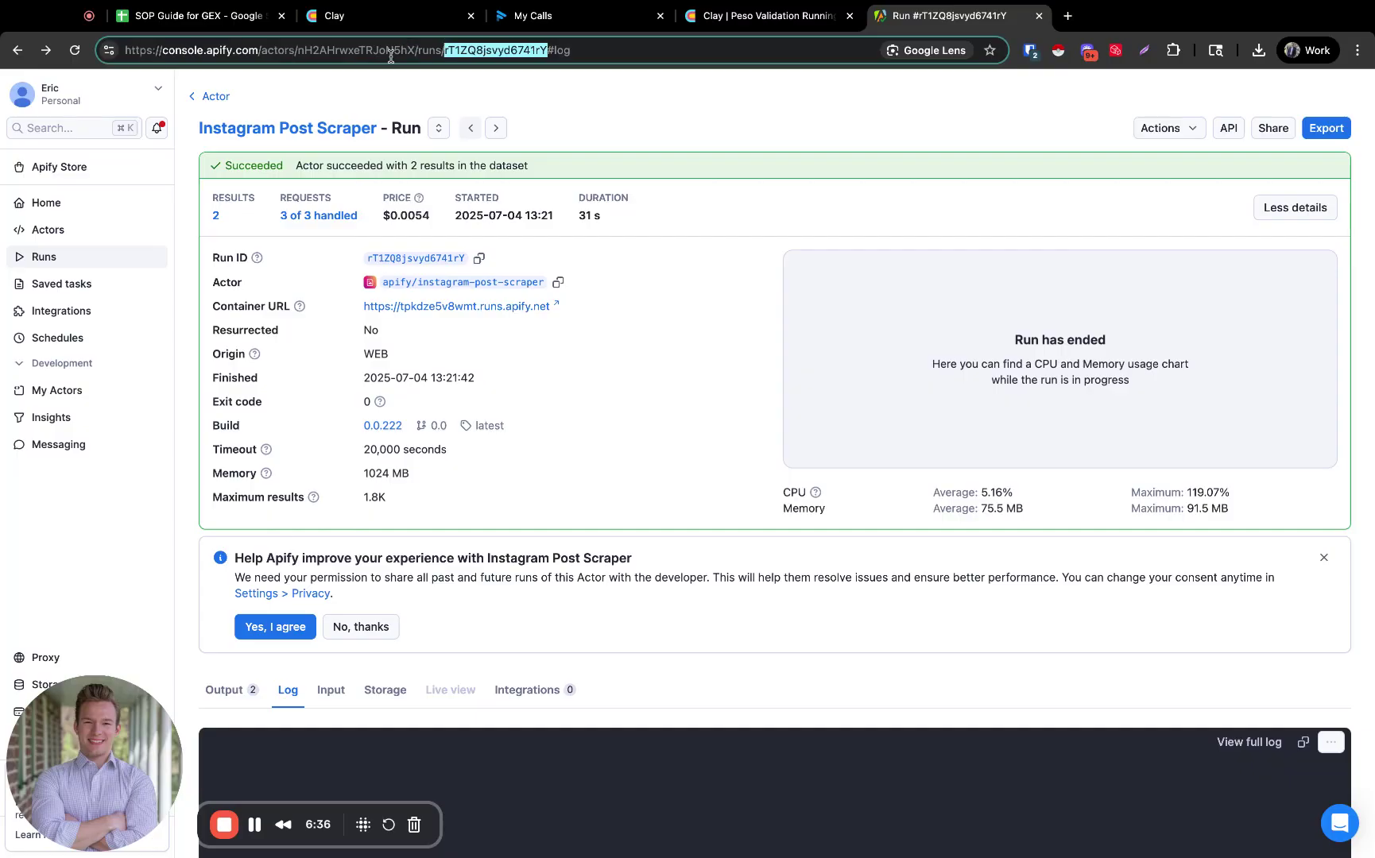
drag(297, 50, 418, 52)
key(ctrl+c)
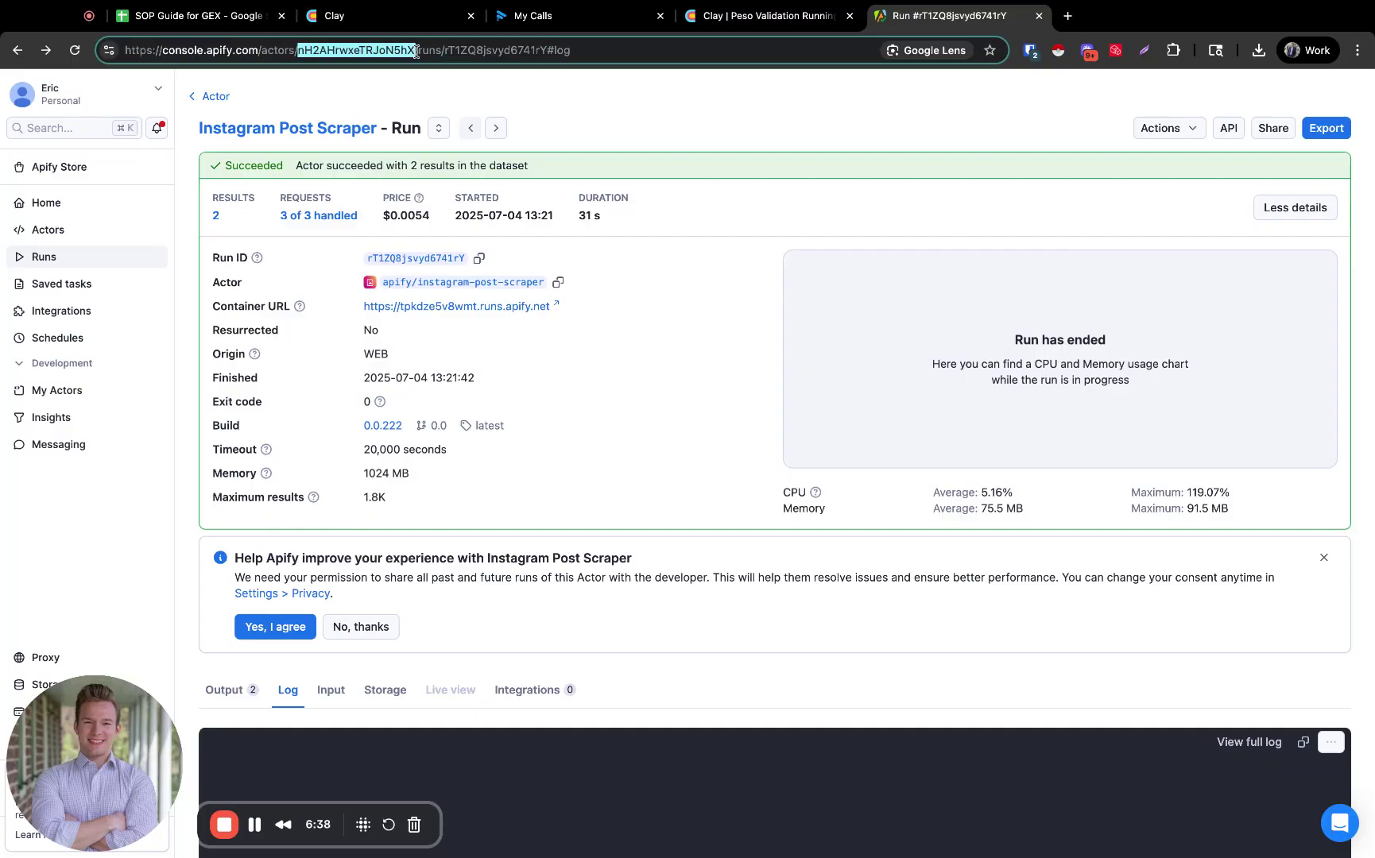
click(747, 17)
text(rT1ZQ8jsvyd6741rY)
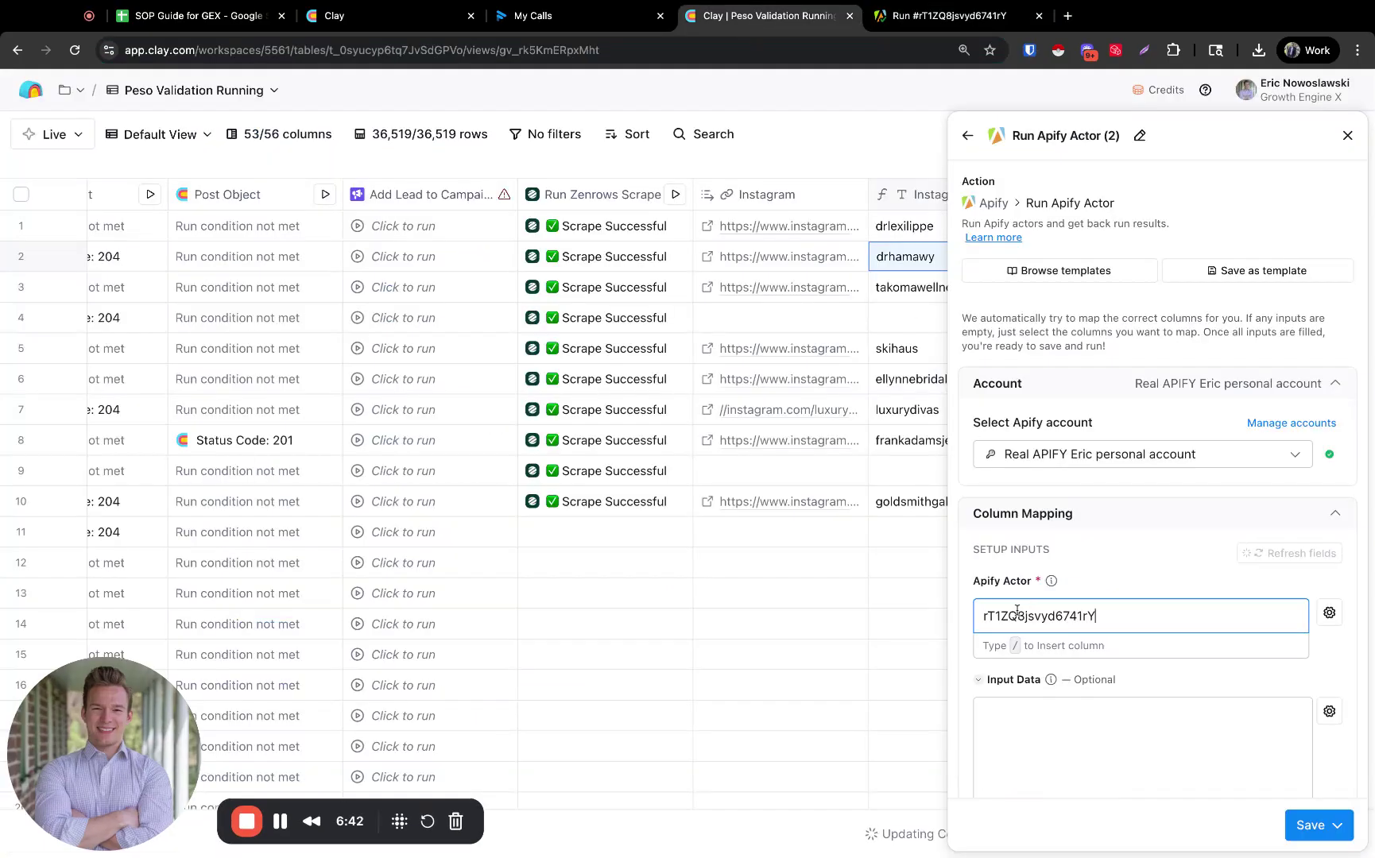
click(953, 19)
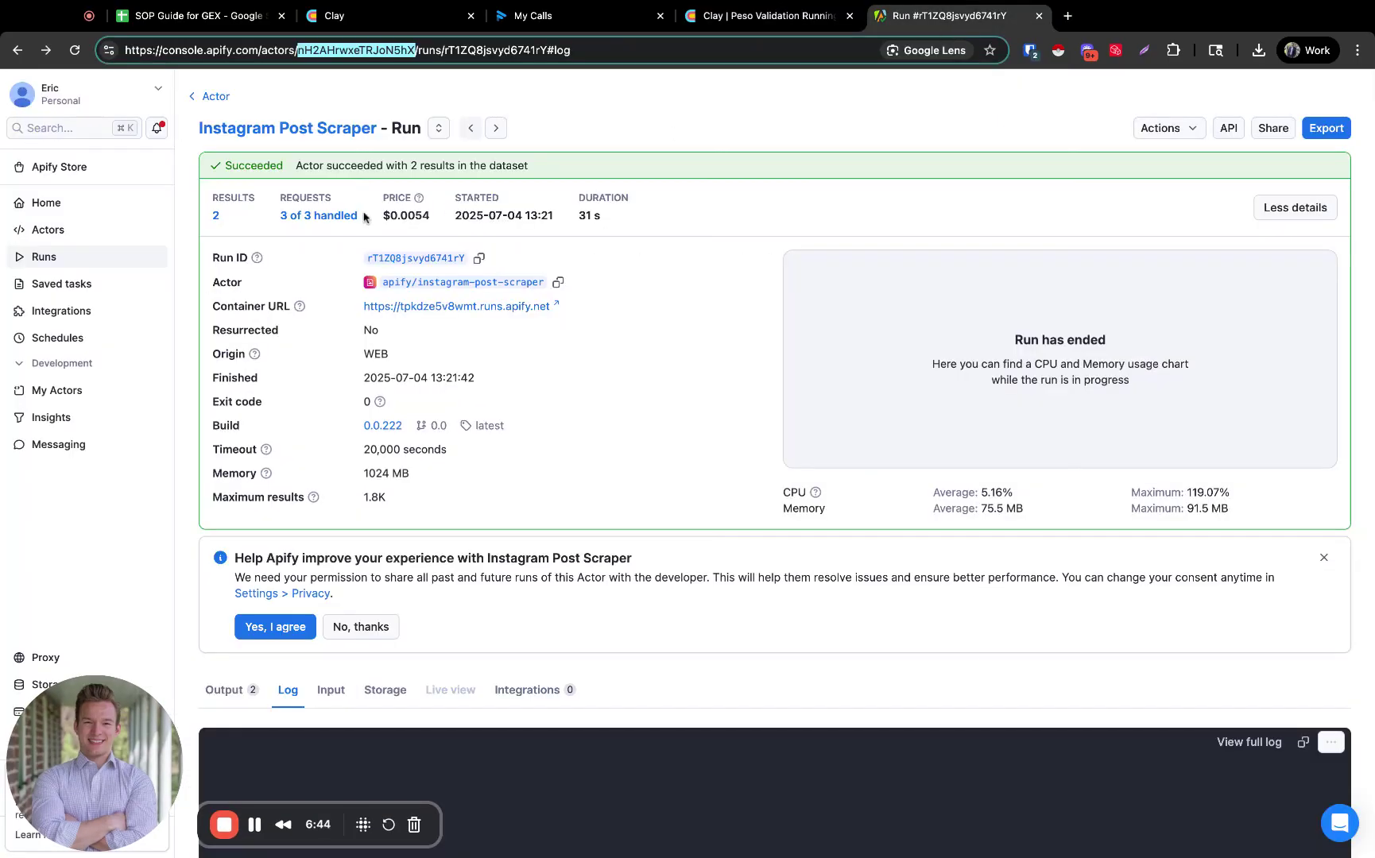
Step: Open the Instagram Post Scraper's input page and select its actor ID nH2AHrwxeTRJoN5hX in the address
click(252, 126)
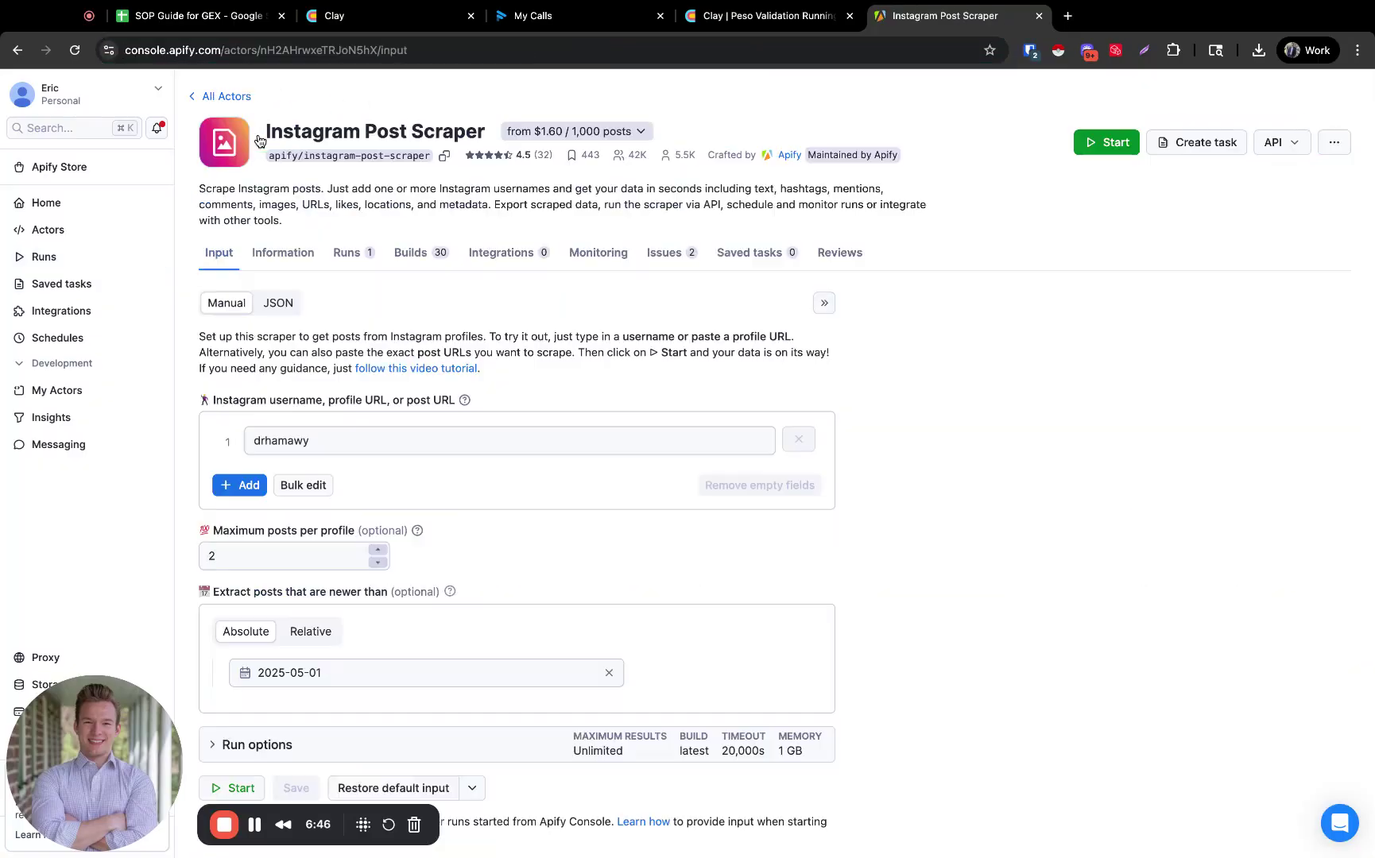
click(364, 50)
click(390, 51)
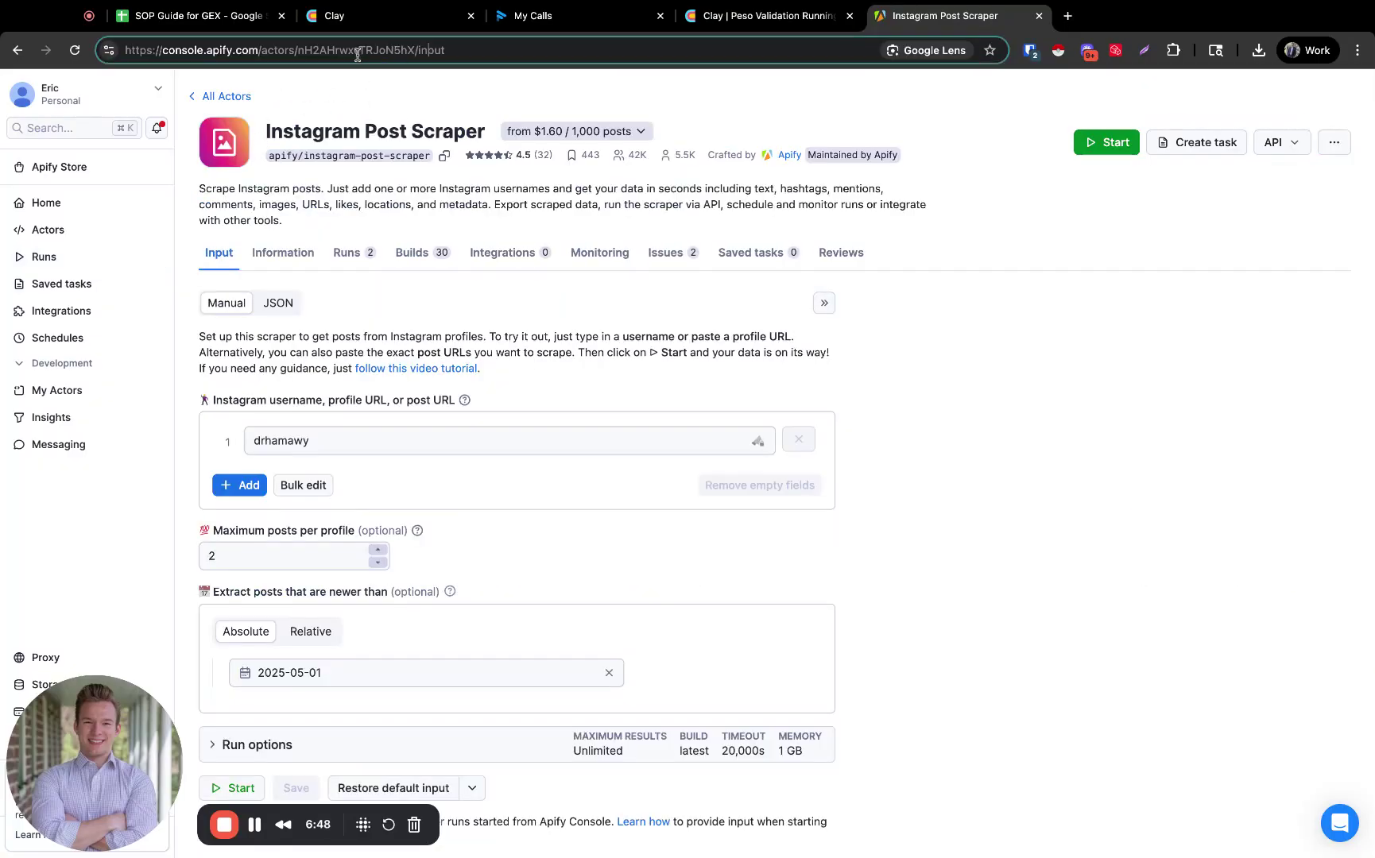
drag(300, 53, 411, 53)
Step: Replace the run ID in the Apify Actor field with actor ID nH2AHrwxeTRJoN5hX
click(717, 18)
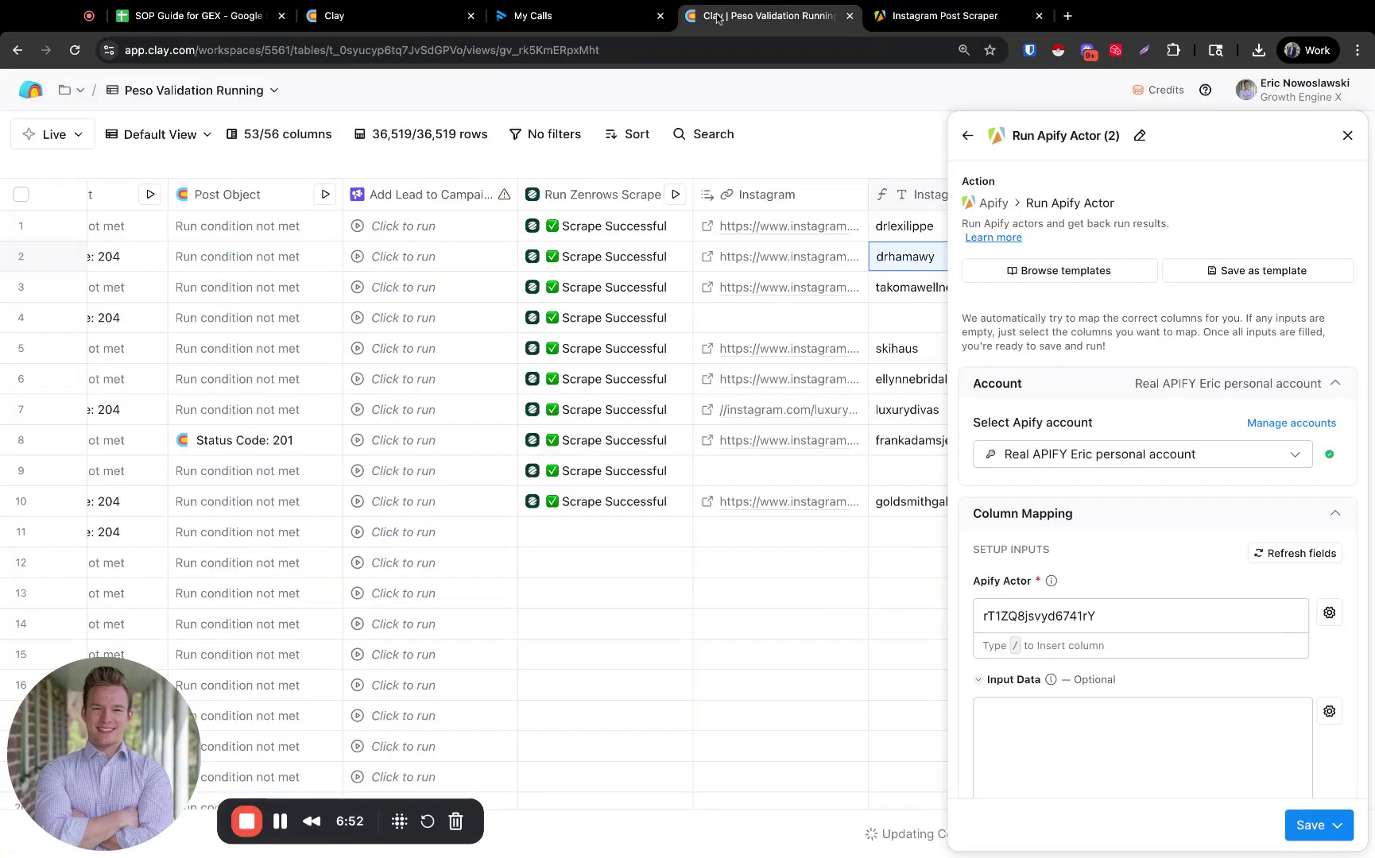
click(1057, 617)
key(ctrl+a)
key(ctrl+v)
Step: Paste the scraper's JSON into Input Data and set skipPinnedPosts to true
scroll(1057, 616, down, 3)
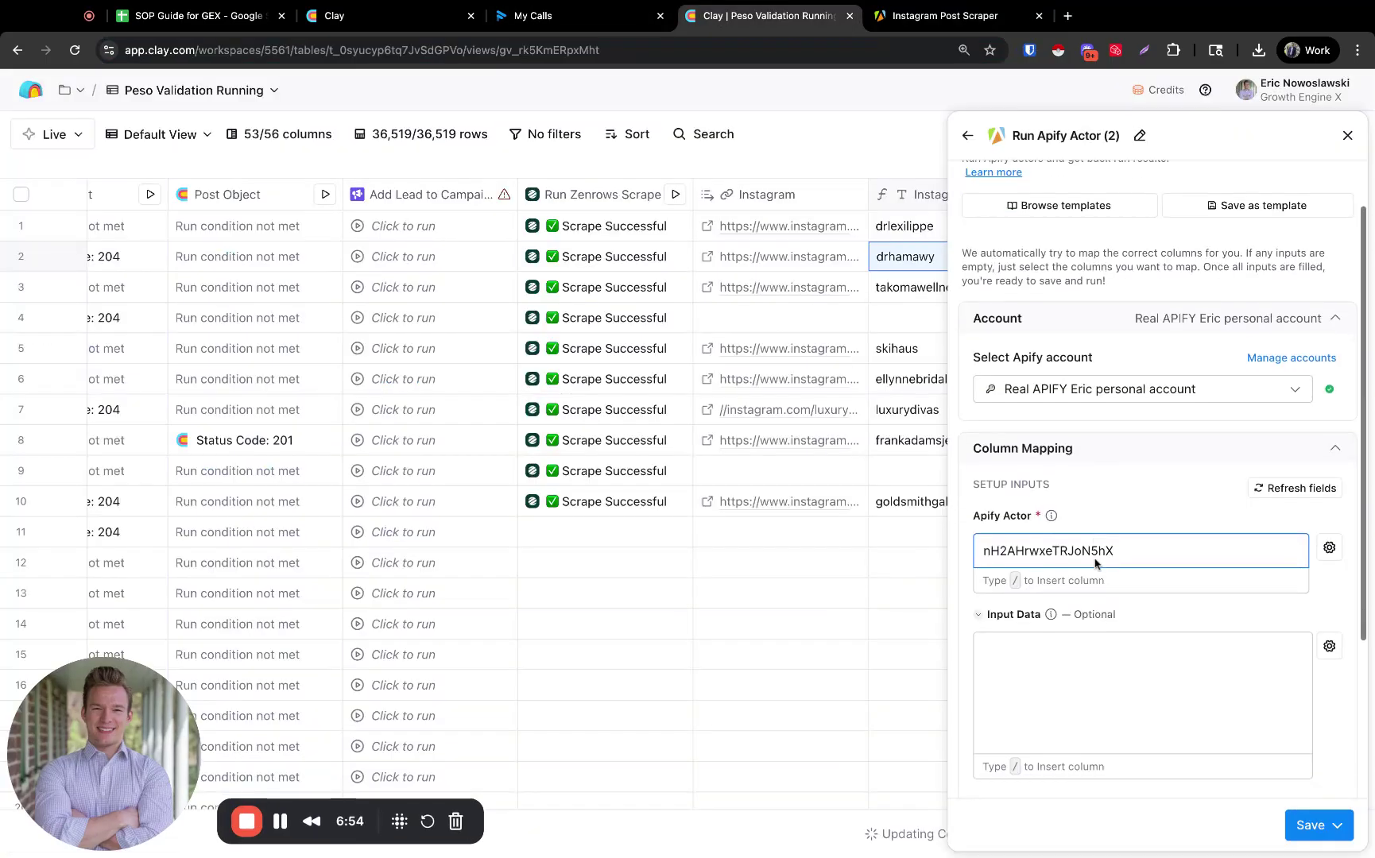
click(1037, 482)
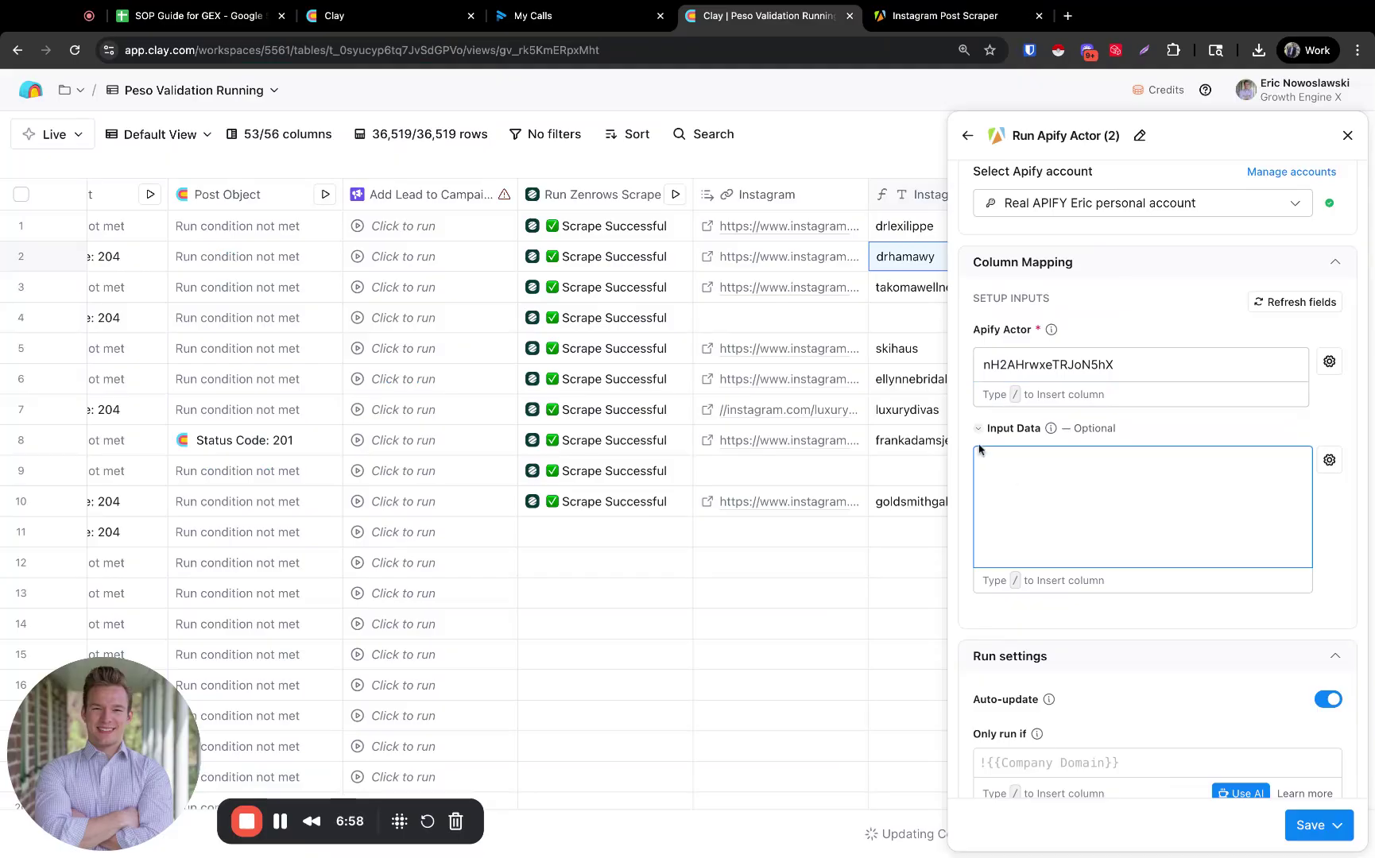
text({   "onlyPostsNewerThan": "2025-05-01",   "resultsLimit": 2,   "skipPinnedPosts": false,   "username": [     "drhamawy"   ] })
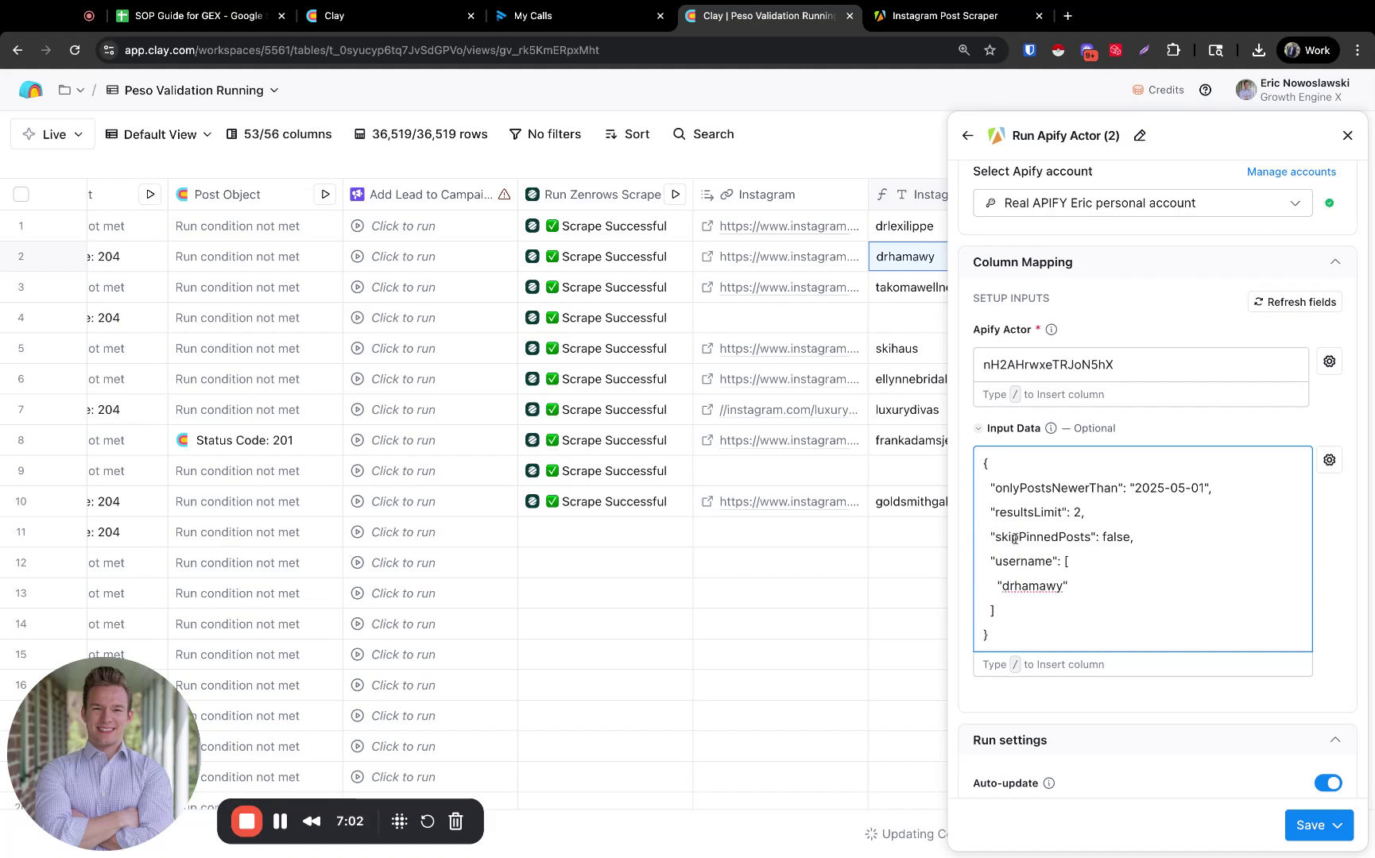
double_click(1129, 537)
key(Down)
click(1130, 537)
key(shift+Left)
key(shift+Left)
key(shift+Left)
key(shift+Left)
text(true)
Step: Swap the hard-coded username for the /Instagram Username token, then save and run 10 rows
drag(1065, 586, 1003, 586)
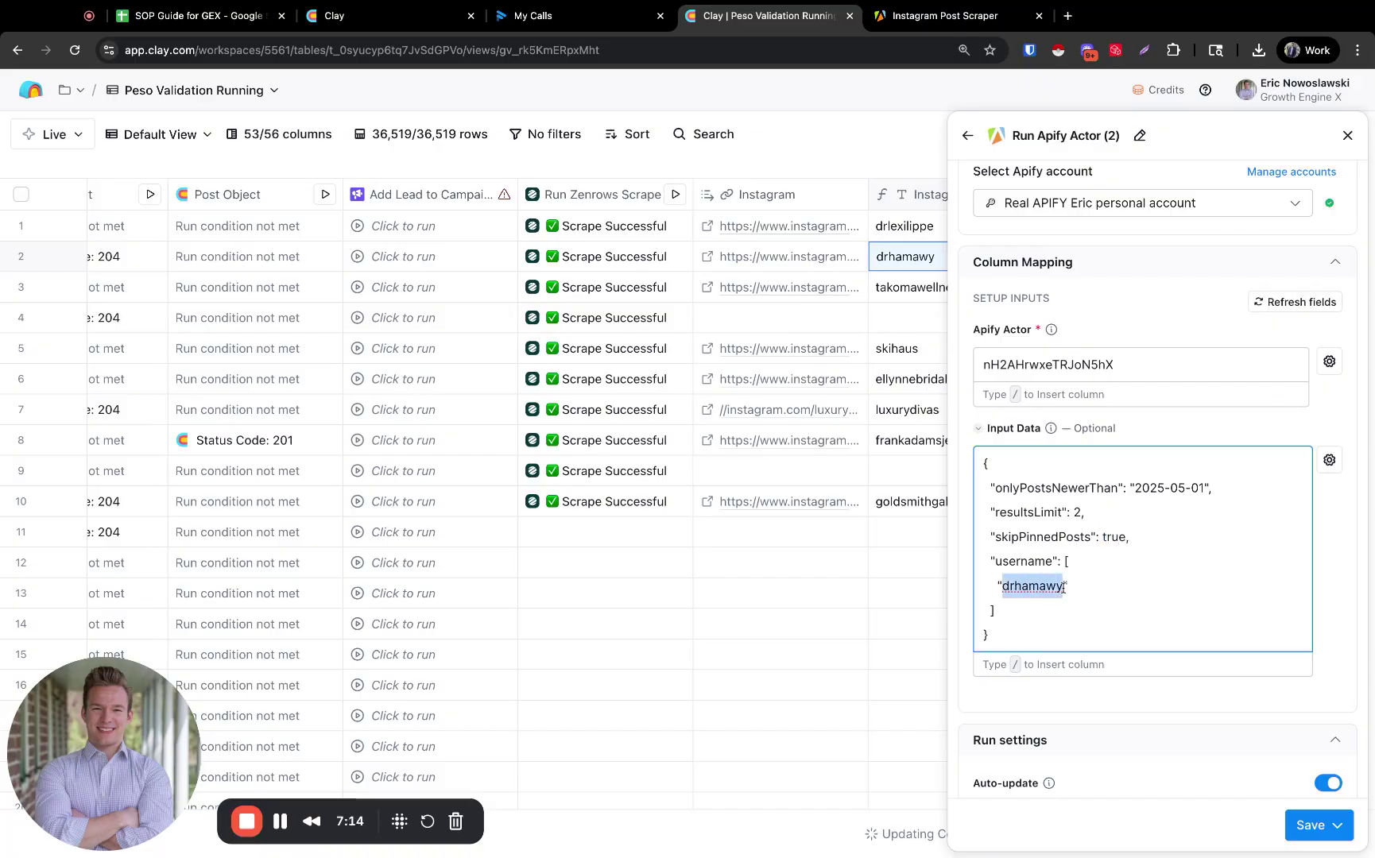
key(BackSpace)
text(/)
scroll(1084, 528, down, 15)
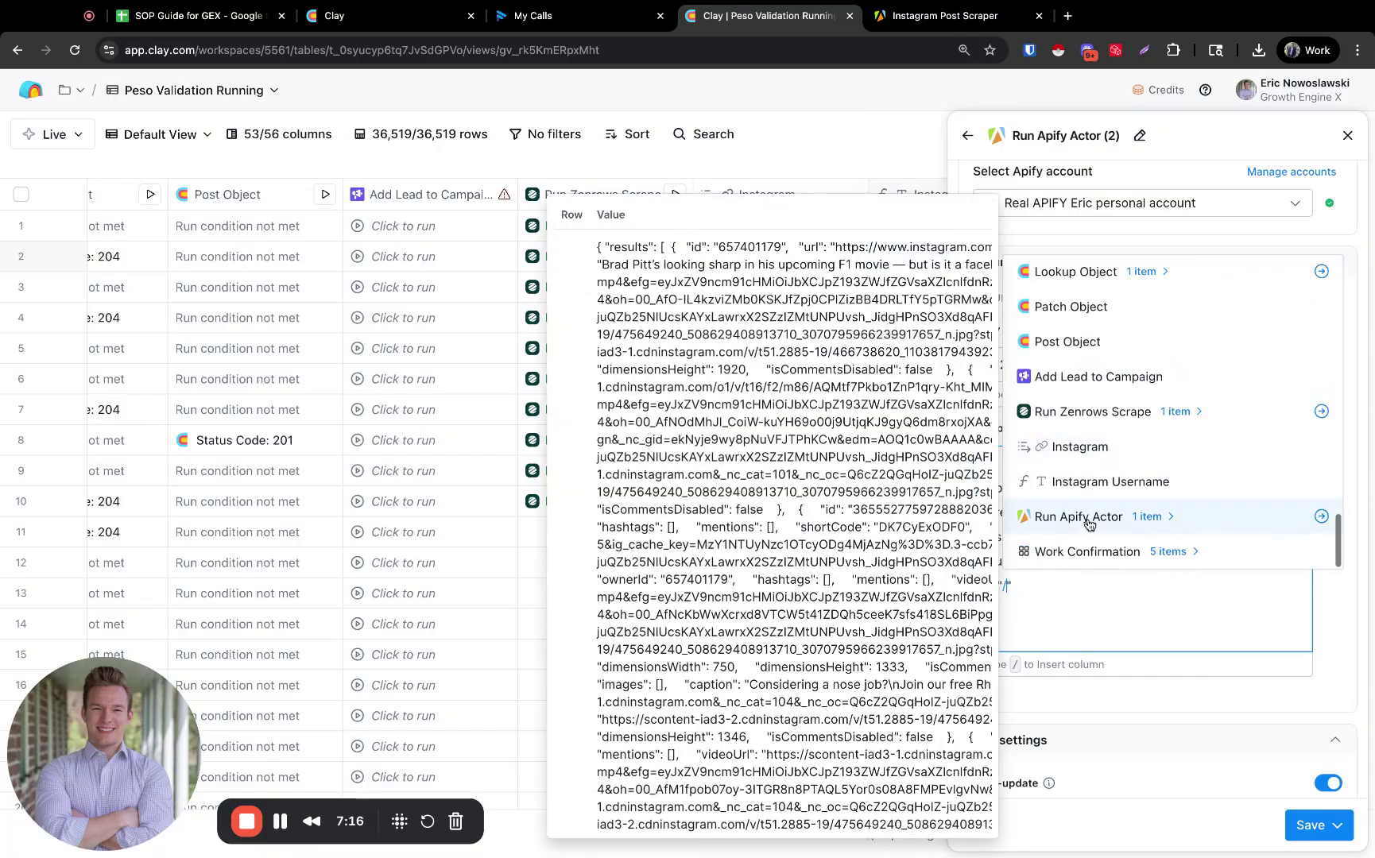
click(1084, 482)
click(1312, 826)
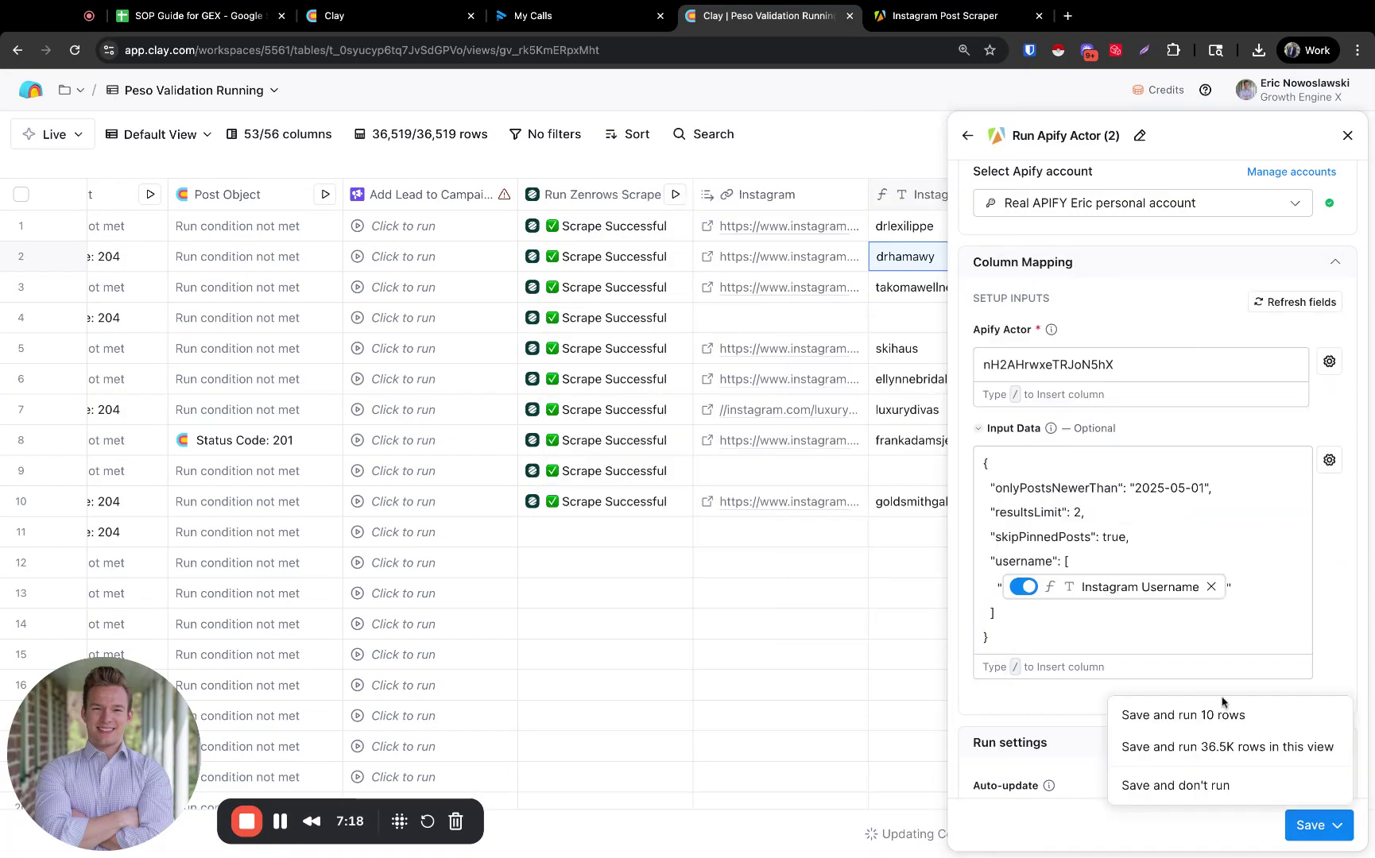
click(1216, 713)
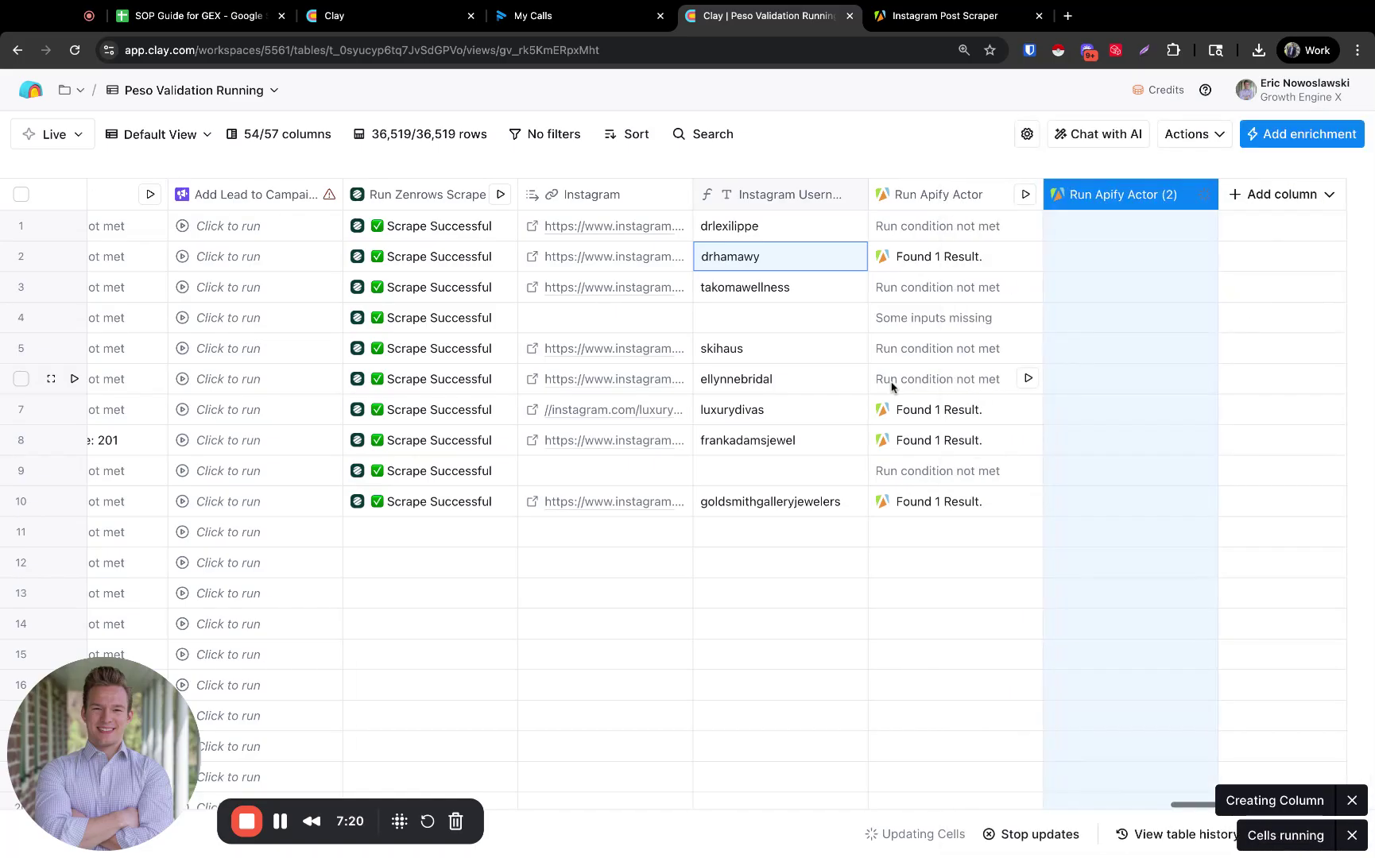
Step: Rename the columns to Profile Scraper and Post Scraper, then open row 2's Profile Scraper results
click(946, 195)
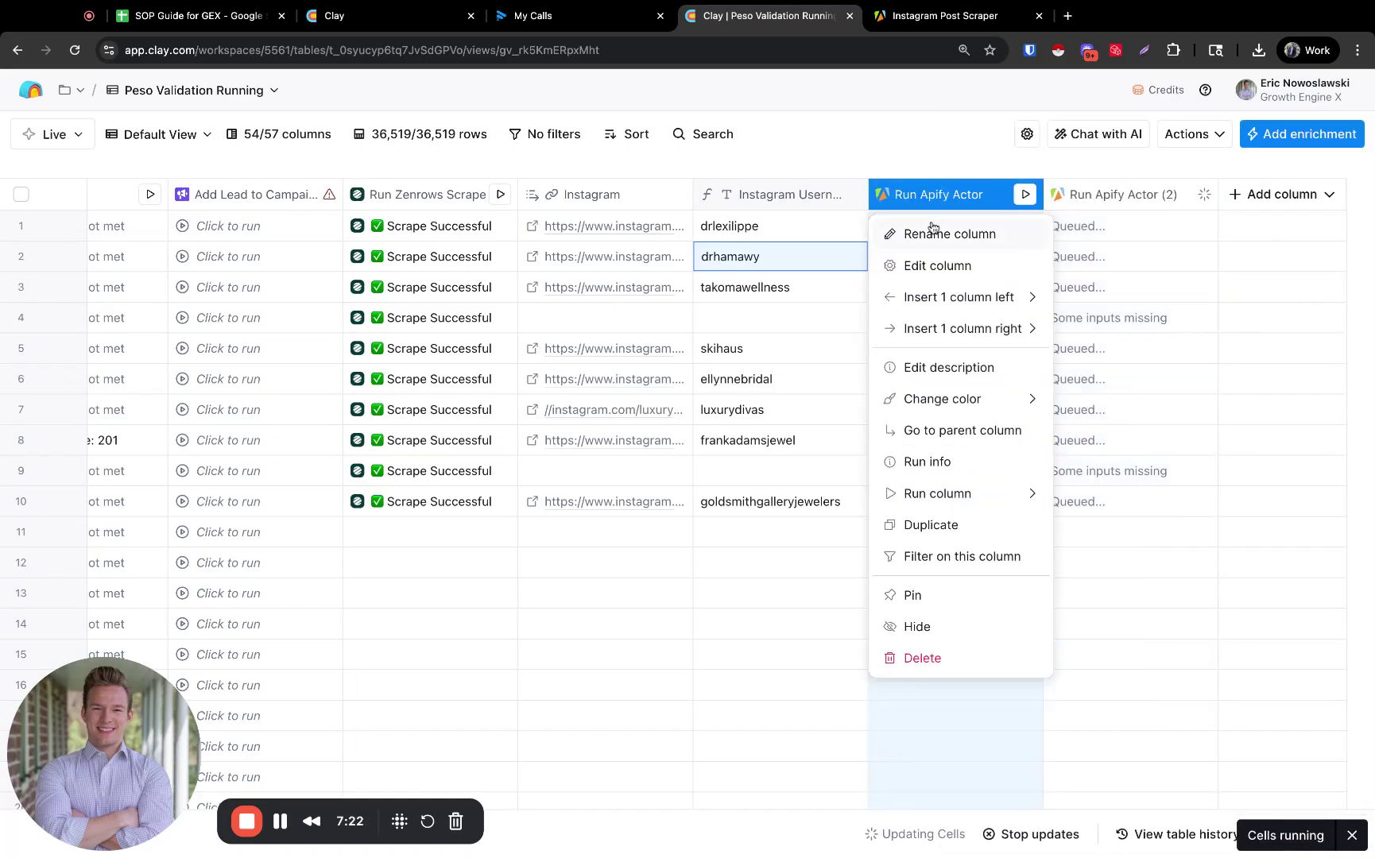
click(932, 228)
text(Profile Scra)
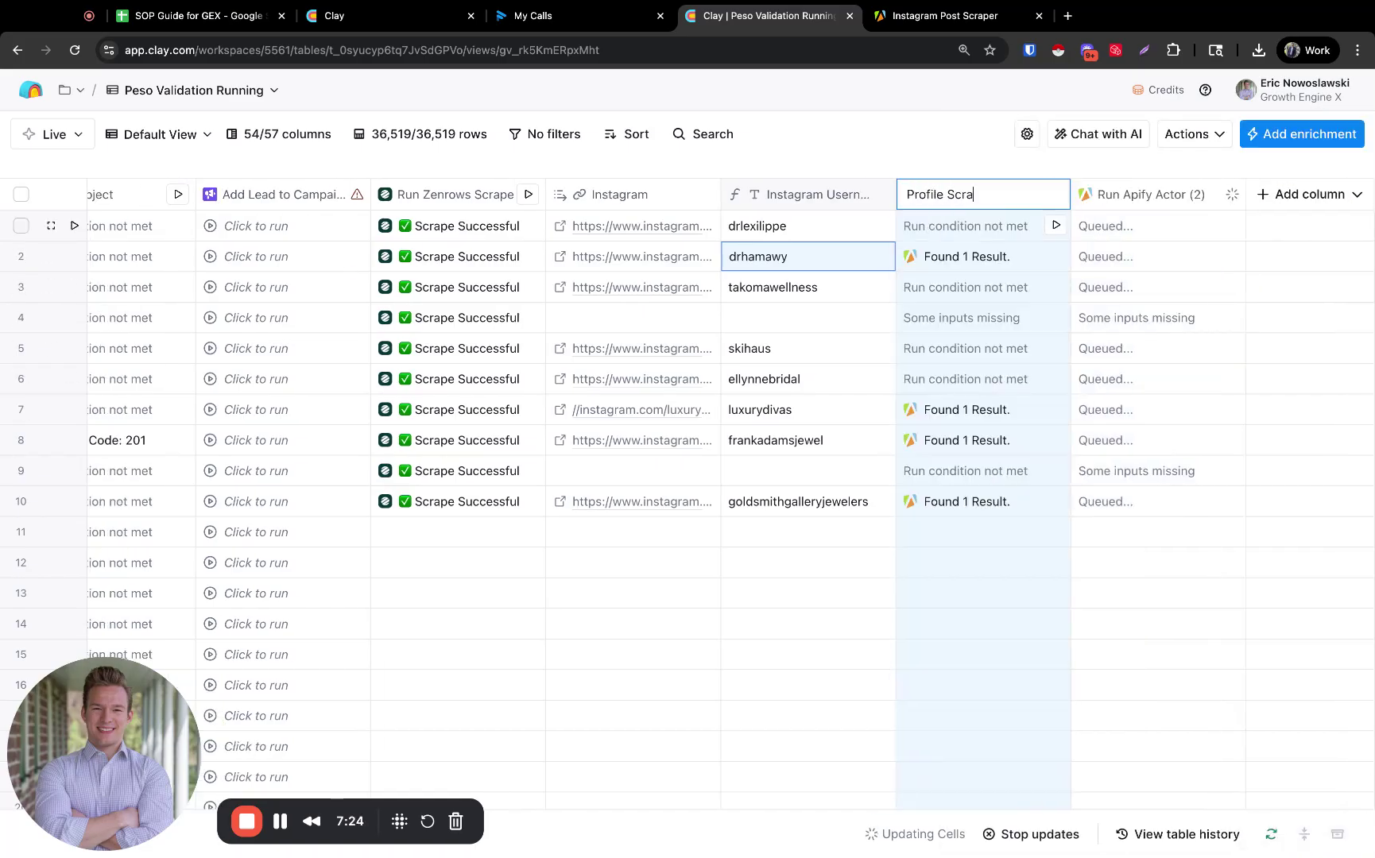
text(per)
key(Return)
click(1129, 195)
click(1113, 229)
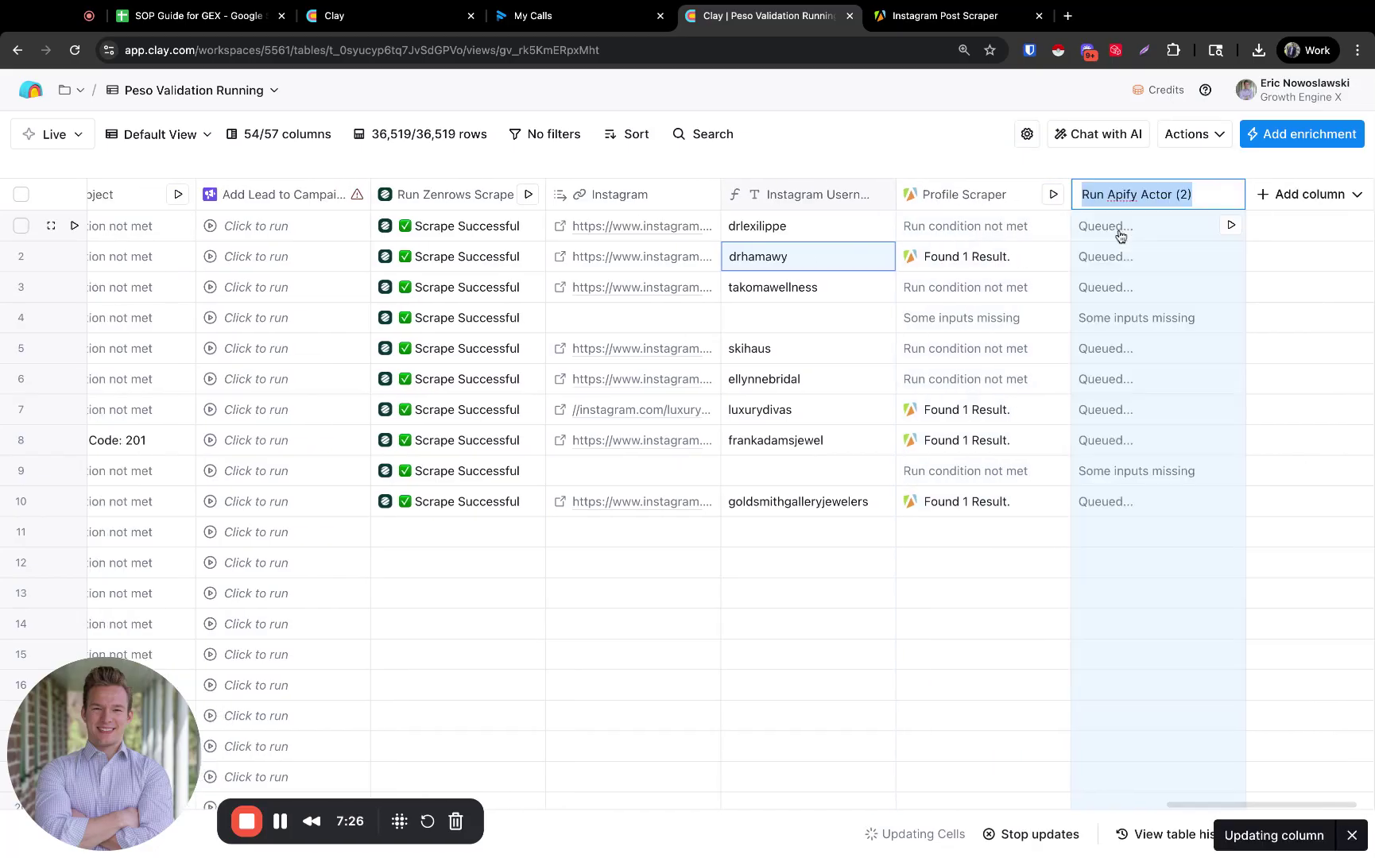
text(Post Scrpa)
key(BackSpace)
key(BackSpace)
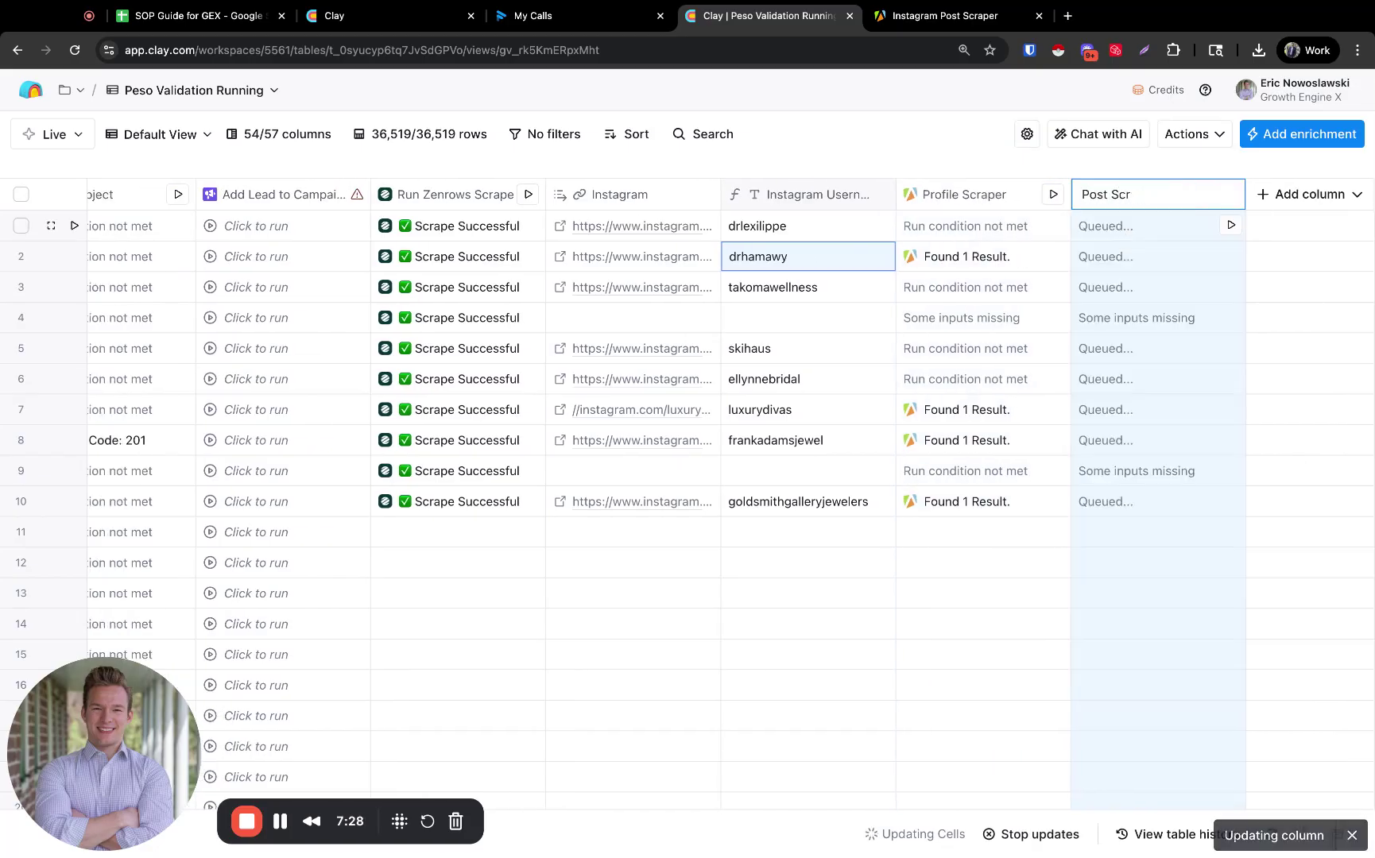
text(aer)
text(per)
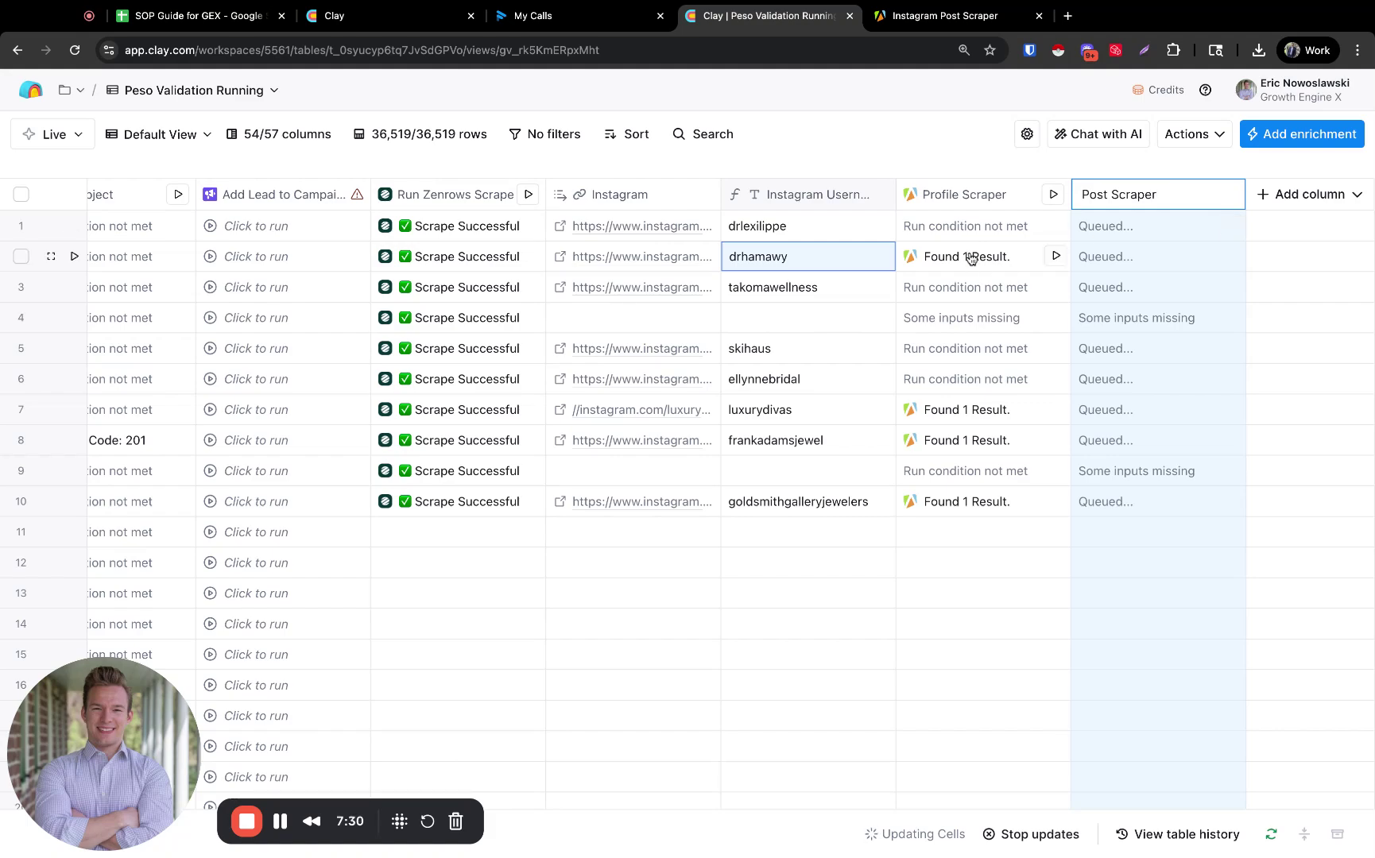
click(1051, 256)
click(1040, 226)
click(1048, 254)
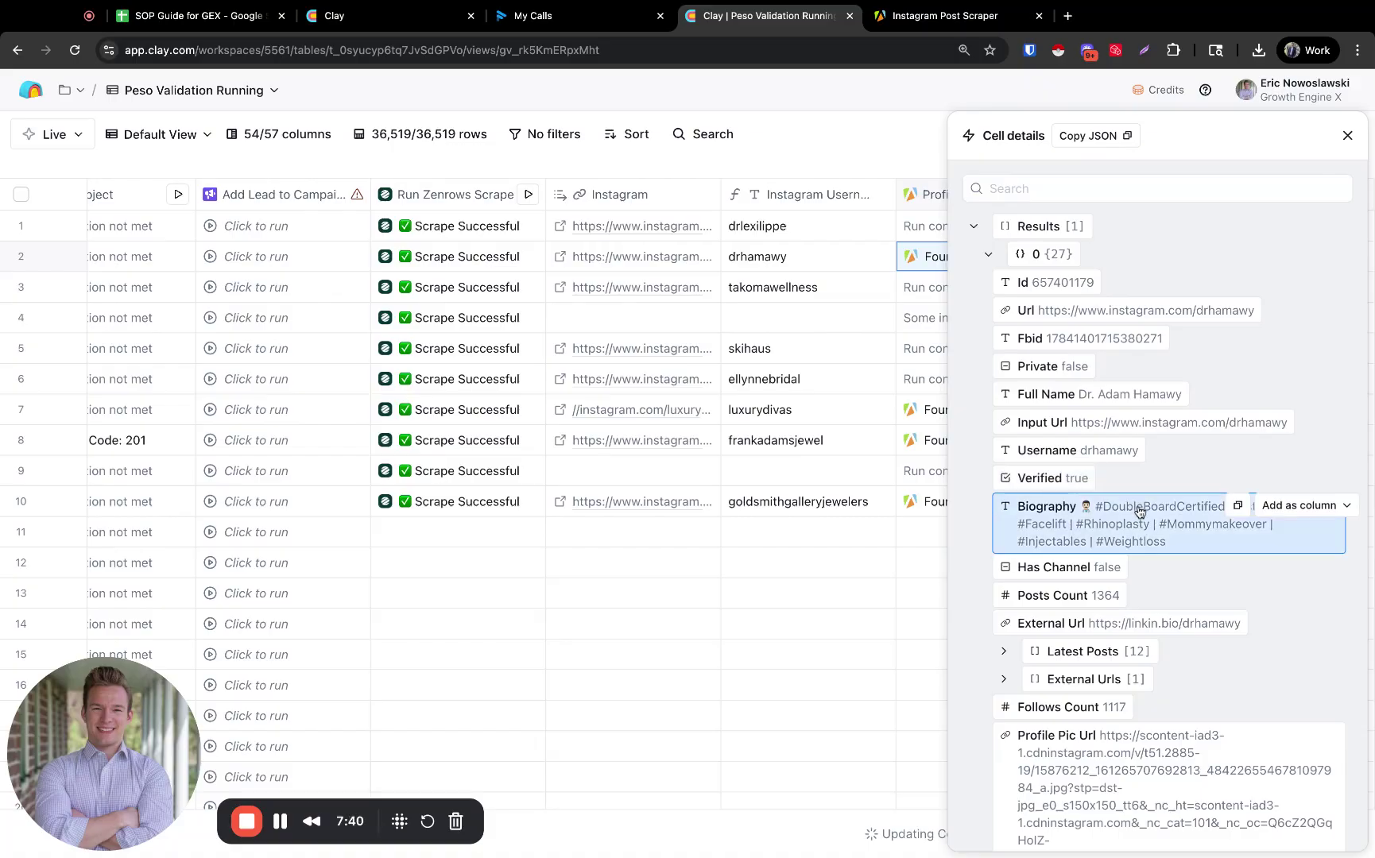
scroll(1139, 512, down, 1)
scroll(1140, 512, down, 1)
scroll(1101, 489, down, 2)
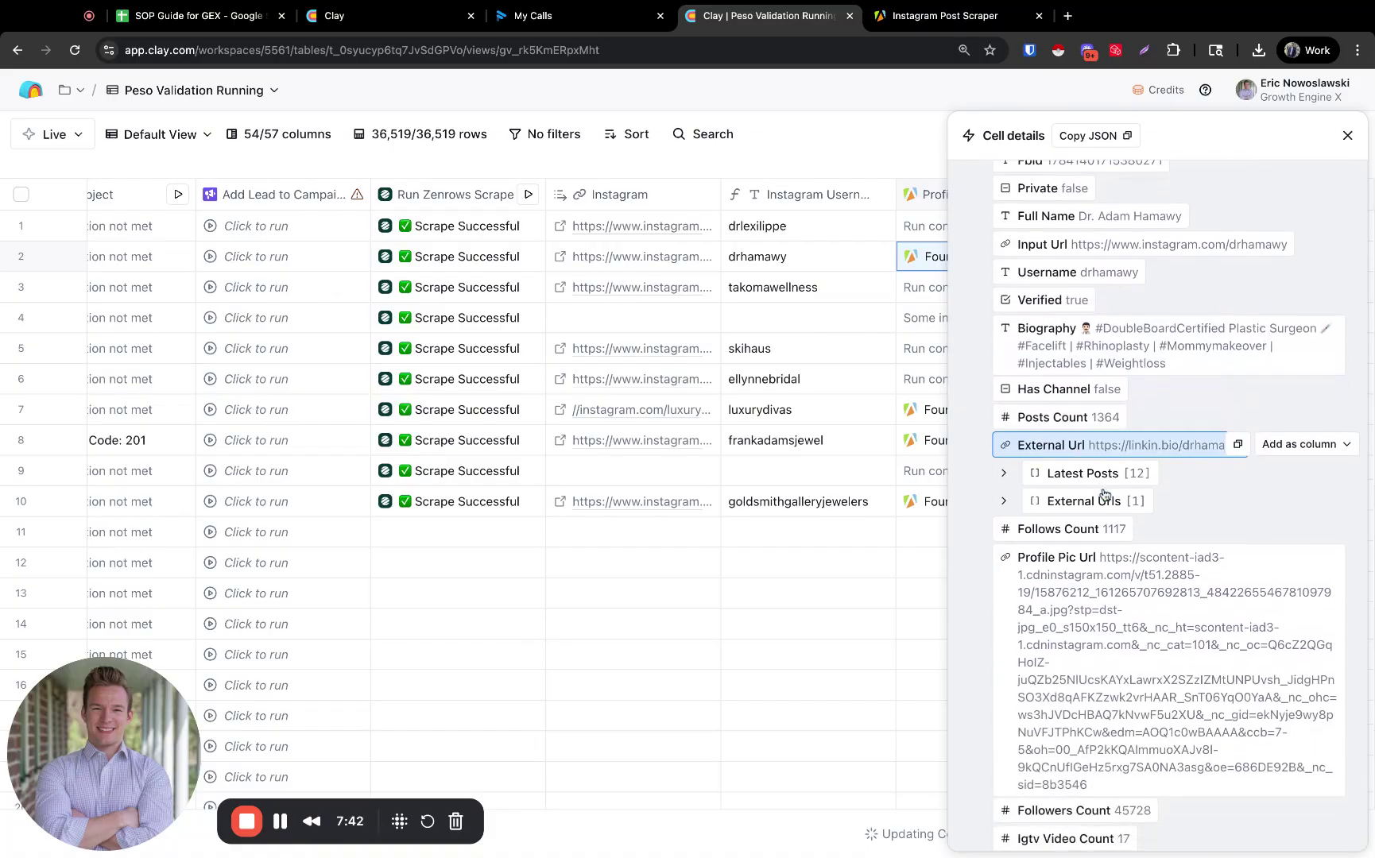
click(1080, 449)
click(1082, 476)
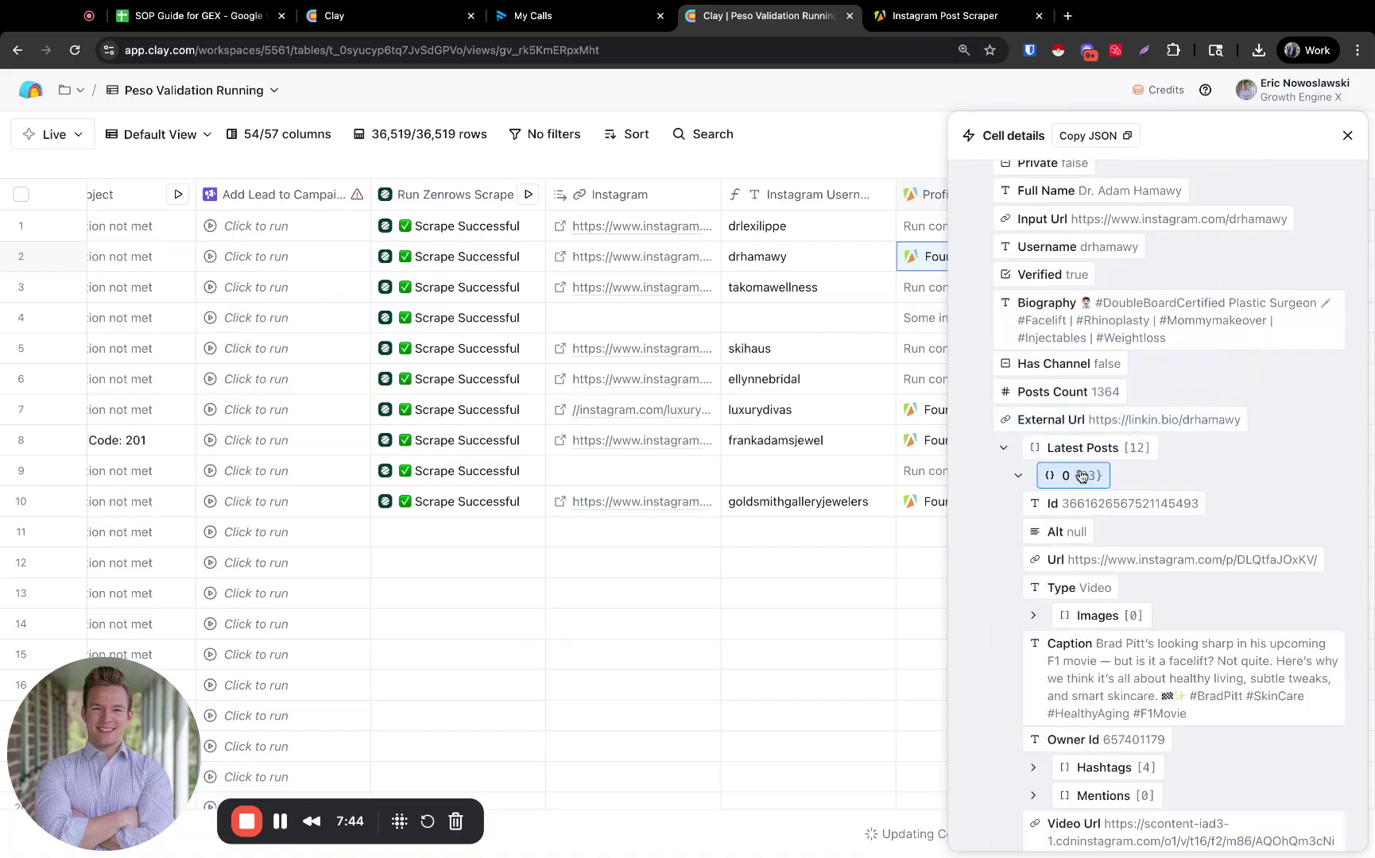
scroll(1139, 560, down, 4)
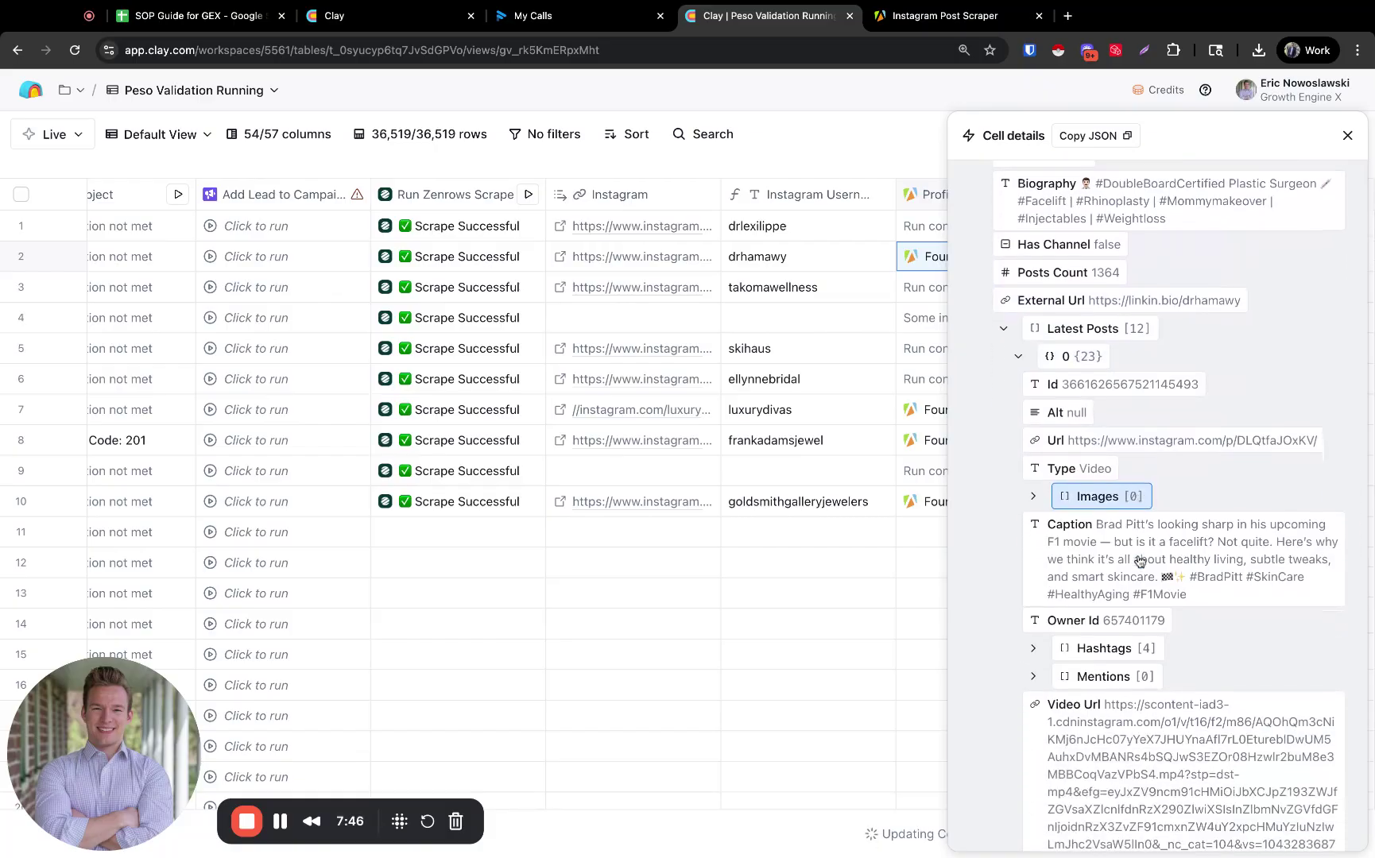
scroll(1139, 560, down, 1)
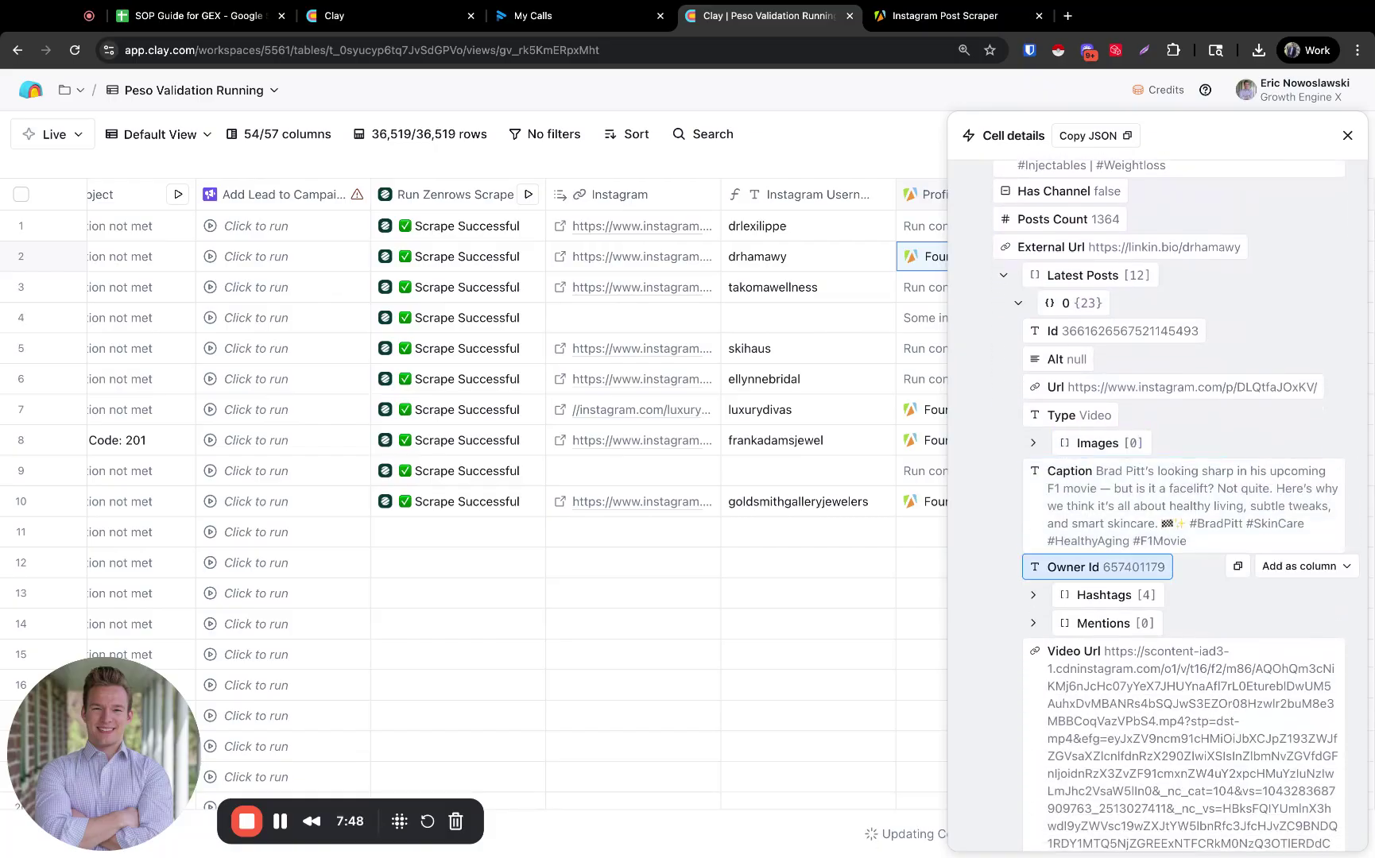
Step: Inspect the second latest post, including its hashtags, then close the Cell details panel
click(1080, 303)
click(1082, 331)
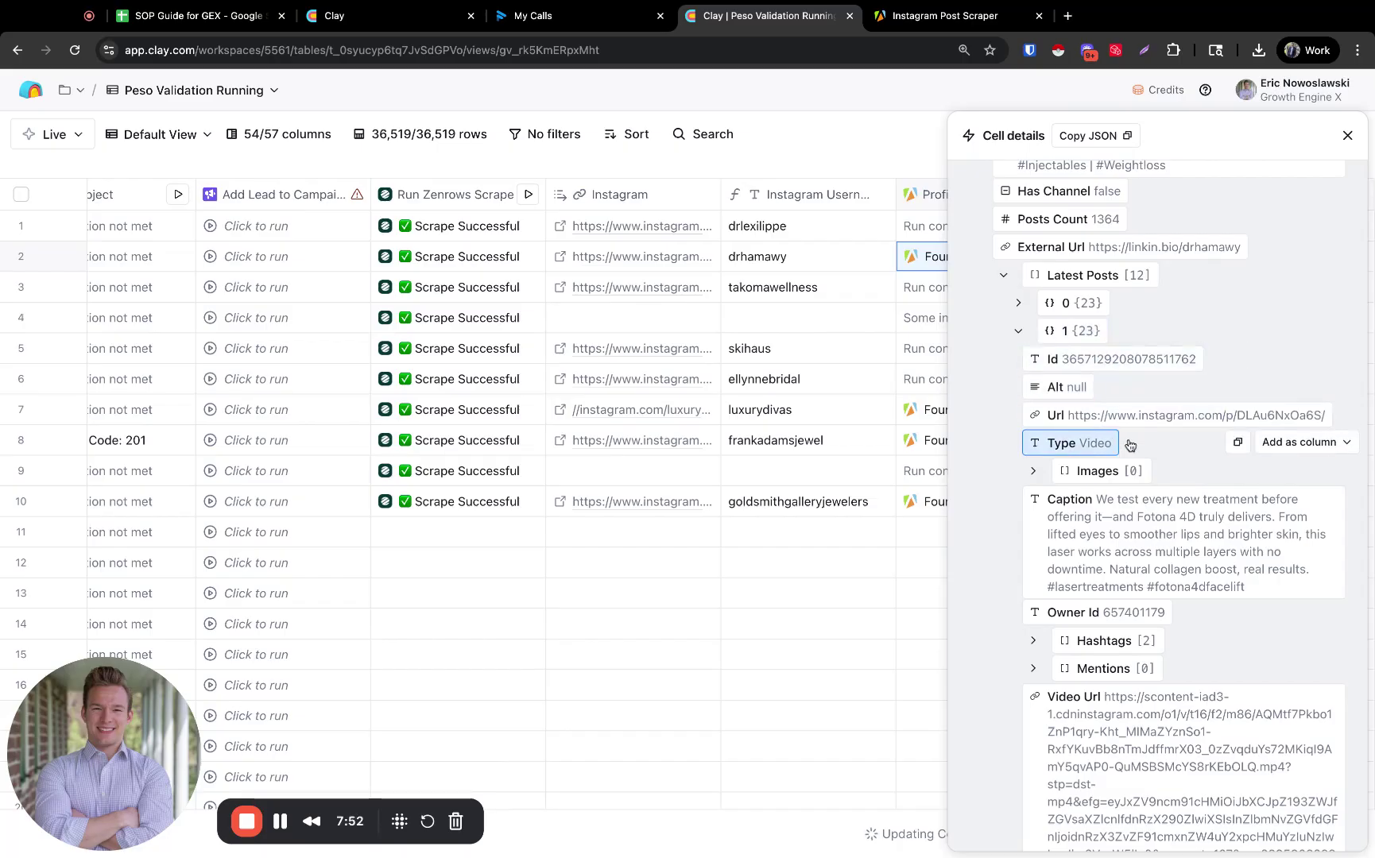
scroll(1130, 445, down, 6)
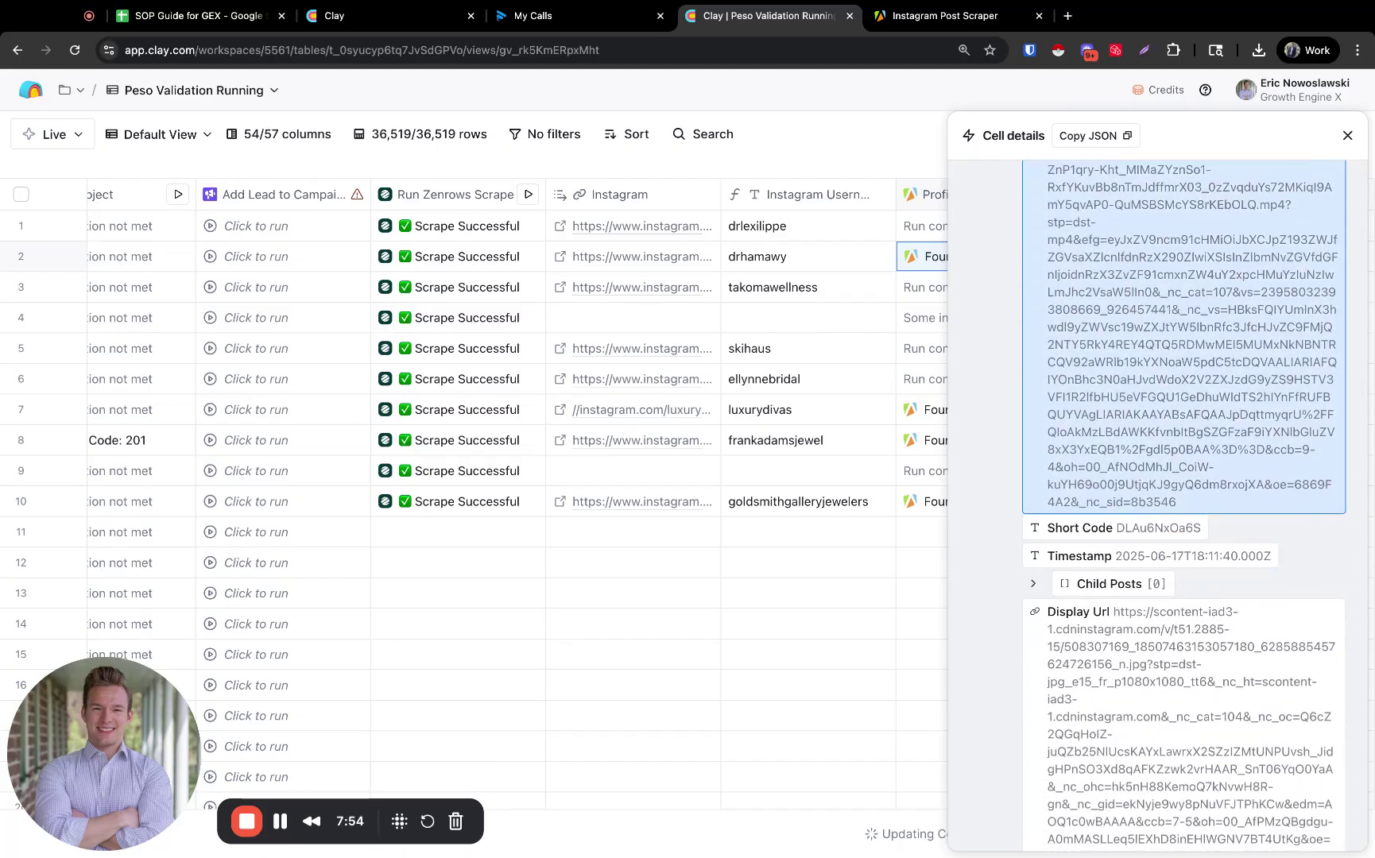
scroll(1137, 528, down, 9)
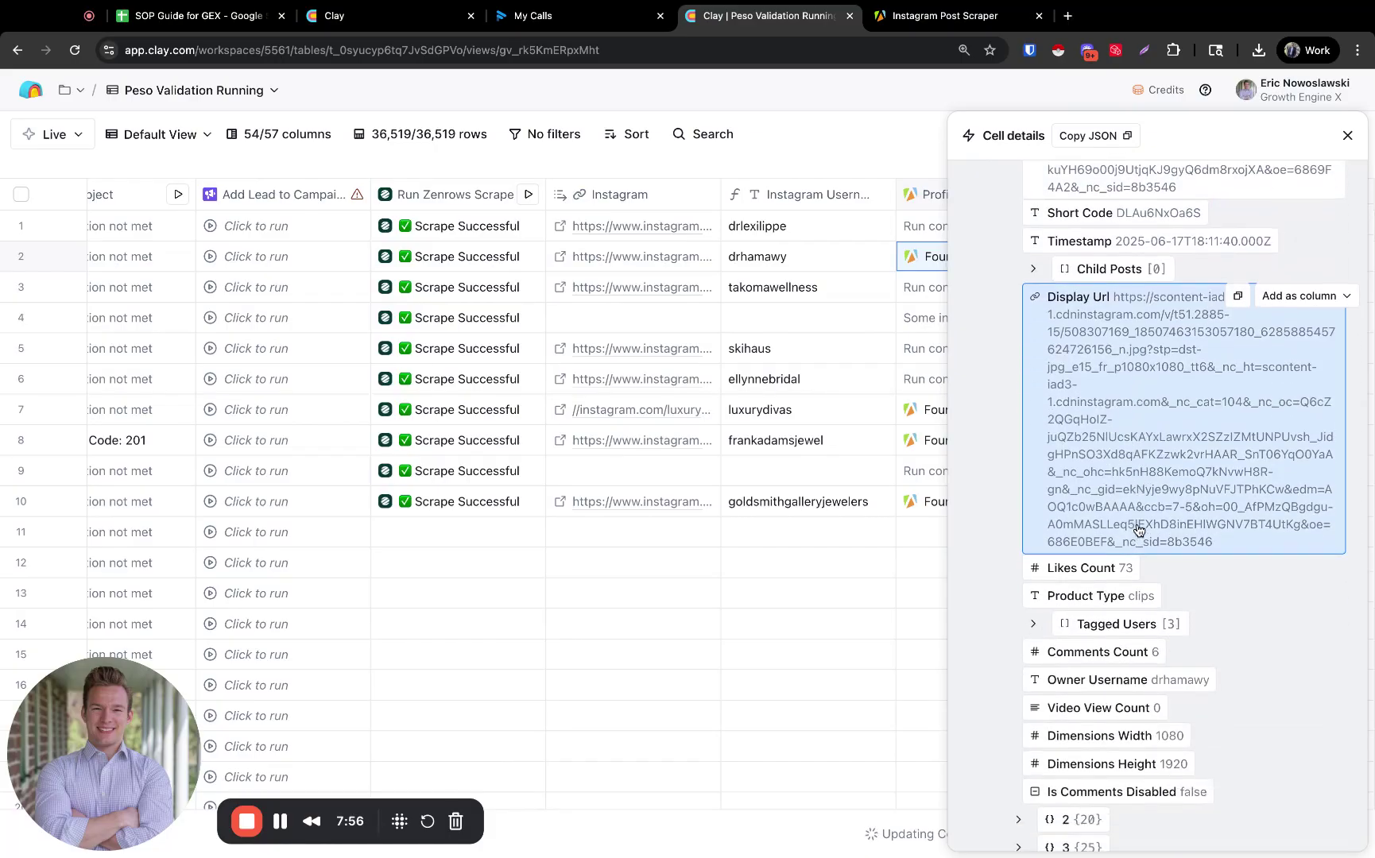
scroll(1138, 530, down, 1)
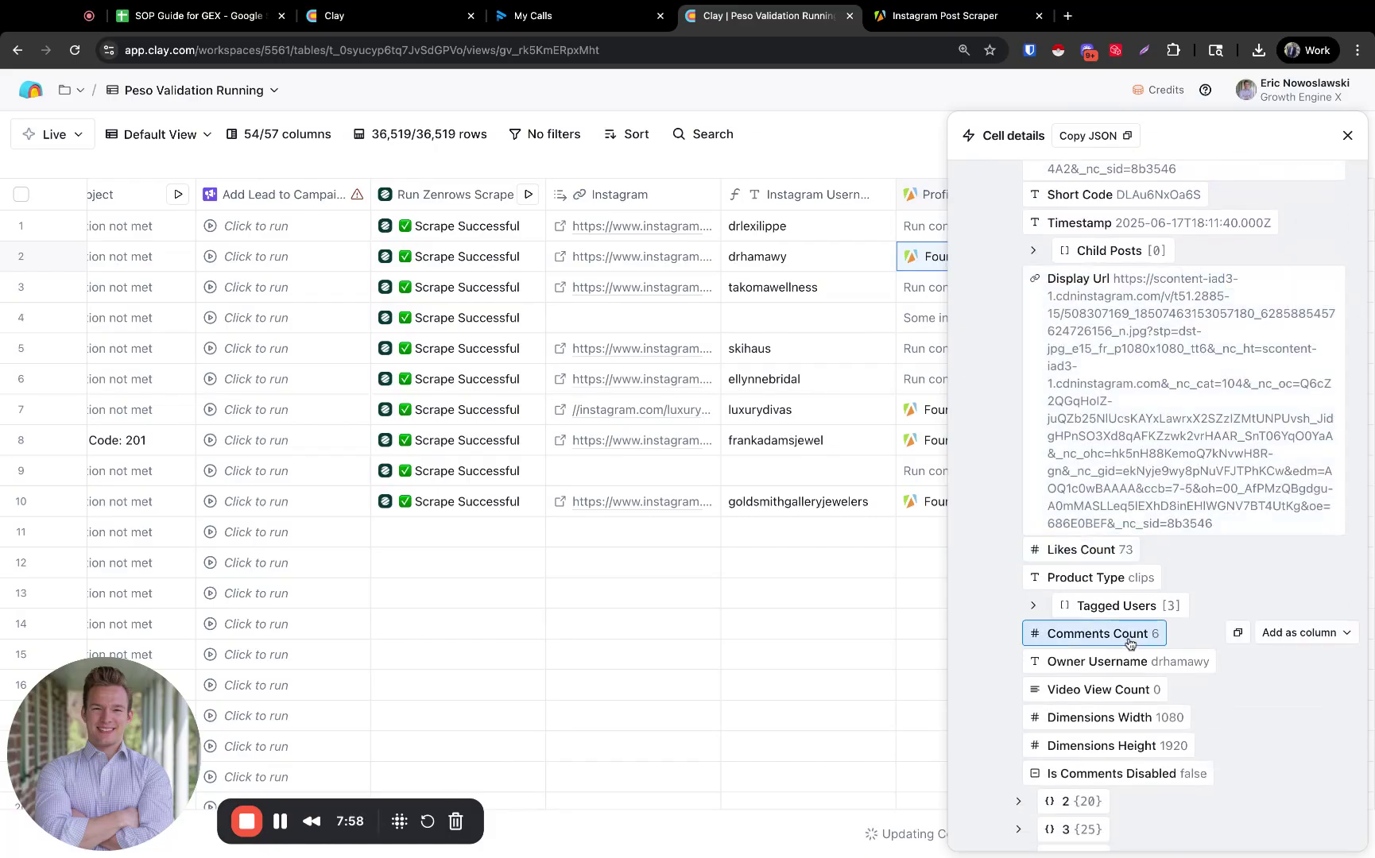
scroll(1135, 580, up, 1)
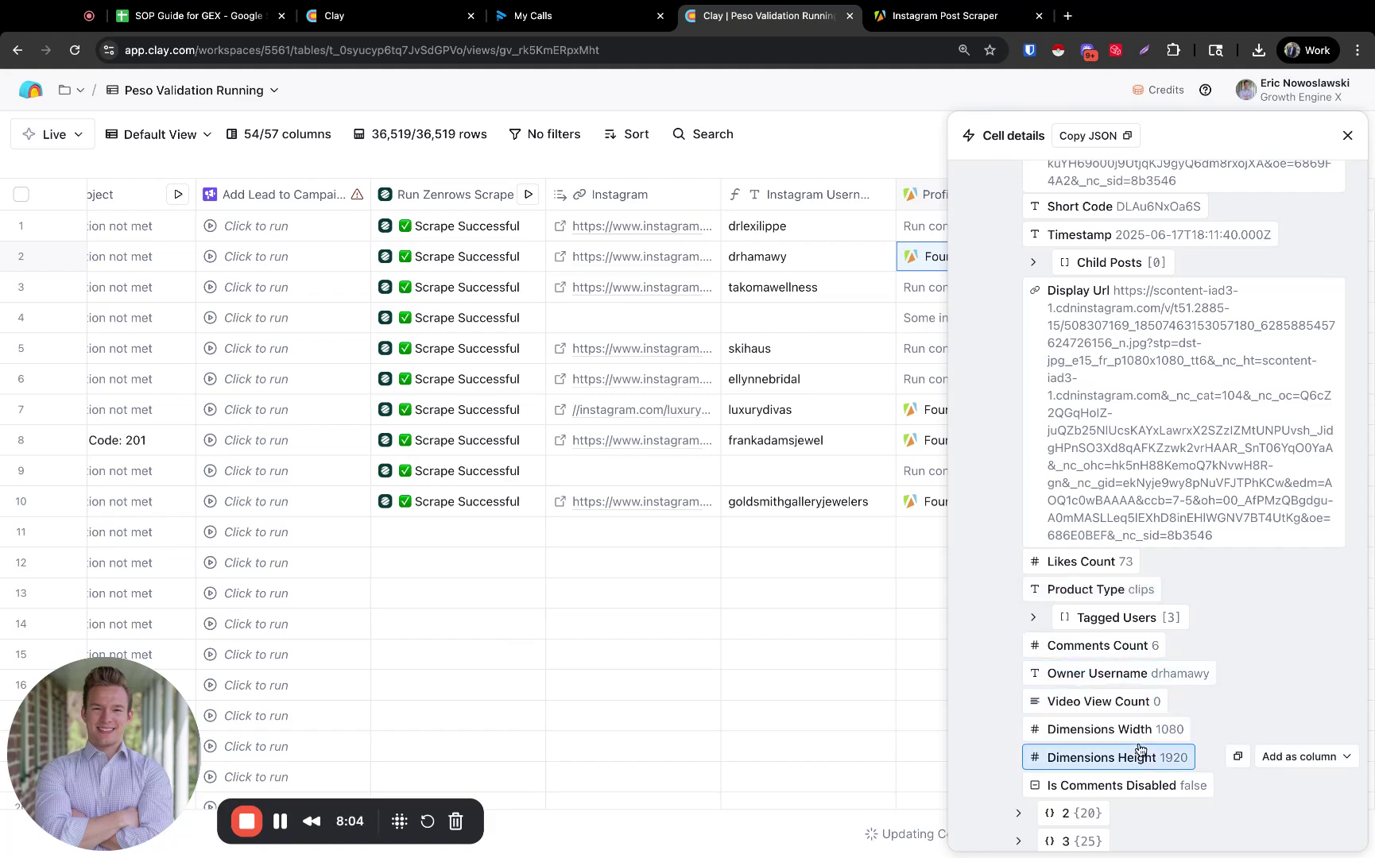
scroll(1140, 749, up, 2)
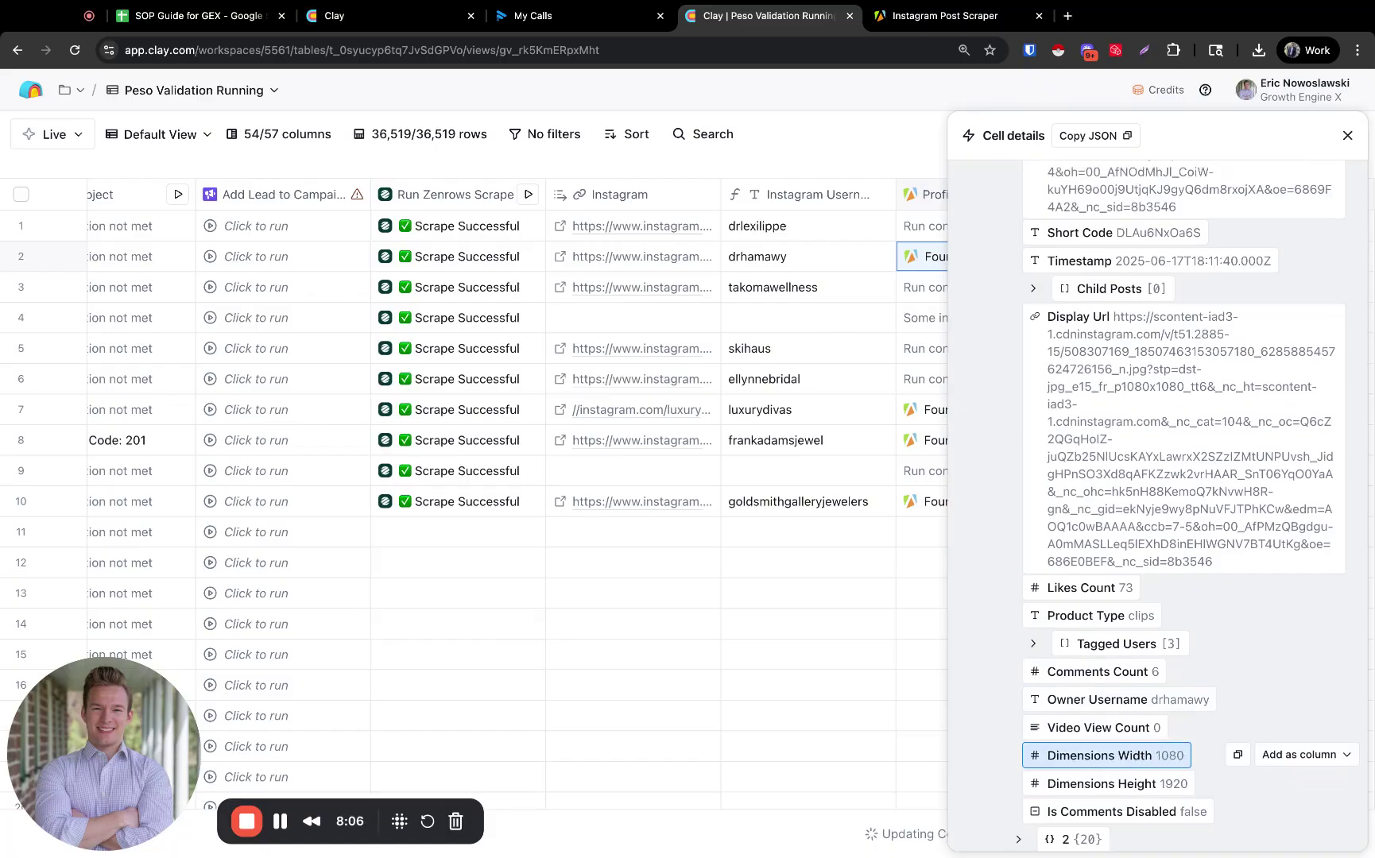
scroll(1121, 787, up, 5)
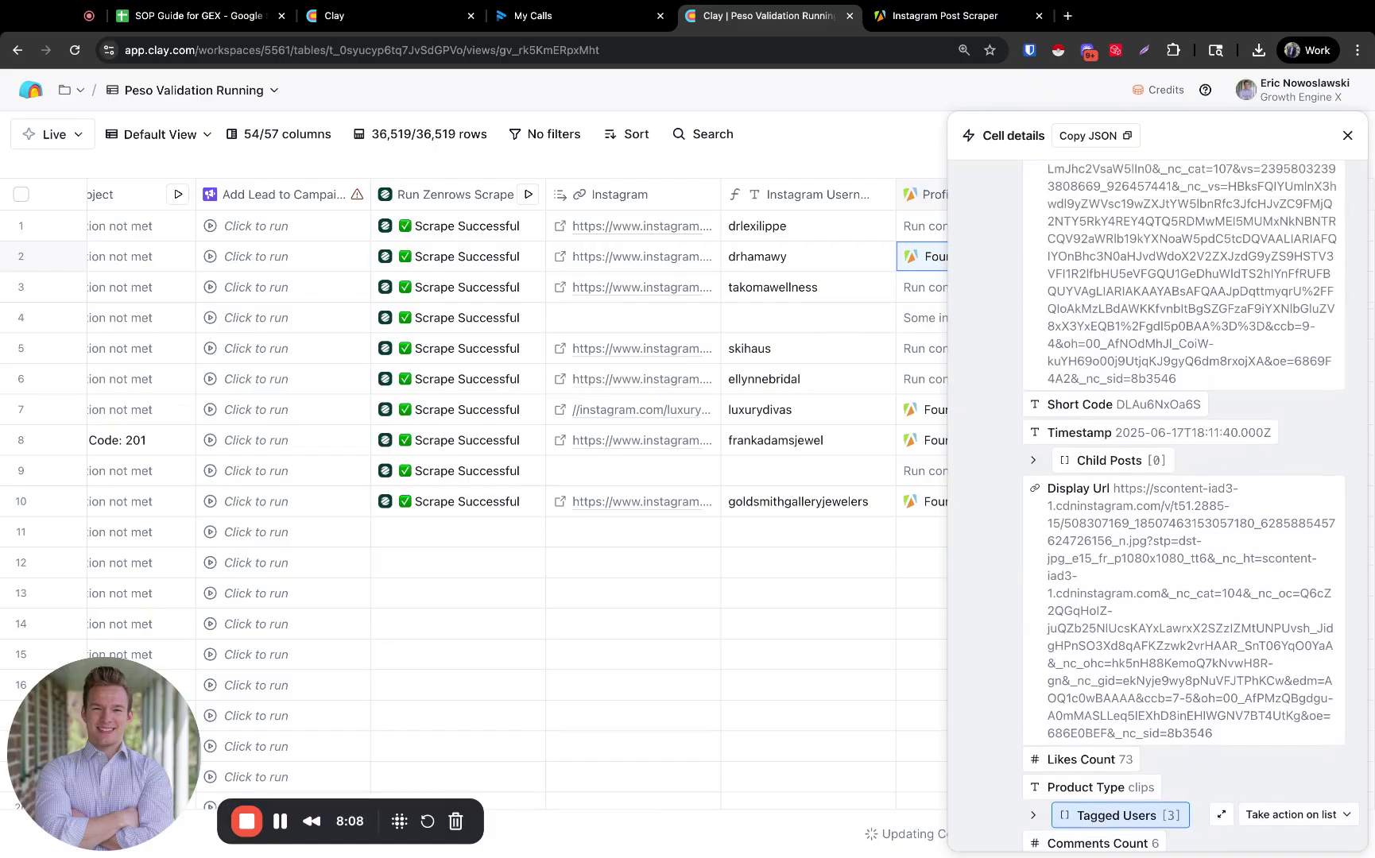
scroll(1113, 795, up, 14)
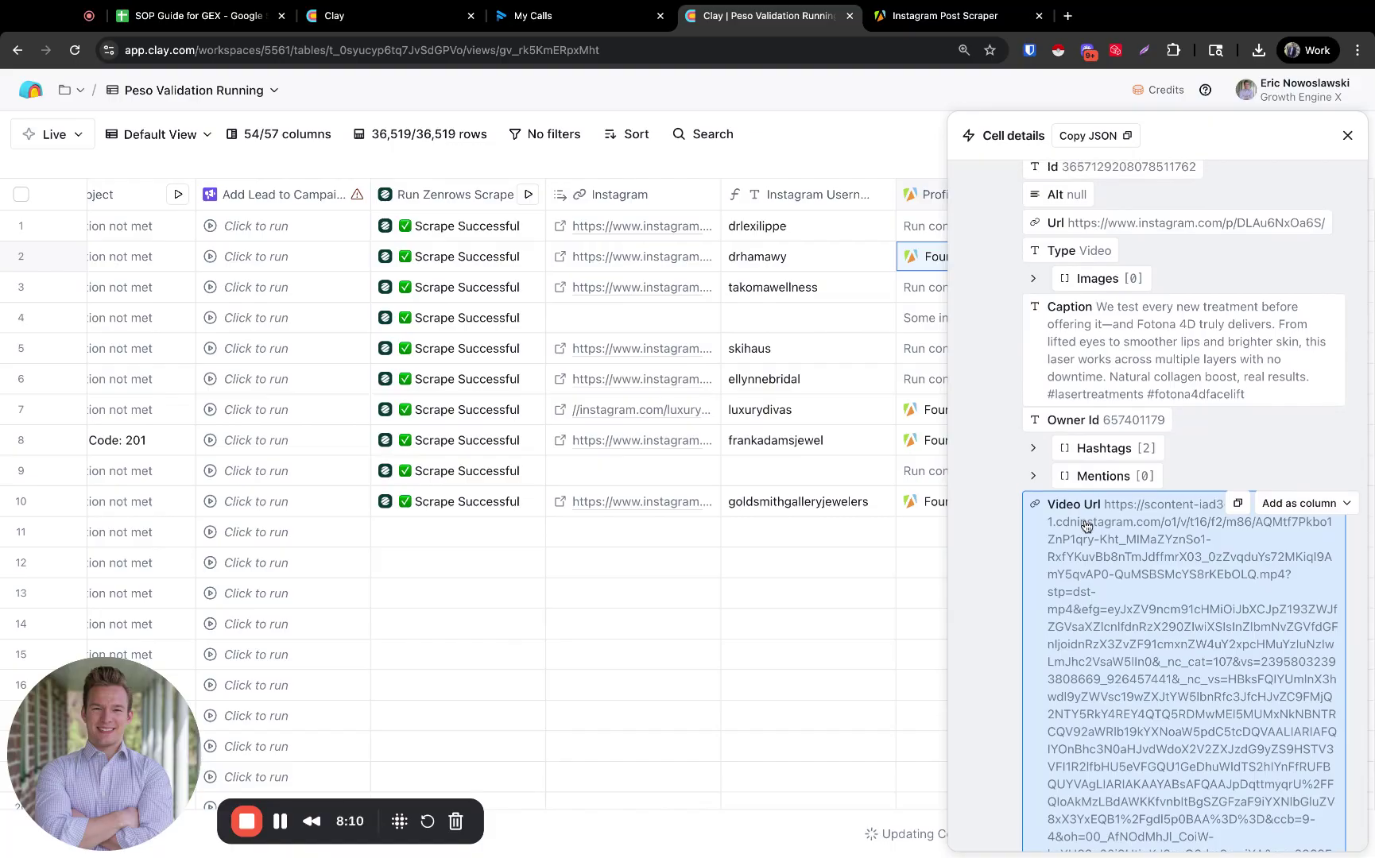
click(1097, 447)
scroll(1095, 453, up, 2)
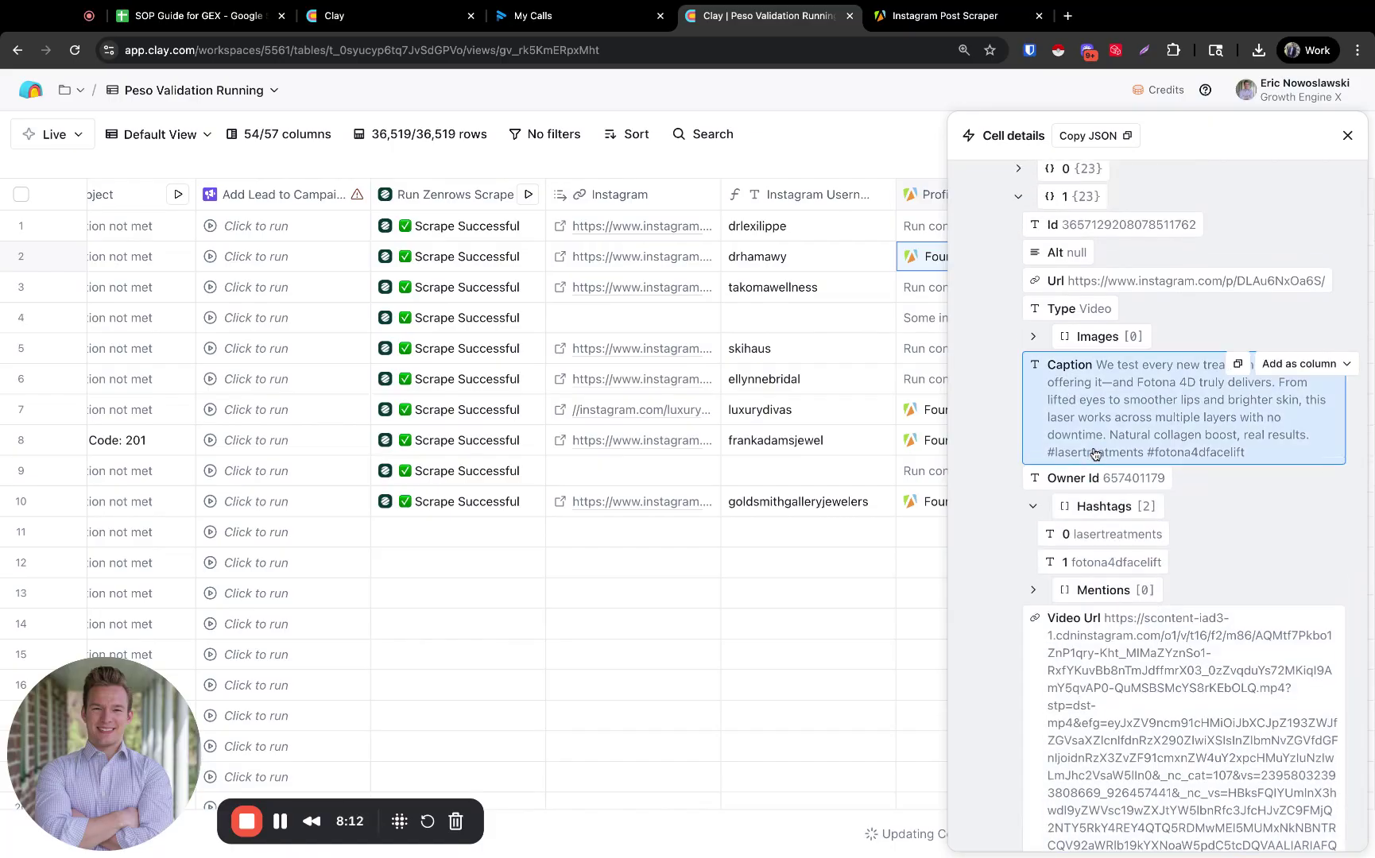
scroll(1095, 454, up, 5)
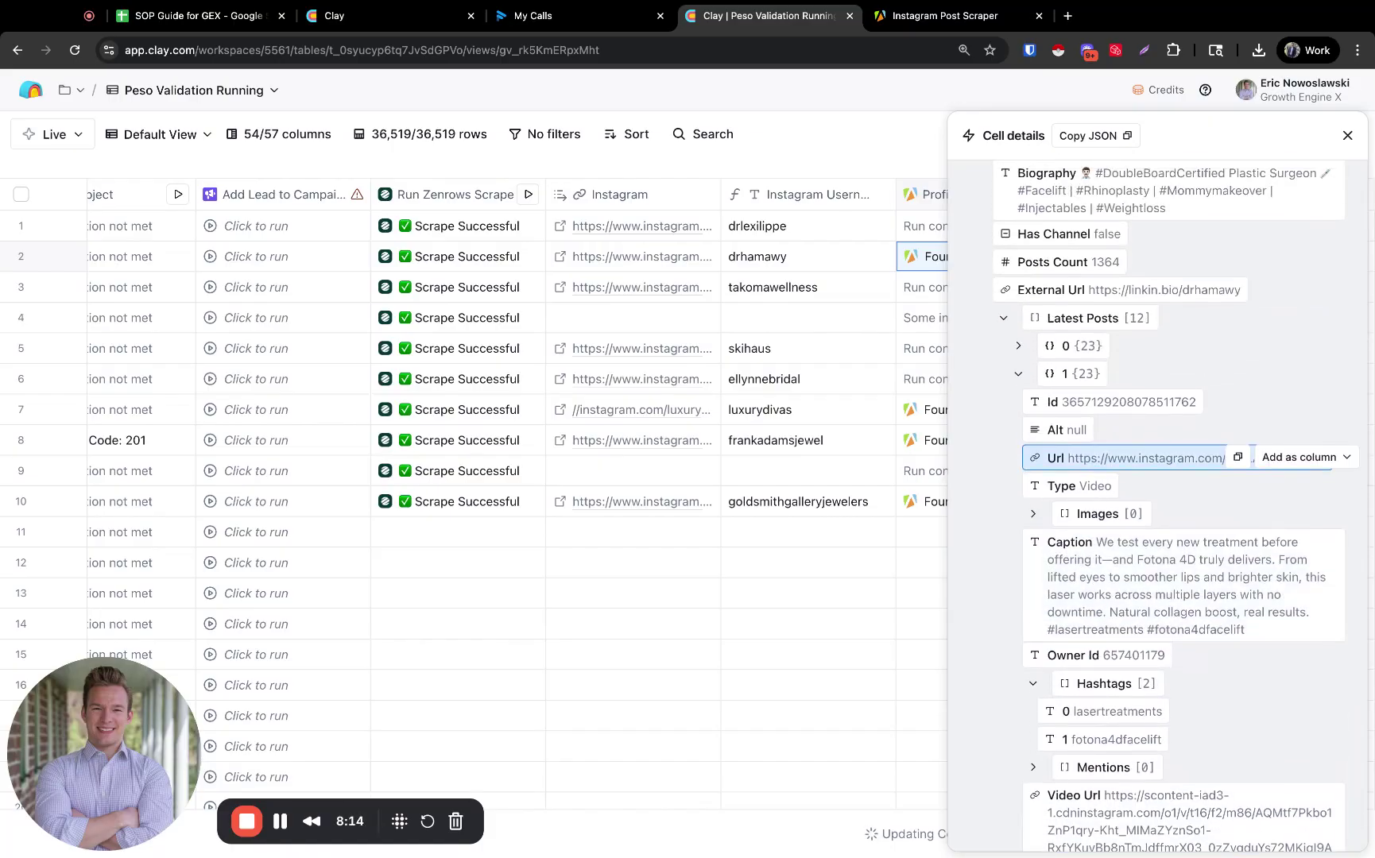
scroll(1095, 453, down, 7)
click(1347, 135)
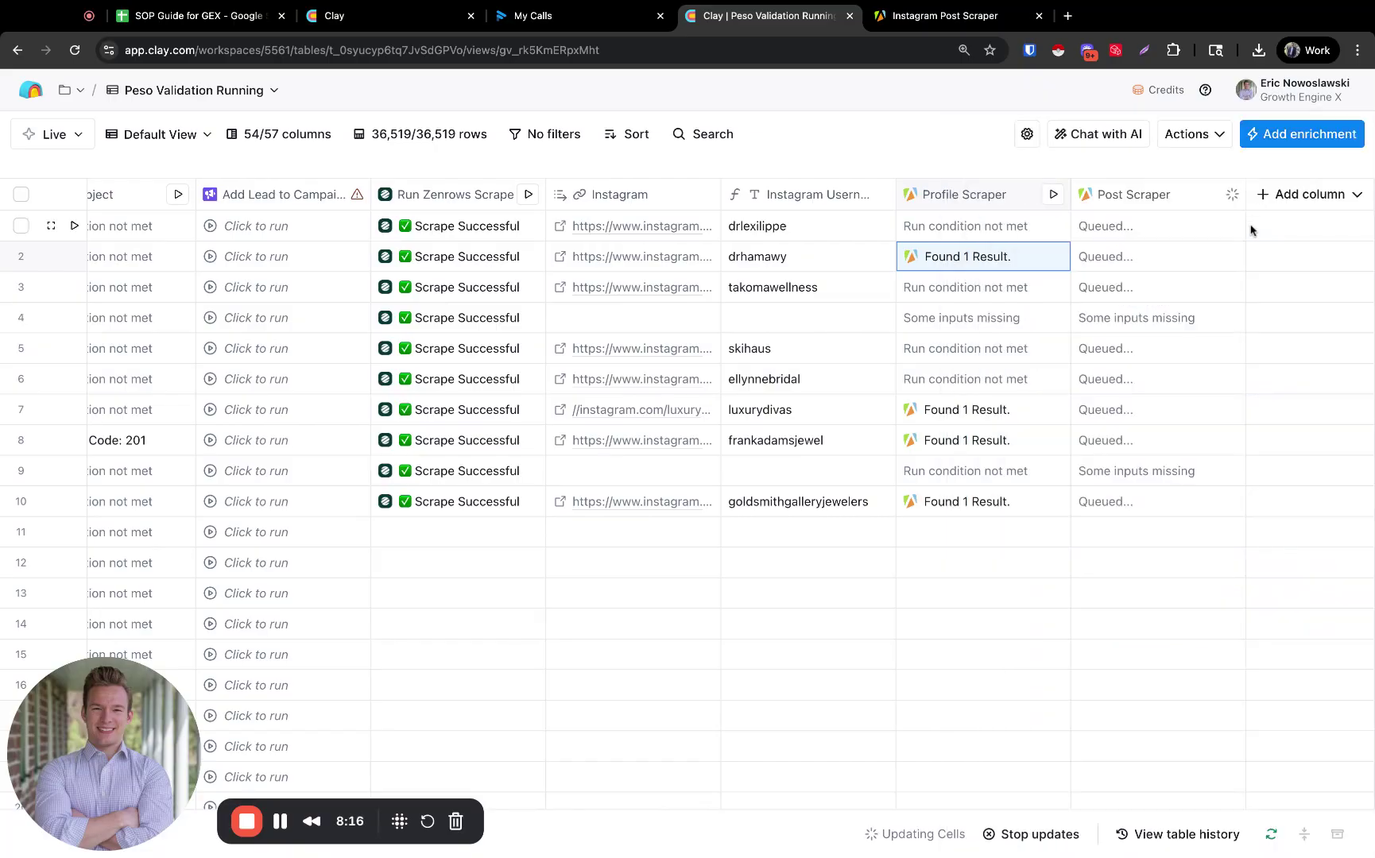
Step: Open row 7's luxurydivas Profile Scraper cell and expand Results > 0
click(977, 411)
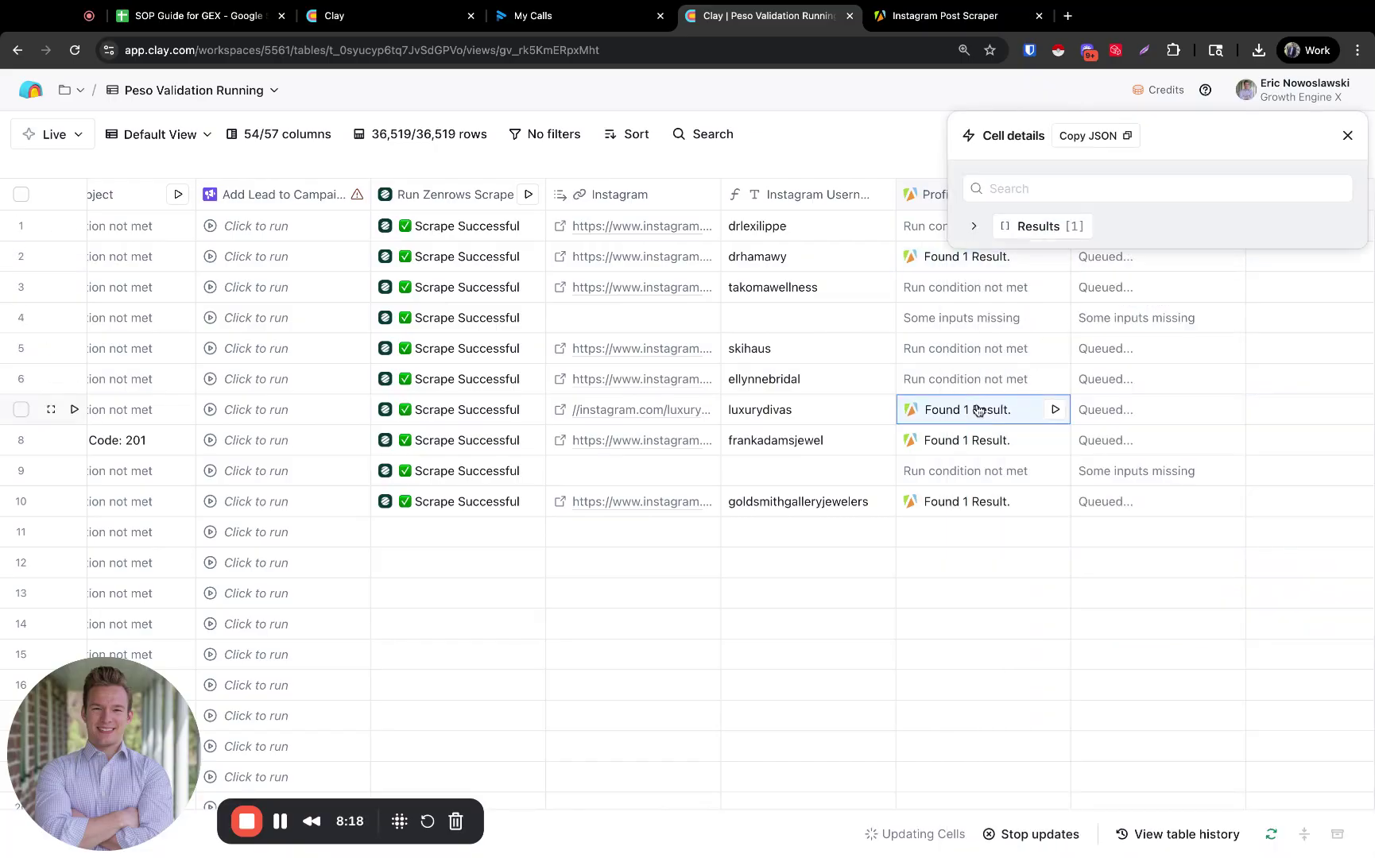
click(1037, 226)
click(1038, 254)
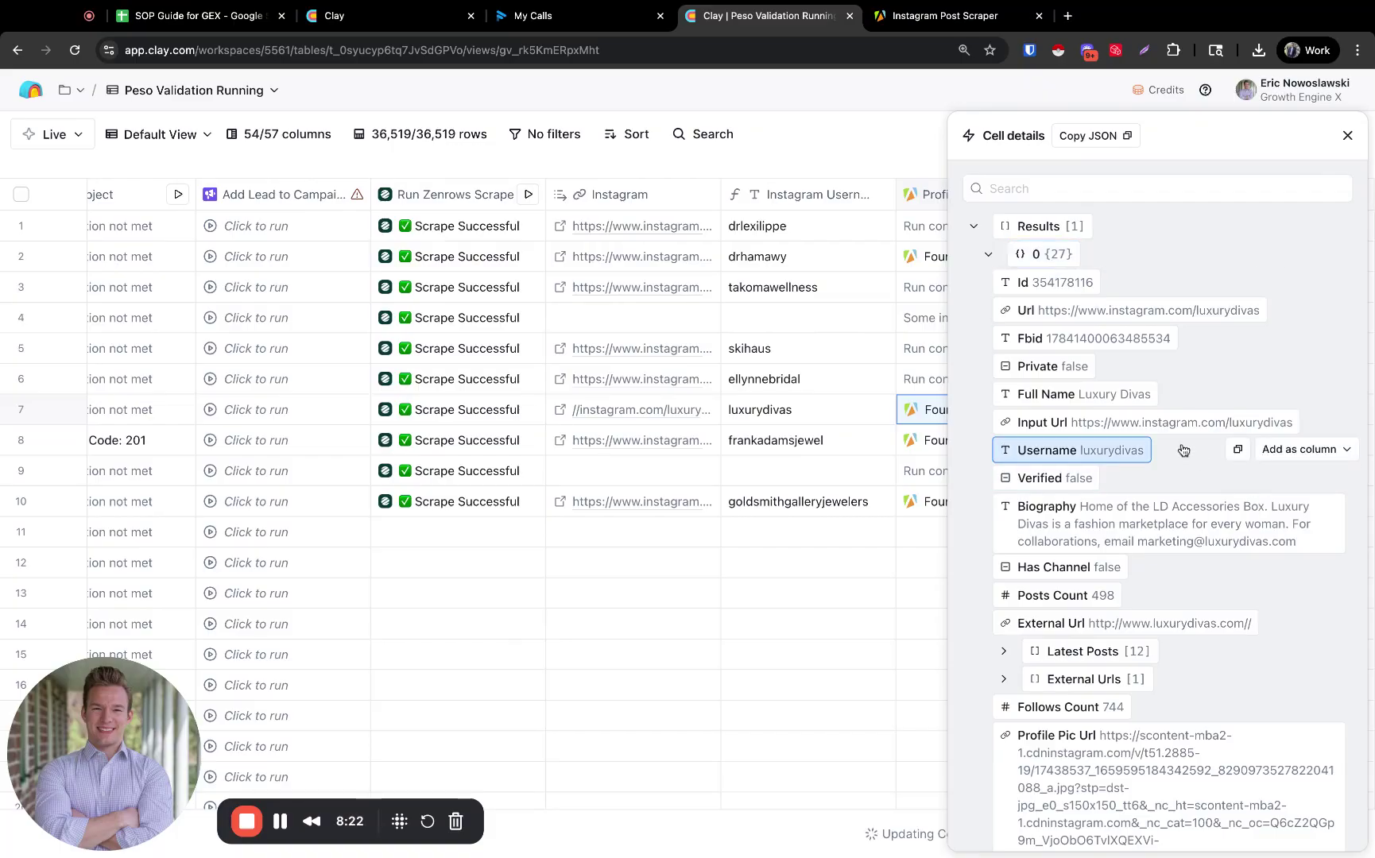
scroll(1183, 450, down, 3)
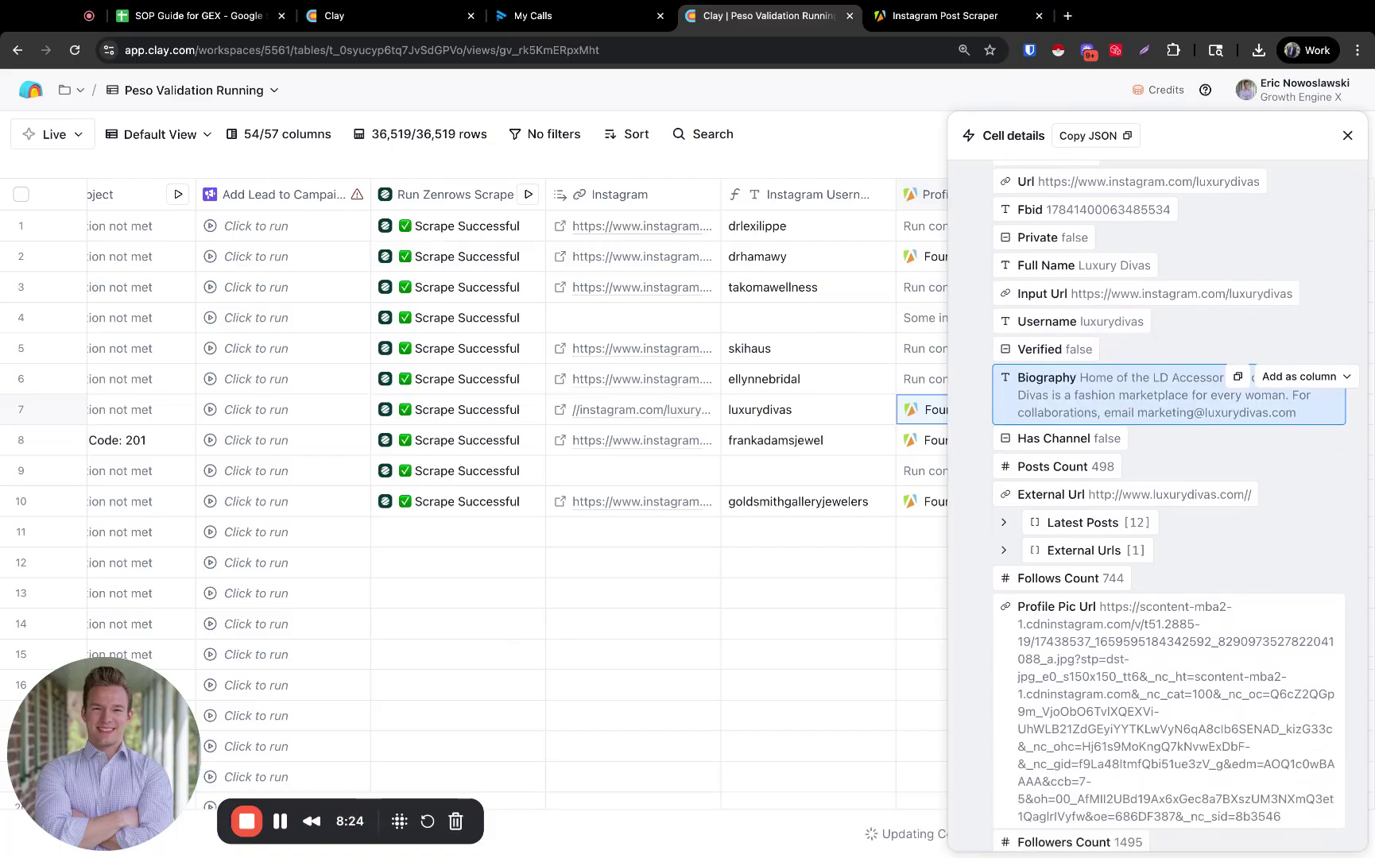
scroll(1112, 450, down, 1)
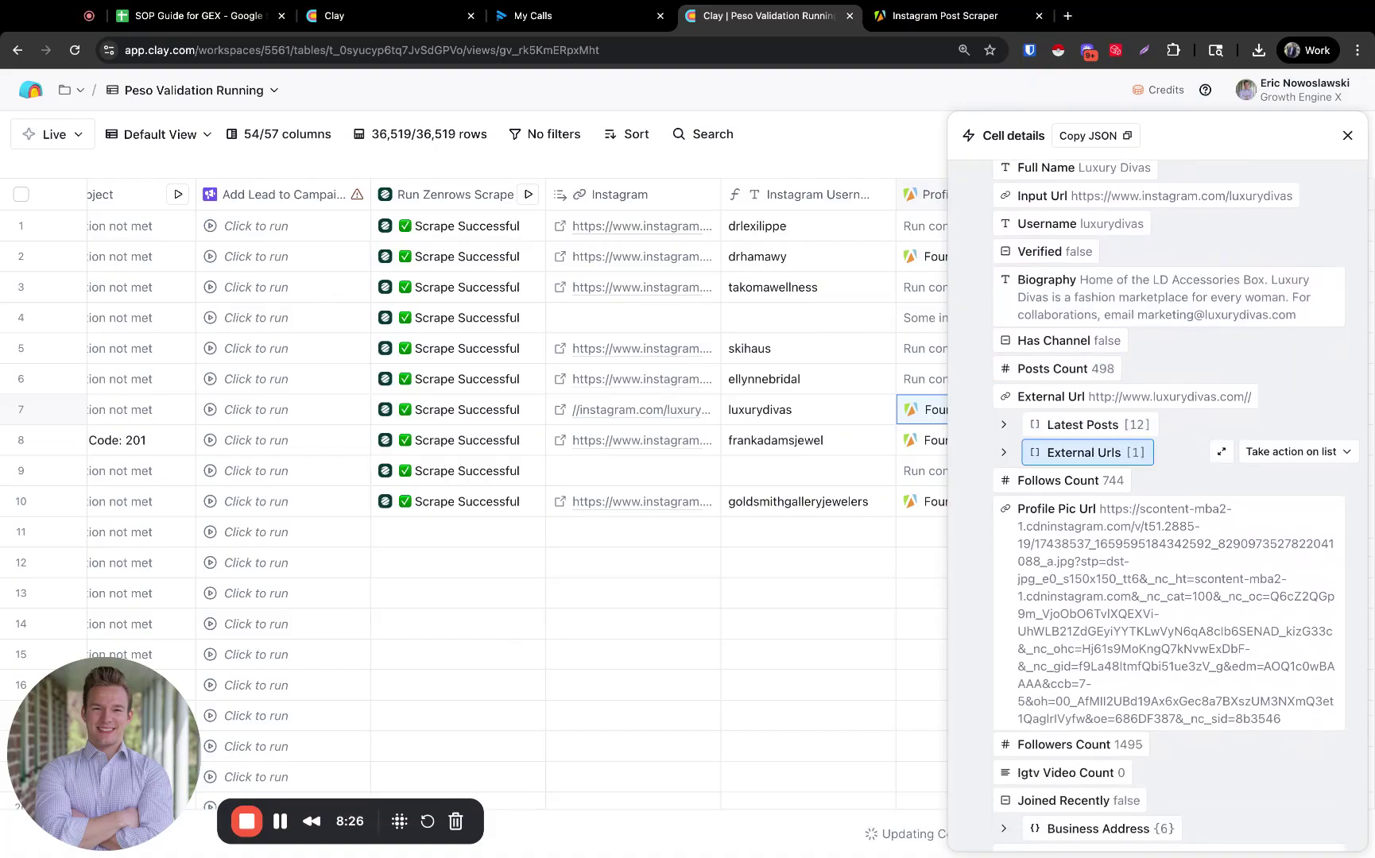
Step: Expand Latest Posts > 0 and begin adding its Likes Count as a column
click(1097, 427)
click(1099, 451)
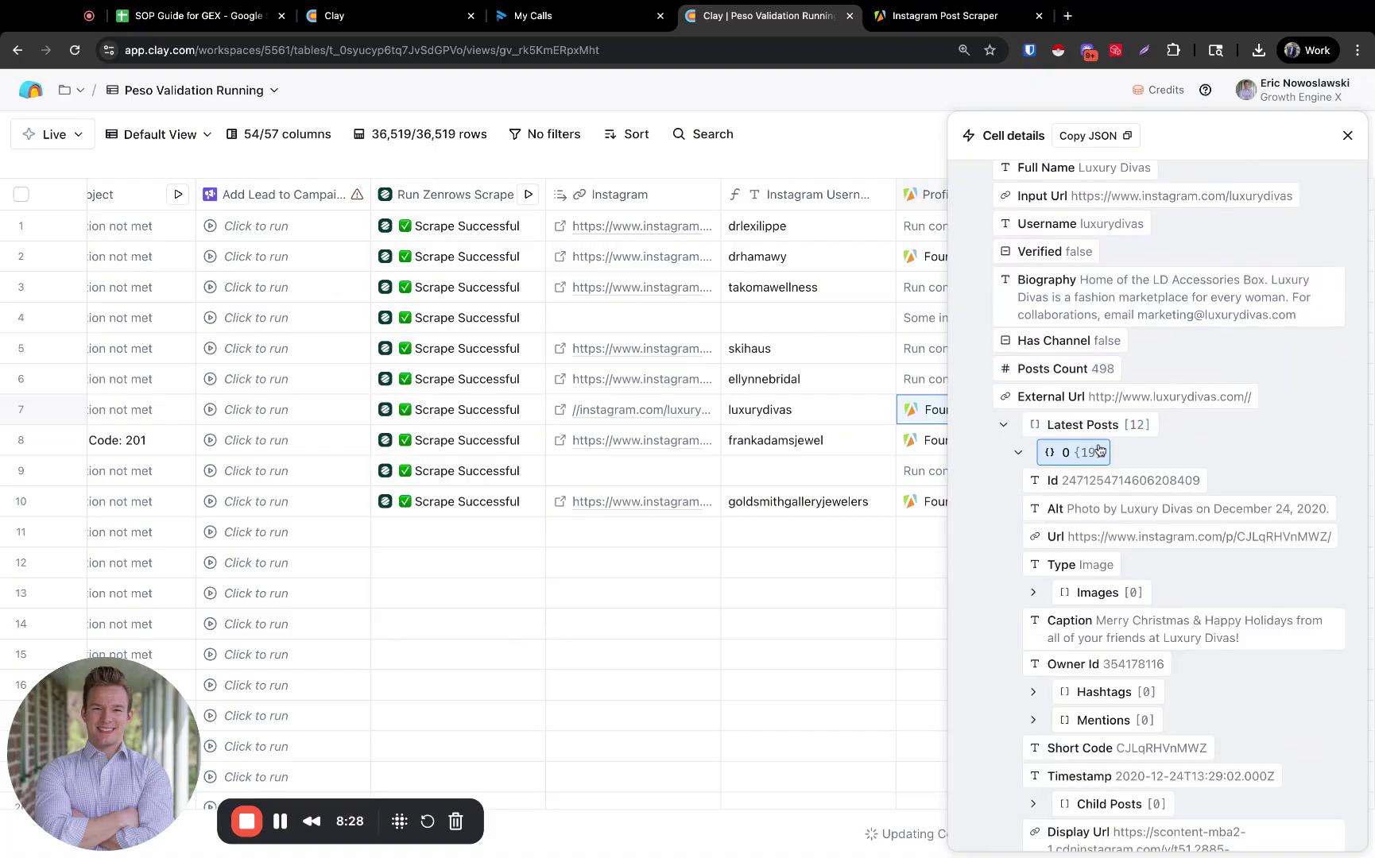
scroll(1099, 451, down, 4)
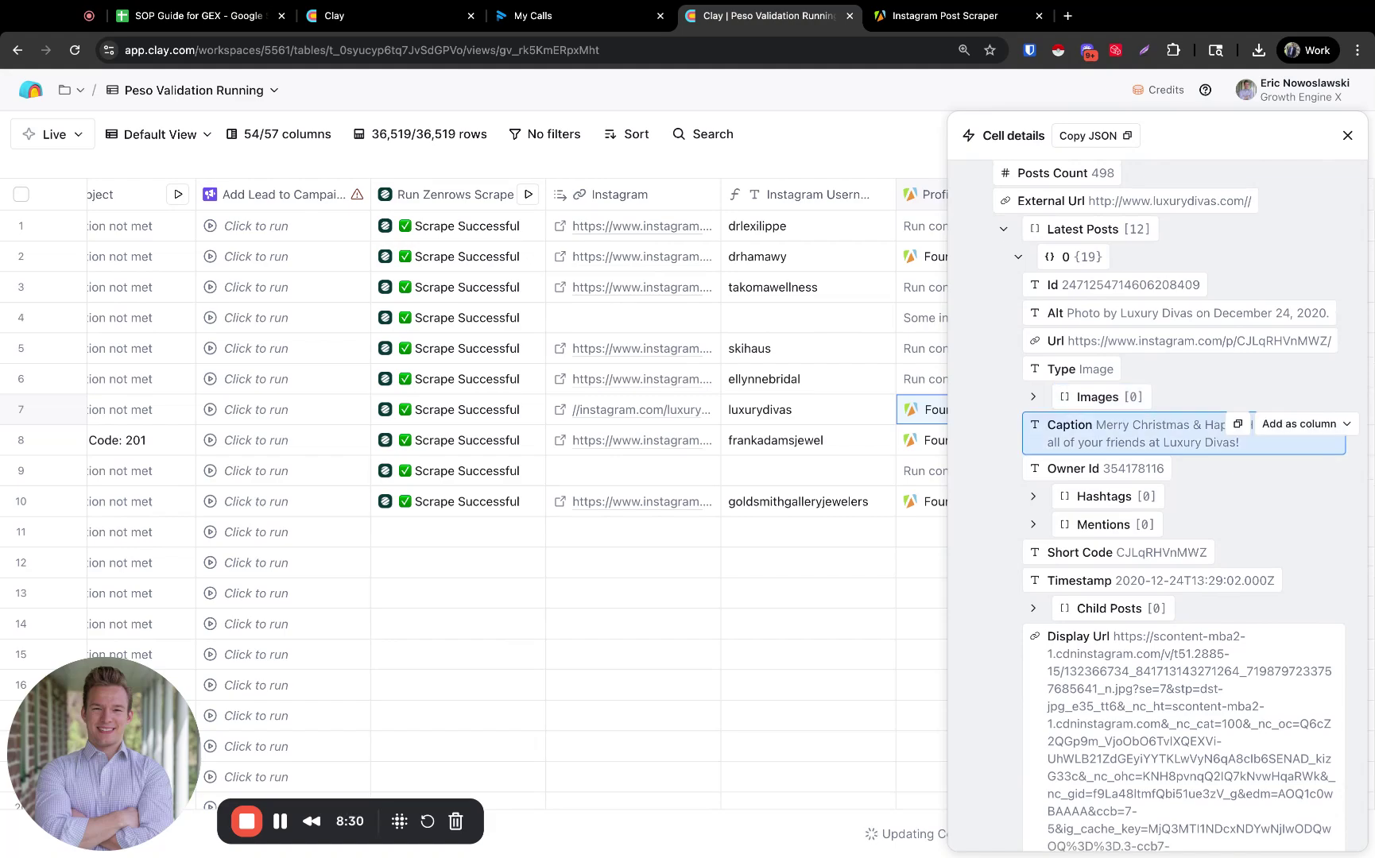
scroll(1113, 441, down, 2)
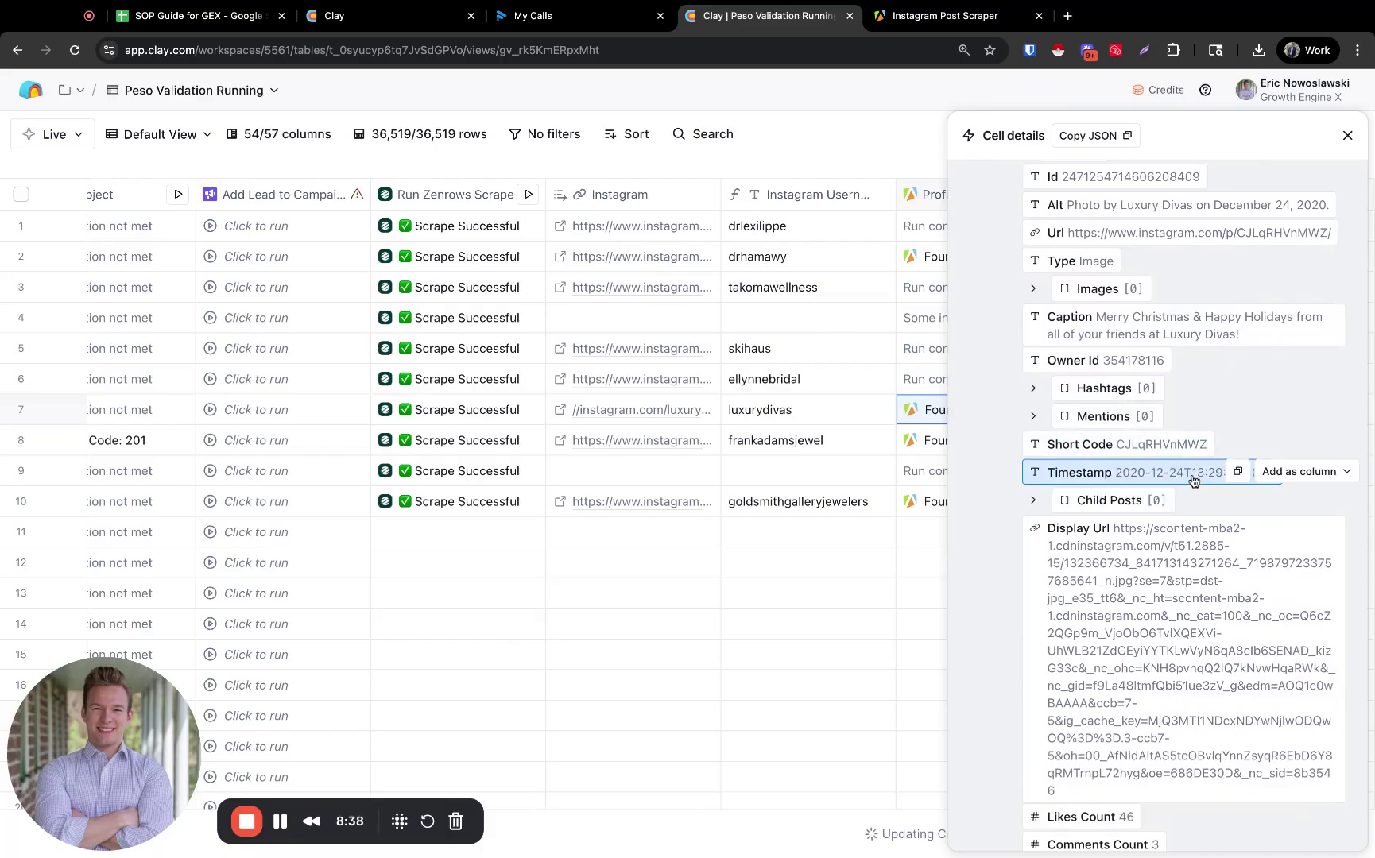
scroll(1144, 461, up, 3)
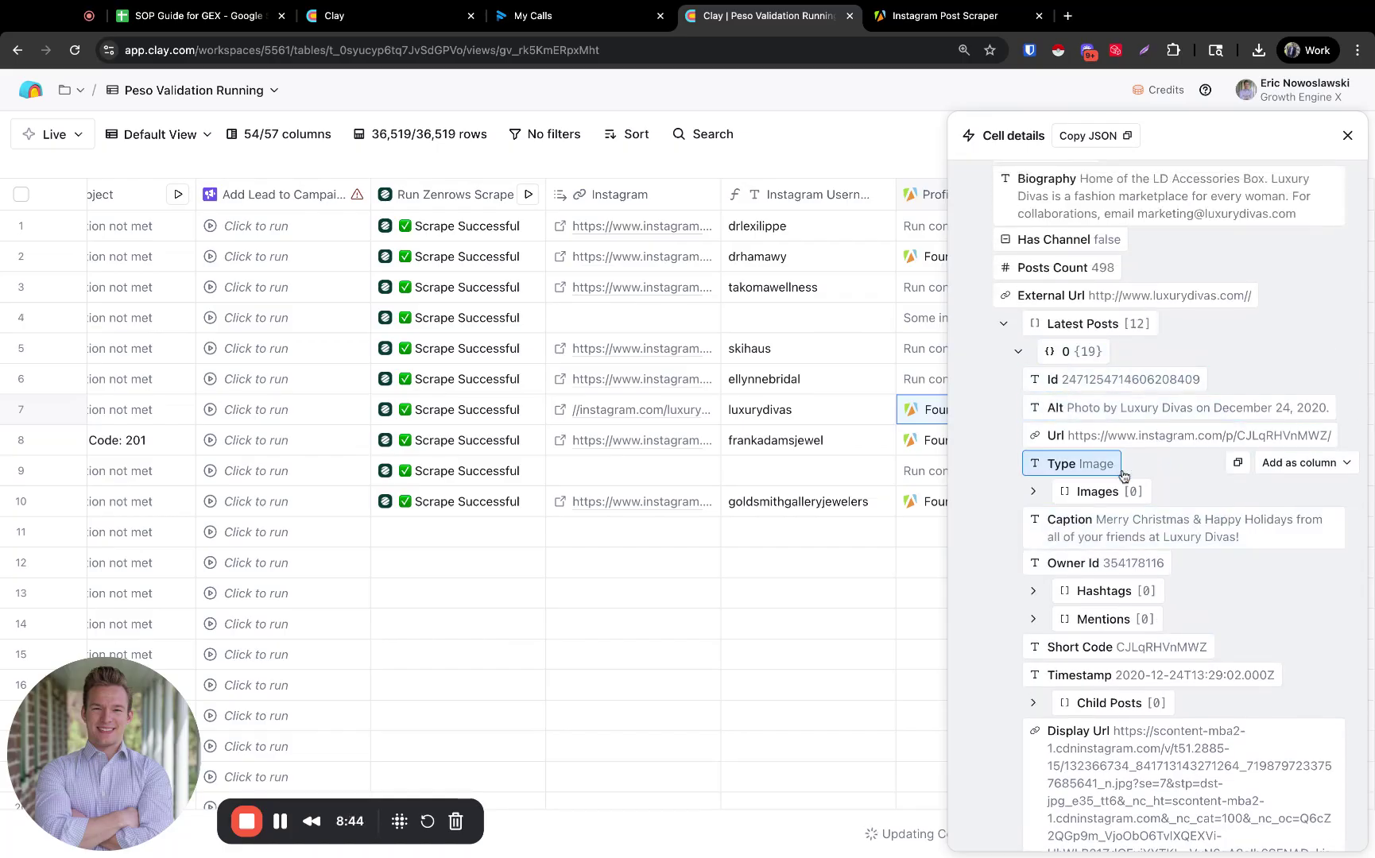
scroll(1124, 471, down, 6)
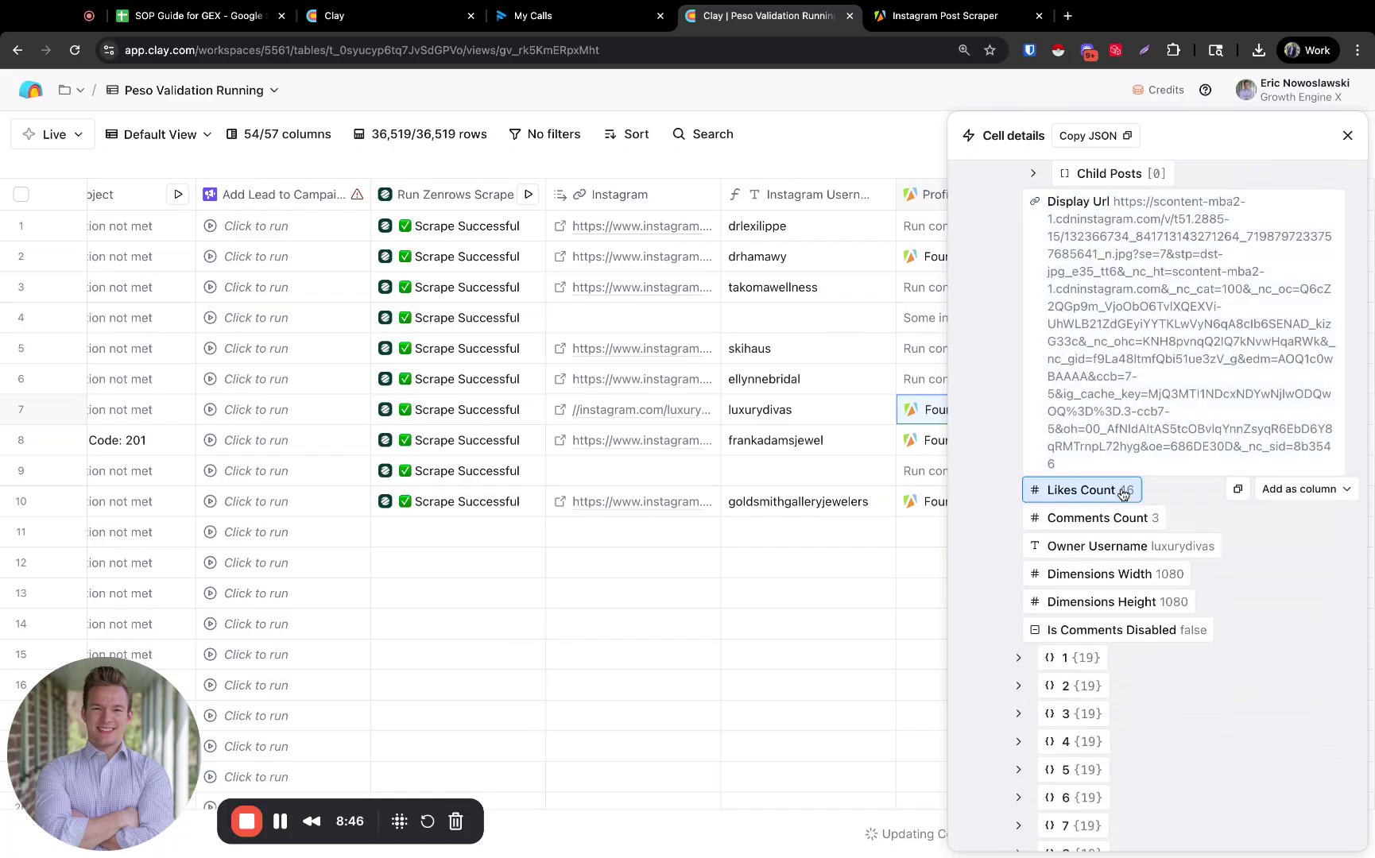
click(1300, 488)
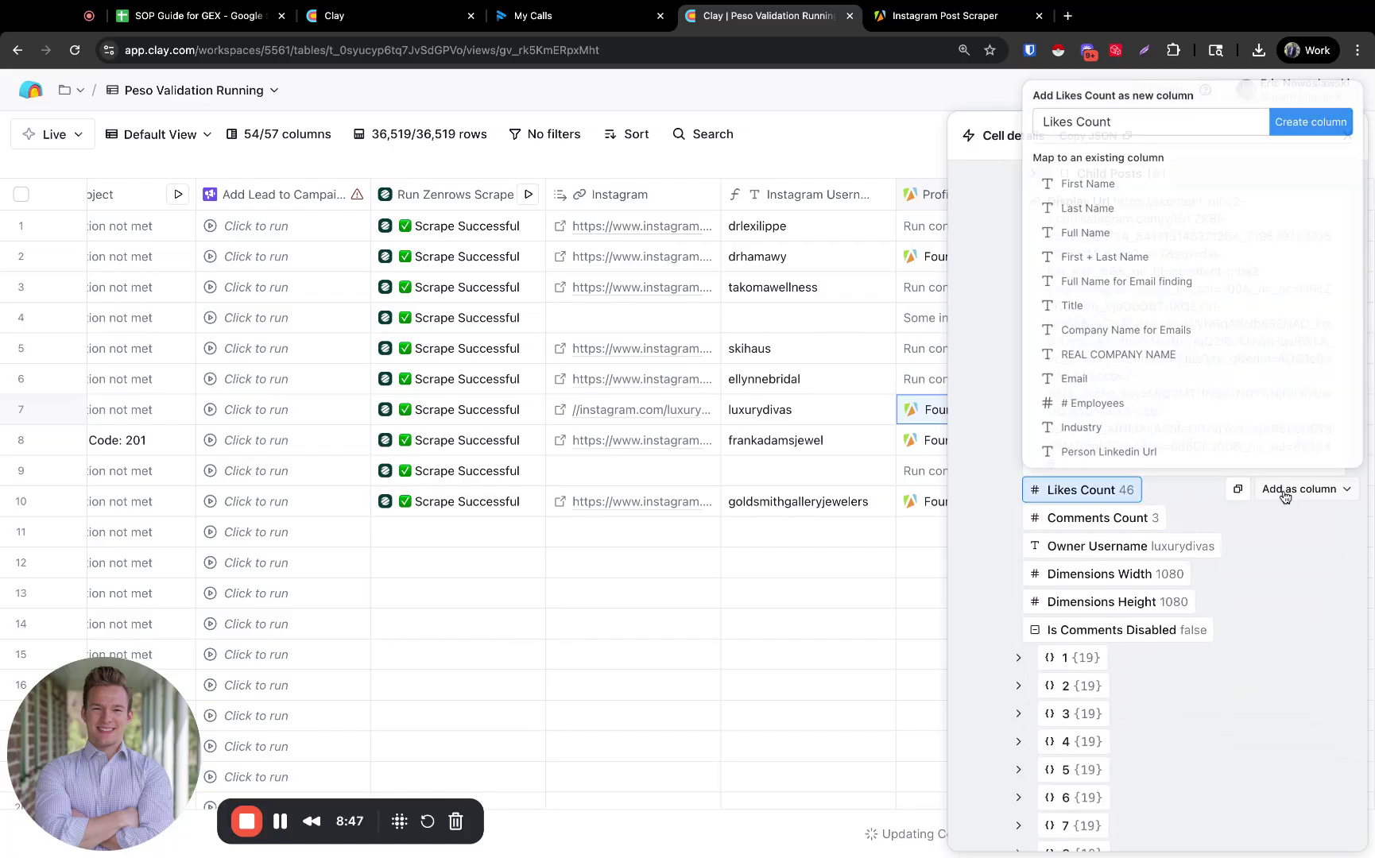
Step: Create 'Likes Count most recent post' and 'Comments Count most recent post' columns from the latest post
click(1152, 124)
text(most recent post)
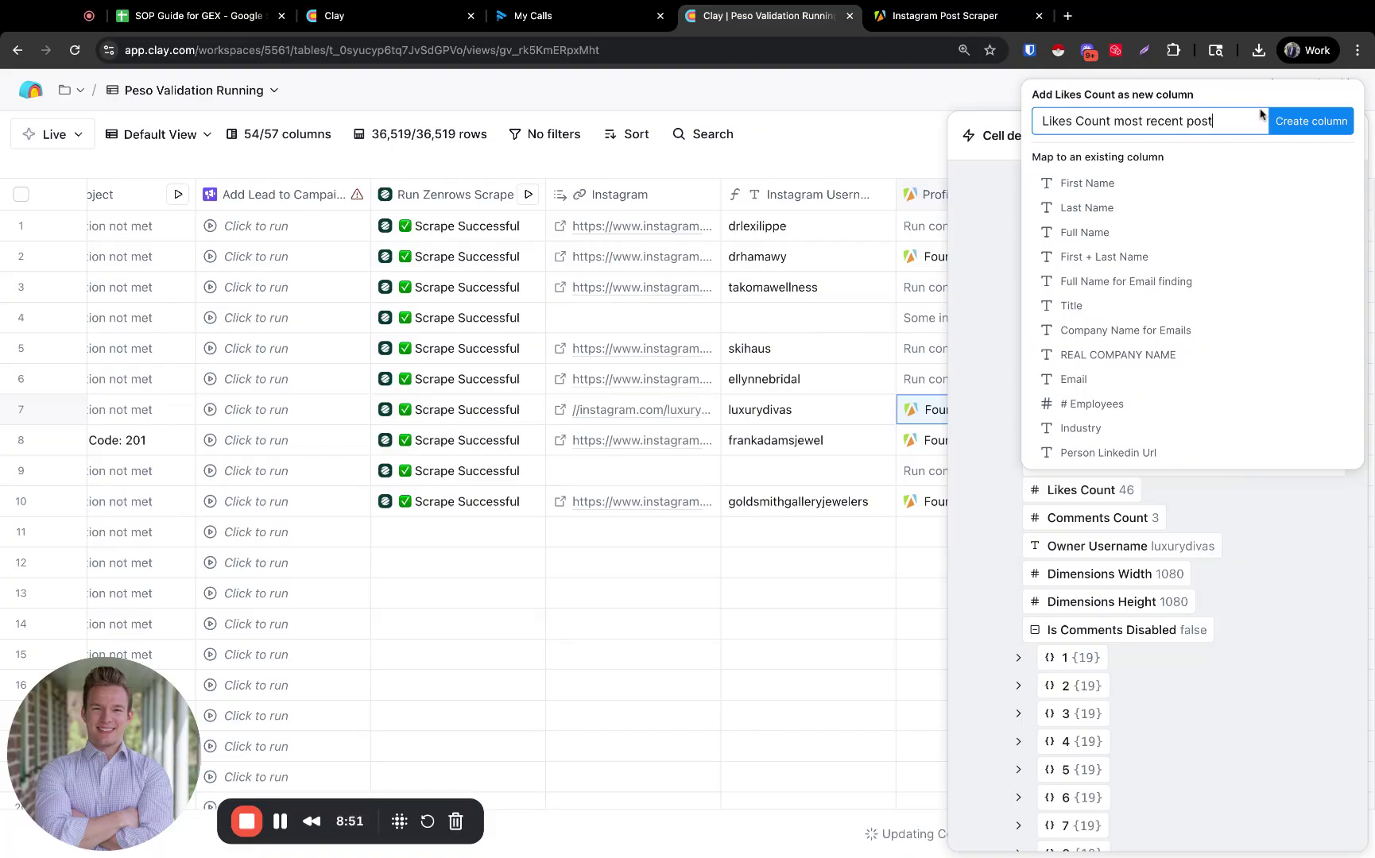
click(1279, 120)
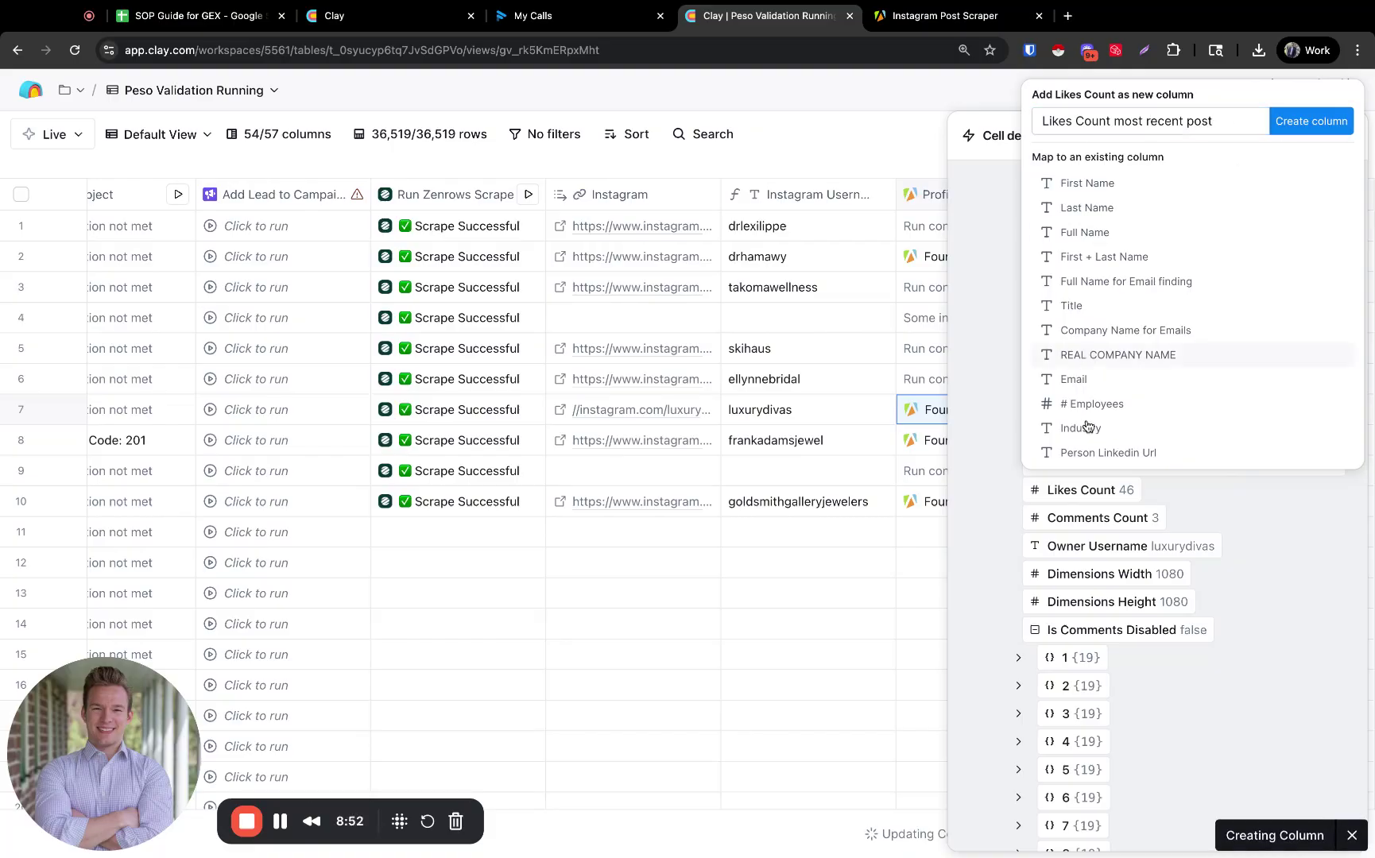
click(1277, 517)
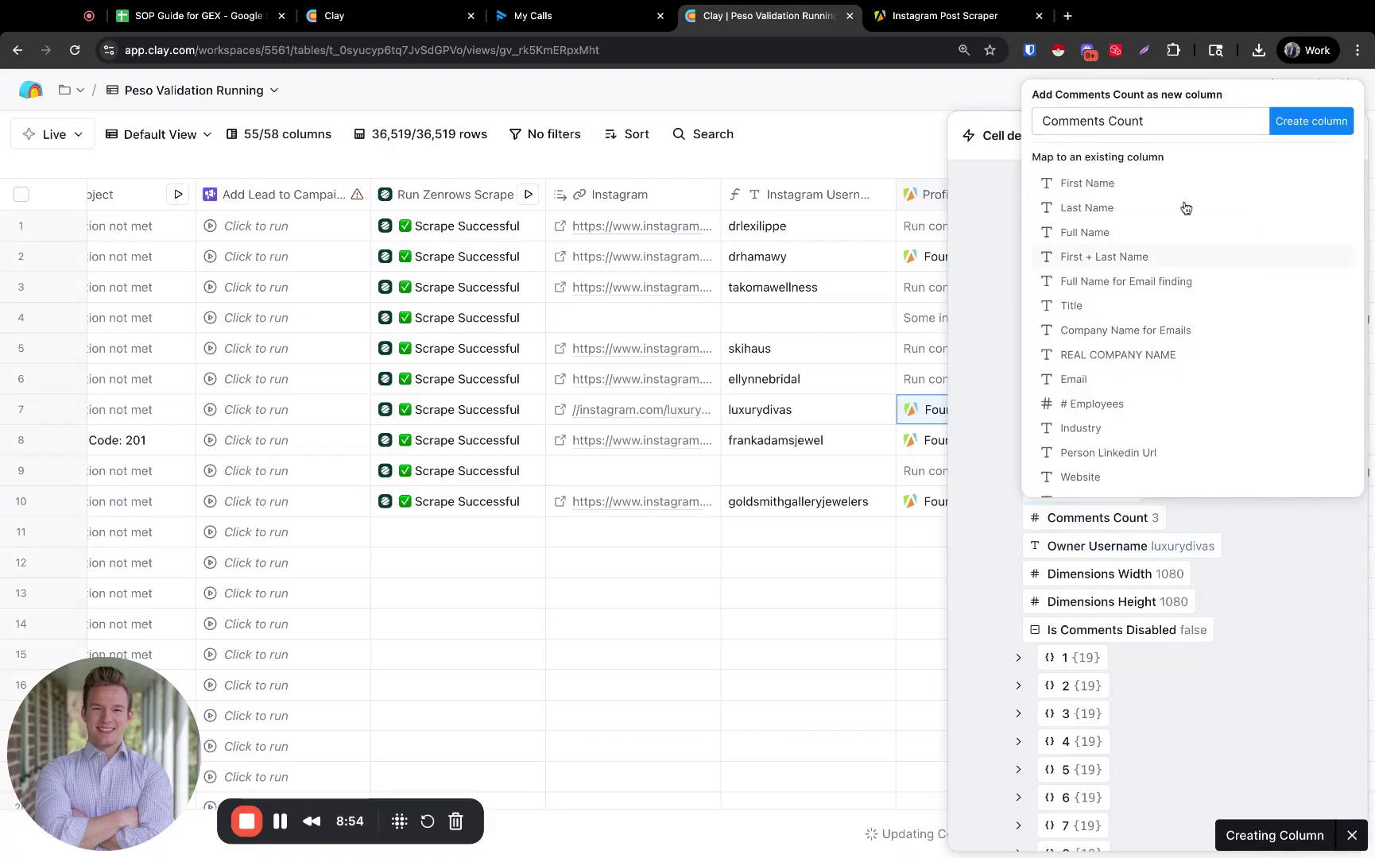
click(1158, 120)
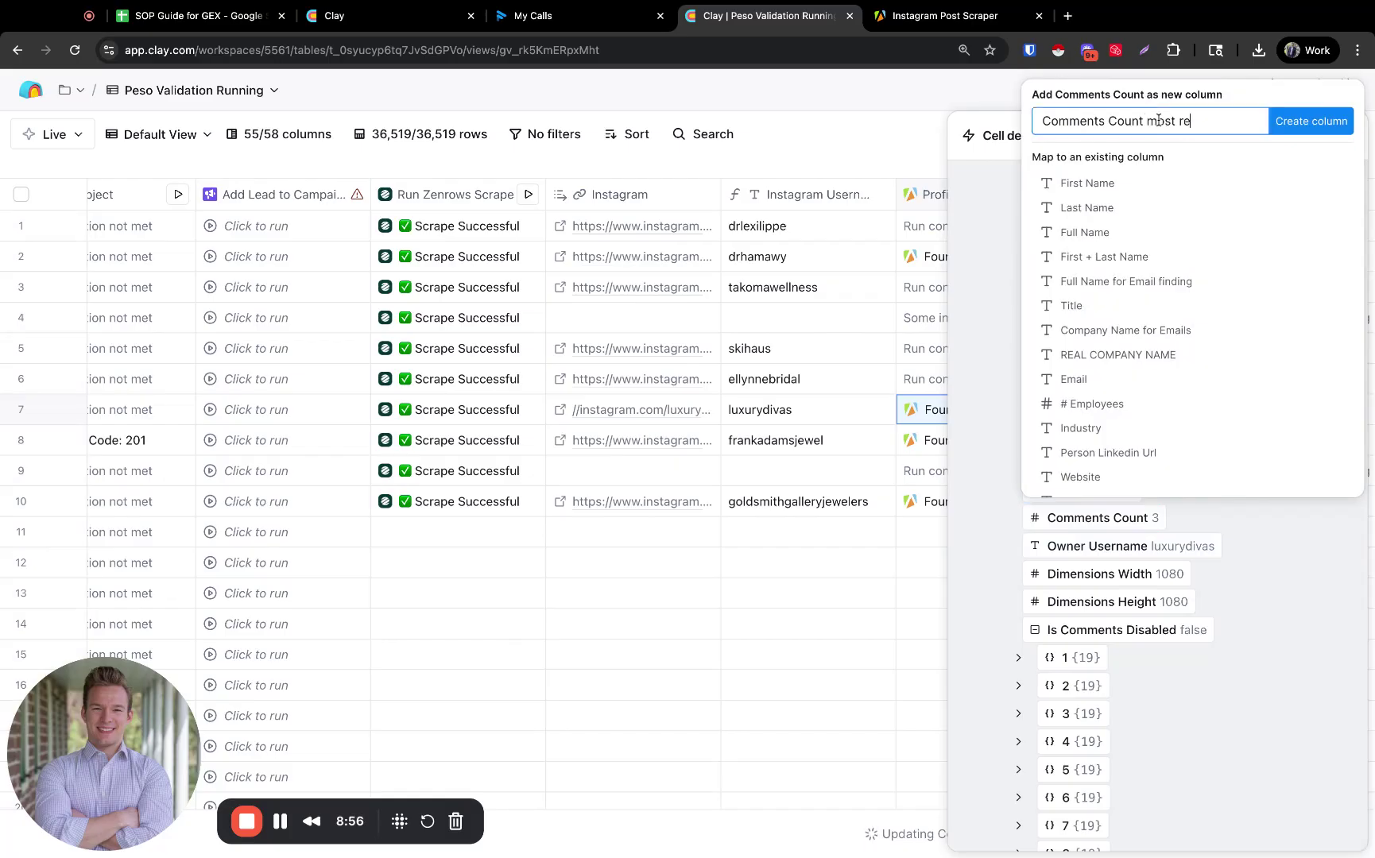
click(1292, 120)
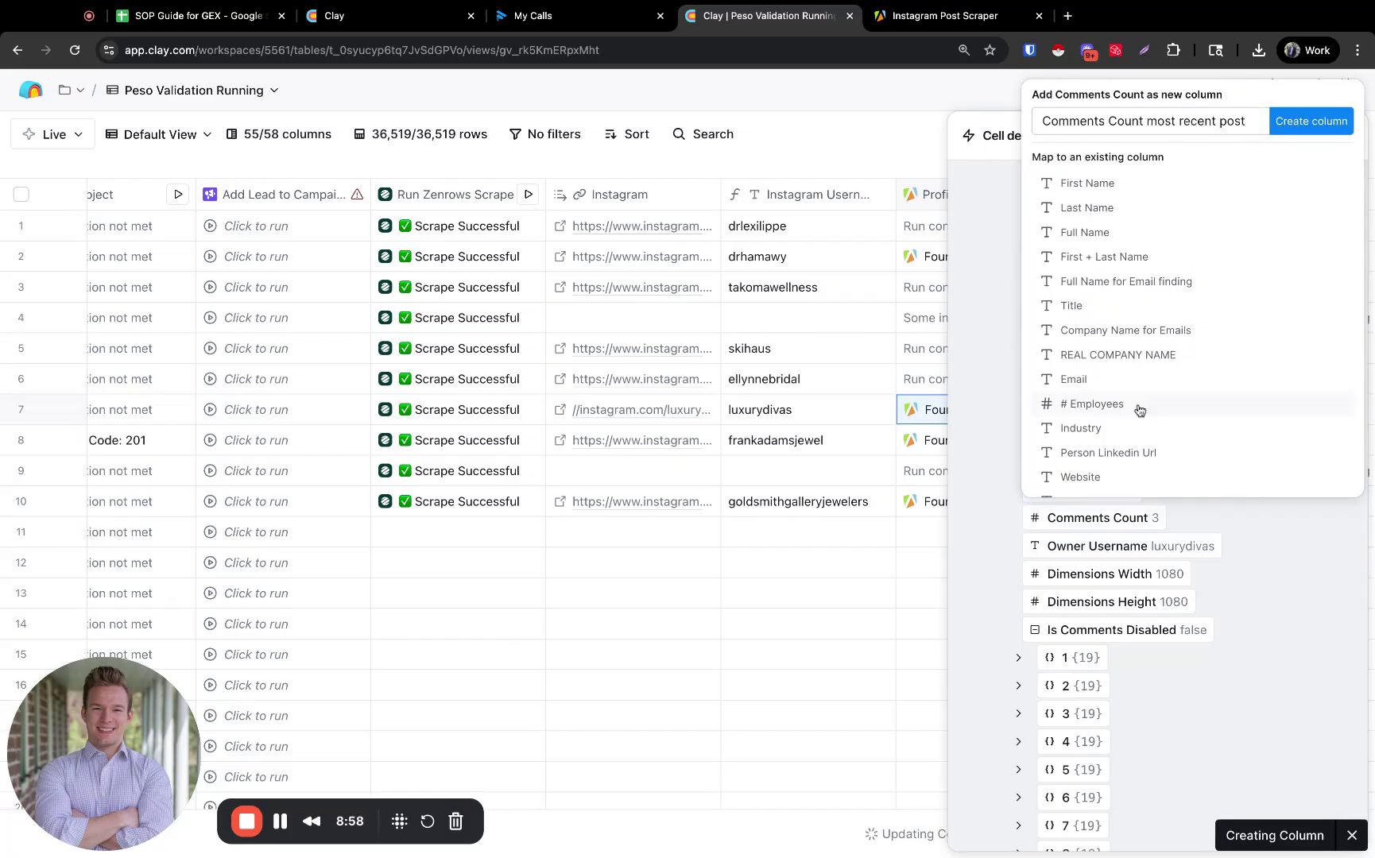
Step: Add the latest post's Timestamp as a column and close the cell details
mouse_move(1147, 549)
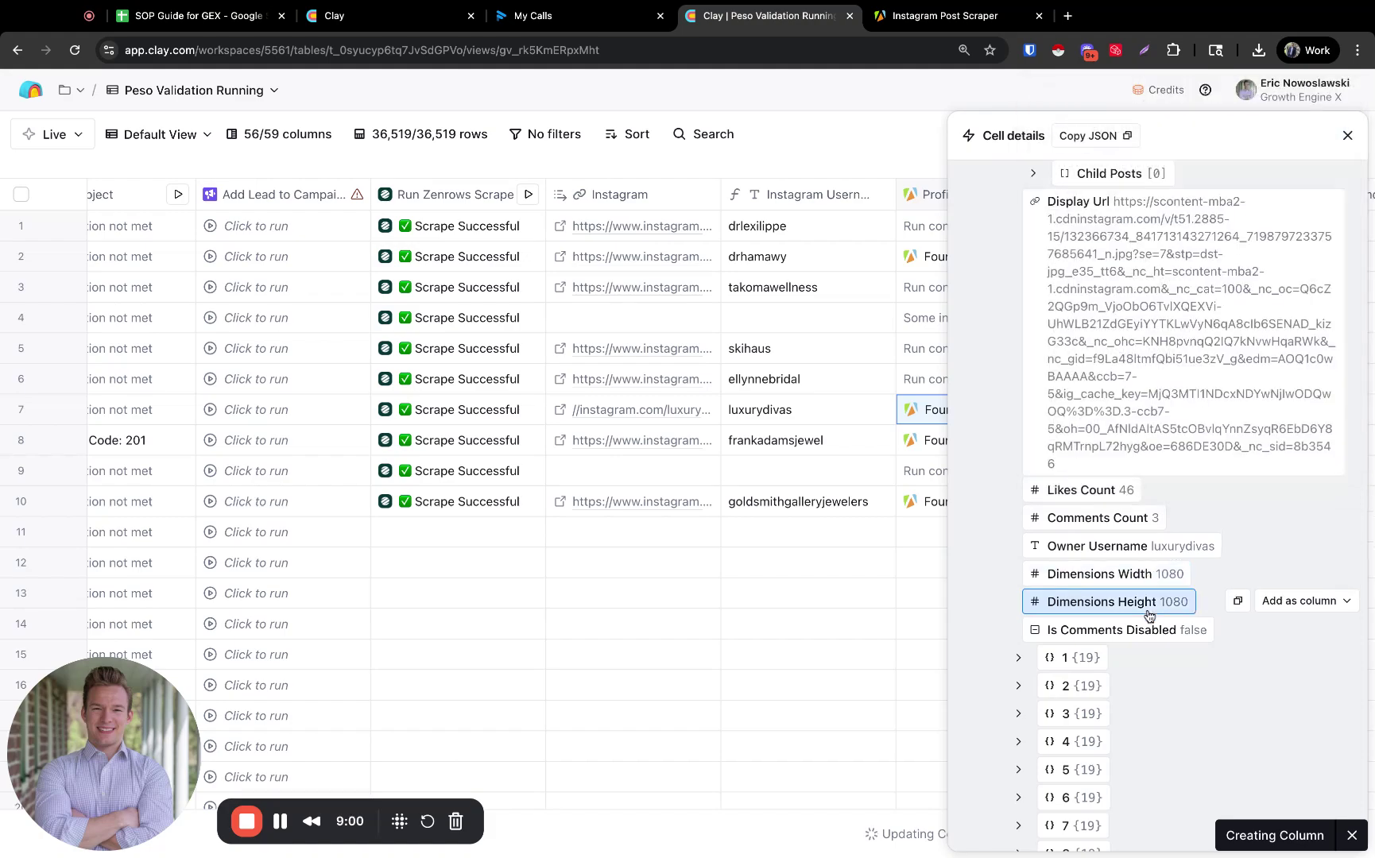
scroll(1150, 614, up, 3)
scroll(1149, 614, up, 5)
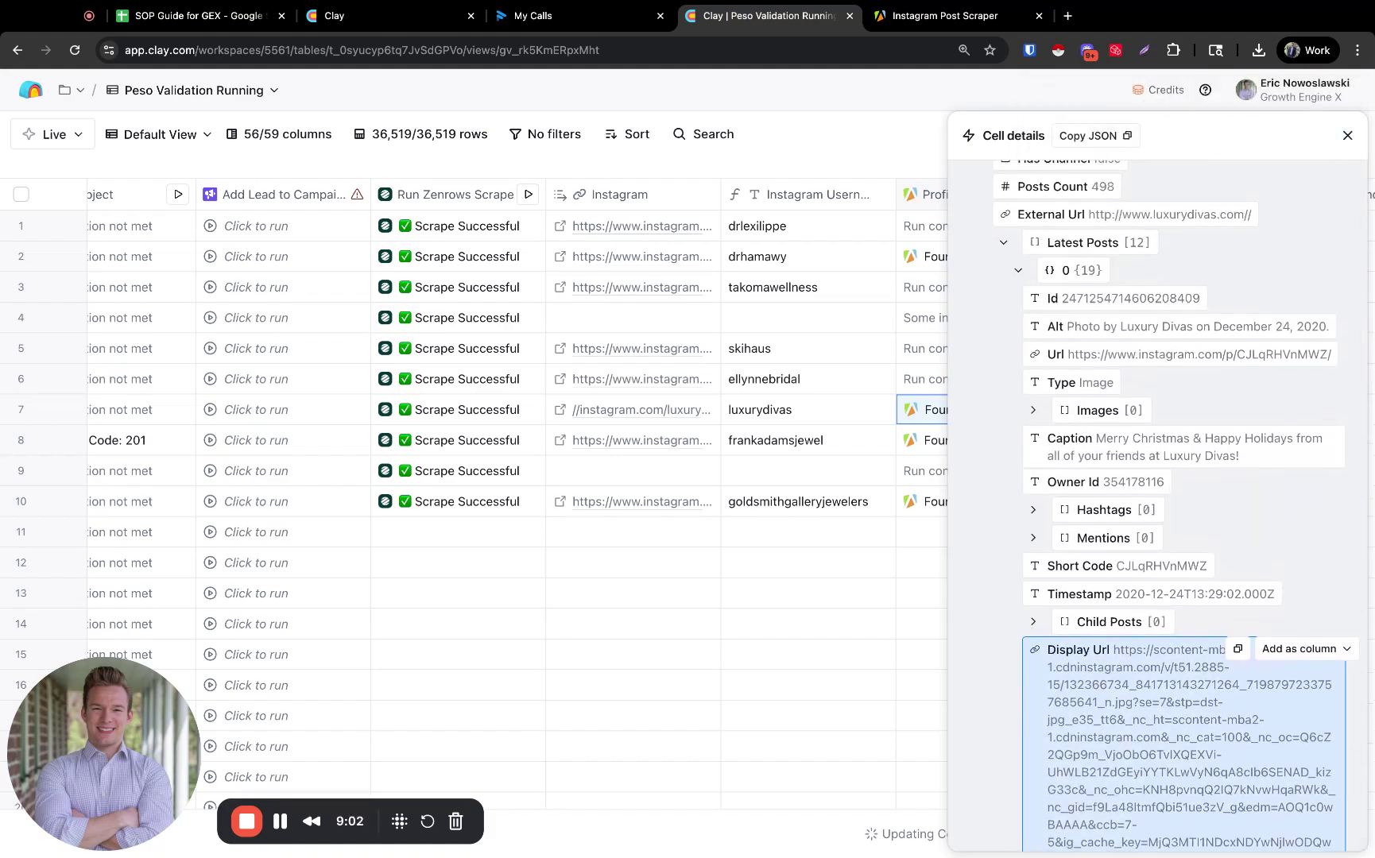
scroll(1099, 596, up, 1)
click(1100, 459)
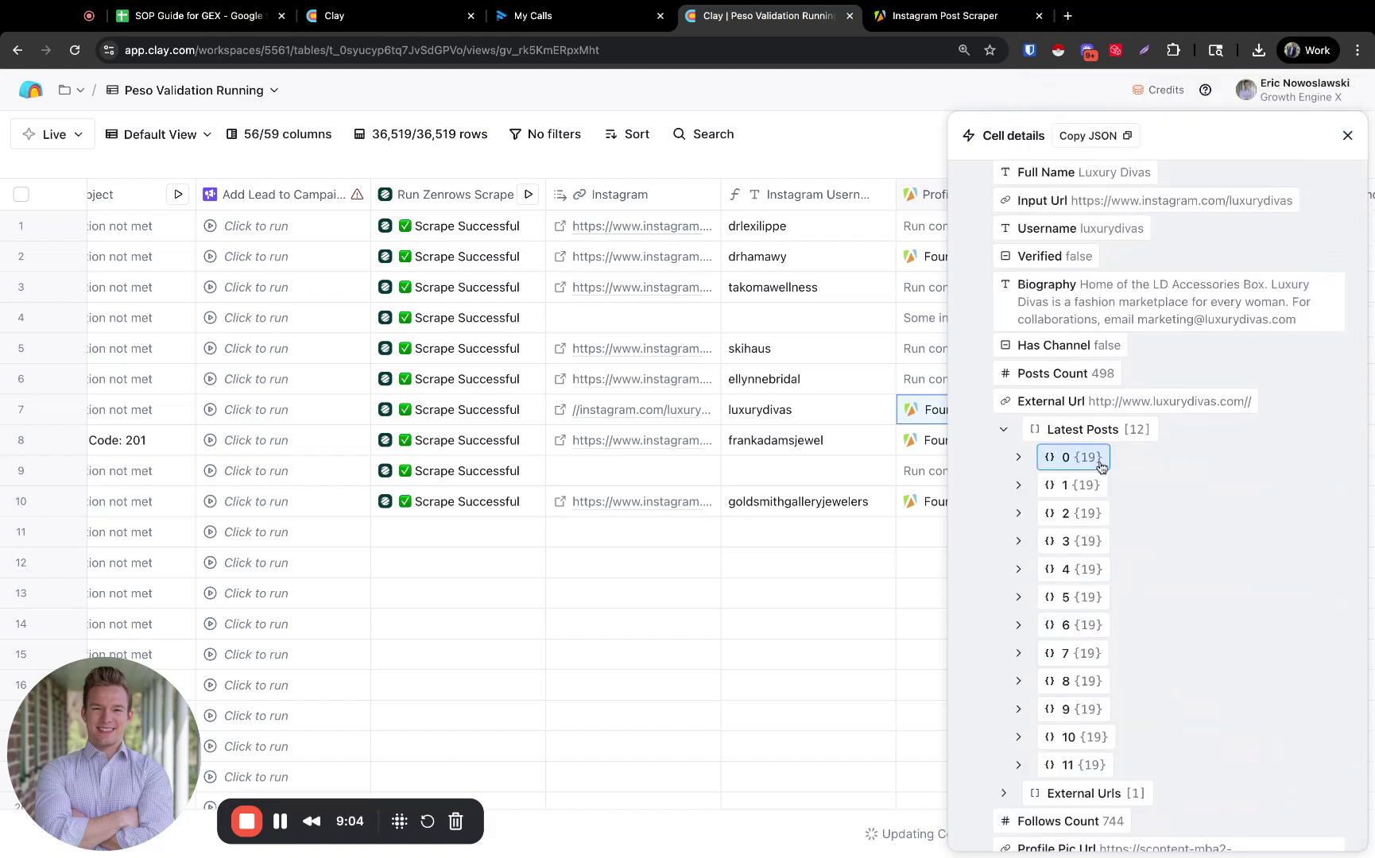
click(1101, 461)
scroll(1117, 527, down, 6)
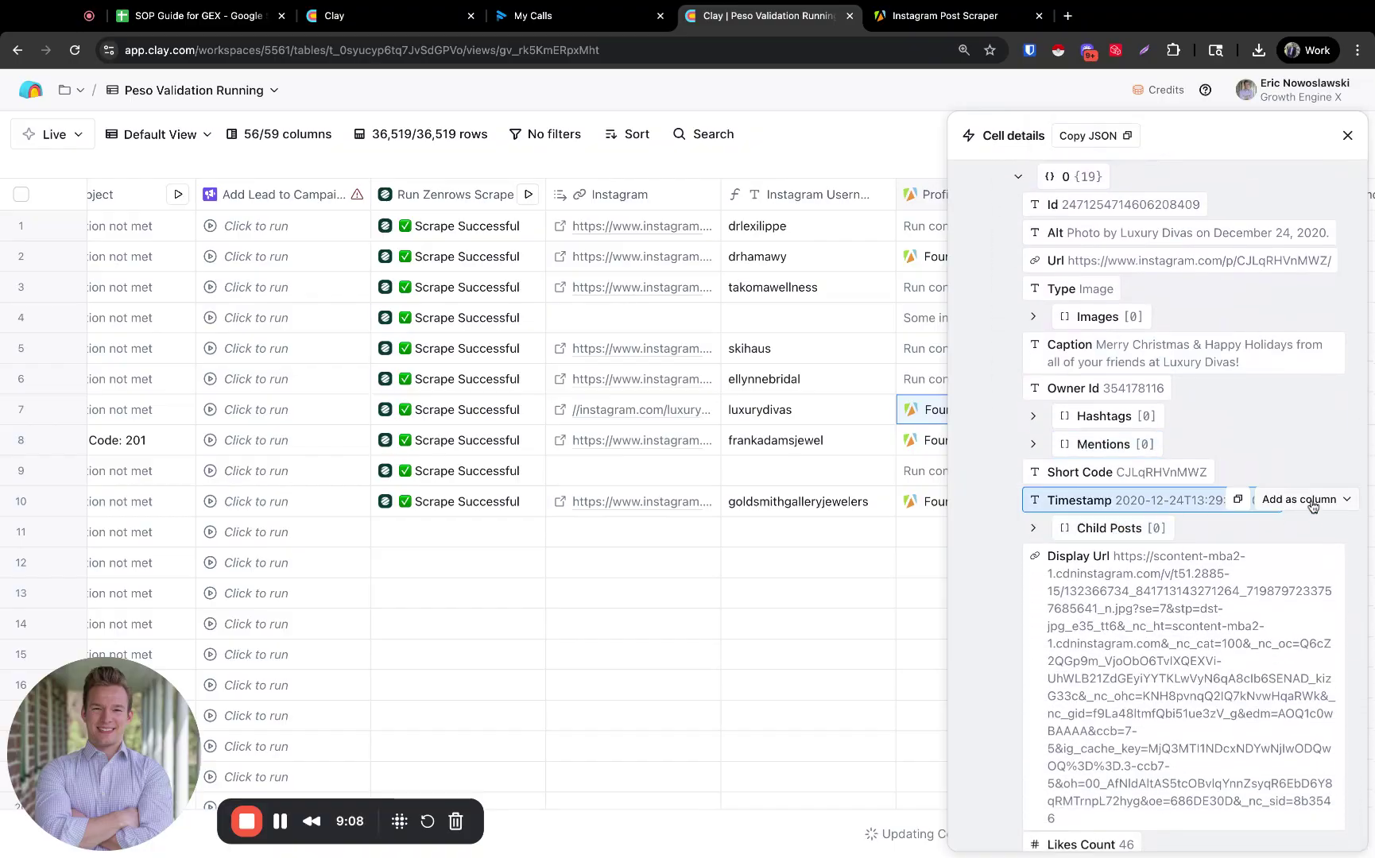
click(1313, 501)
click(1292, 126)
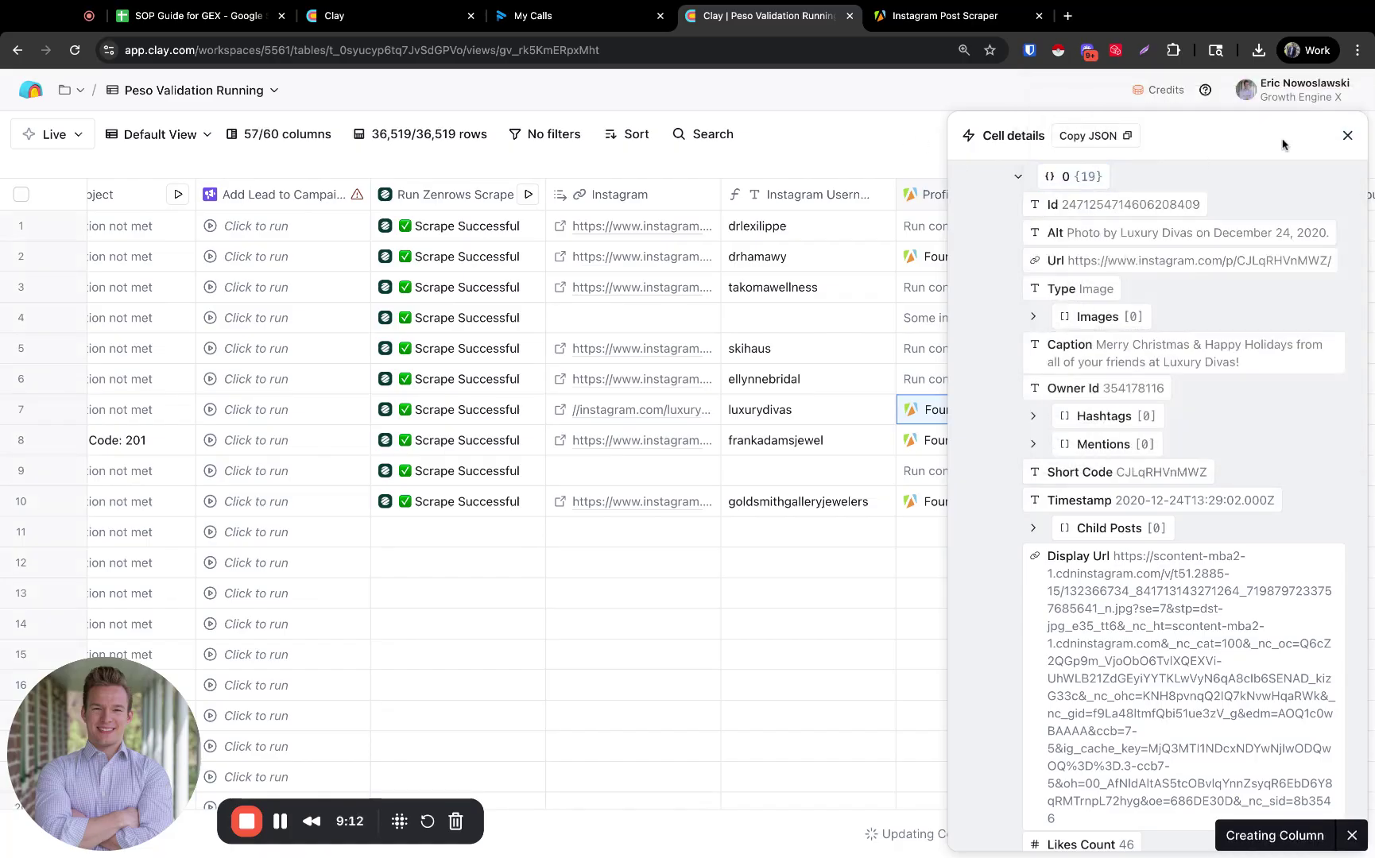
click(1347, 135)
scroll(997, 320, right, 6)
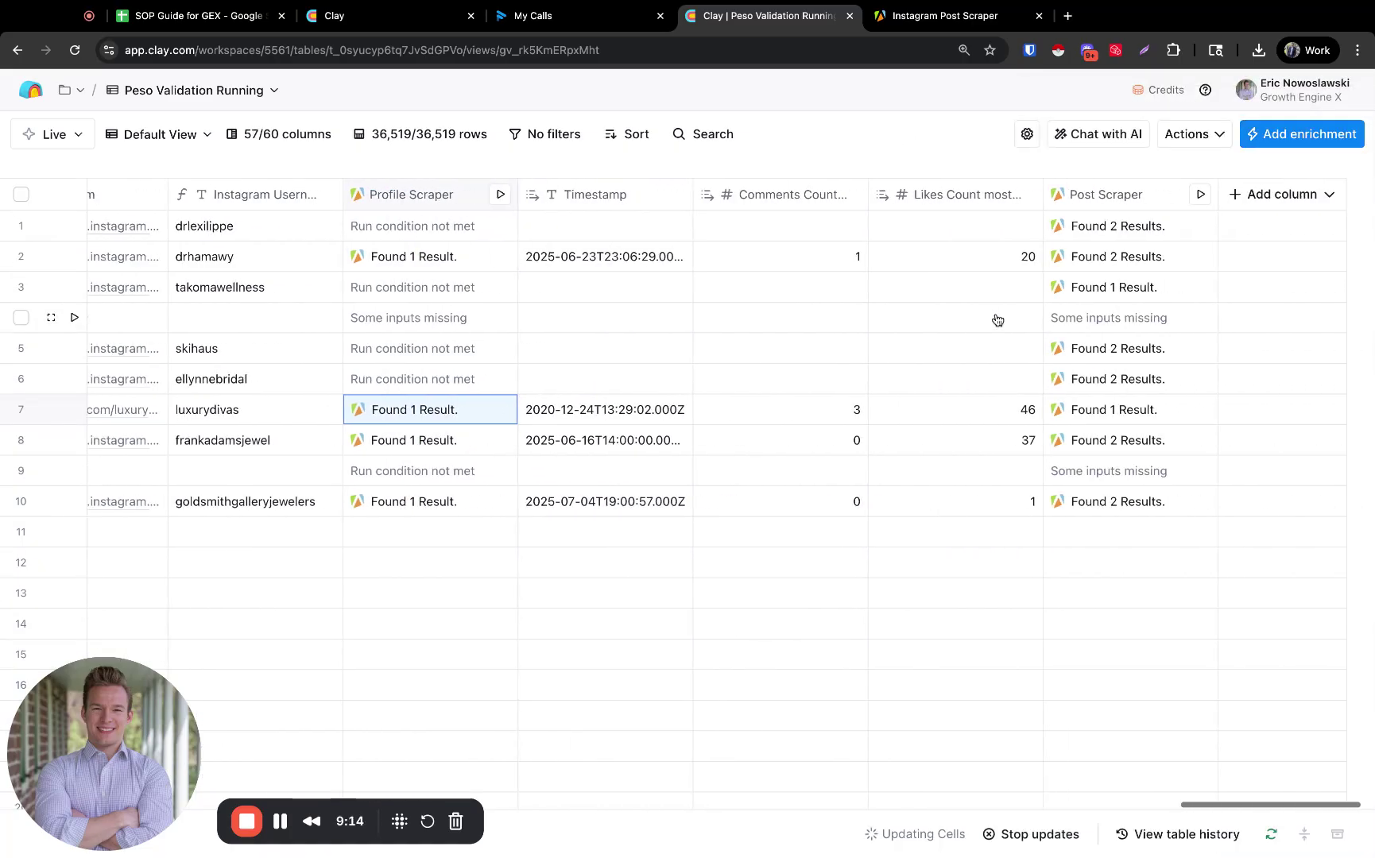
Step: Review row 1's first Post Scraper result, then close the details to return to the table
click(1116, 229)
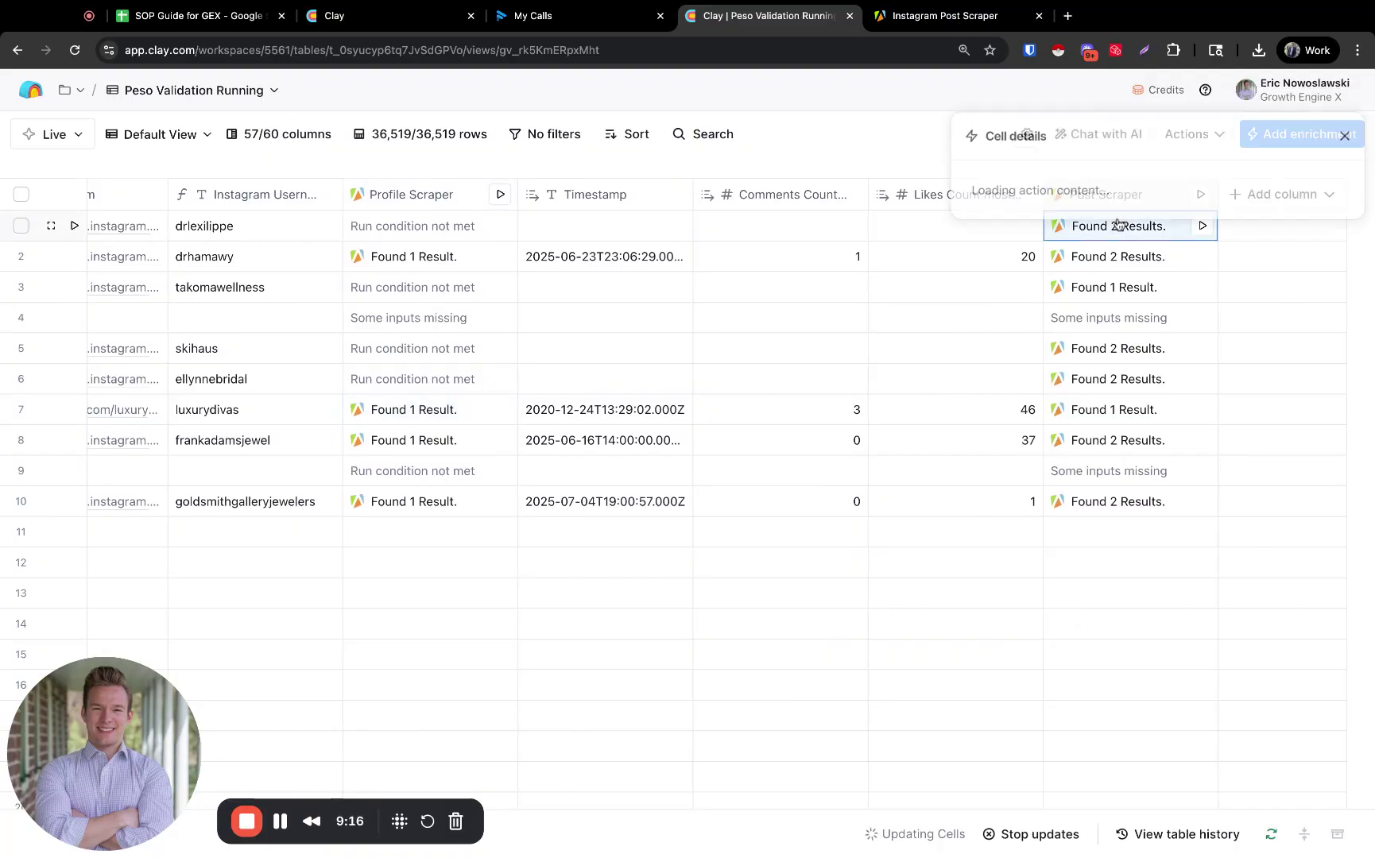
click(1052, 254)
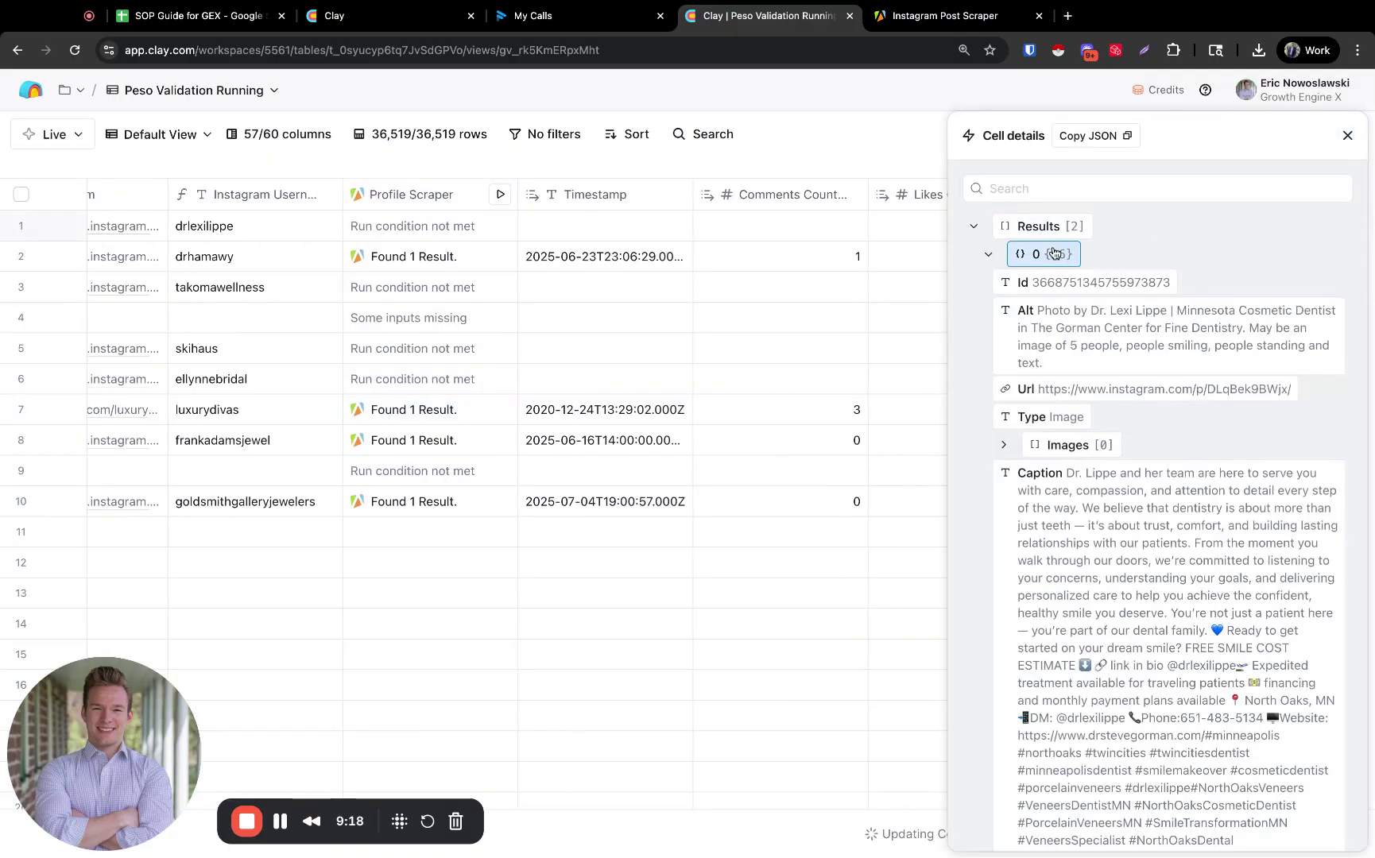
scroll(1171, 464, down, 5)
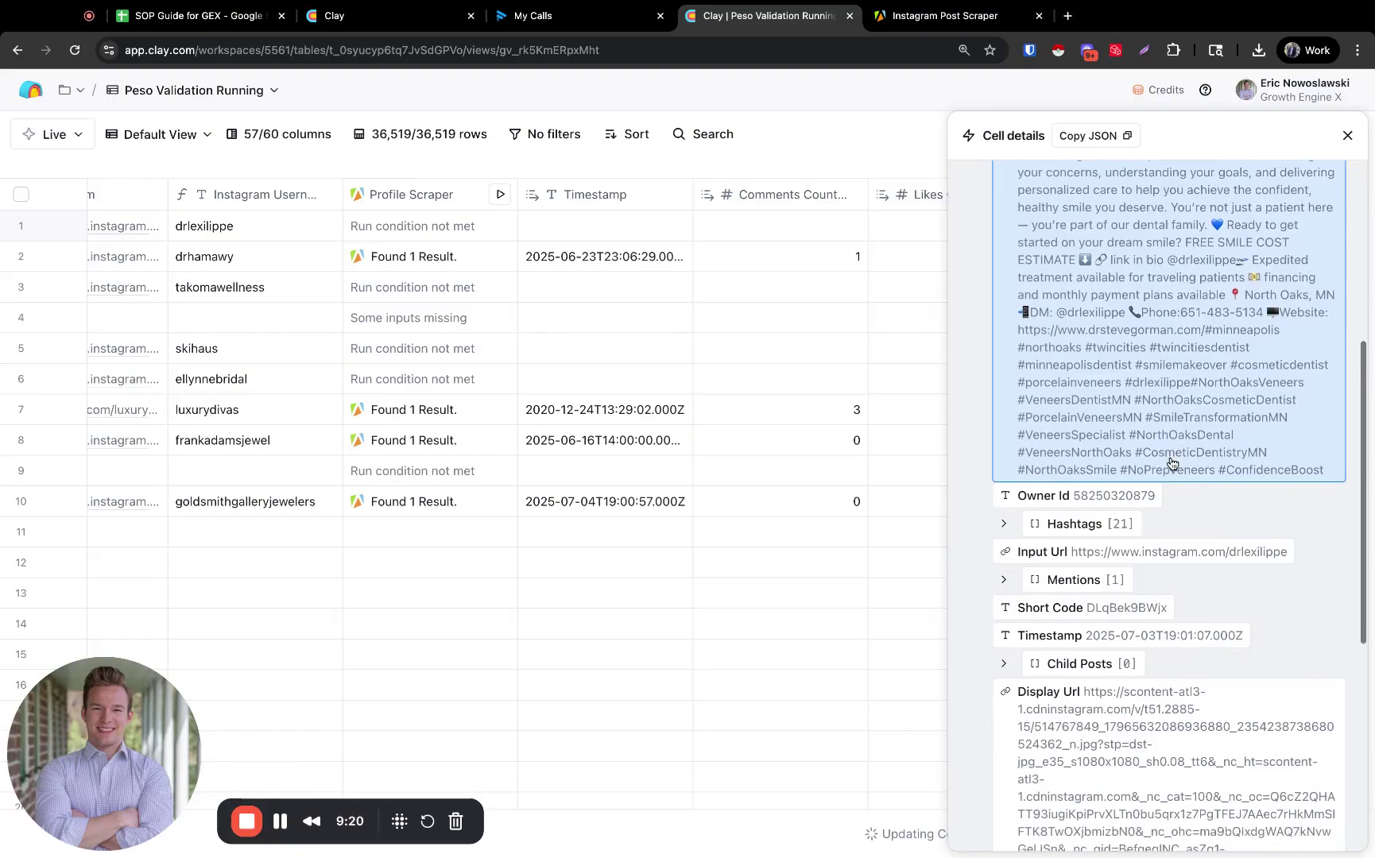
scroll(1171, 463, down, 5)
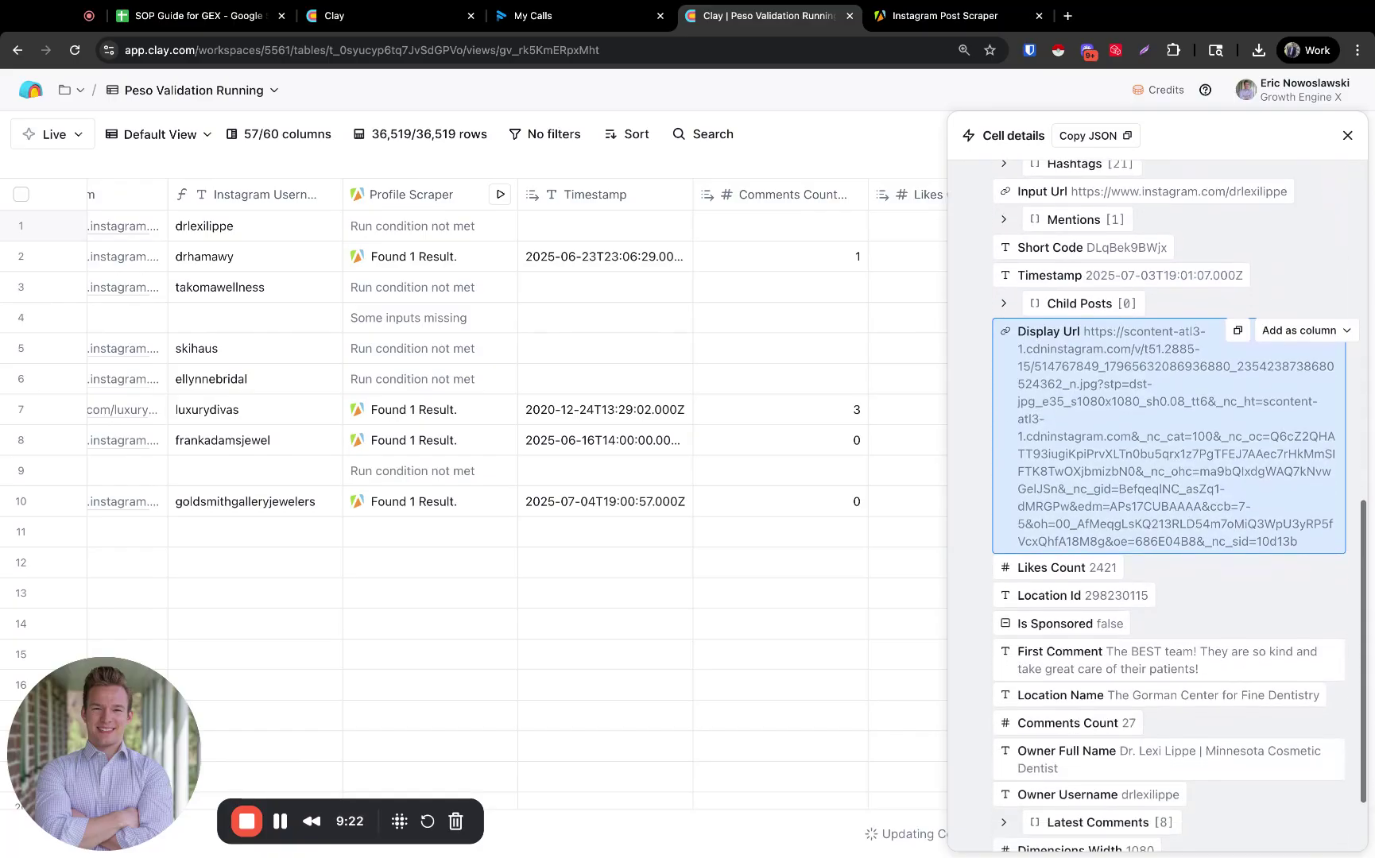
scroll(1171, 464, down, 2)
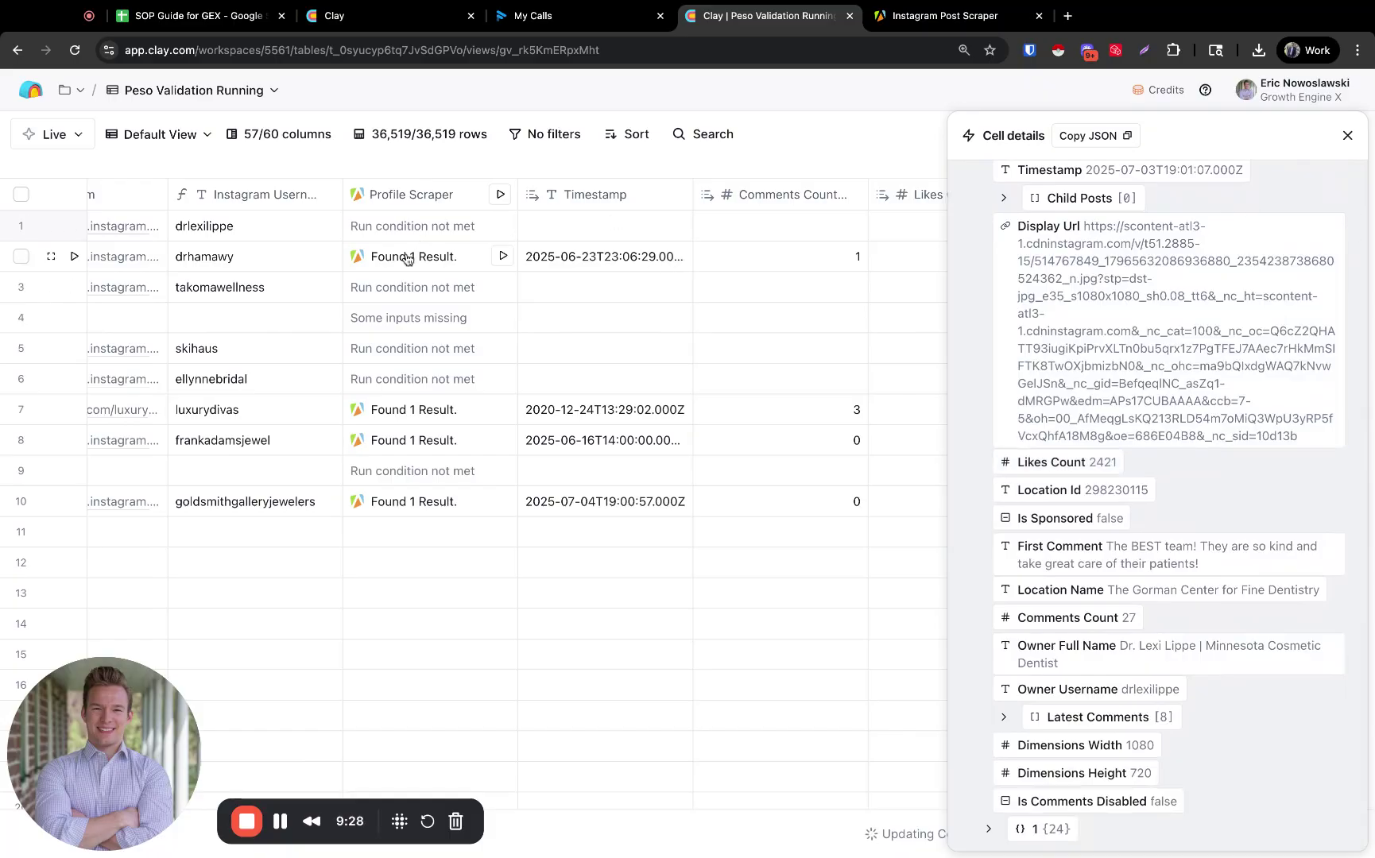
click(1347, 135)
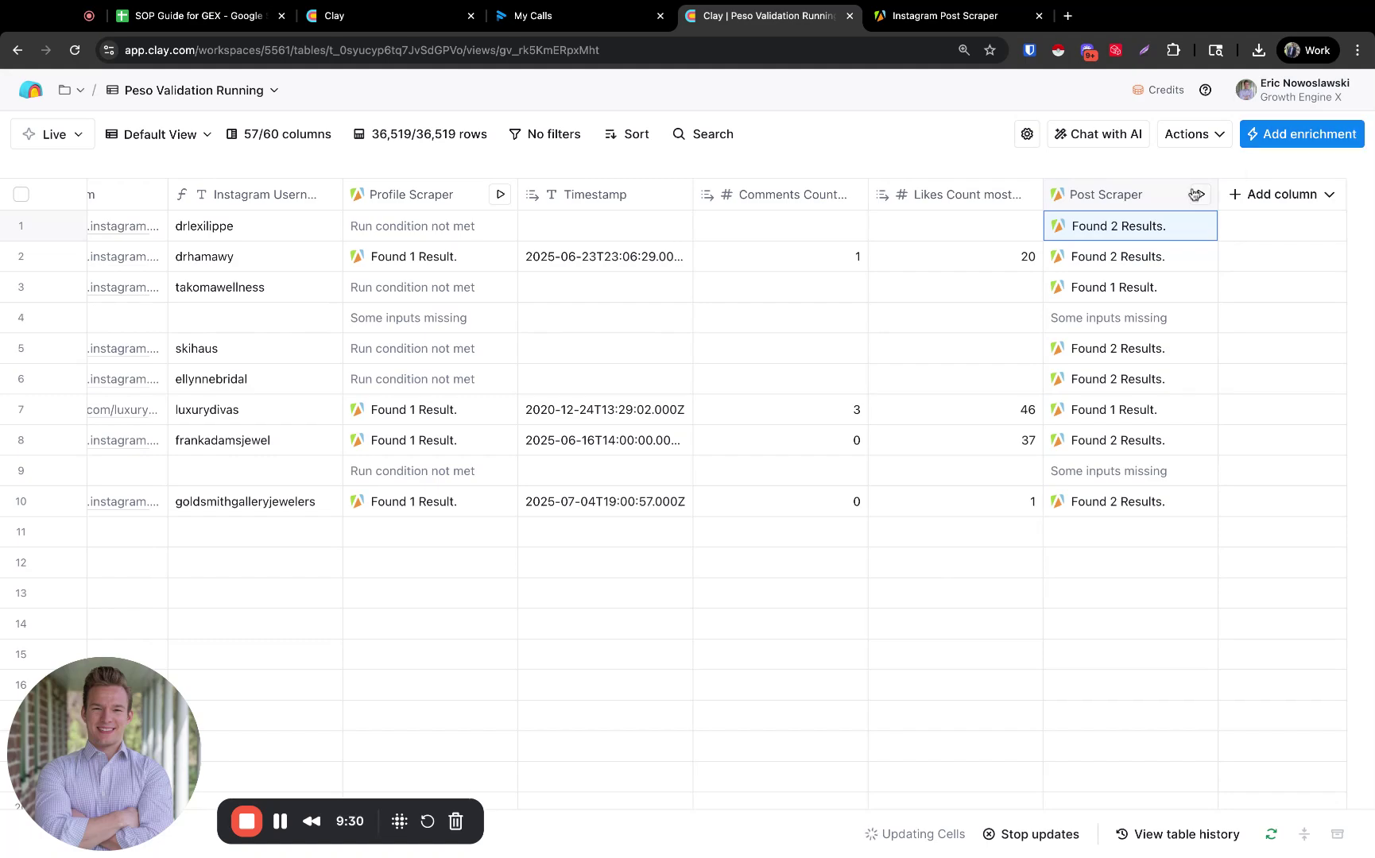
Step: Set the Post Scraper to run only if Master Email Column has a value, then save and run 10 rows
click(1136, 204)
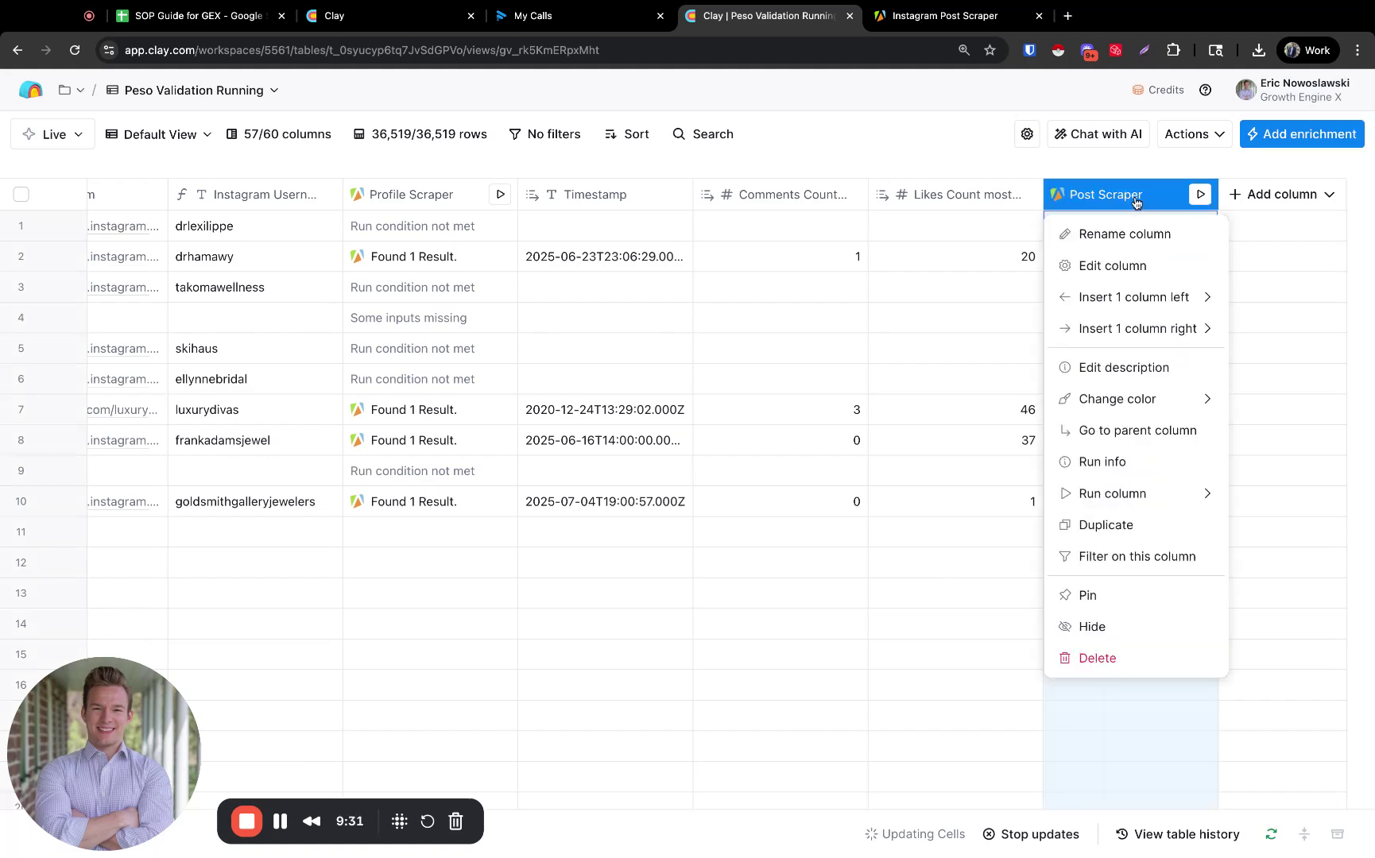
click(1097, 268)
scroll(1132, 570, down, 5)
click(1090, 724)
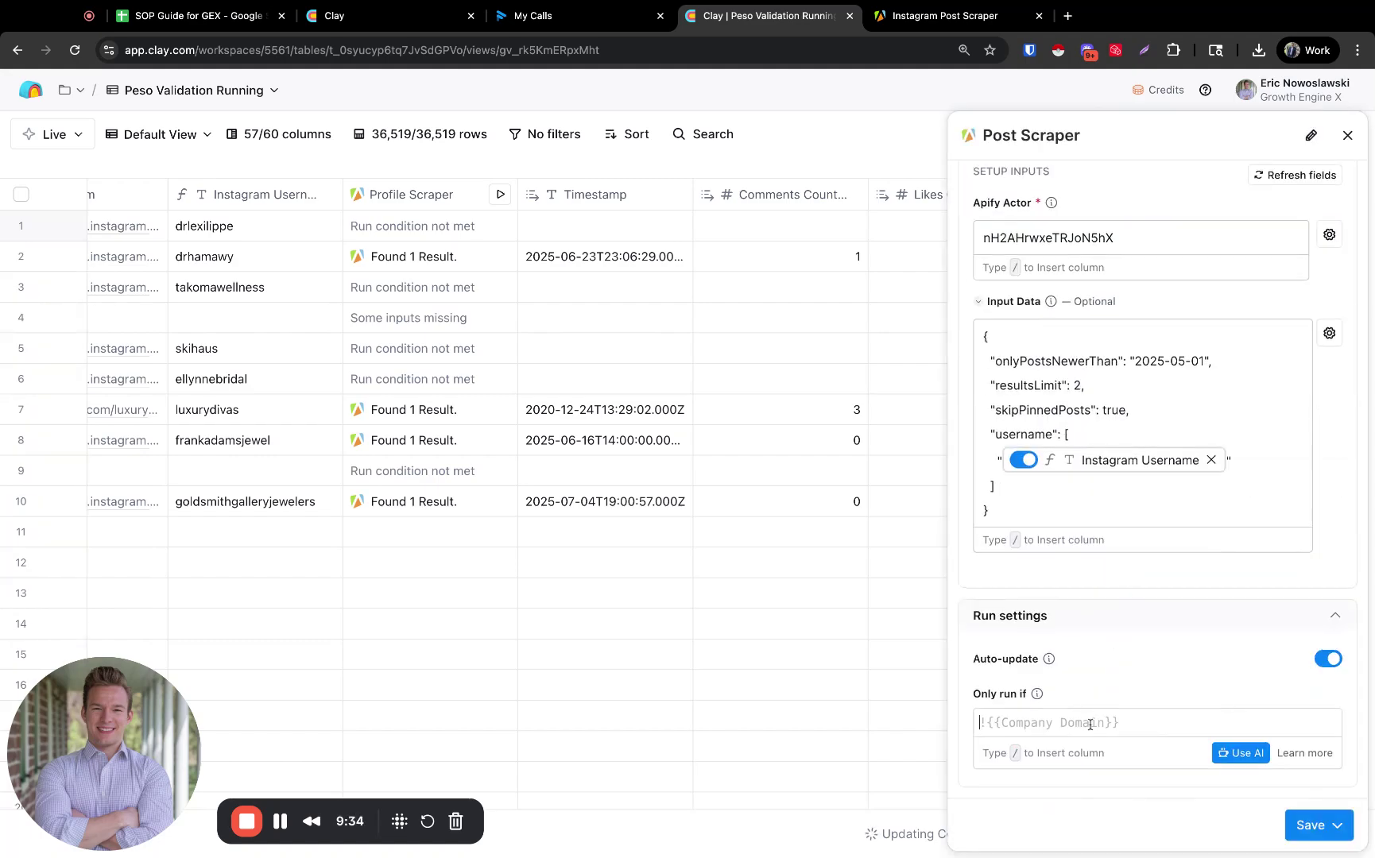
text(/mast)
click(1099, 755)
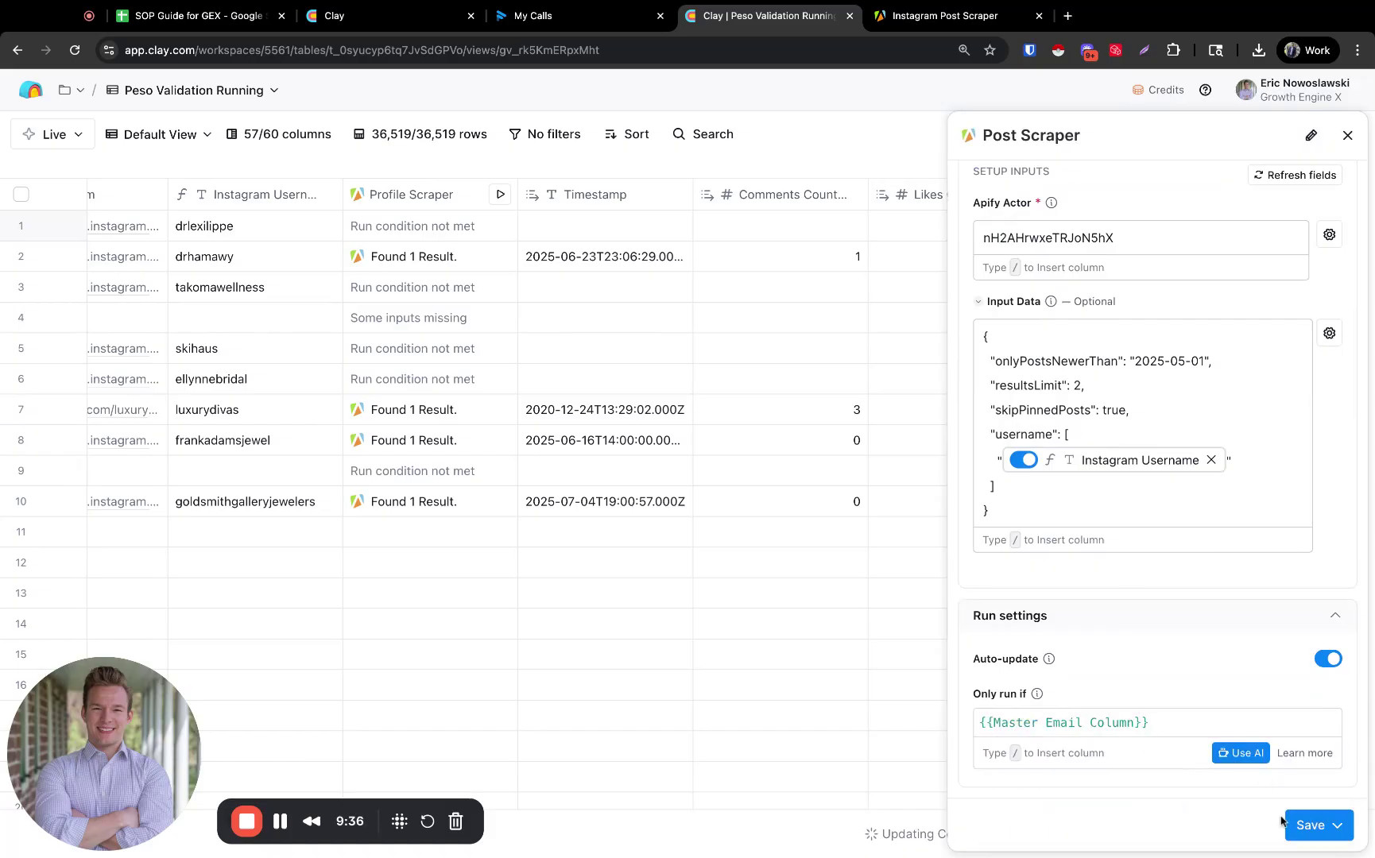
click(1312, 825)
click(1236, 716)
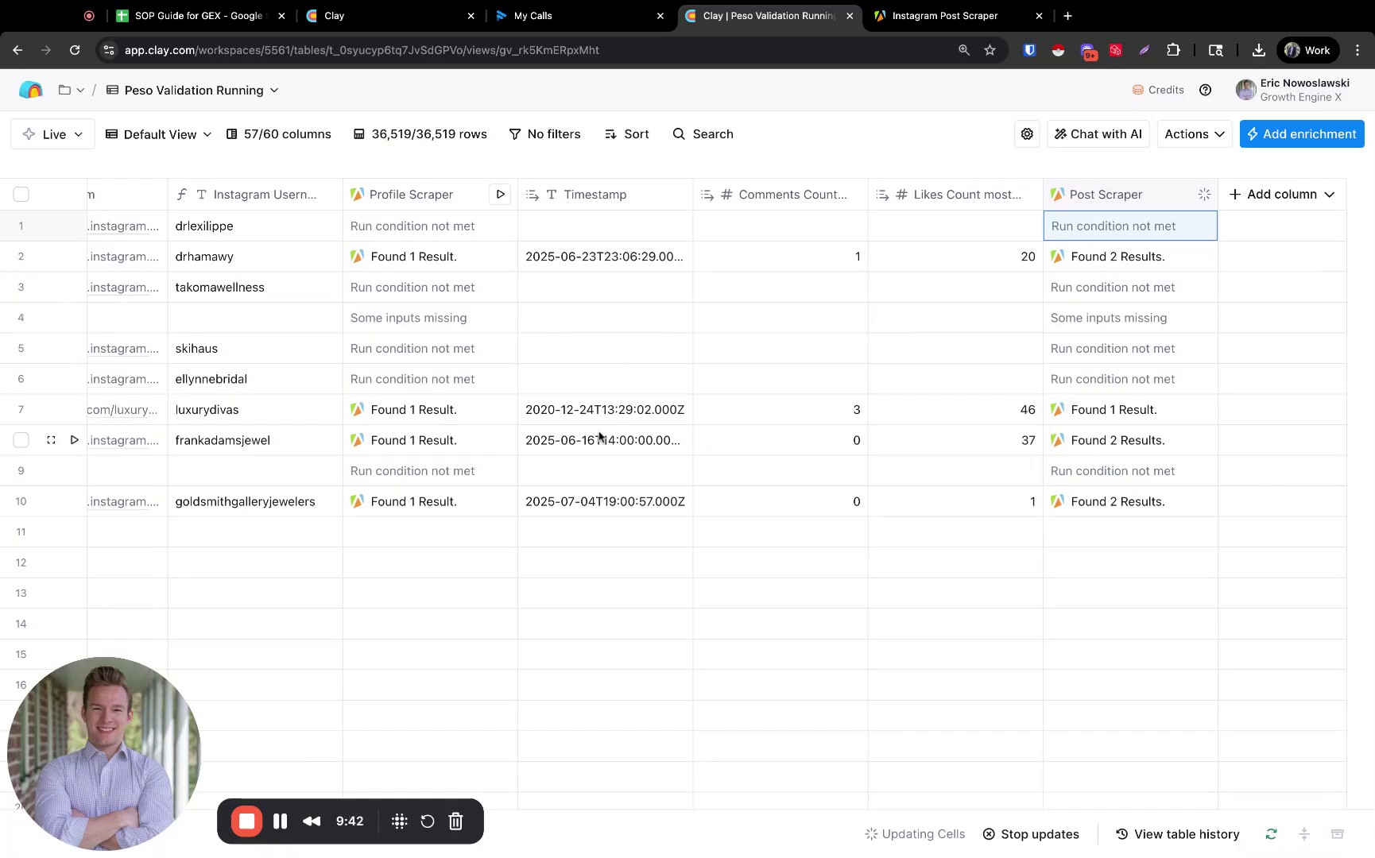
Step: Inspect row 7's first Post Scraper result, then close the details
click(1080, 416)
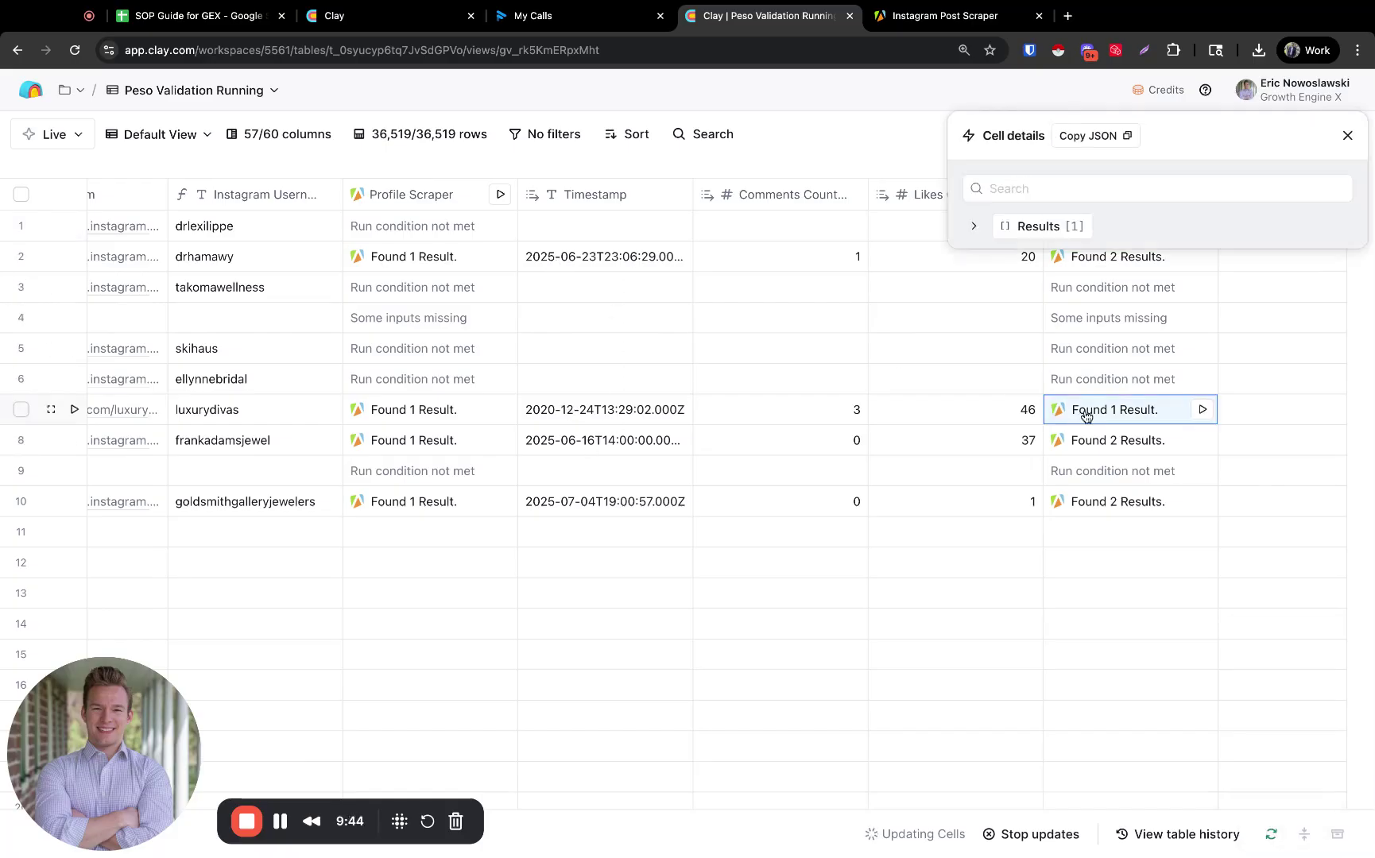
click(1071, 225)
click(1050, 255)
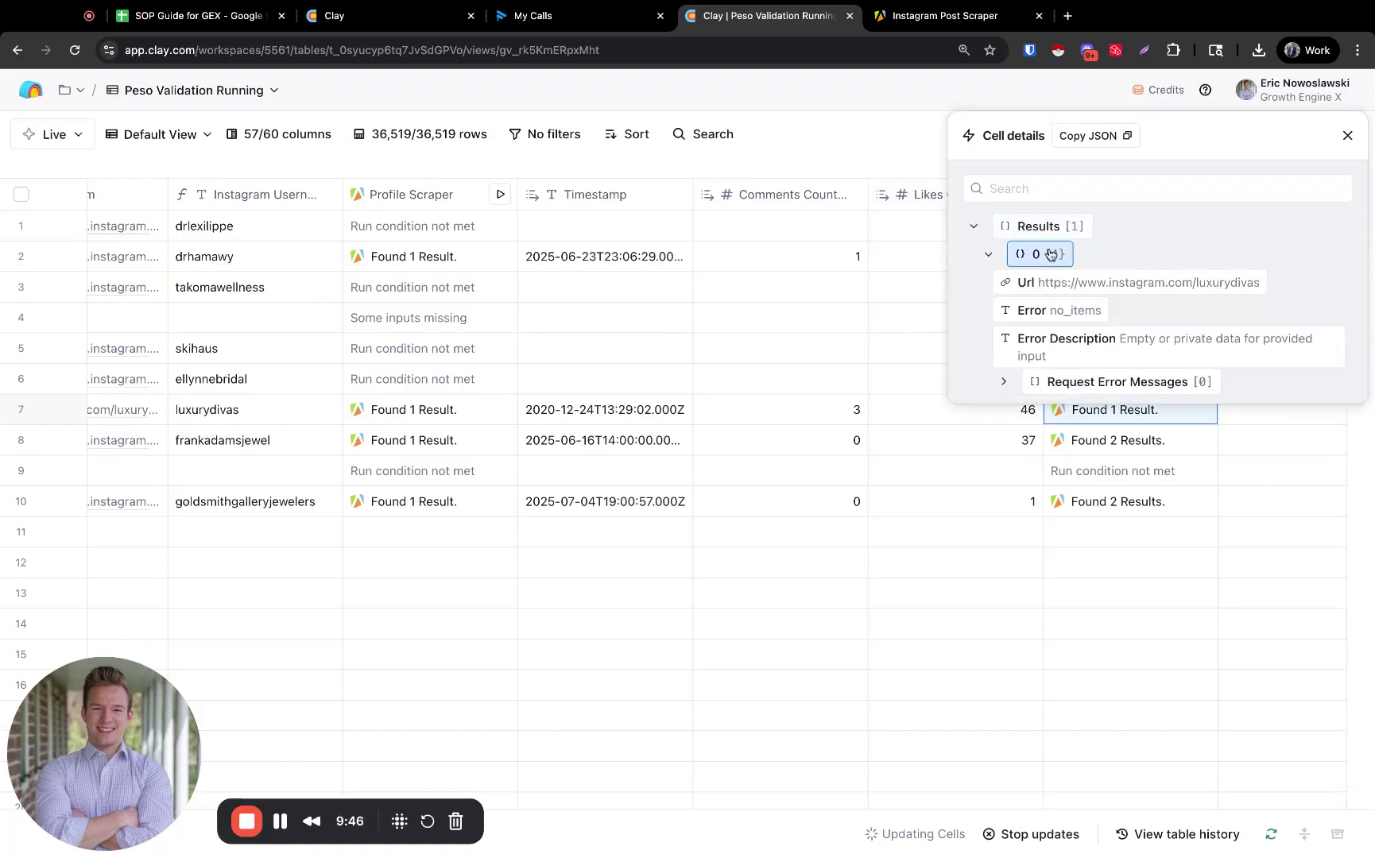
click(1346, 136)
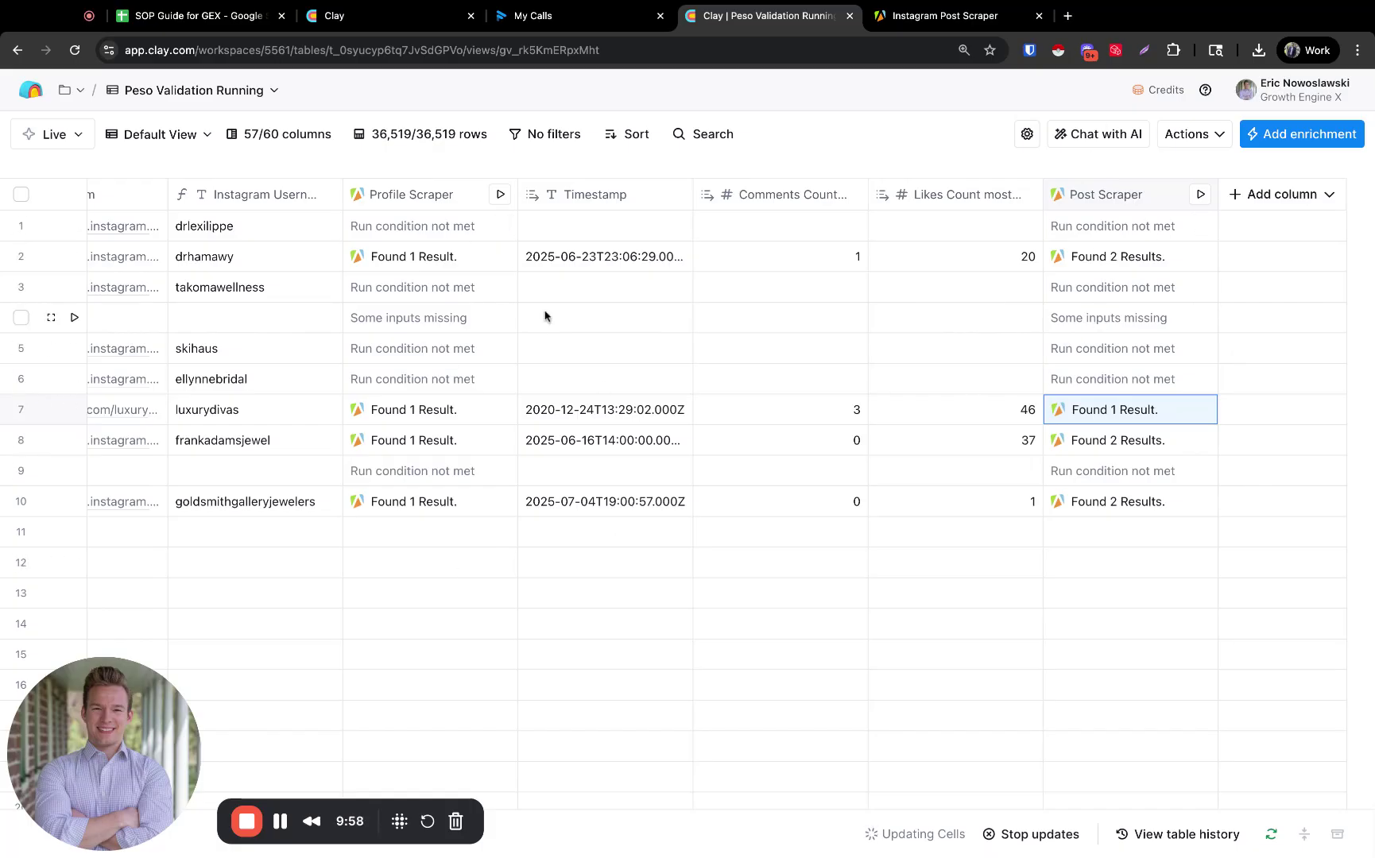
Step: Inspect the 27 profile fields in row 2's Profile Scraper result, then close them
scroll(546, 316, left, 3)
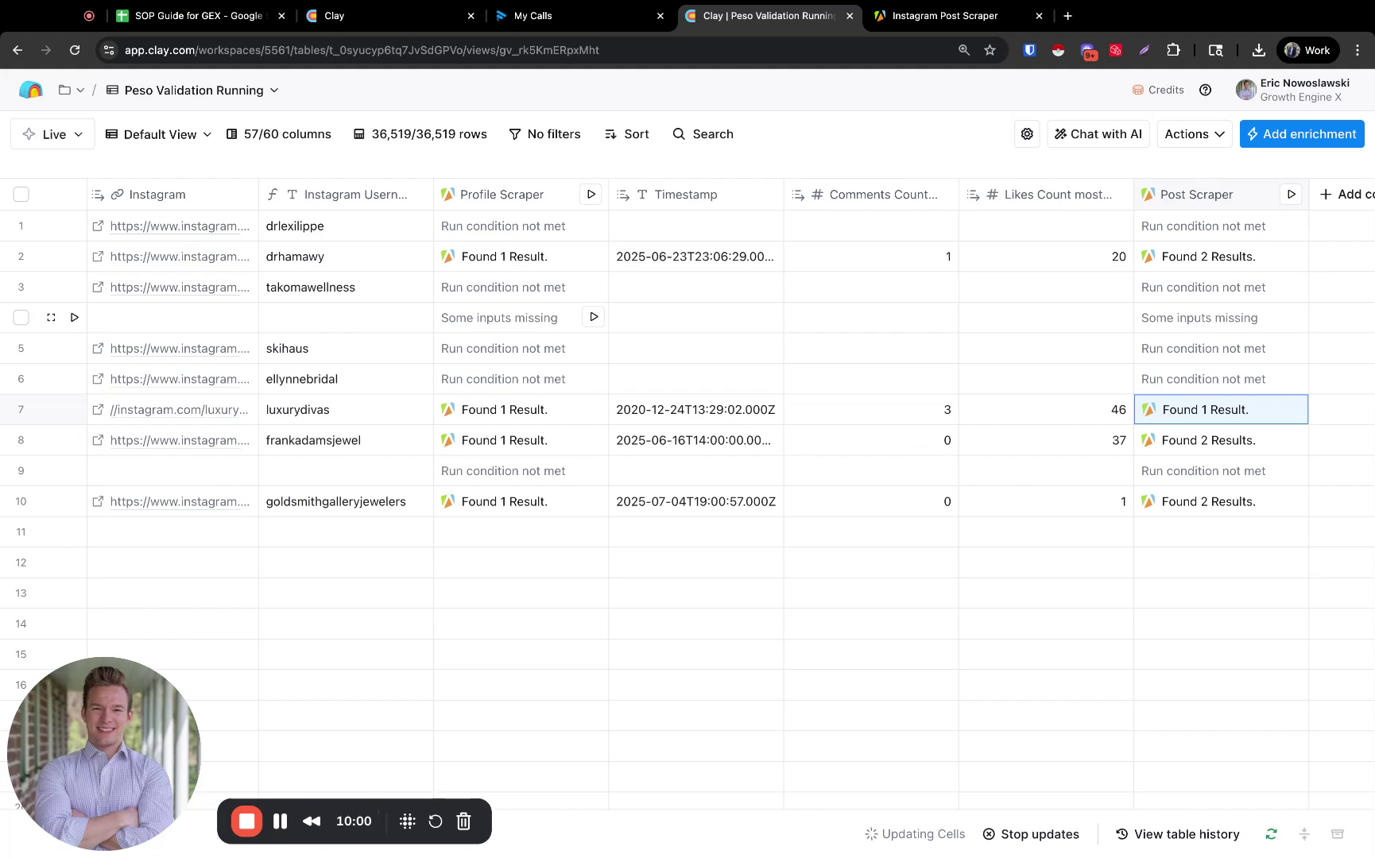
scroll(516, 318, right, 2)
click(442, 262)
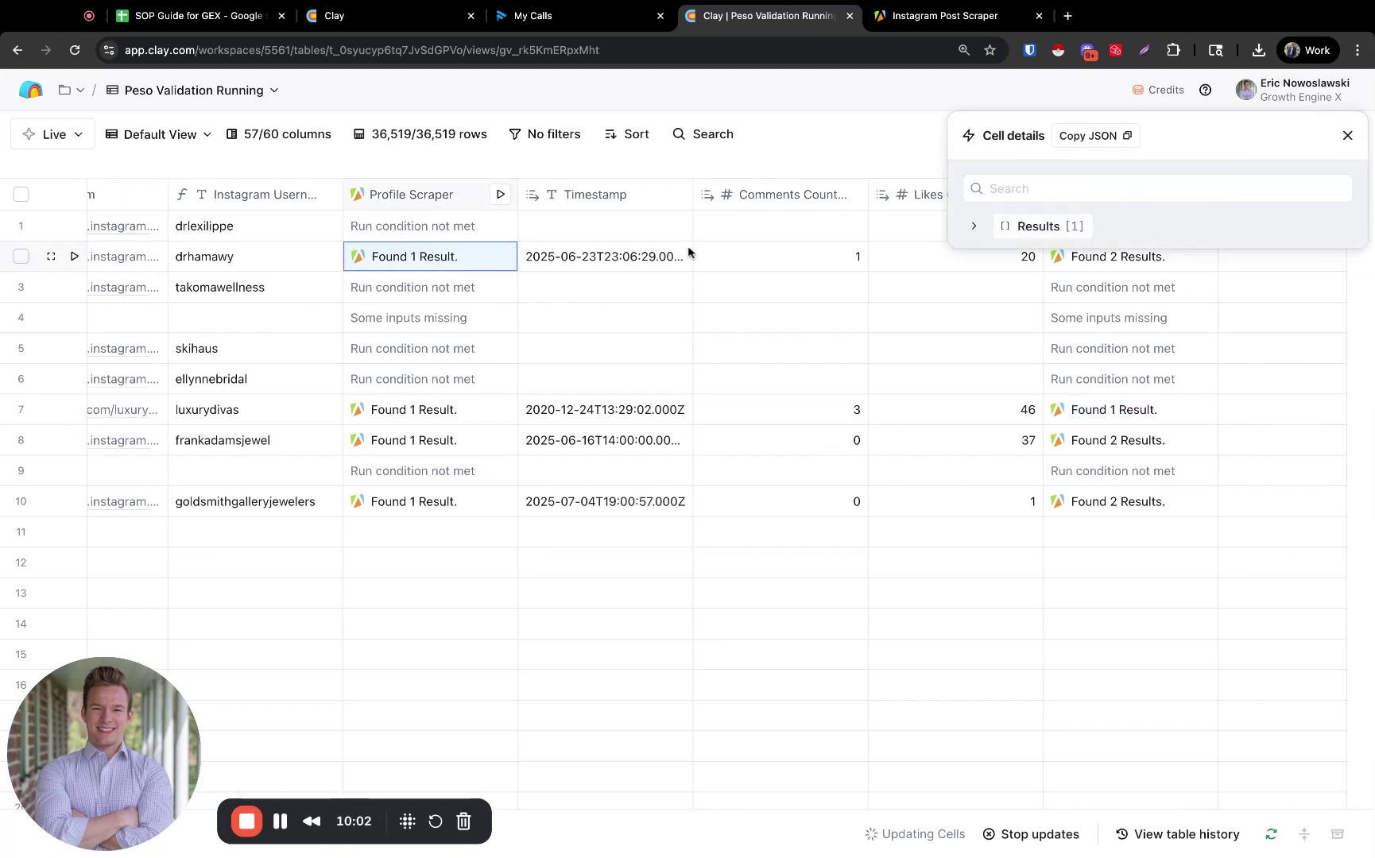
click(1021, 228)
click(1042, 258)
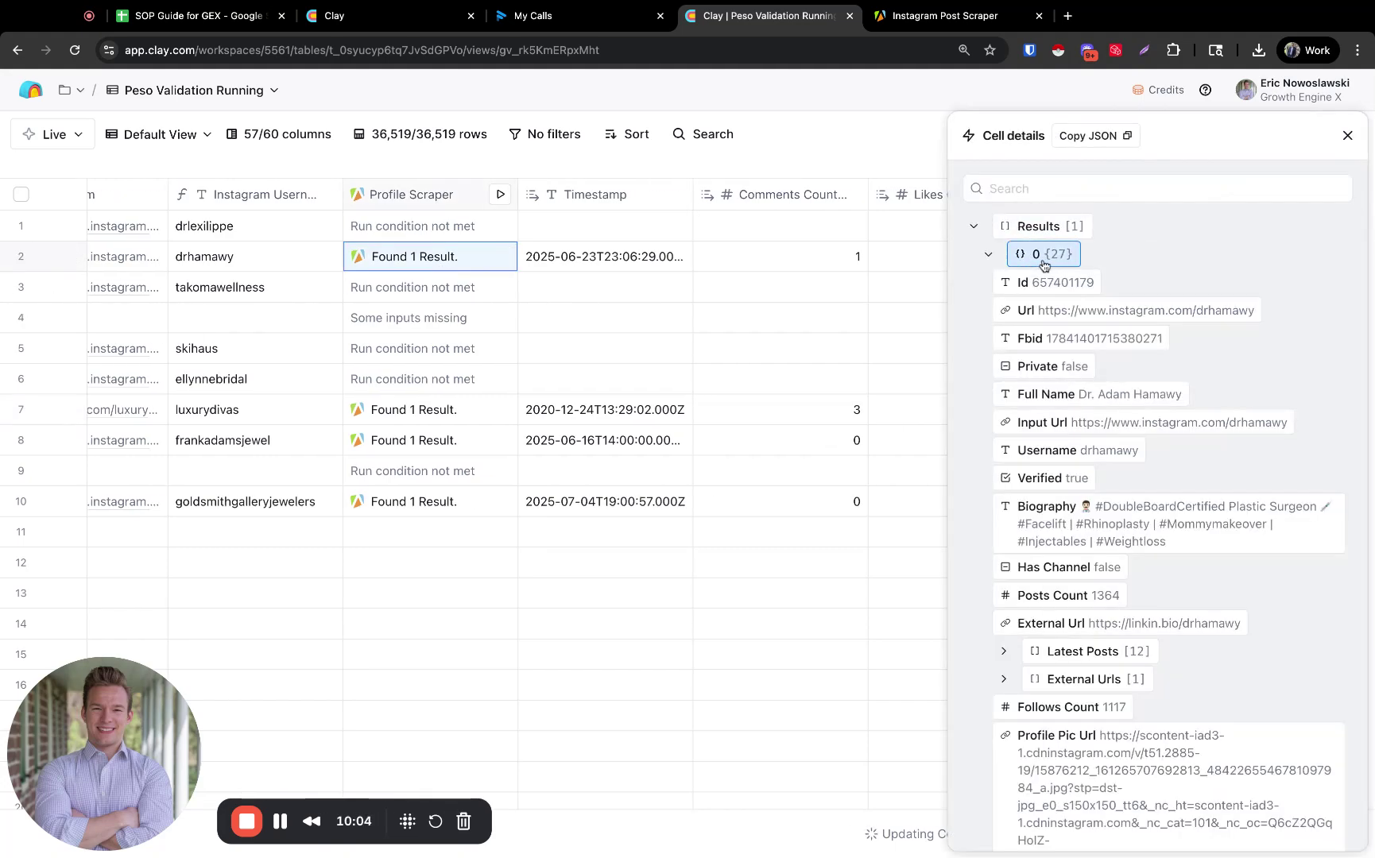
mouse_move(1220, 241)
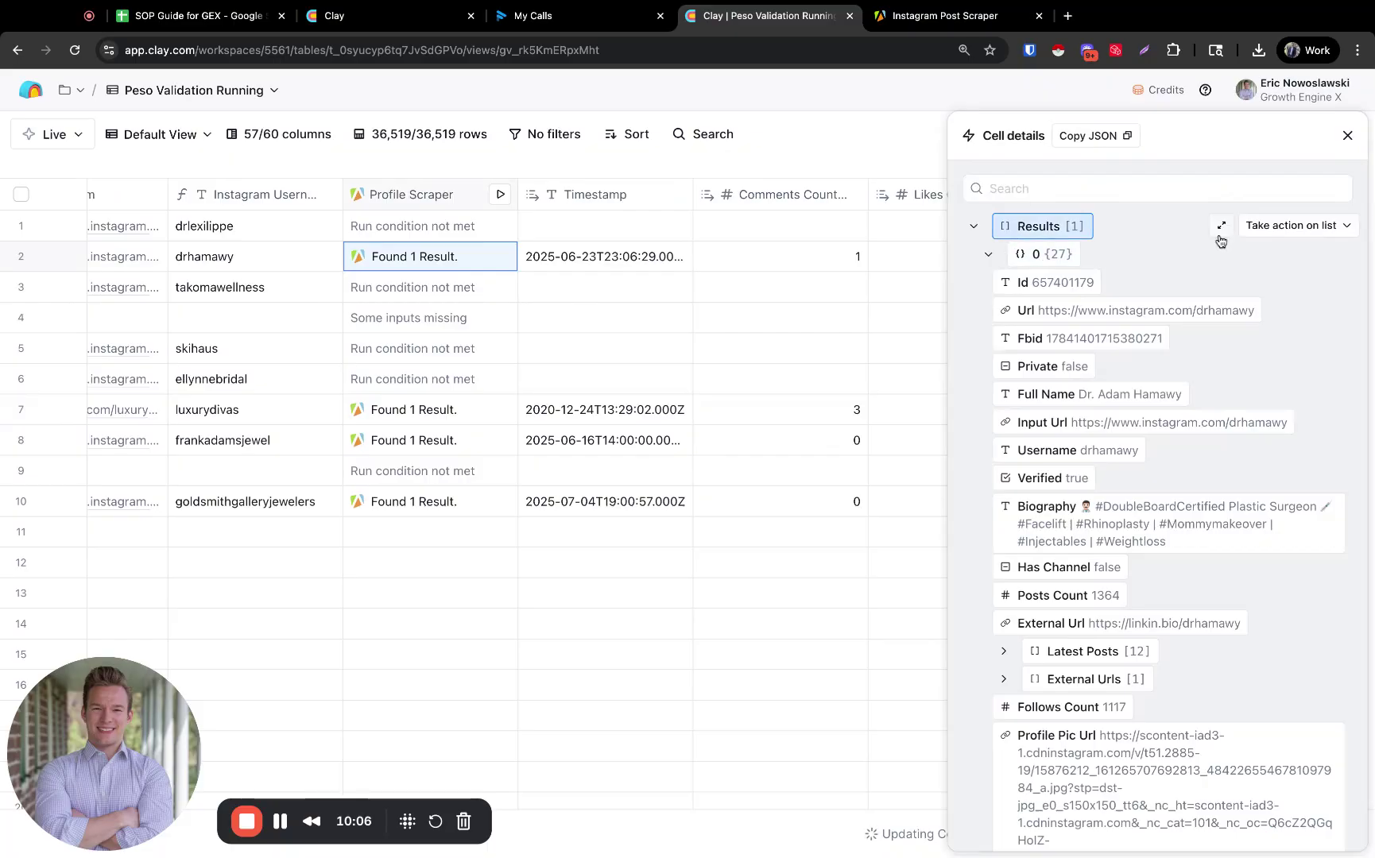
click(1347, 135)
Step: Delete the Post Scraper column and confirm the deletion
click(1122, 199)
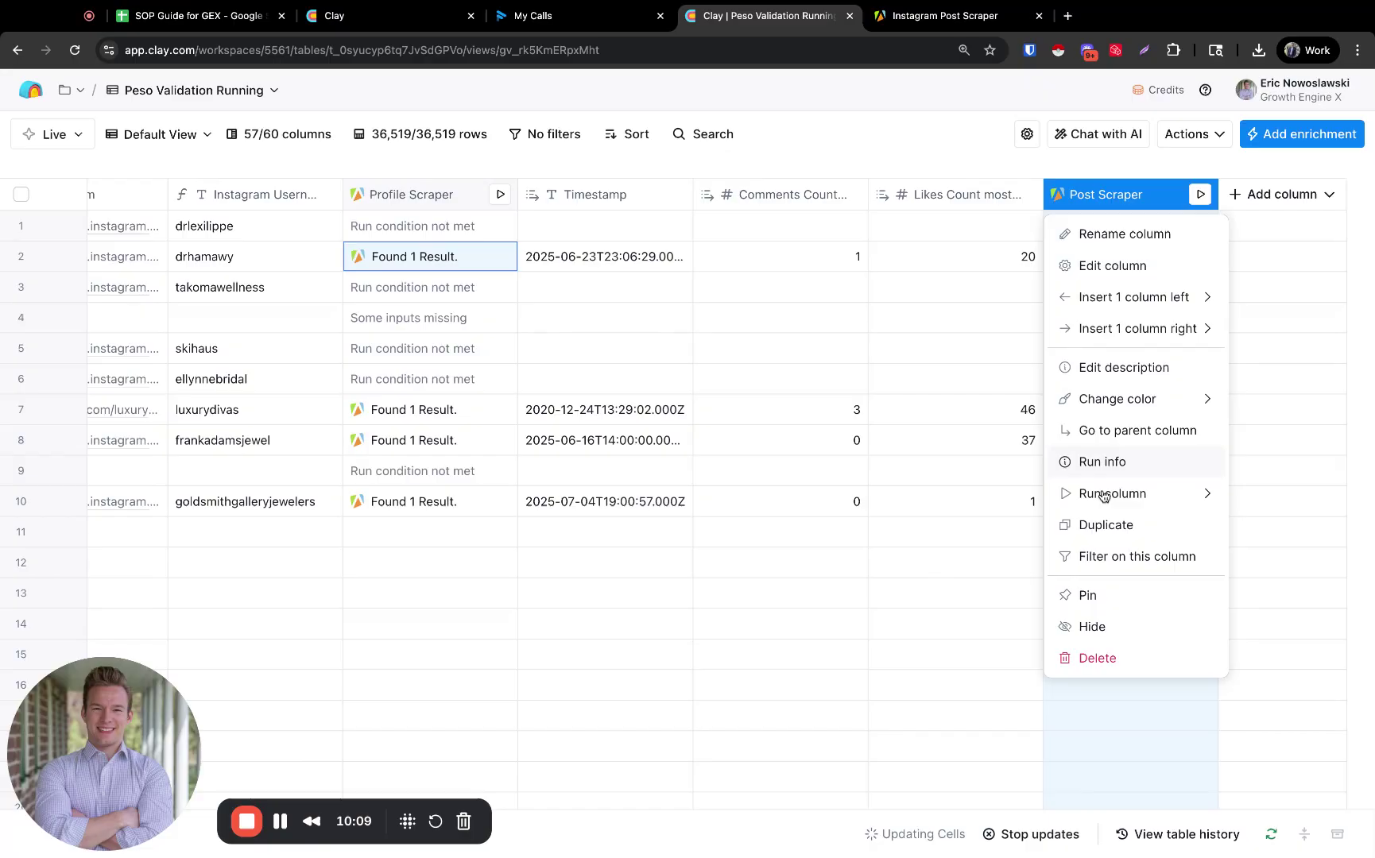
click(1108, 665)
click(810, 355)
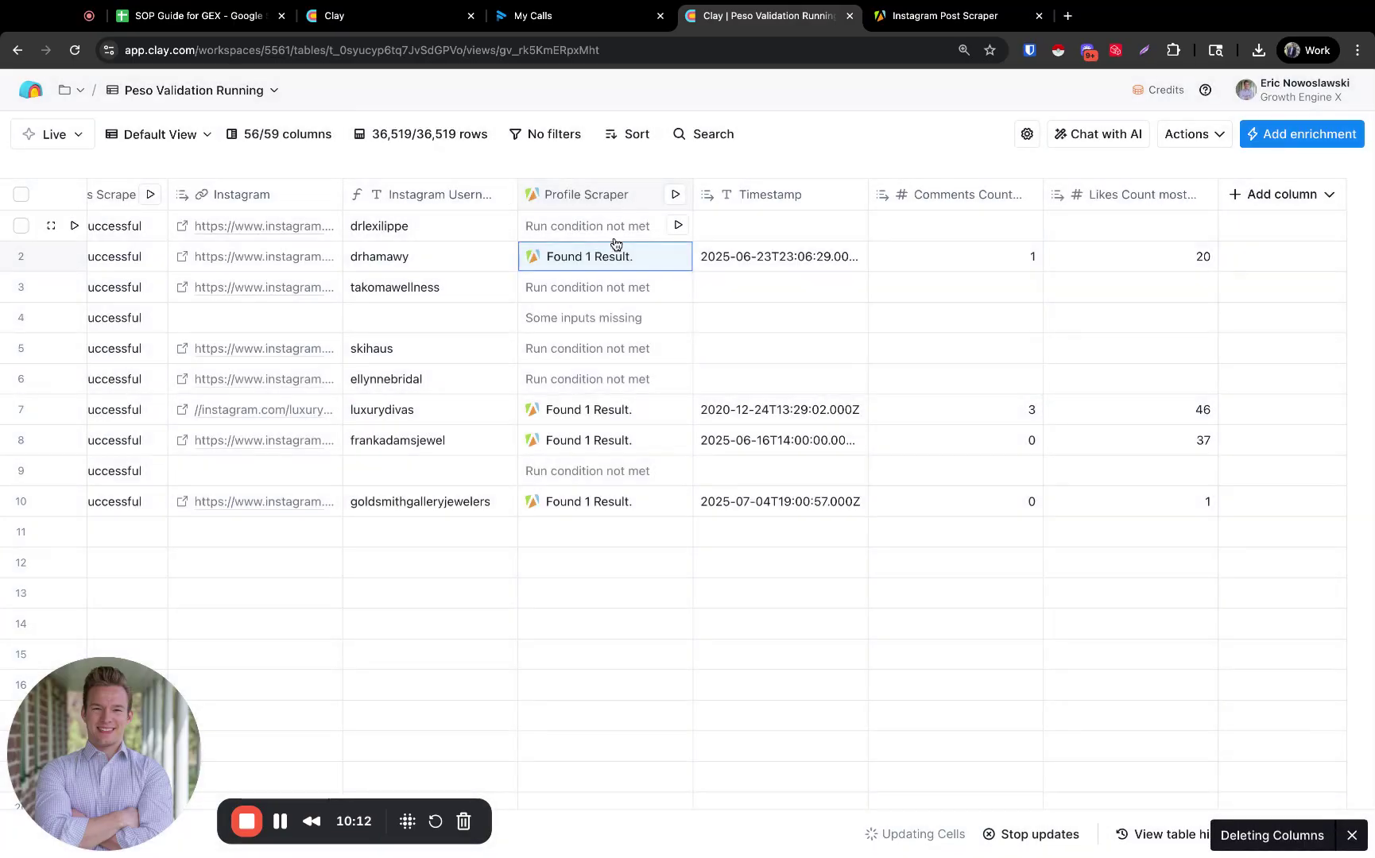
Step: Add Followers Count from row 2's Profile Scraper result as a new column
click(609, 260)
click(1044, 225)
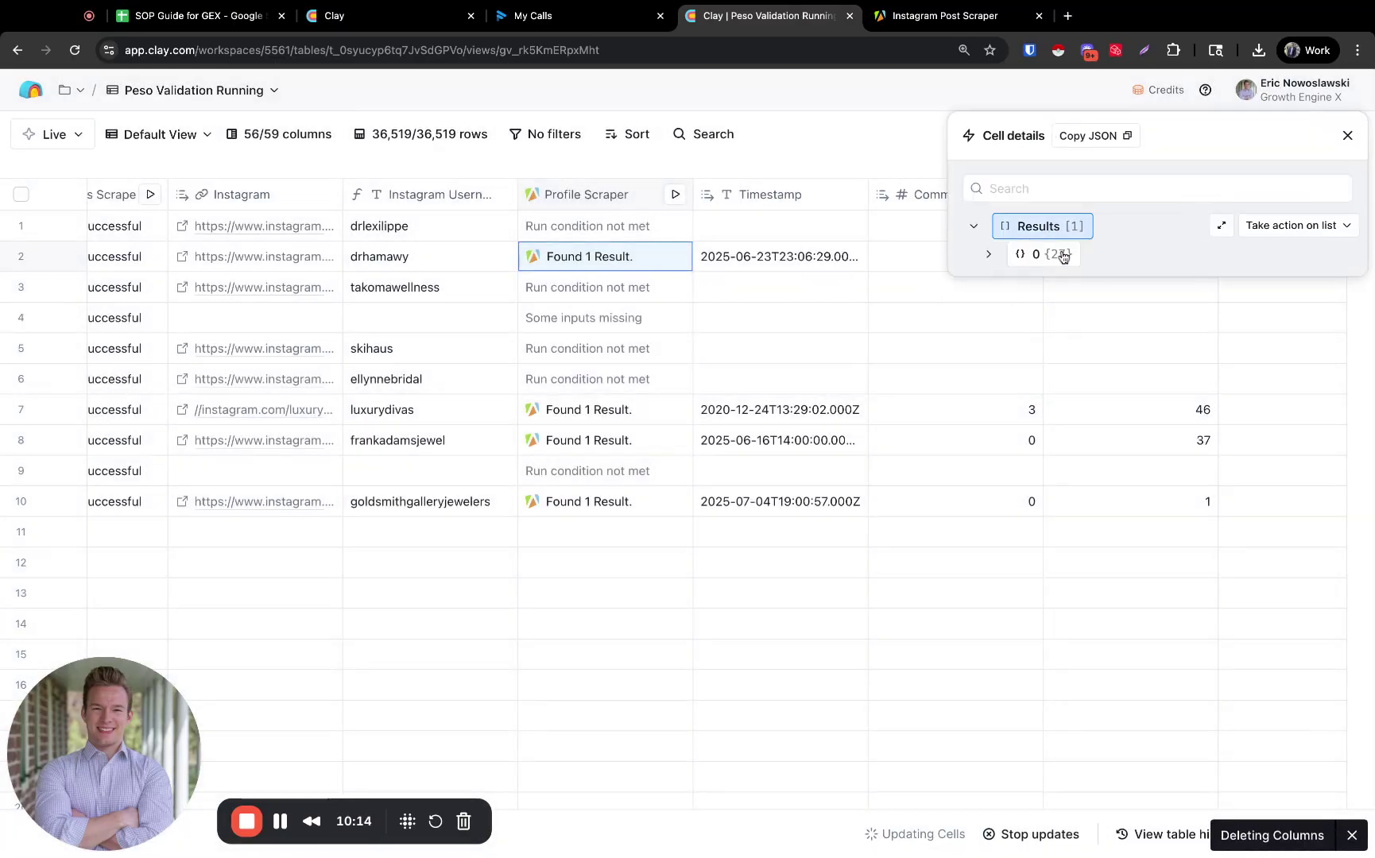
click(1059, 256)
mouse_move(1065, 283)
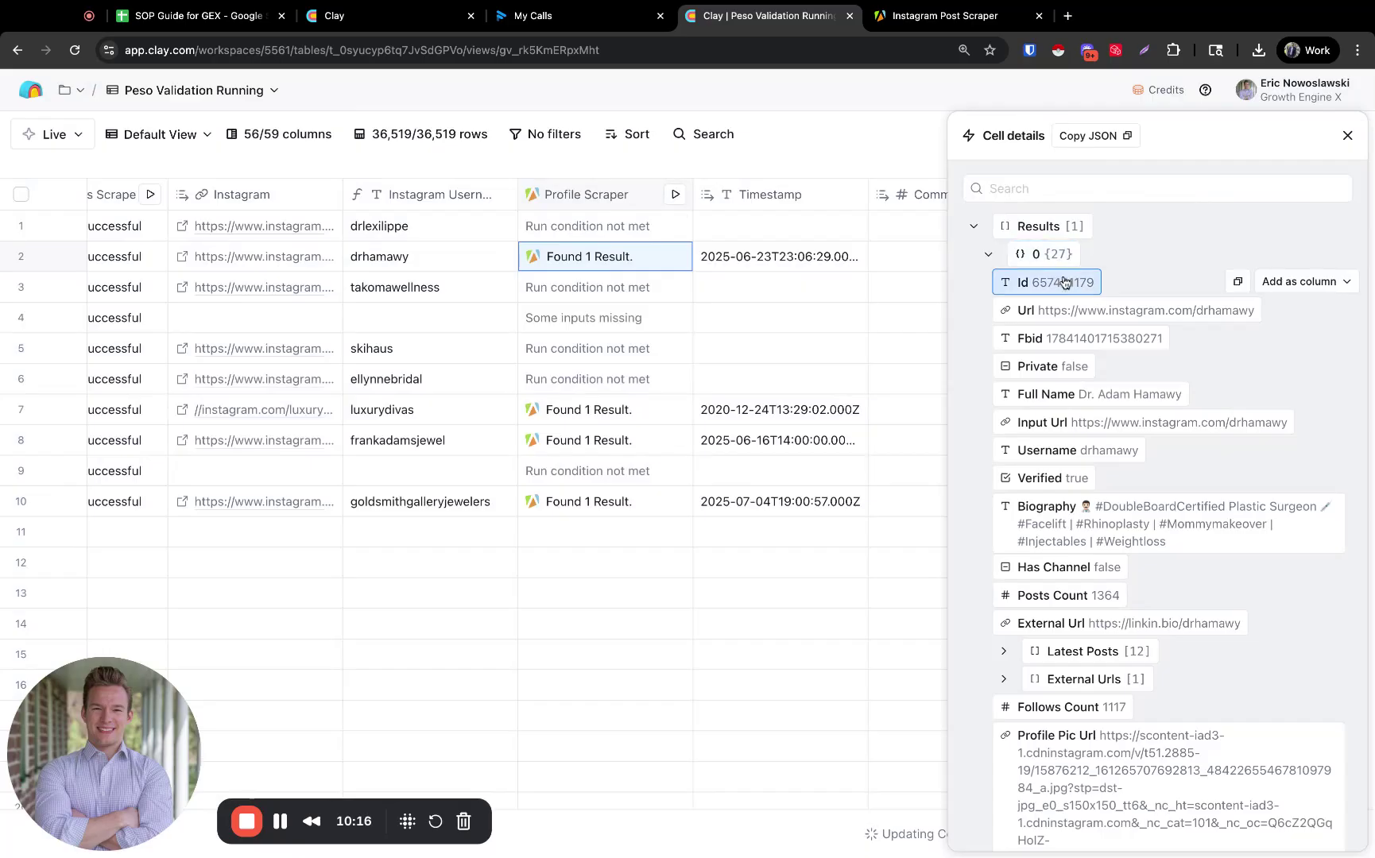
scroll(1099, 524, down, 5)
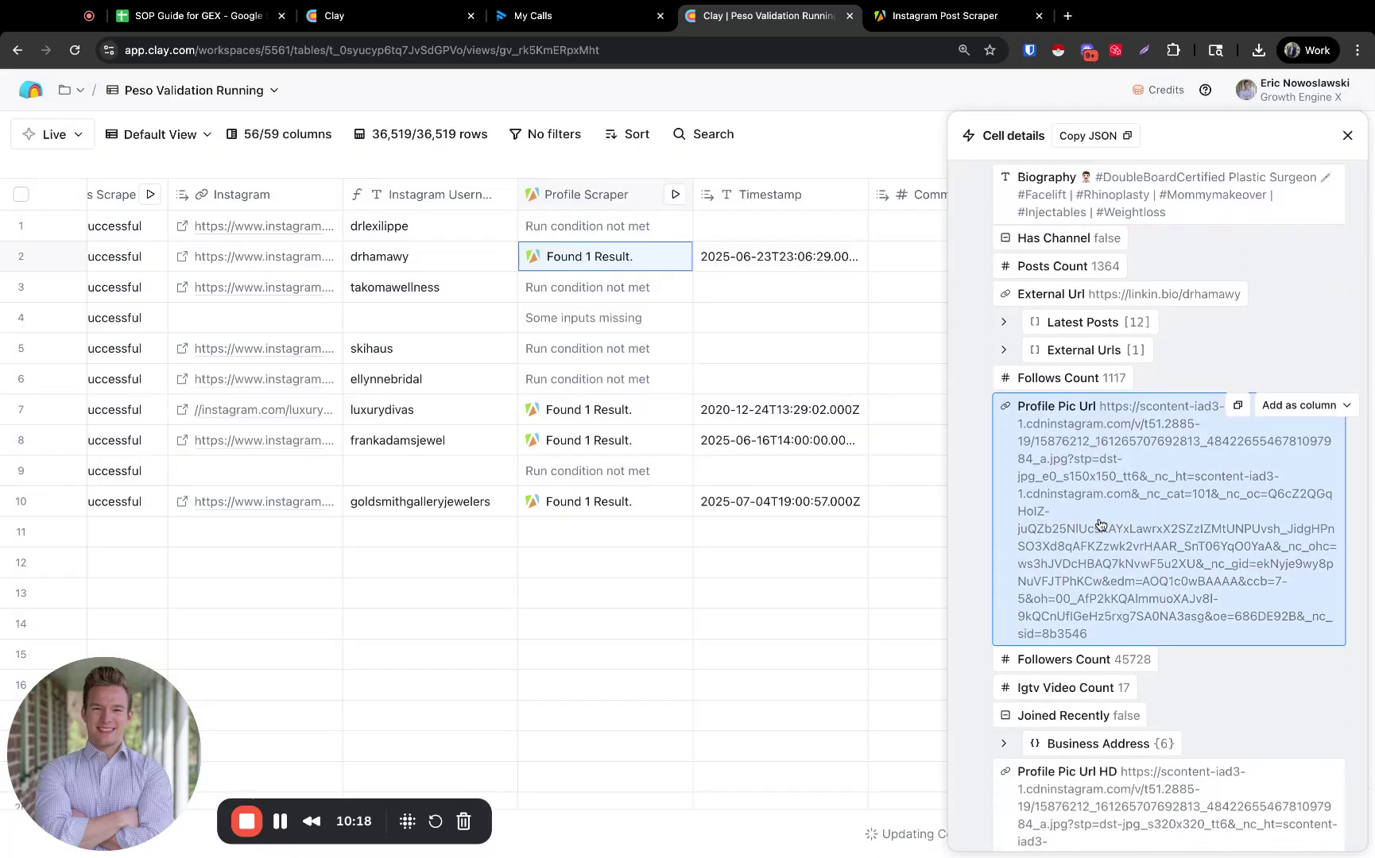
scroll(1181, 583, down, 1)
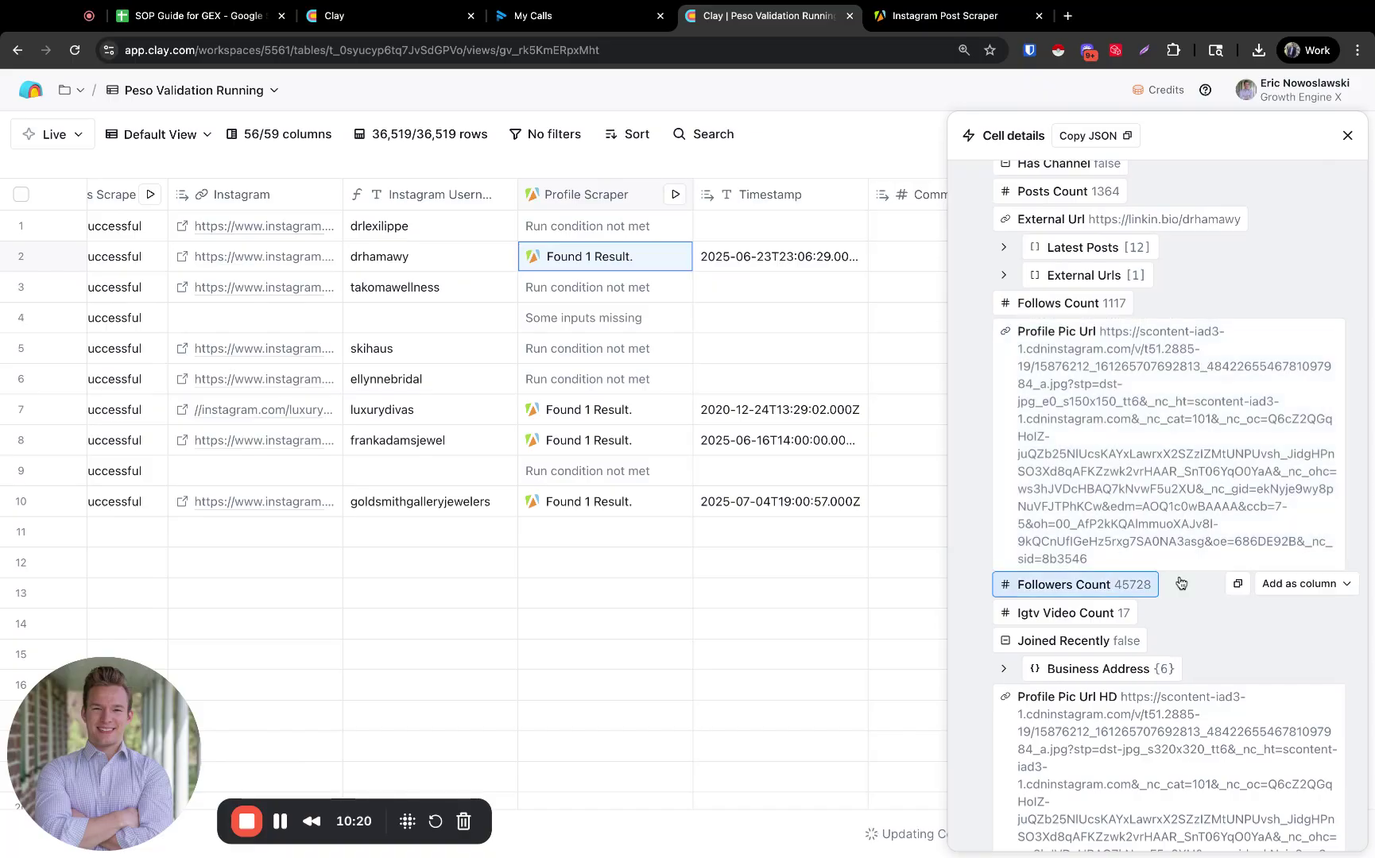
click(1306, 585)
click(1311, 120)
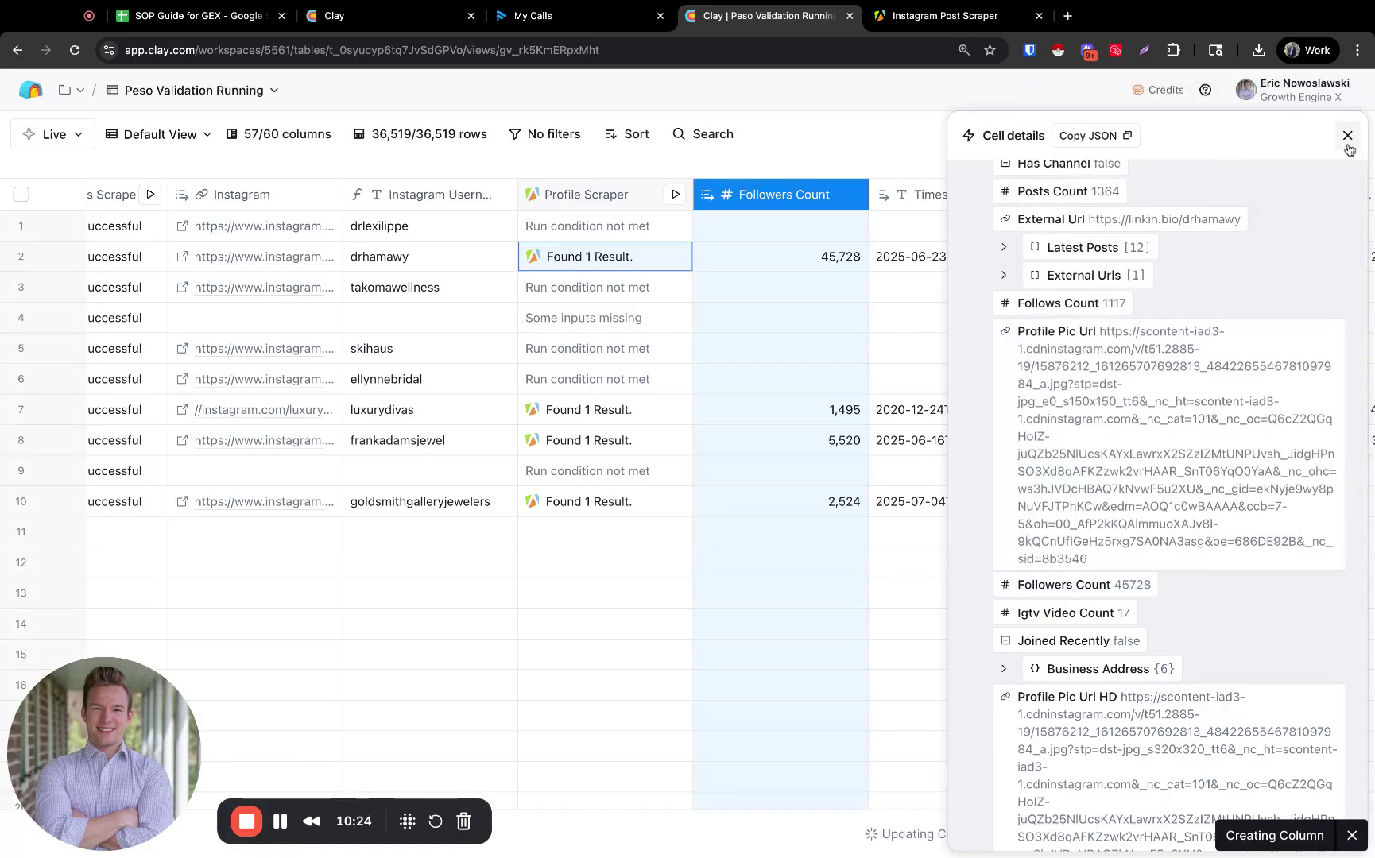
click(1348, 146)
scroll(535, 203, left, 5)
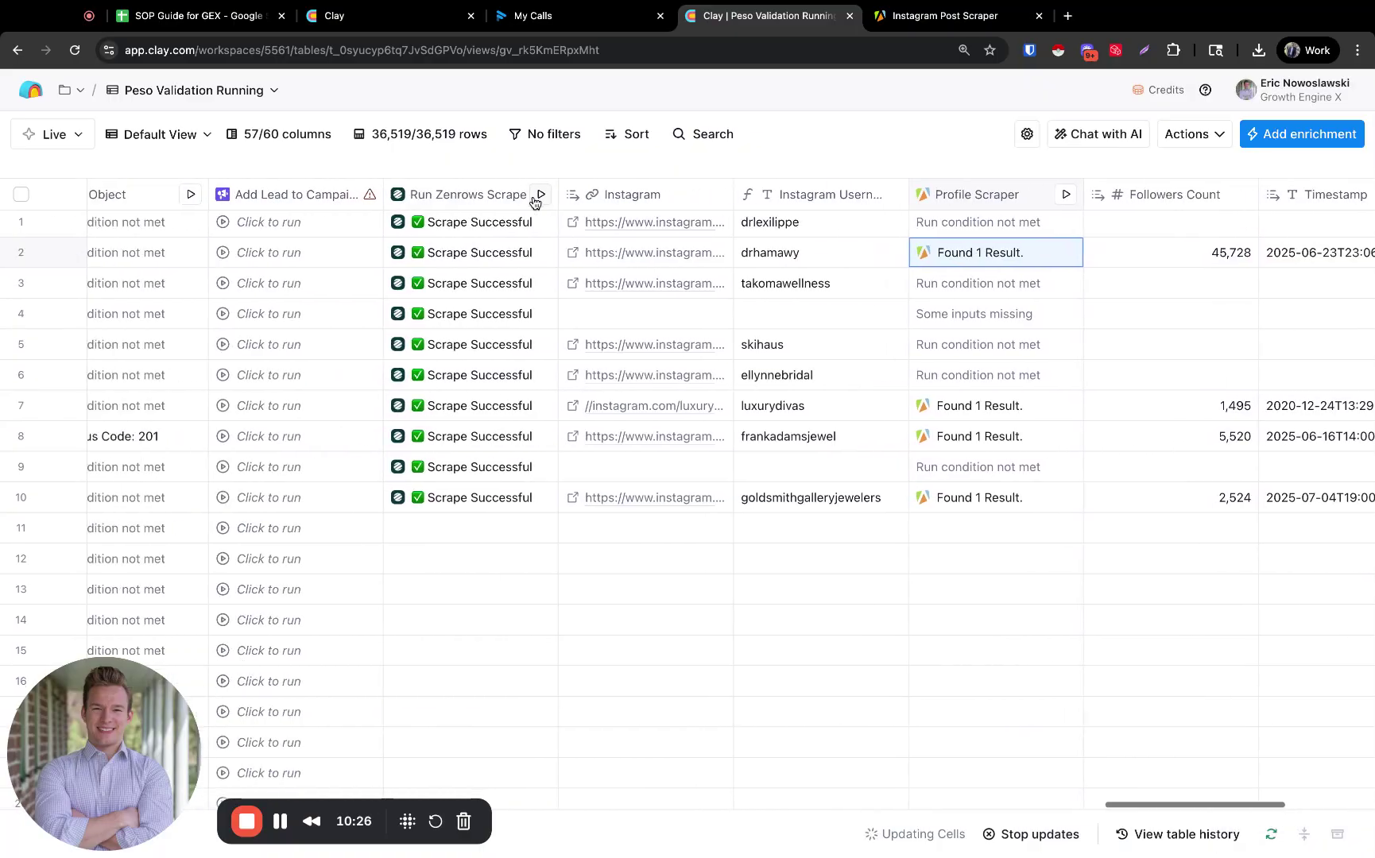
Step: Run the Zenrows scrape on all 36.5K rows that haven't run or have errors
click(540, 195)
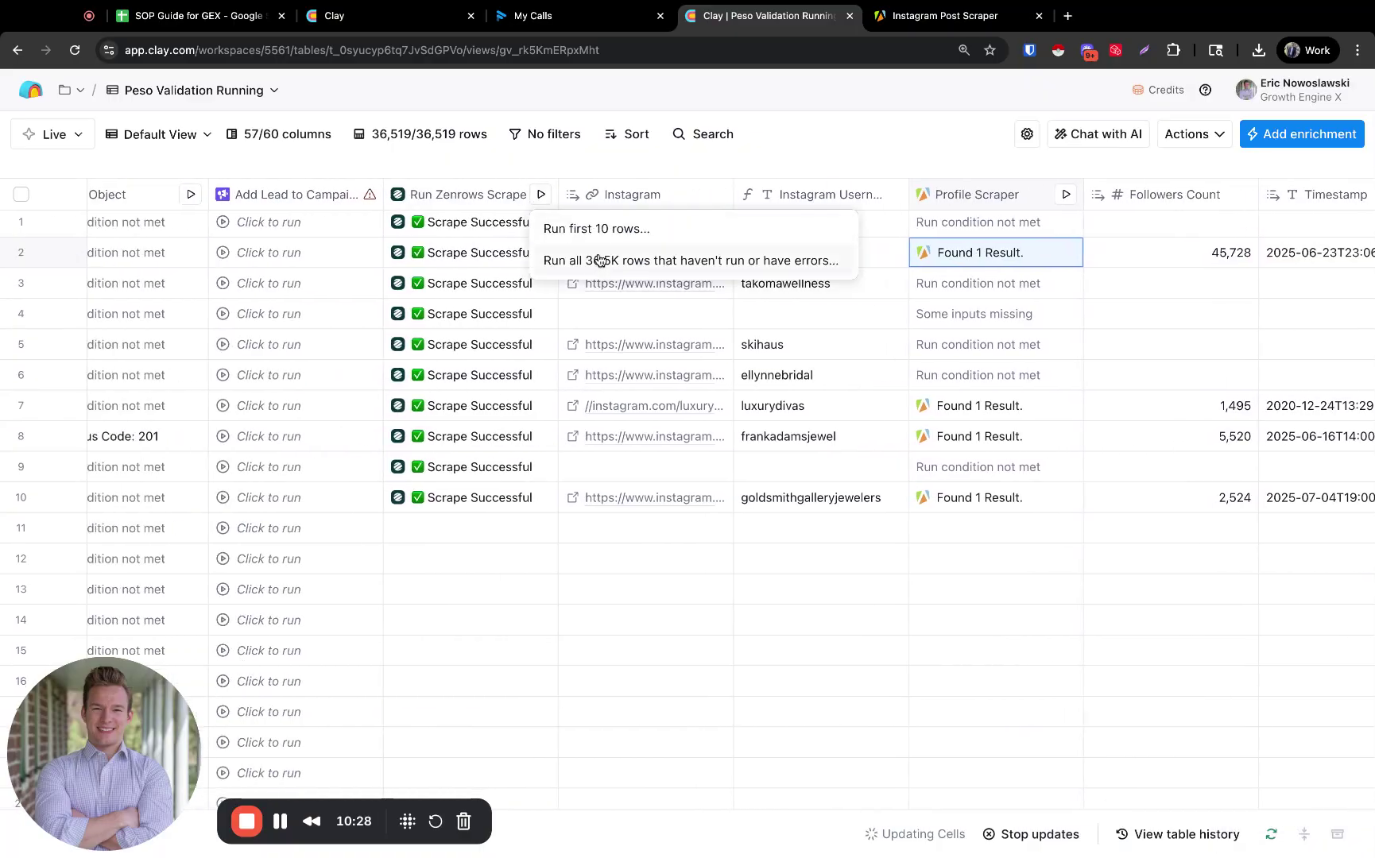
click(600, 262)
click(1333, 620)
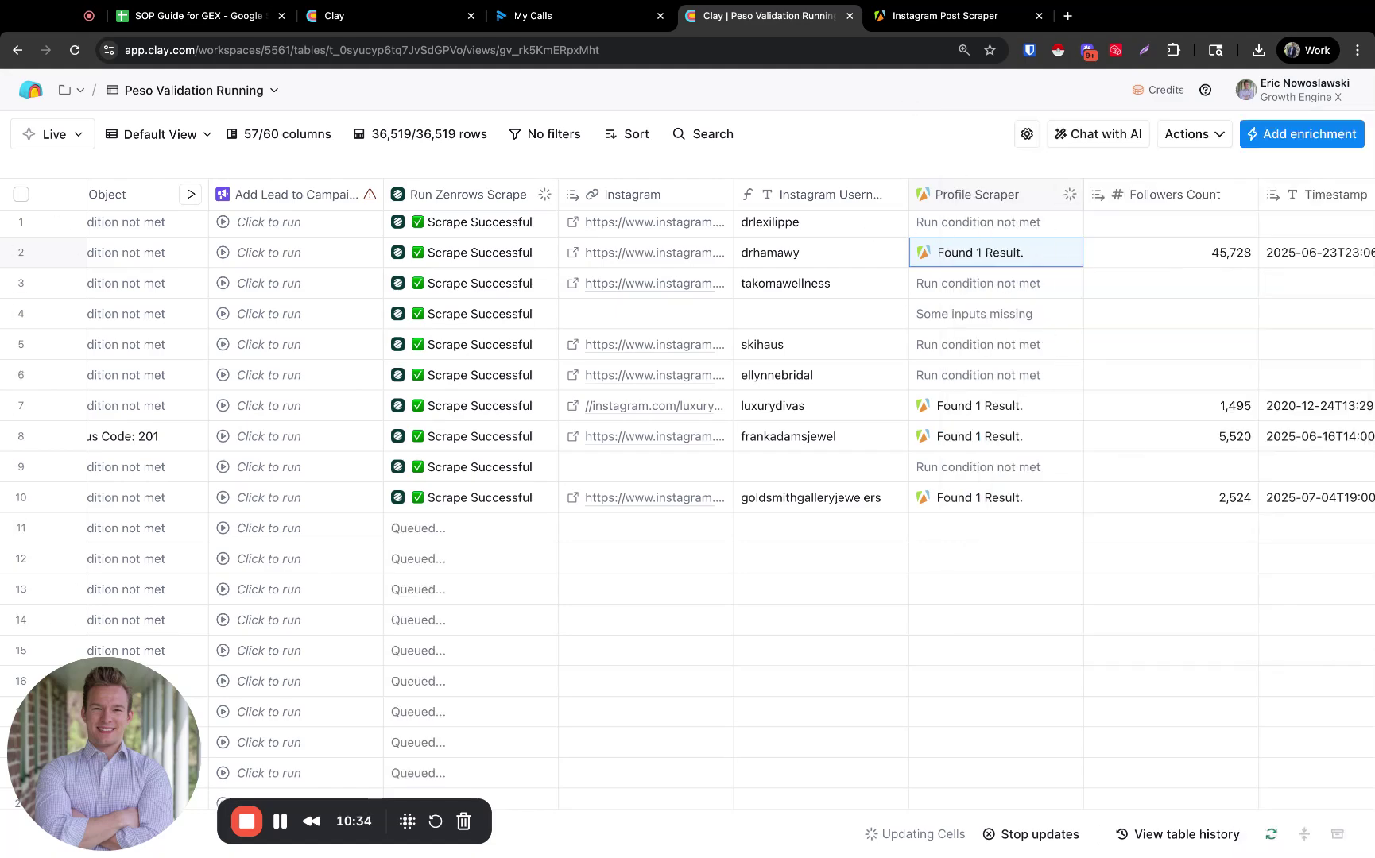
scroll(911, 454, right, 5)
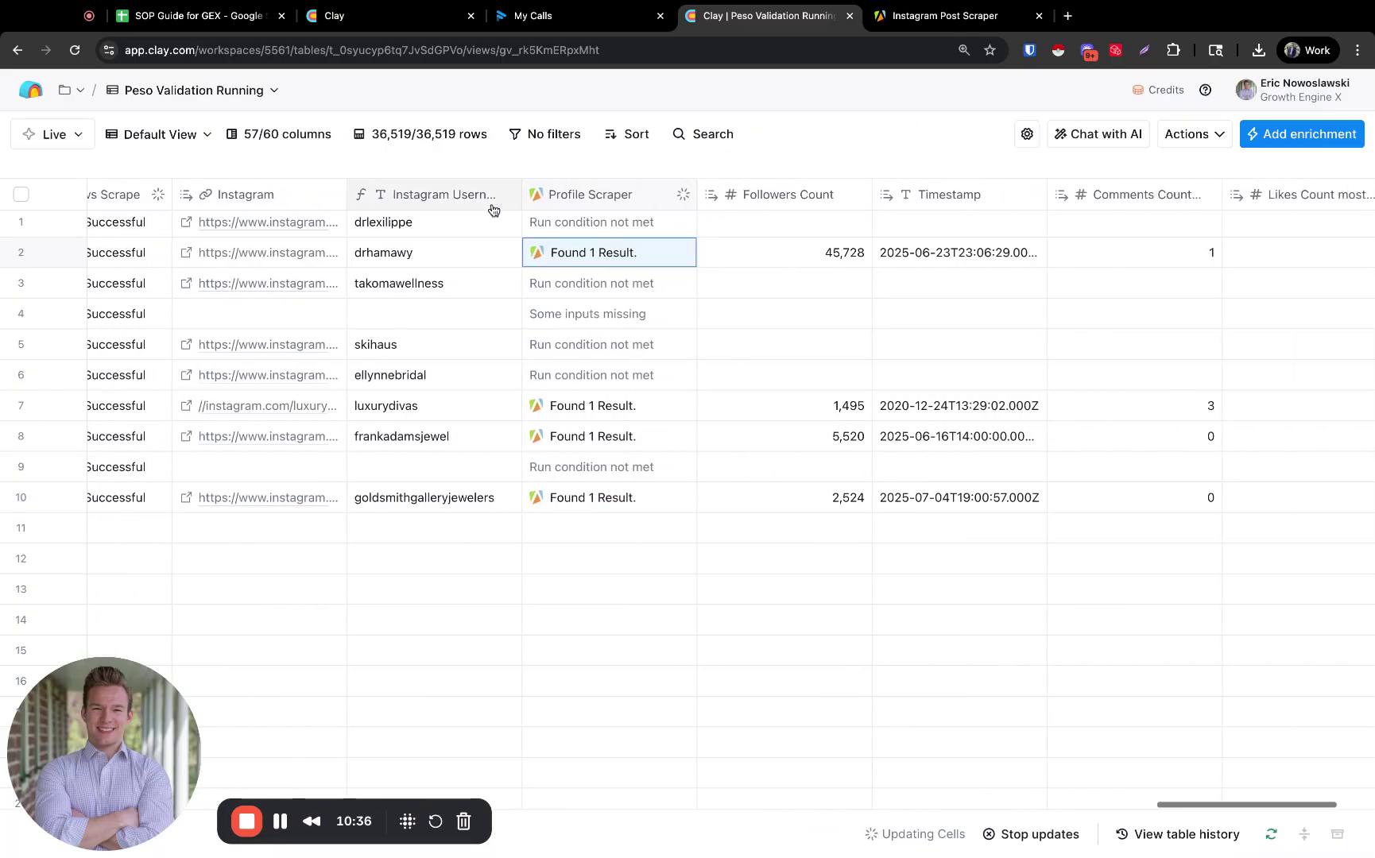